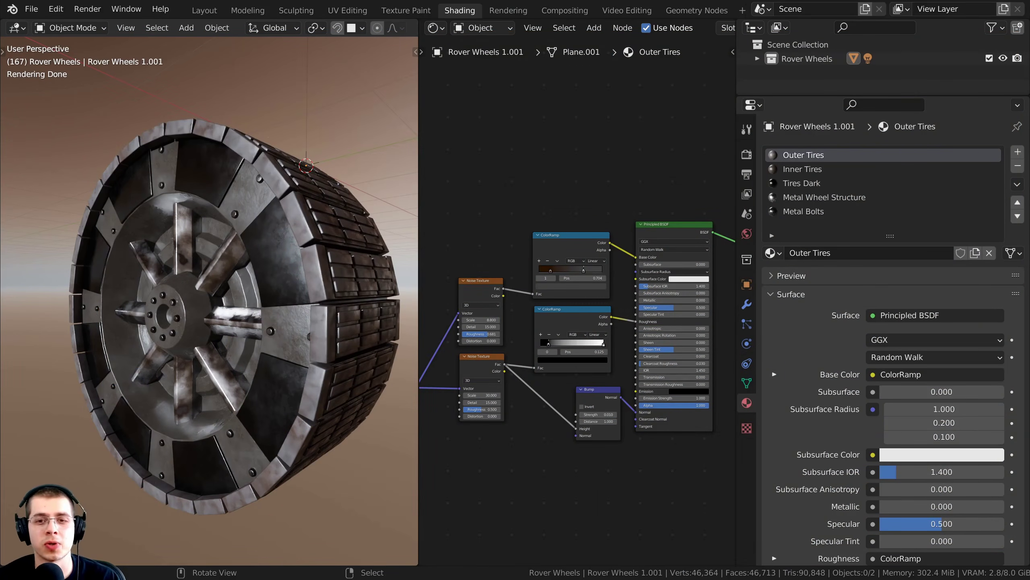
# Widen the node editor and examine the Noise Texture and ColorRamp nodes of the Outer Tires material
pyautogui.moveTo(363, 249); pyautogui.dragTo(377, 244, button='middle')
pyautogui.moveTo(462, 261); pyautogui.dragTo(544, 226, button='middle')
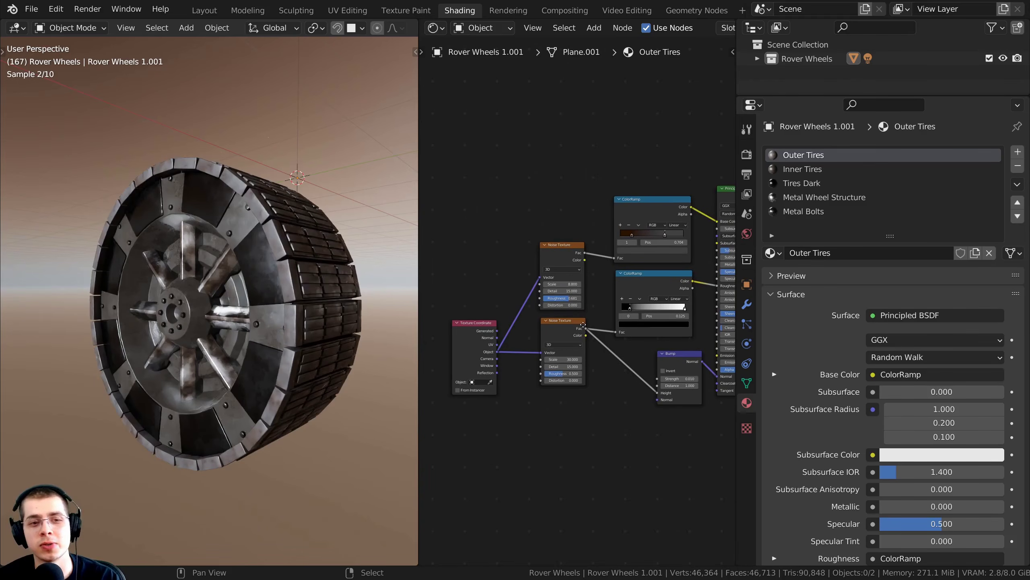
pyautogui.scroll(5, 583, 325)
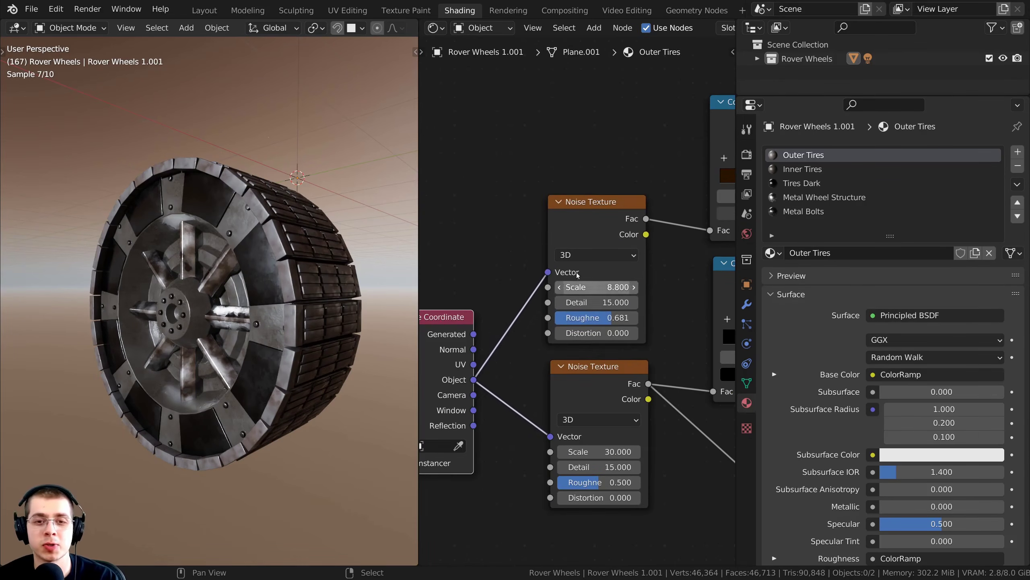
pyautogui.moveTo(578, 275)
pyautogui.mouseDown()
pyautogui.moveTo(564, 264)
pyautogui.moveTo(612, 275)
pyautogui.moveTo(582, 281)
pyautogui.mouseUp()
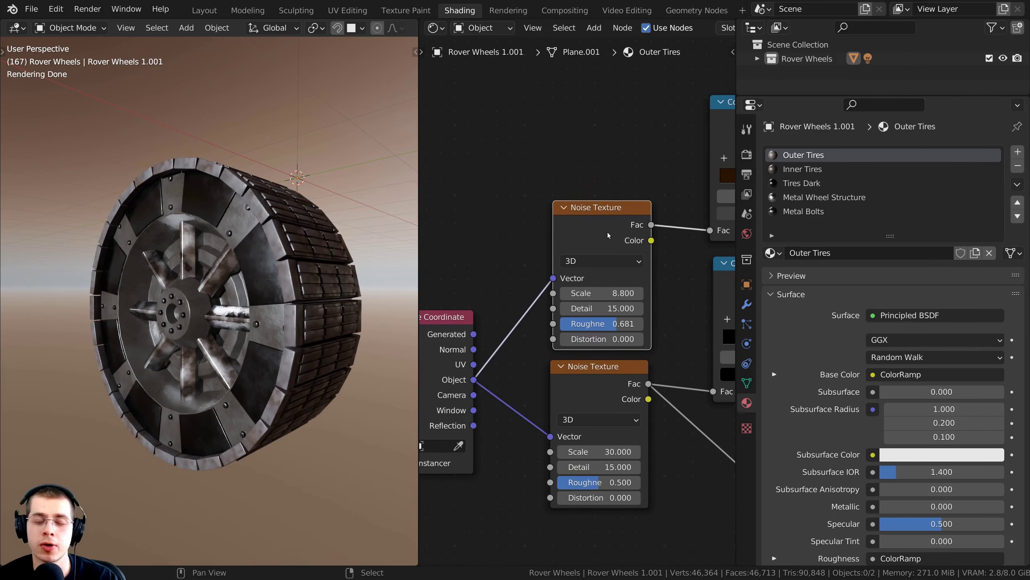
pyautogui.moveTo(598, 234); pyautogui.dragTo(573, 233, button='middle')
pyautogui.moveTo(736, 219); pyautogui.dragTo(834, 222)
pyautogui.moveTo(620, 239); pyautogui.dragTo(610, 229)
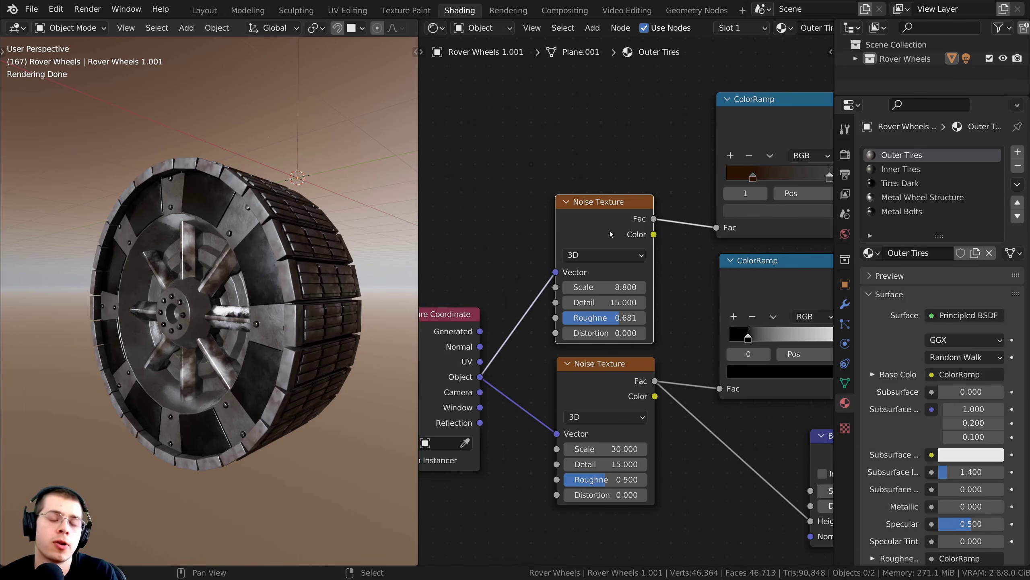
pyautogui.scroll(2, 610, 231)
pyautogui.moveTo(634, 212); pyautogui.dragTo(617, 206)
pyautogui.scroll(-2, 619, 194)
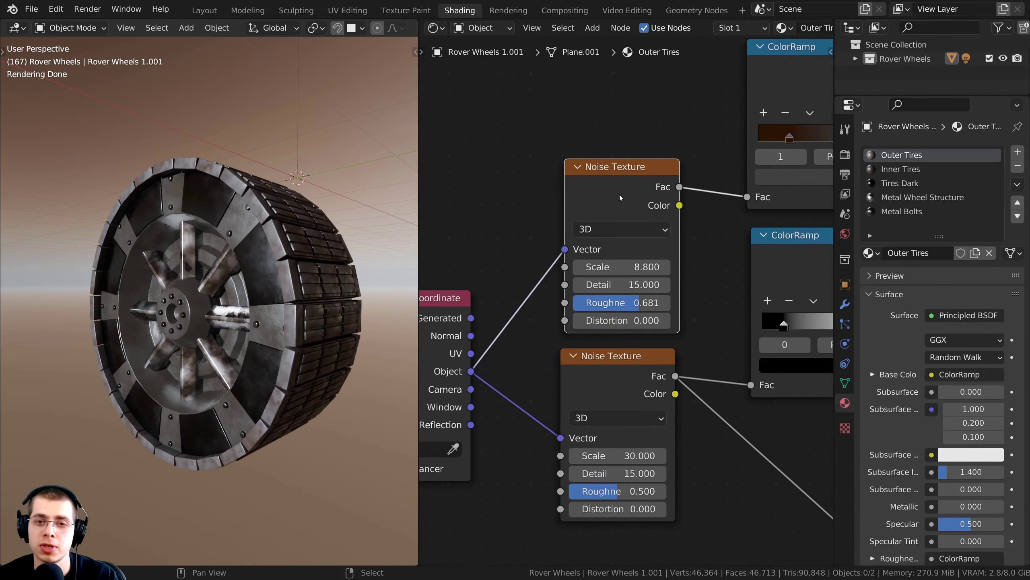
pyautogui.scroll(-1, 607, 204)
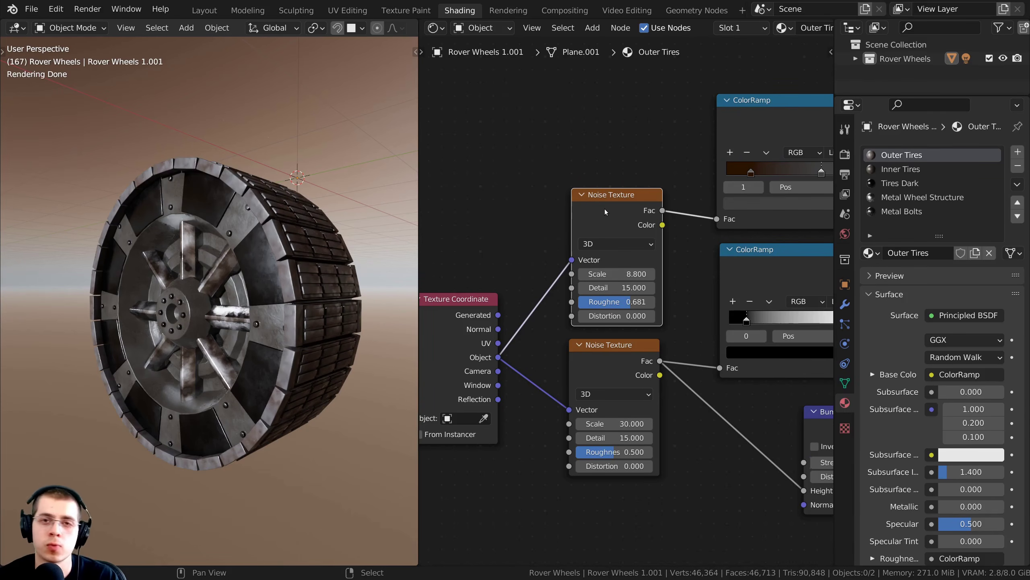
pyautogui.scroll(-1, 603, 207)
# Look through the wheel's material slots, from Inner Tires and Tires Dark to Metal Wheel Structure and Metal Bolts, and return to Outer Tires
pyautogui.moveTo(264, 309); pyautogui.dragTo(231, 290, button='middle')
pyautogui.scroll(2, 248, 289)
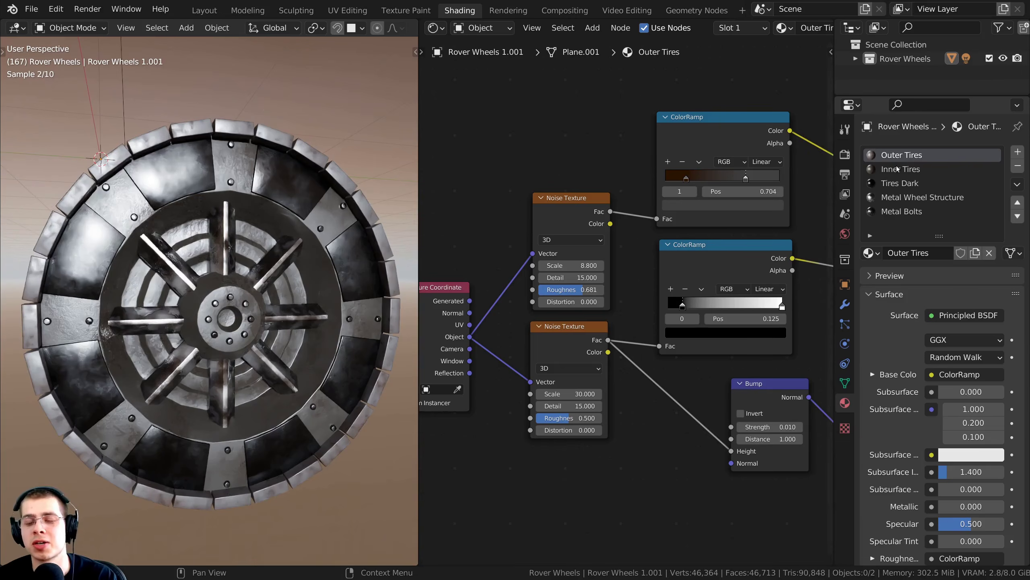
pyautogui.click(897, 169)
pyautogui.click(897, 155)
pyautogui.click(897, 183)
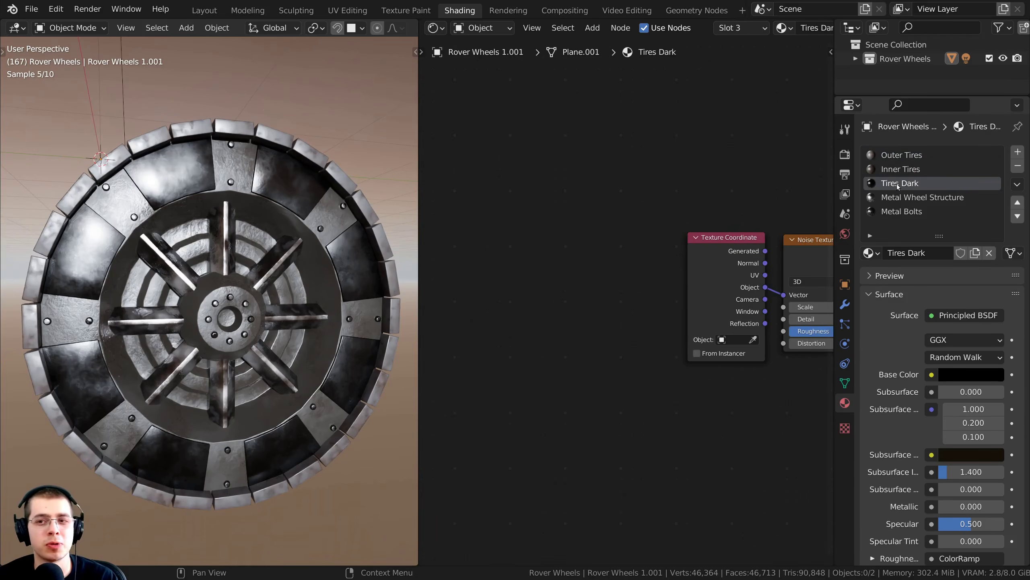
pyautogui.click(896, 197)
pyautogui.click(897, 211)
pyautogui.click(895, 156)
pyautogui.moveTo(251, 195); pyautogui.dragTo(328, 186, button='middle')
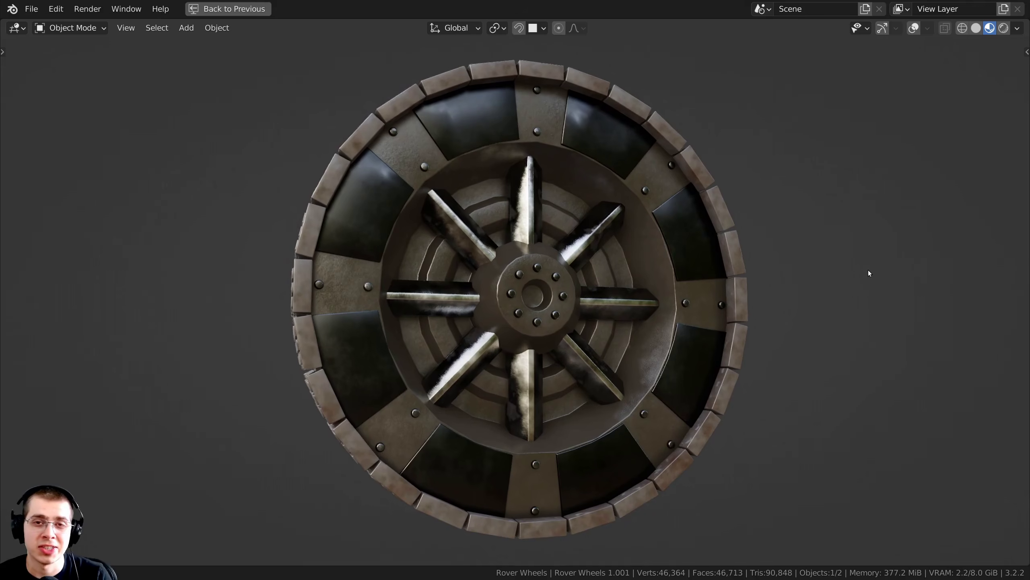
pyautogui.moveTo(868, 270)
pyautogui.mouseDown(button='middle')
pyautogui.moveTo(925, 279)
pyautogui.moveTo(882, 283)
pyautogui.moveTo(869, 309)
pyautogui.moveTo(834, 313)
pyautogui.moveTo(761, 280)
pyautogui.moveTo(768, 259)
pyautogui.moveTo(783, 259)
pyautogui.moveTo(911, 290)
pyautogui.moveTo(915, 299)
pyautogui.moveTo(853, 337)
pyautogui.moveTo(808, 326)
pyautogui.moveTo(773, 293)
pyautogui.moveTo(838, 239)
pyautogui.moveTo(868, 263)
pyautogui.moveTo(865, 246)
pyautogui.moveTo(856, 341)
pyautogui.moveTo(876, 354)
pyautogui.mouseUp(button='middle')
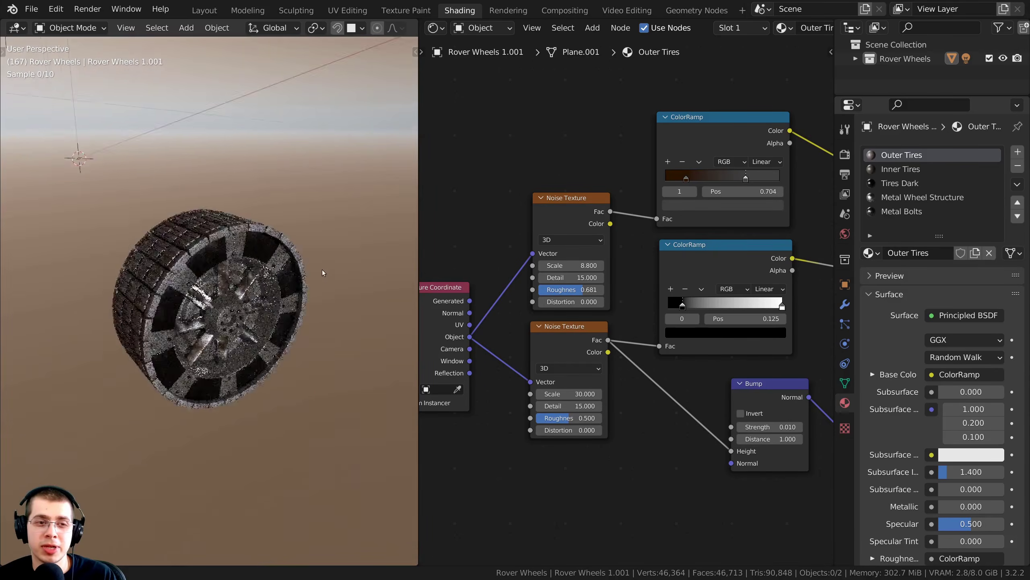
pyautogui.moveTo(322, 273); pyautogui.dragTo(269, 274, button='middle')
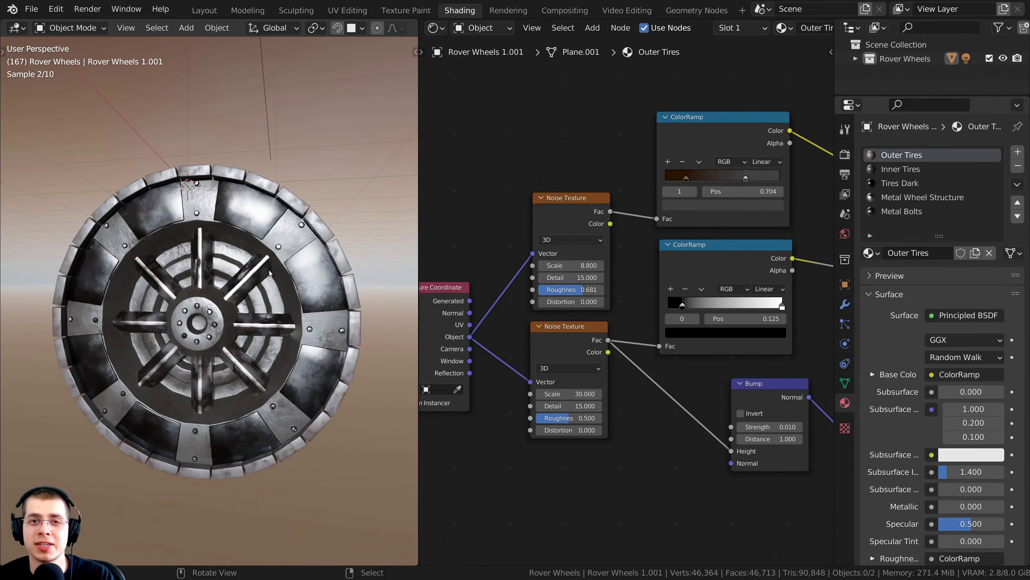
pyautogui.moveTo(270, 277); pyautogui.dragTo(339, 280, button='middle')
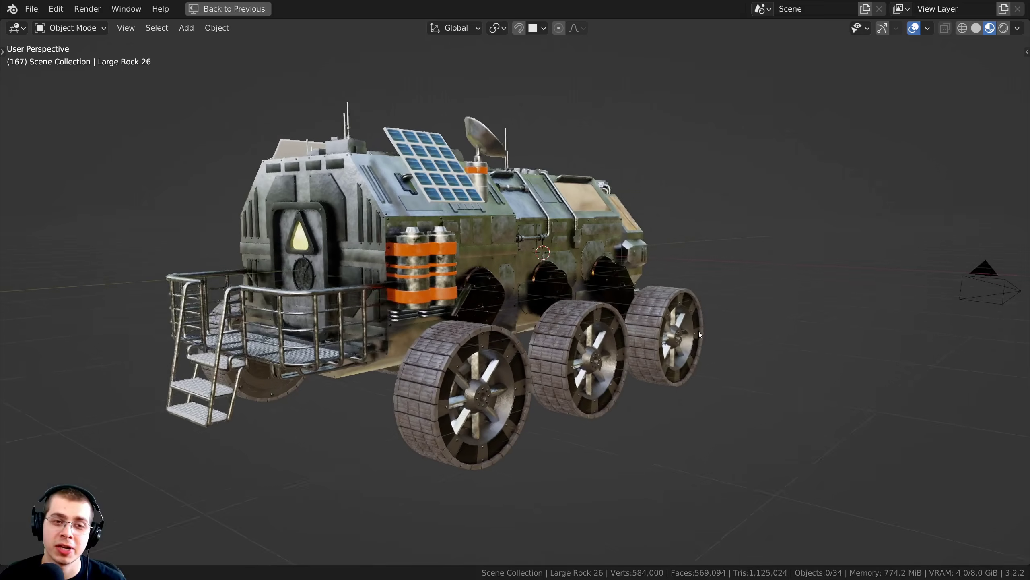
# Inspect the rover's separate objects, select the main body and try to move it
pyautogui.moveTo(699, 332)
pyautogui.mouseDown(button='middle')
pyautogui.moveTo(595, 361)
pyautogui.moveTo(518, 340)
pyautogui.moveTo(544, 271)
pyautogui.moveTo(647, 272)
pyautogui.moveTo(562, 278)
pyautogui.mouseUp(button='middle')
pyautogui.scroll(4, 541, 272)
pyautogui.click(541, 272)
pyautogui.scroll(-3, 647, 272)
pyautogui.click(358, 71)
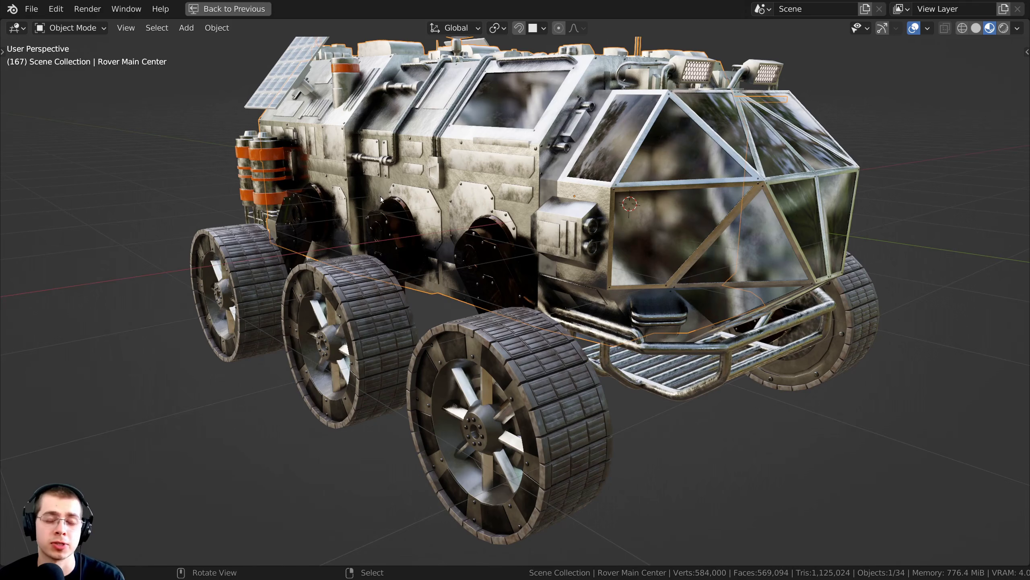
pyautogui.scroll(-2, 418, 248)
pyautogui.moveTo(429, 245); pyautogui.dragTo(445, 256, button='middle')
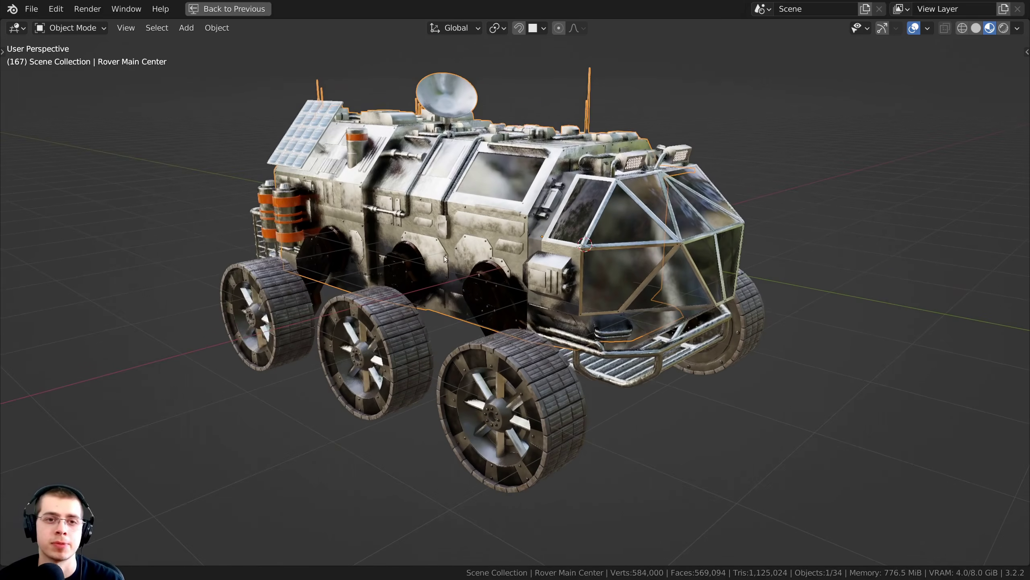
pyautogui.press('g')
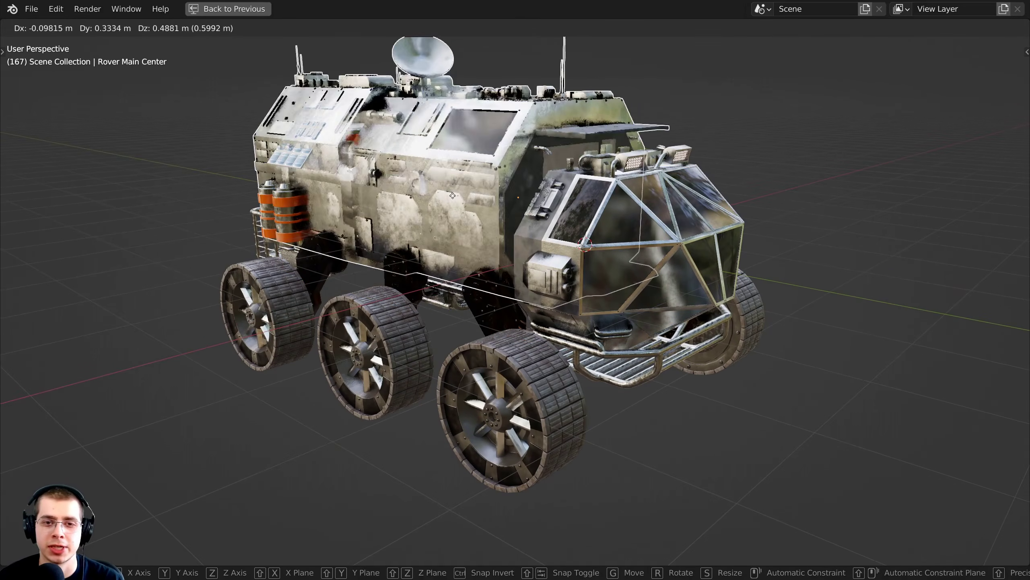
pyautogui.press('Escape')
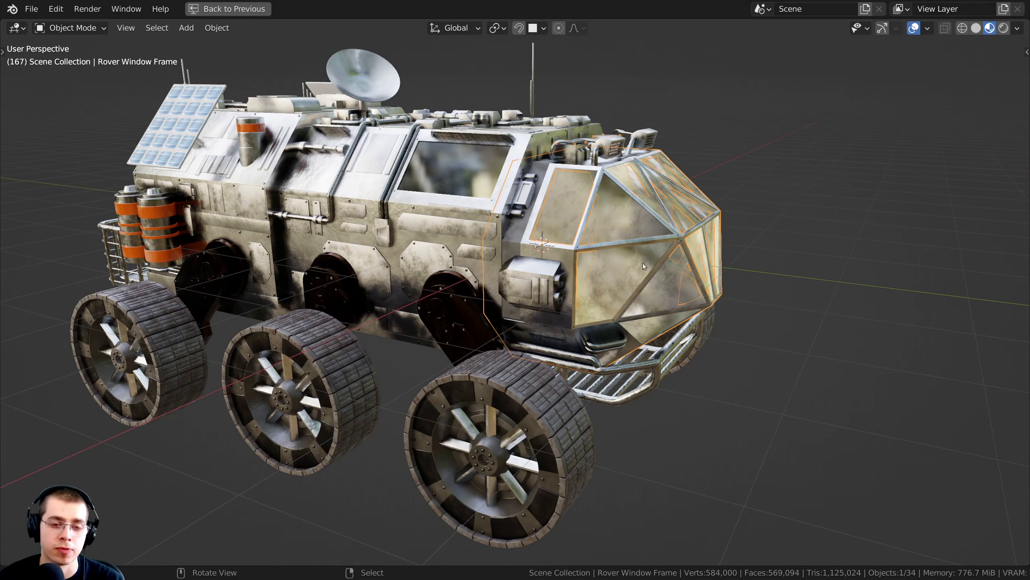
# Select and frame the rover's front wheel, and inspect its mesh in Edit Mode from the side
pyautogui.moveTo(642, 262); pyautogui.dragTo(402, 354, button='middle')
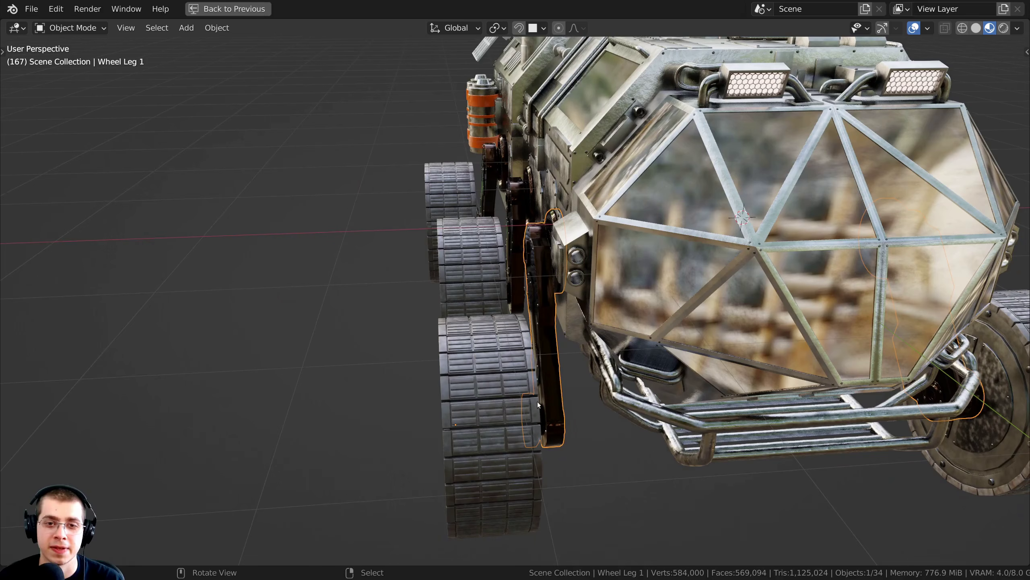
pyautogui.moveTo(509, 379); pyautogui.dragTo(728, 203, button='middle')
pyautogui.click(467, 325)
pyautogui.press('a')
pyautogui.hotkey('alt', 'a')
pyautogui.press('KP_Decimal')
pyautogui.press('Tab')
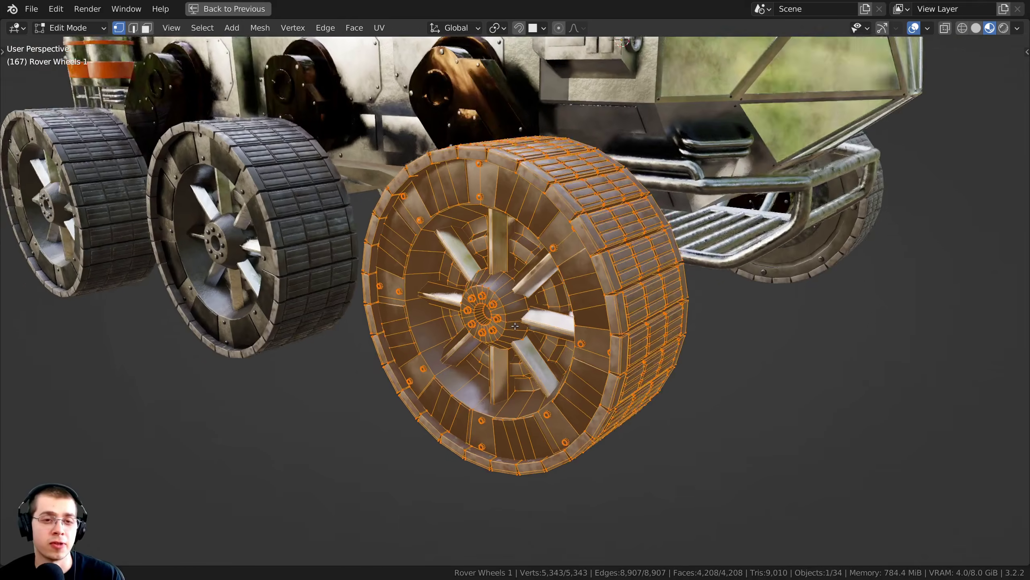
pyautogui.moveTo(357, 292); pyautogui.dragTo(462, 239, button='middle')
pyautogui.scroll(1, 466, 203)
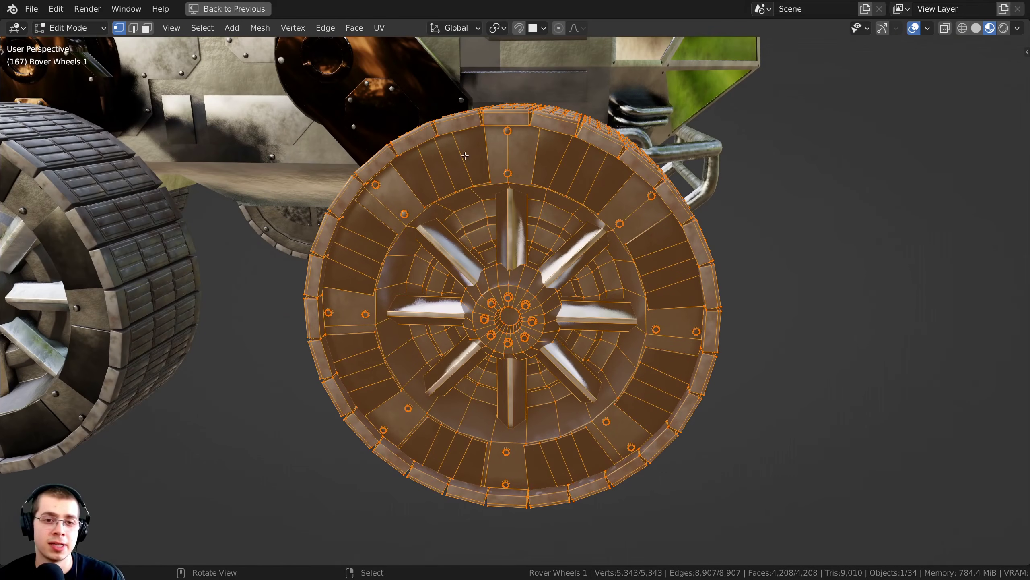
pyautogui.moveTo(649, 351); pyautogui.dragTo(522, 205, button='middle')
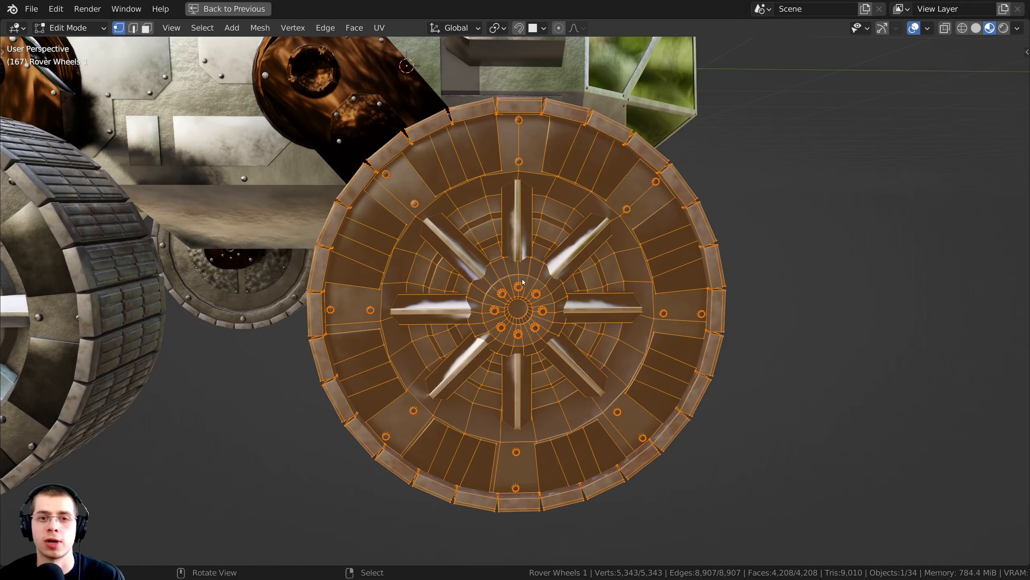
pyautogui.press('Tab')
# Examine the front wheel's tread blocks, side plates, spokes and bolted hub up close in Object Mode
pyautogui.moveTo(537, 315); pyautogui.dragTo(473, 122, button='middle')
pyautogui.moveTo(520, 152); pyautogui.dragTo(494, 225, button='middle')
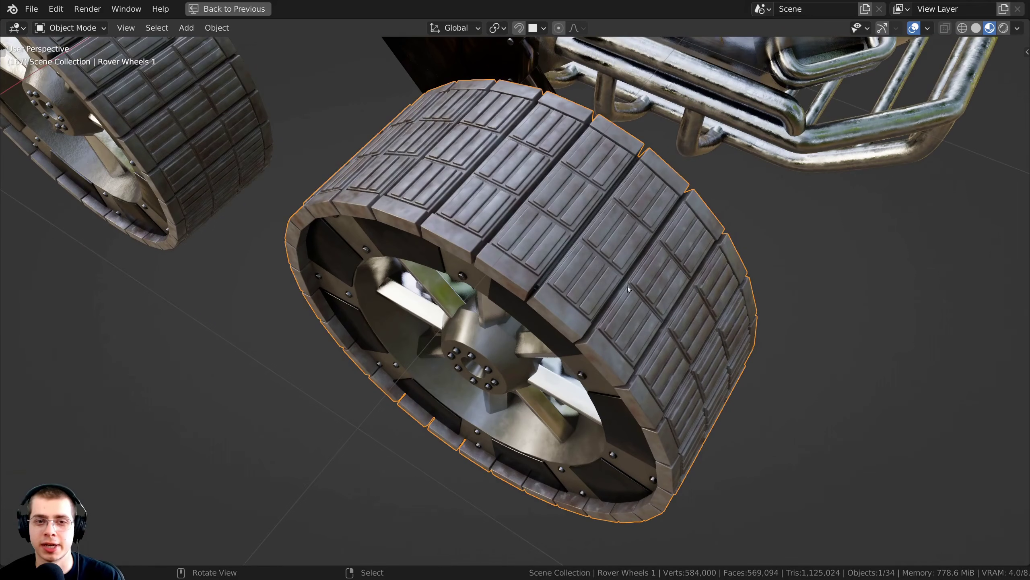
pyautogui.moveTo(628, 287); pyautogui.dragTo(642, 331, button='middle')
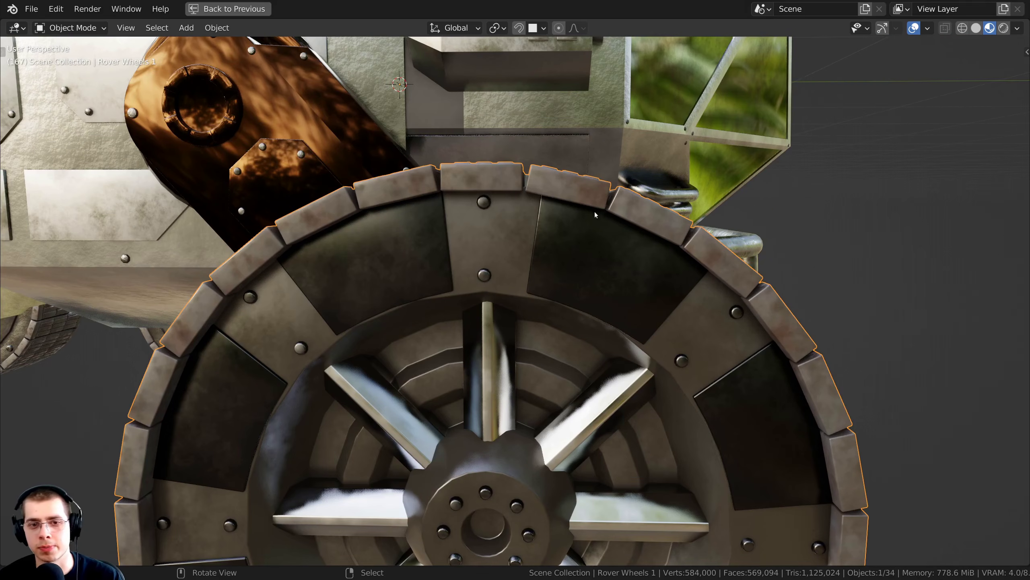
pyautogui.moveTo(595, 214); pyautogui.dragTo(451, 190, button='middle')
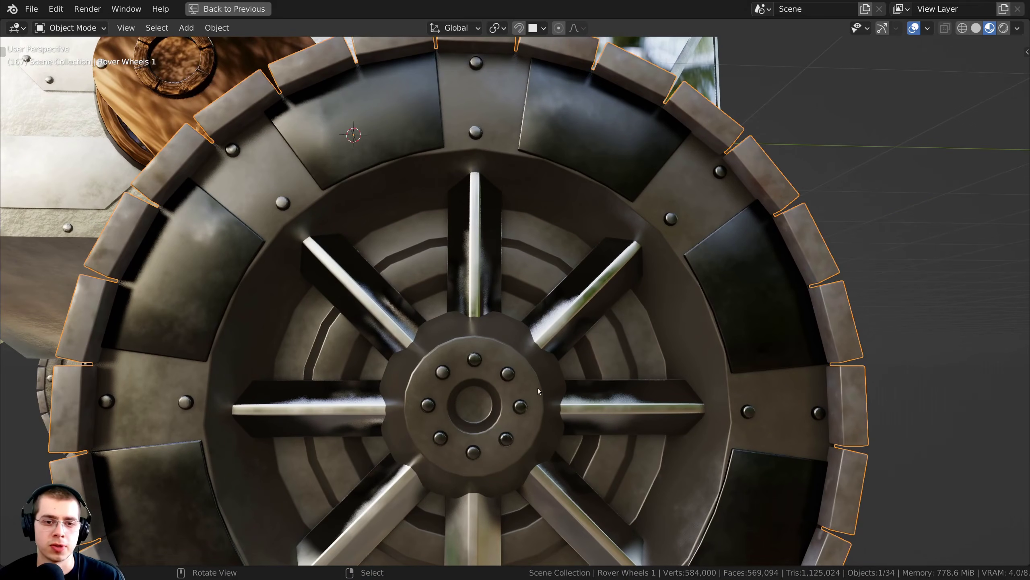
pyautogui.moveTo(538, 388); pyautogui.dragTo(420, 184, button='middle')
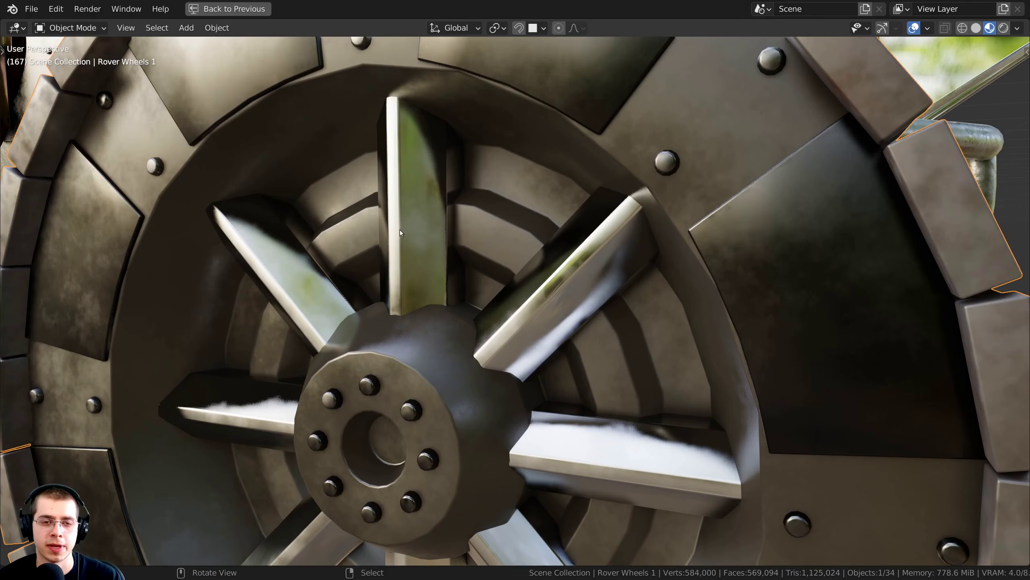
pyautogui.scroll(-4, 399, 229)
pyautogui.moveTo(438, 284); pyautogui.dragTo(460, 348, button='middle')
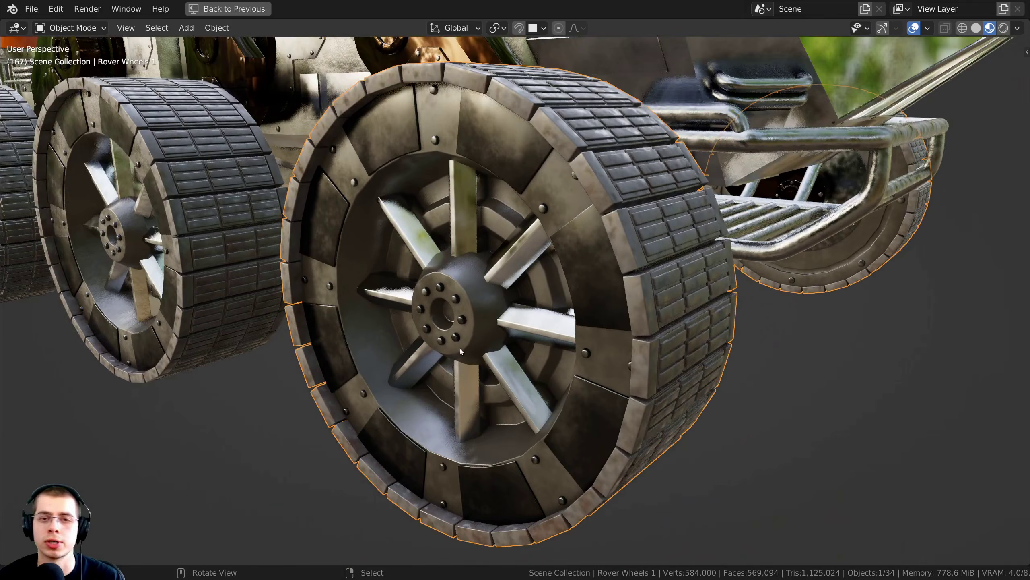
# Restore the 3D viewport from full screen to the complete workspace layout with the wheel in view
pyautogui.hotkey('ctrl', 'space')
pyautogui.moveTo(412, 129)
pyautogui.mouseDown(button='middle')
pyautogui.moveTo(355, 193)
pyautogui.moveTo(367, 203)
pyautogui.mouseUp(button='middle')
pyautogui.moveTo(224, 283); pyautogui.dragTo(497, 151, button='middle')
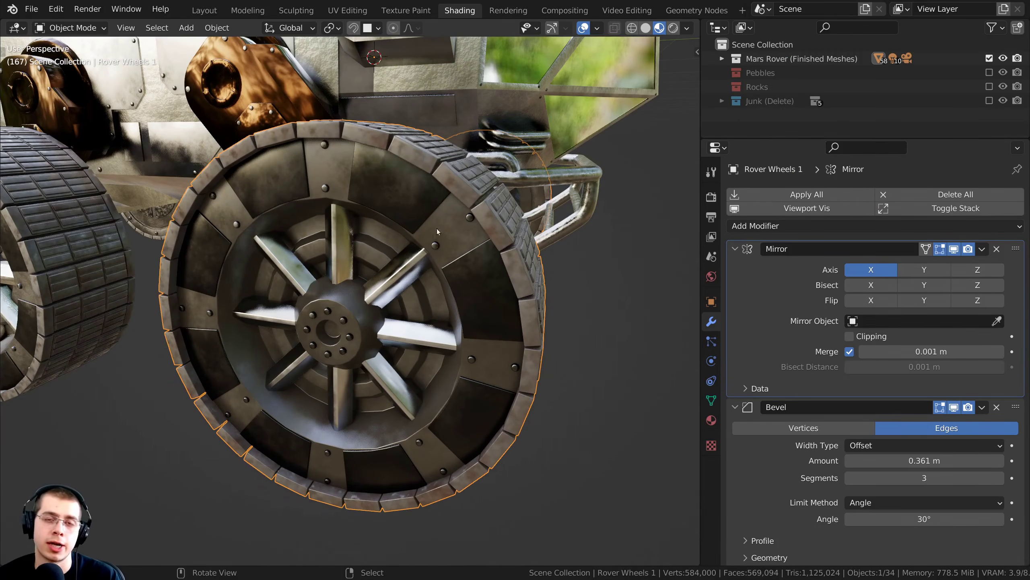
# Examine the front wheel's shape and surface from several angles, along with its Mirror and Bevel modifiers
pyautogui.moveTo(437, 229); pyautogui.dragTo(433, 270, button='middle')
pyautogui.moveTo(543, 376); pyautogui.dragTo(597, 358, button='middle')
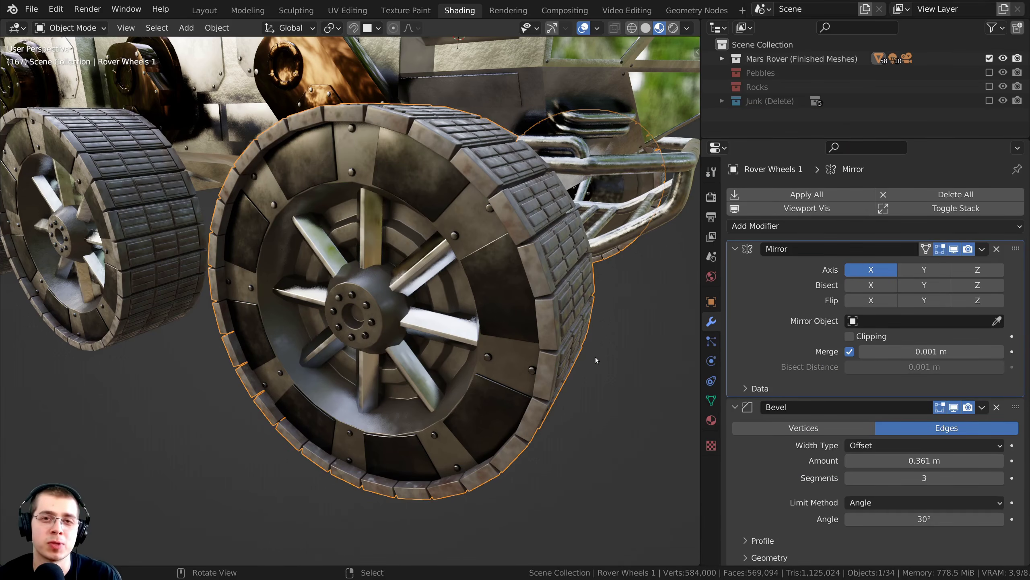
pyautogui.moveTo(595, 357); pyautogui.dragTo(433, 234, button='middle')
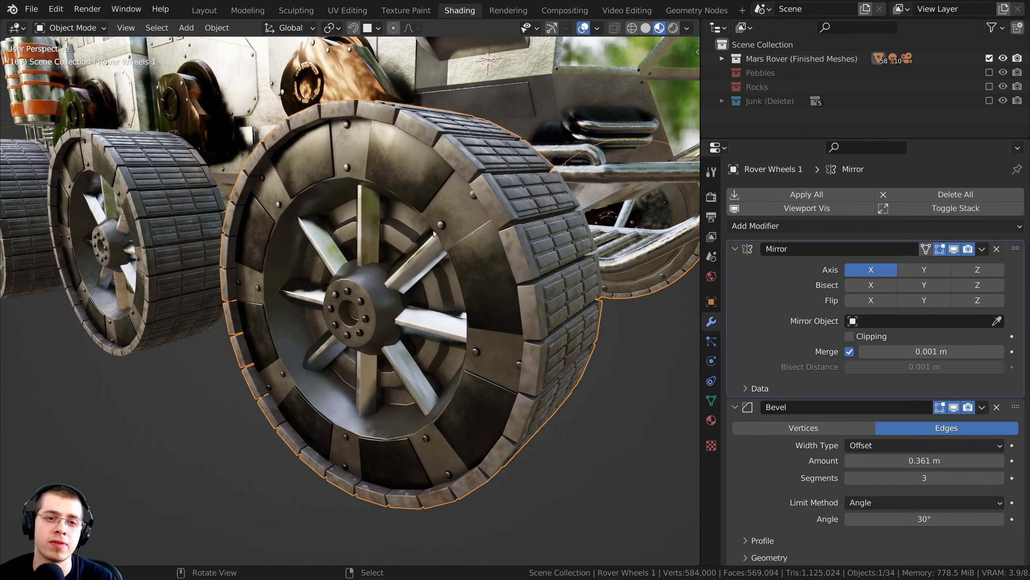
pyautogui.moveTo(470, 400); pyautogui.dragTo(443, 339, button='middle')
pyautogui.moveTo(477, 249); pyautogui.dragTo(449, 218, button='middle')
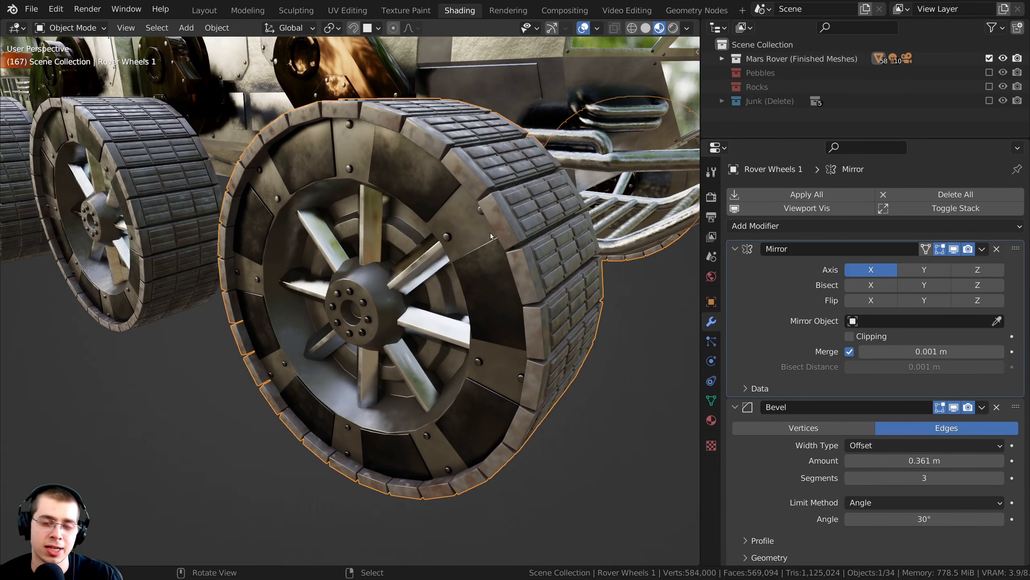
pyautogui.moveTo(489, 250); pyautogui.dragTo(502, 250, button='middle')
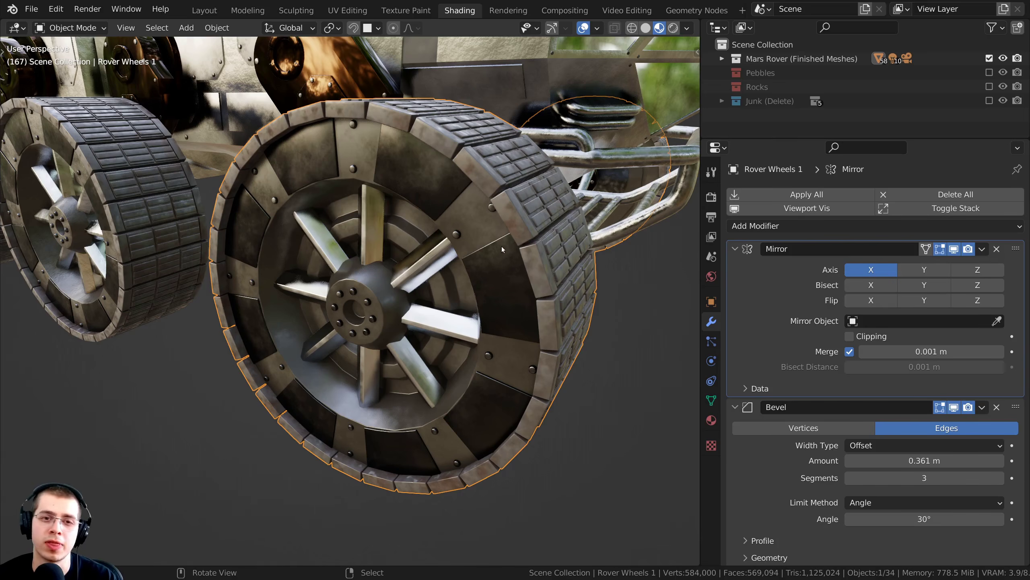
pyautogui.scroll(2, 398, 253)
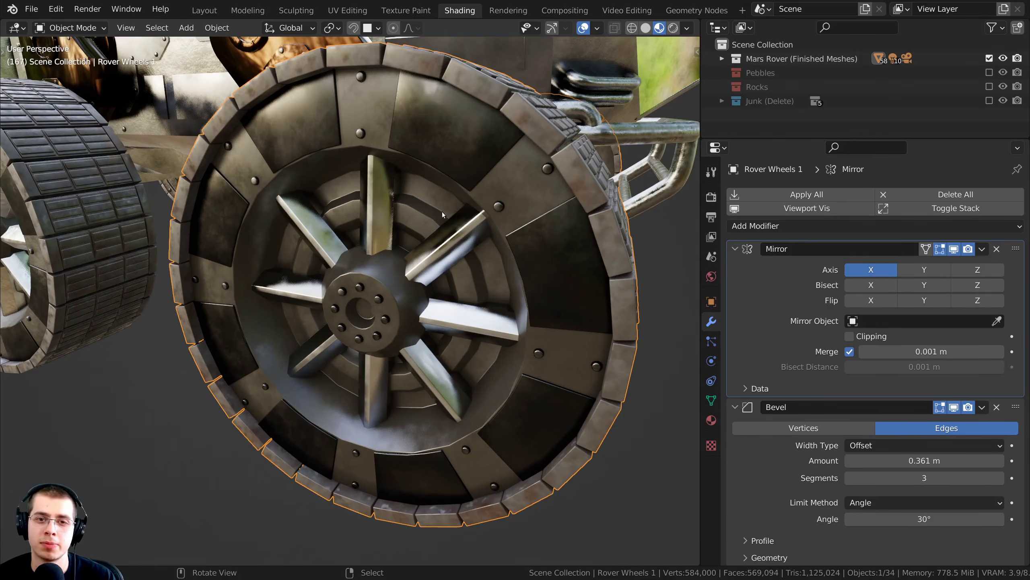
pyautogui.moveTo(442, 210); pyautogui.dragTo(473, 212, button='middle')
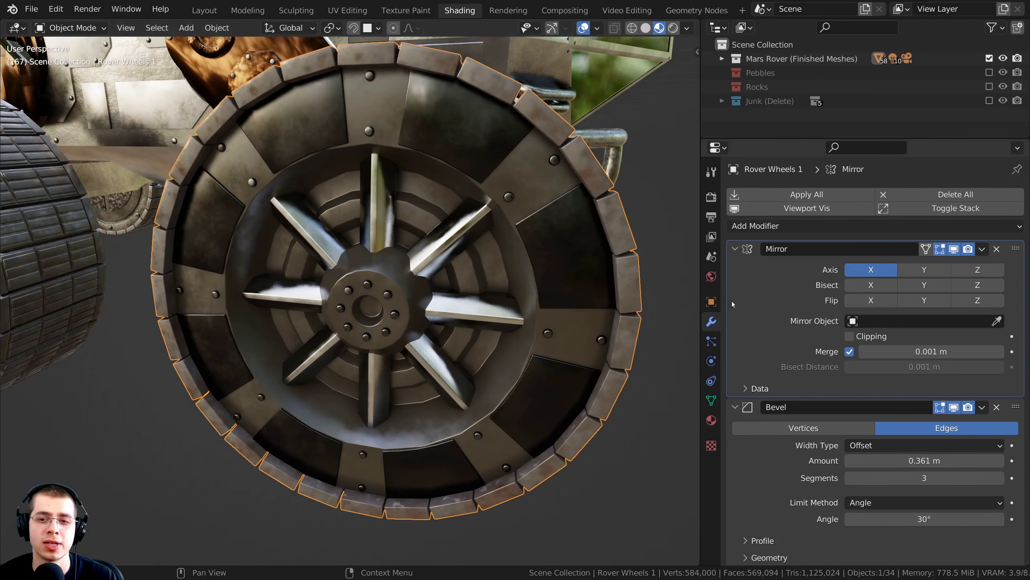
pyautogui.moveTo(460, 255); pyautogui.dragTo(567, 352, button='middle')
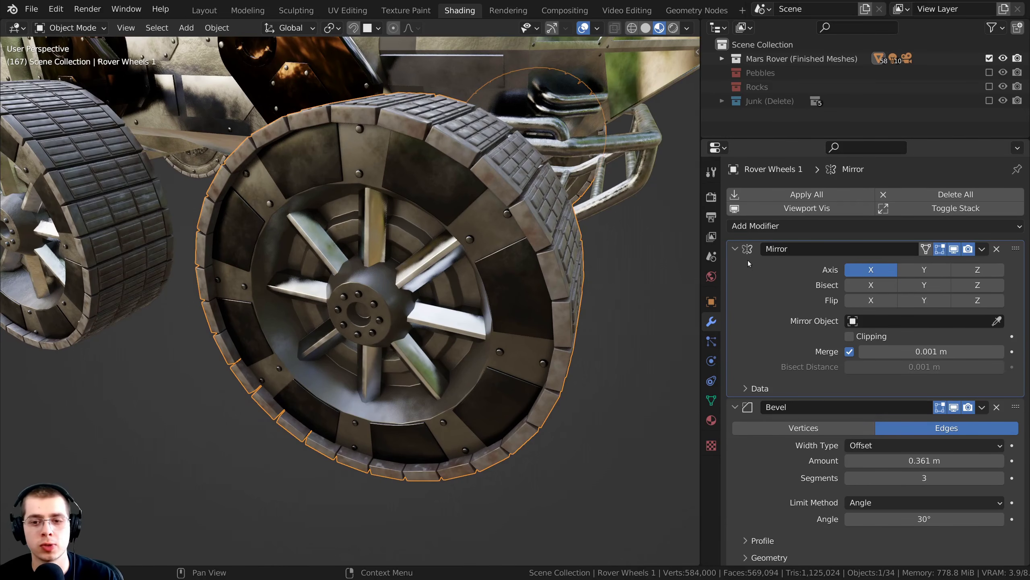
pyautogui.scroll(-1, 750, 263)
pyautogui.scroll(-3, 527, 263)
pyautogui.moveTo(527, 262)
pyautogui.mouseDown(button='middle')
pyautogui.moveTo(560, 256)
pyautogui.moveTo(544, 268)
pyautogui.mouseUp(button='middle')
pyautogui.scroll(5, 556, 264)
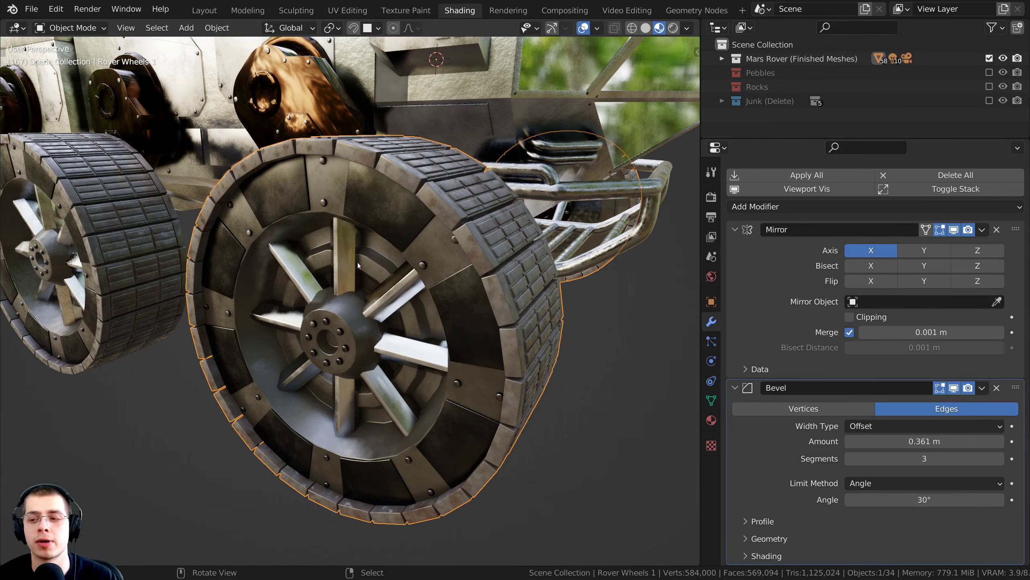
pyautogui.moveTo(609, 289); pyautogui.dragTo(484, 157, button='middle')
pyautogui.scroll(2, 618, 285)
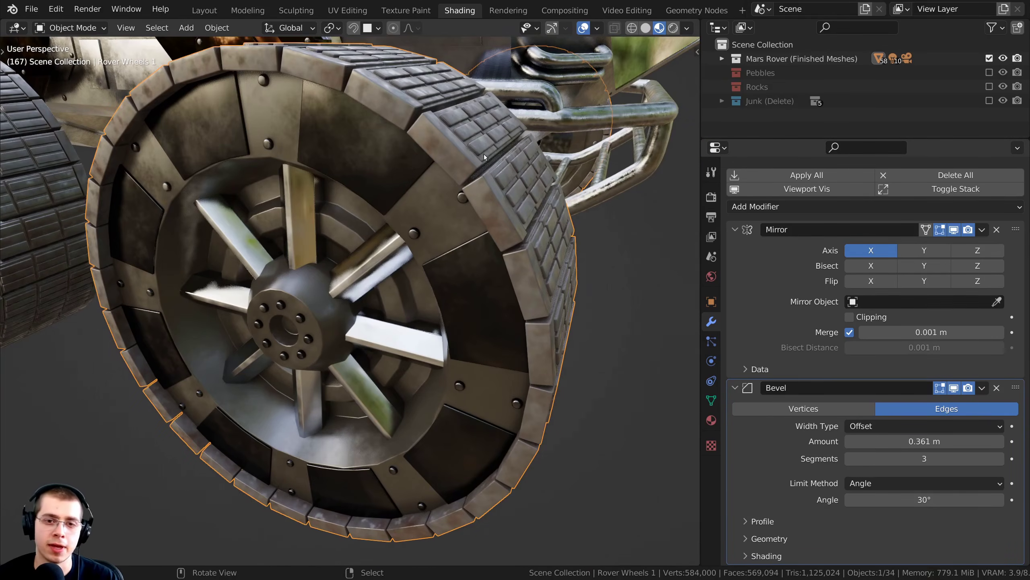
# Inspect the rover's front wheel from the side and the tread, and examine its full mesh in Edit Mode
pyautogui.moveTo(560, 430); pyautogui.dragTo(476, 219, button='middle')
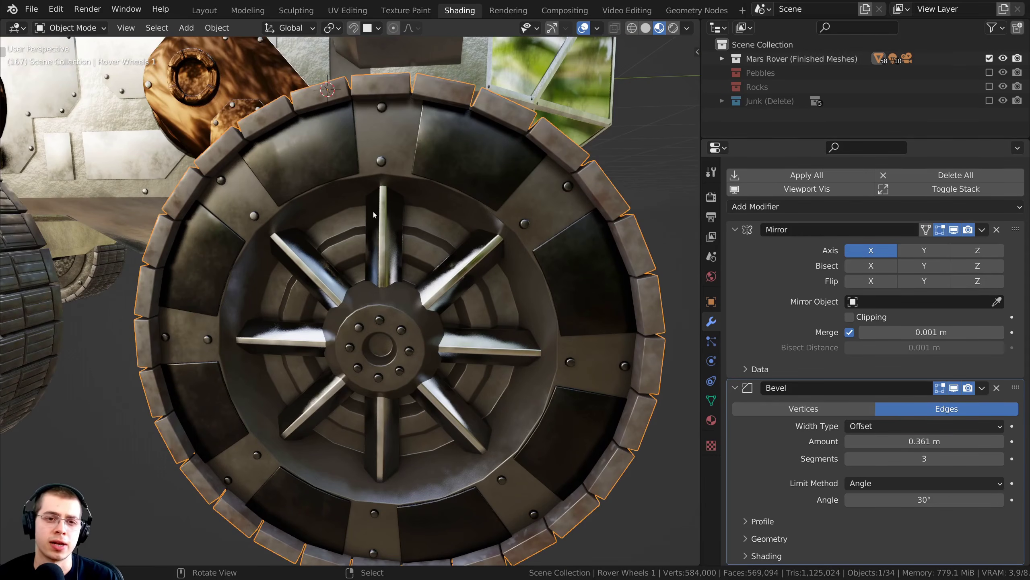
pyautogui.moveTo(467, 322); pyautogui.dragTo(688, 295, button='middle')
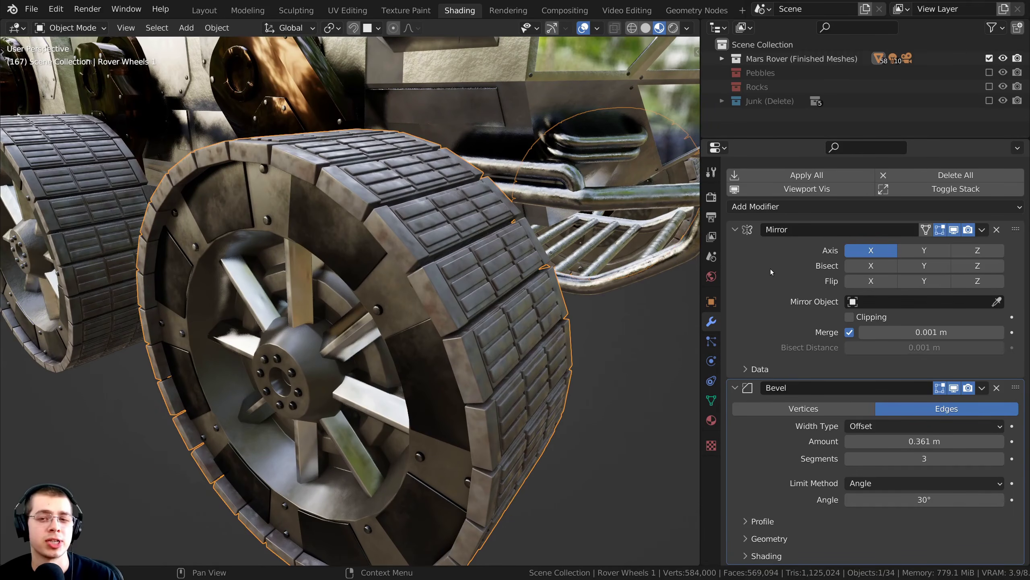
pyautogui.moveTo(134, 426); pyautogui.dragTo(148, 429, button='middle')
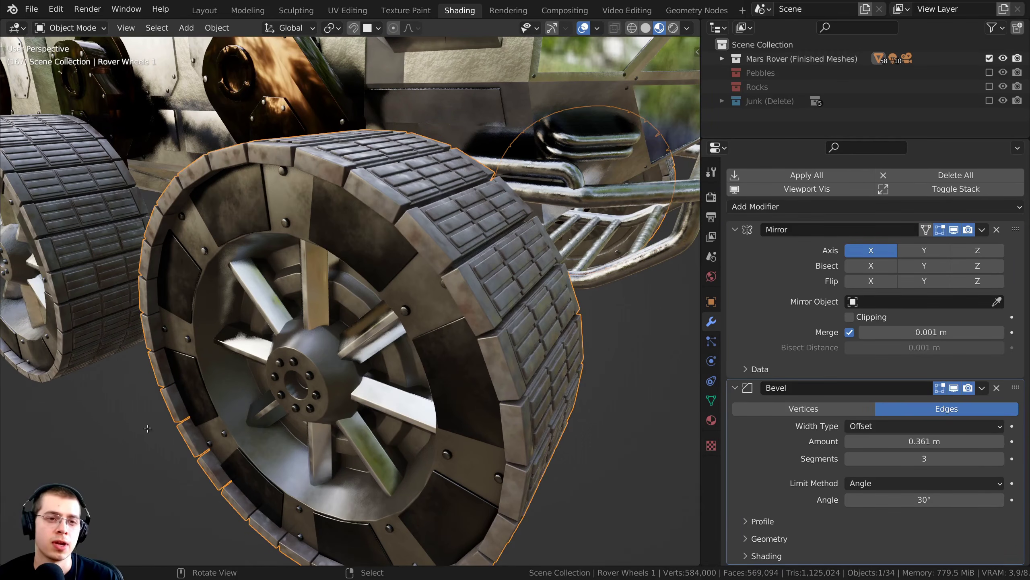
pyautogui.press('Tab')
pyautogui.moveTo(400, 290); pyautogui.dragTo(437, 288, button='middle')
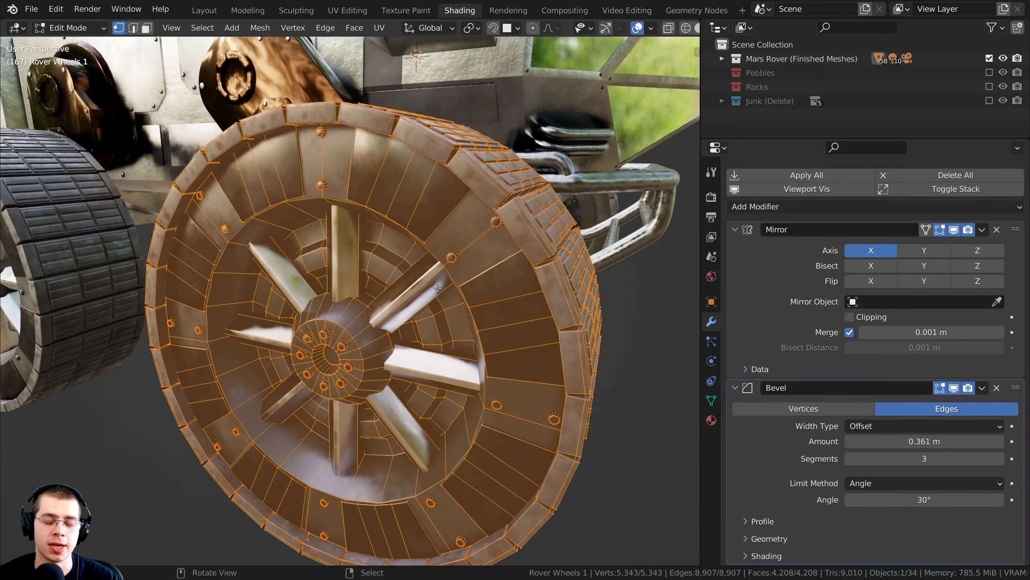
pyautogui.scroll(-2, 438, 288)
pyautogui.press('Tab')
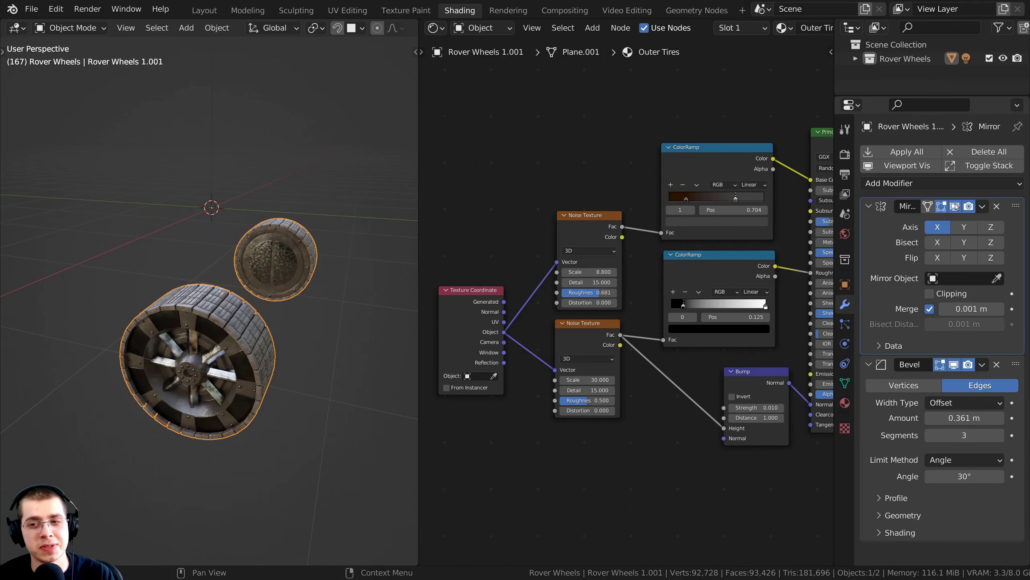
# Toggle the Mirror modifier's viewport display on the isolated rover wheels and leave it off so only one wheel shows
pyautogui.click(956, 206)
pyautogui.click(956, 207)
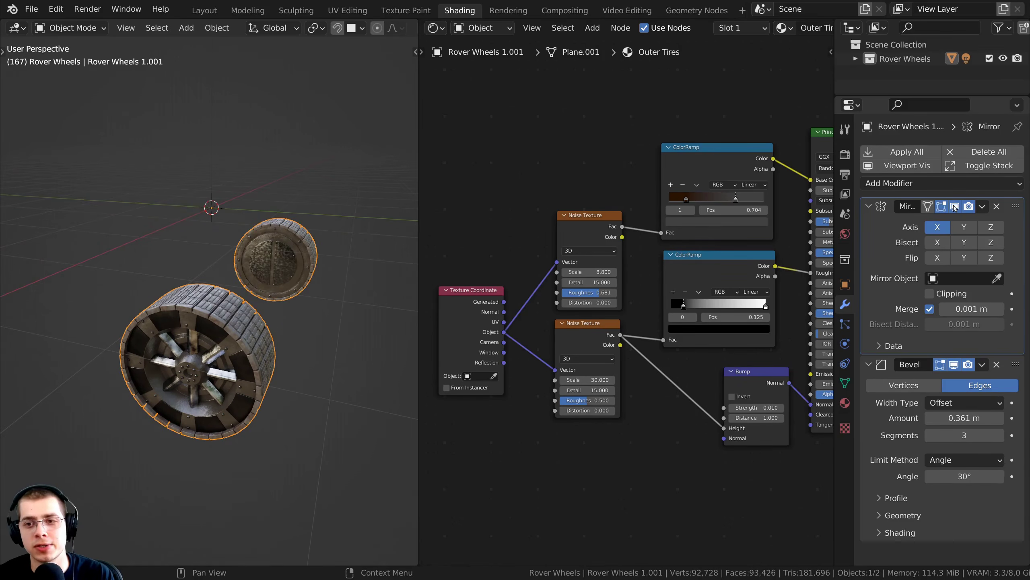
pyautogui.click(955, 207)
pyautogui.click(956, 206)
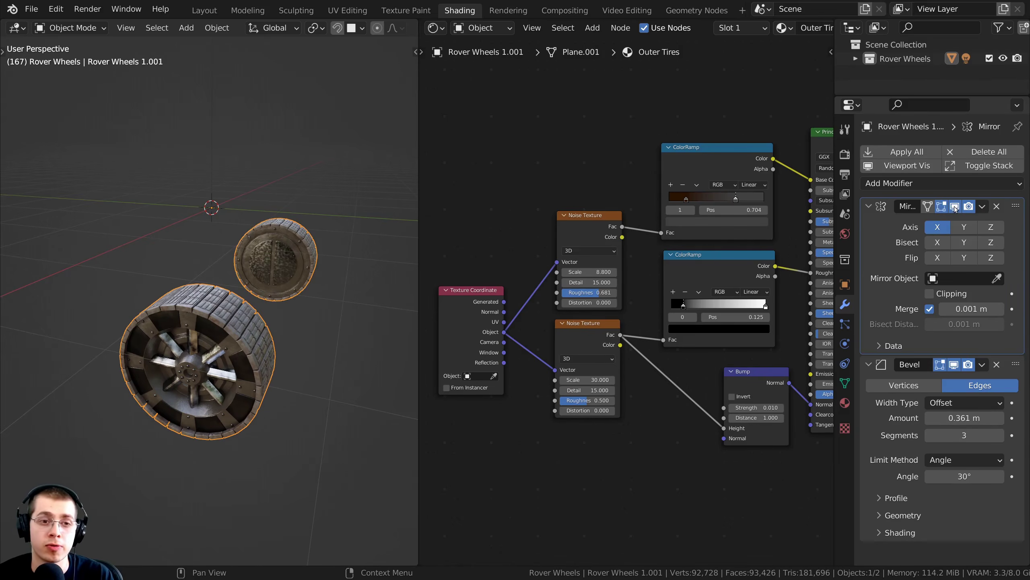
pyautogui.click(955, 207)
# Examine the single wheel's tread, side plates and spokes from several angles alongside its list of five materials
pyautogui.scroll(3, 236, 281)
pyautogui.moveTo(237, 281); pyautogui.dragTo(340, 208, button='middle')
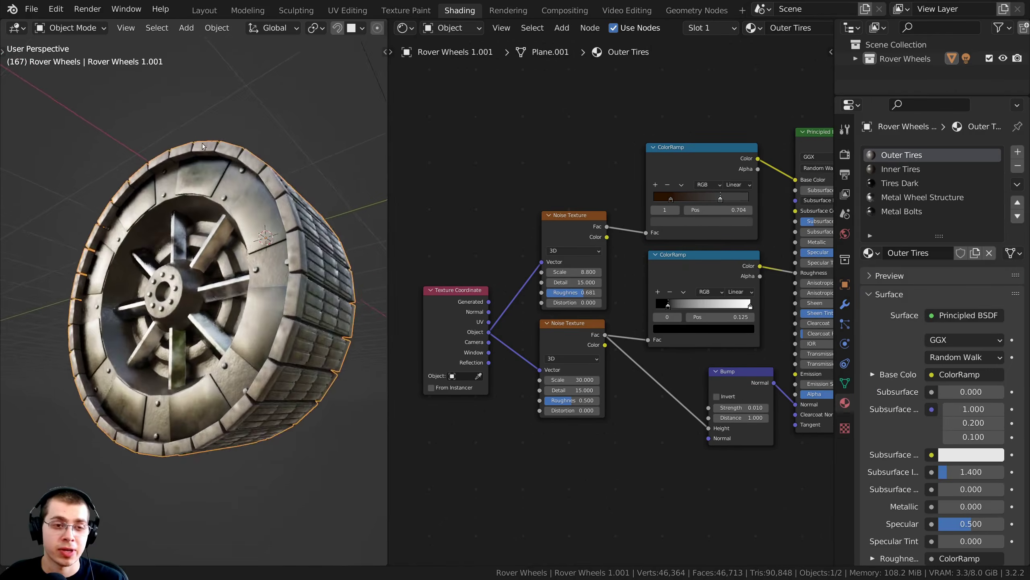
pyautogui.moveTo(202, 143); pyautogui.dragTo(322, 173, button='middle')
pyautogui.scroll(1, 617, 305)
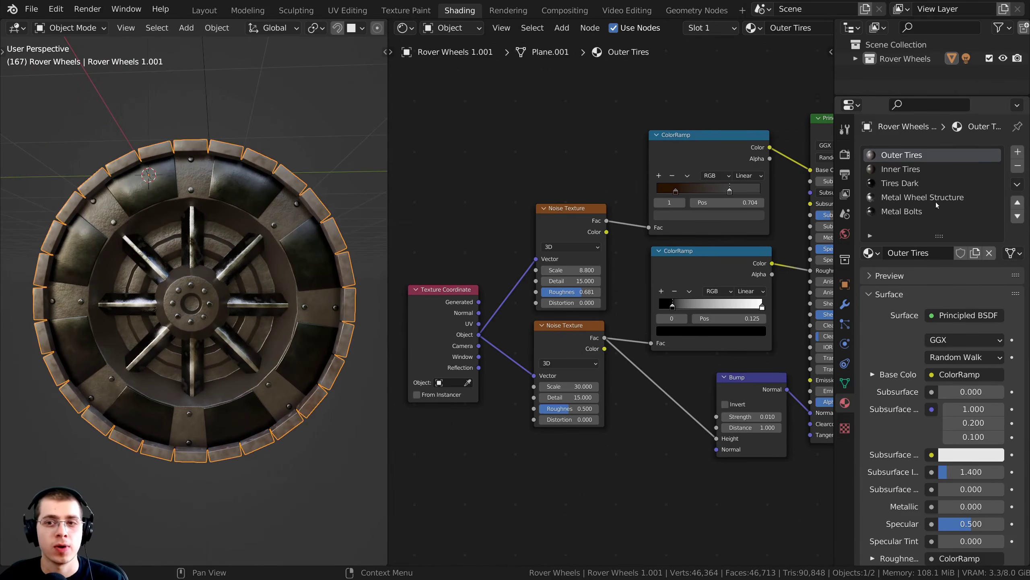
pyautogui.moveTo(276, 309); pyautogui.dragTo(205, 322, button='middle')
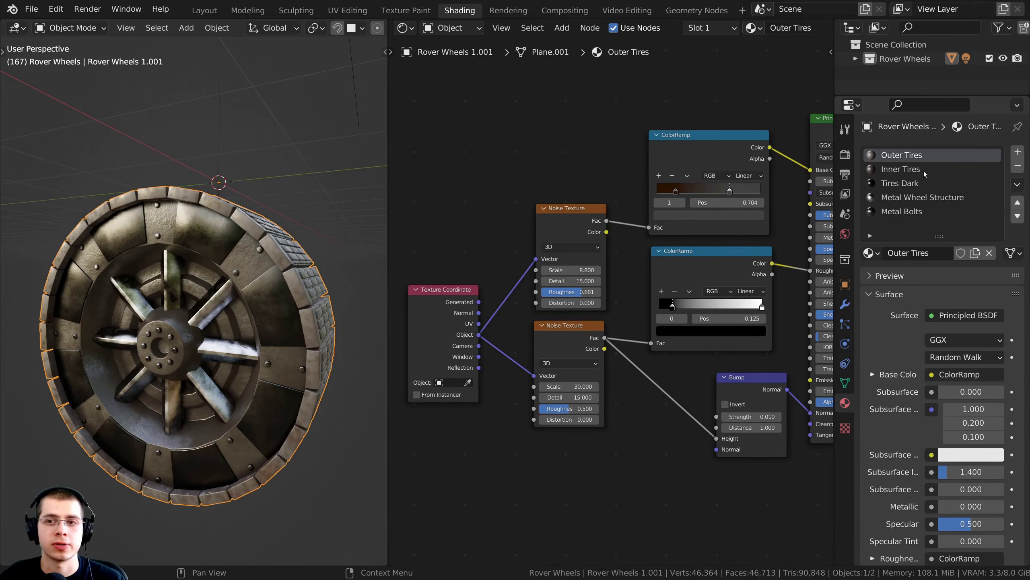
pyautogui.moveTo(284, 260); pyautogui.dragTo(172, 218, button='middle')
pyautogui.moveTo(232, 382); pyautogui.dragTo(300, 264, button='middle')
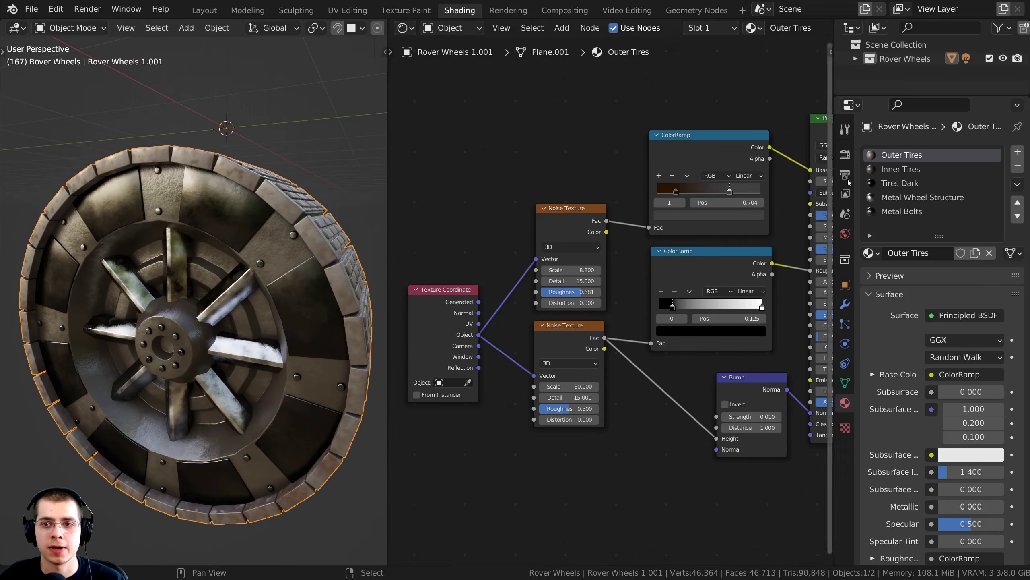
# Select the Inner Tires and Tires Dark materials in turn and examine the wheel areas that use them
pyautogui.click(909, 169)
pyautogui.moveTo(217, 327); pyautogui.dragTo(259, 280, button='middle')
pyautogui.scroll(4, 265, 281)
pyautogui.click(900, 183)
pyautogui.scroll(-4, 236, 260)
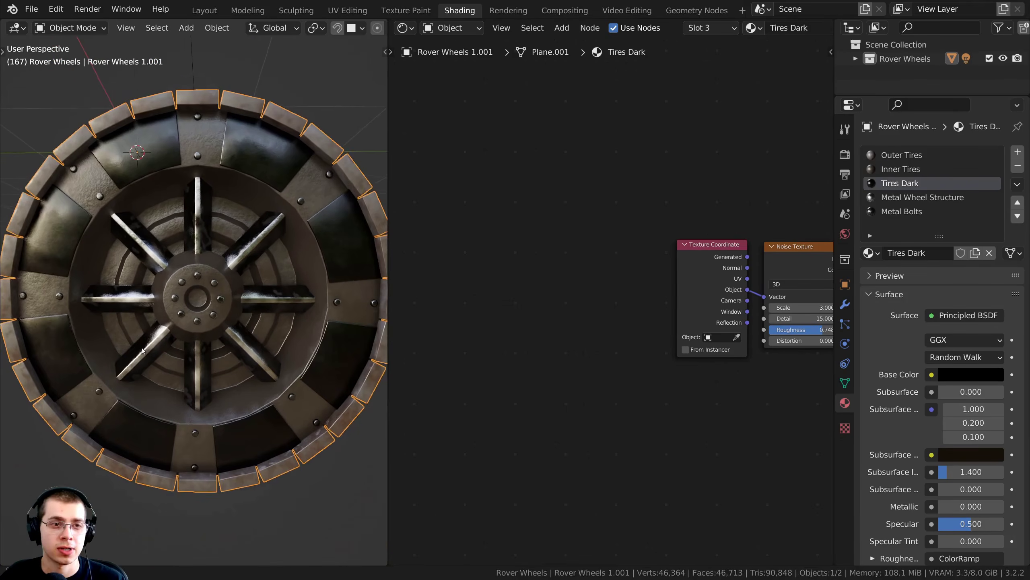
pyautogui.scroll(5, 260, 203)
pyautogui.scroll(-3, 324, 294)
pyautogui.moveTo(323, 293); pyautogui.dragTo(243, 300, button='middle')
# Select the Metal Wheel Structure and Metal Bolts materials in turn and examine the spokes and hub bolts up close
pyautogui.click(918, 197)
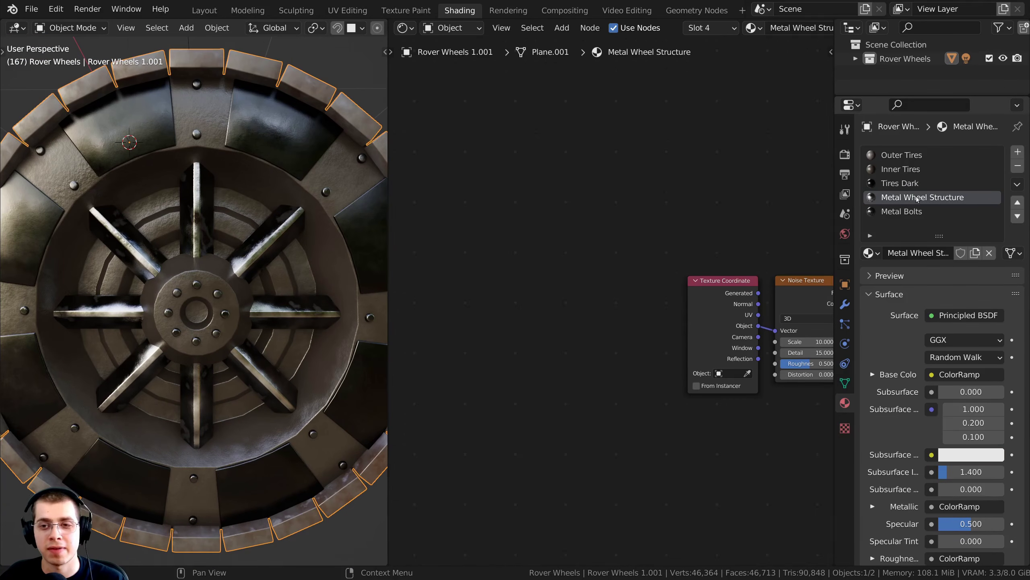
pyautogui.scroll(6, 244, 170)
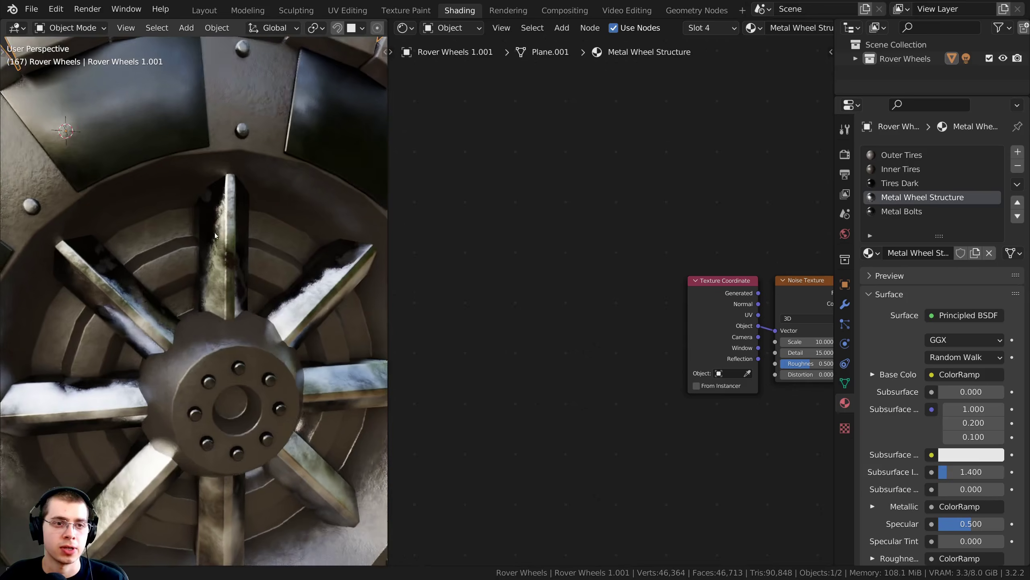
pyautogui.moveTo(238, 179); pyautogui.dragTo(238, 227, button='middle')
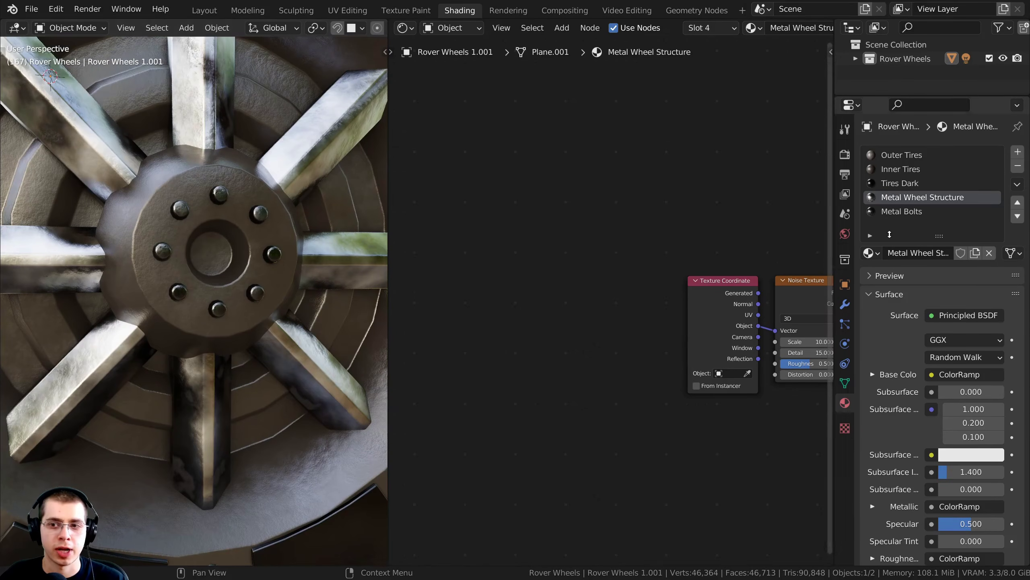
pyautogui.click(896, 212)
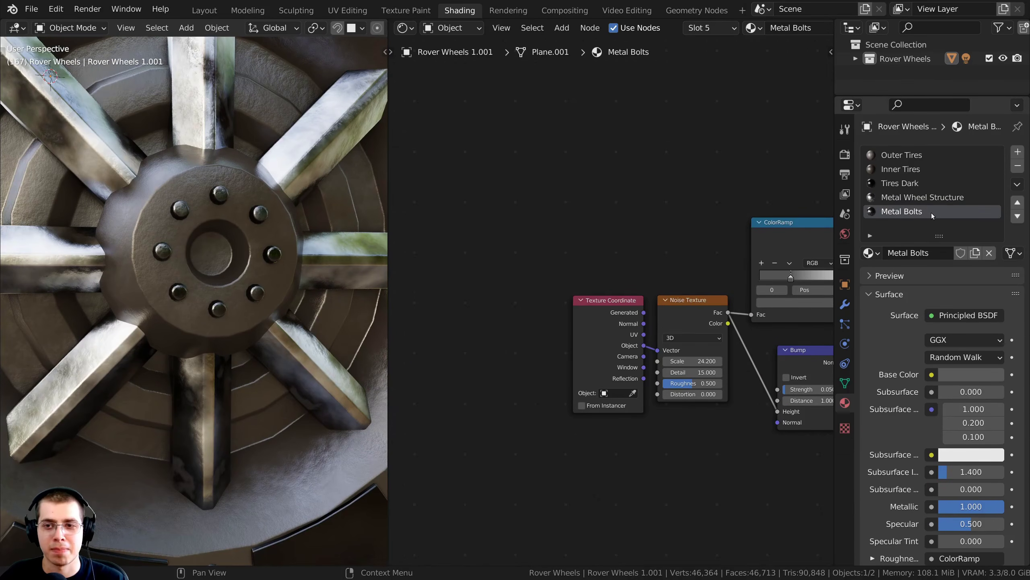
pyautogui.scroll(-5, 208, 215)
pyautogui.moveTo(193, 166); pyautogui.dragTo(247, 260, button='middle')
pyautogui.scroll(-4, 219, 300)
# Go through all five wheel materials twice, from Outer Tires to Metal Bolts, and compare their shader node setups
pyautogui.click(901, 154)
pyautogui.click(901, 169)
pyautogui.click(899, 183)
pyautogui.click(899, 198)
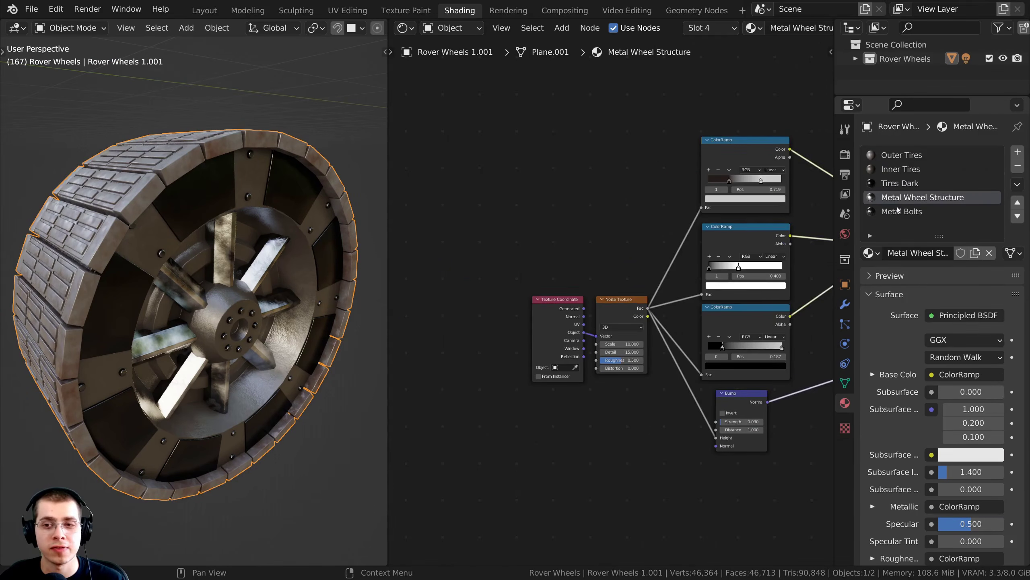
pyautogui.click(898, 211)
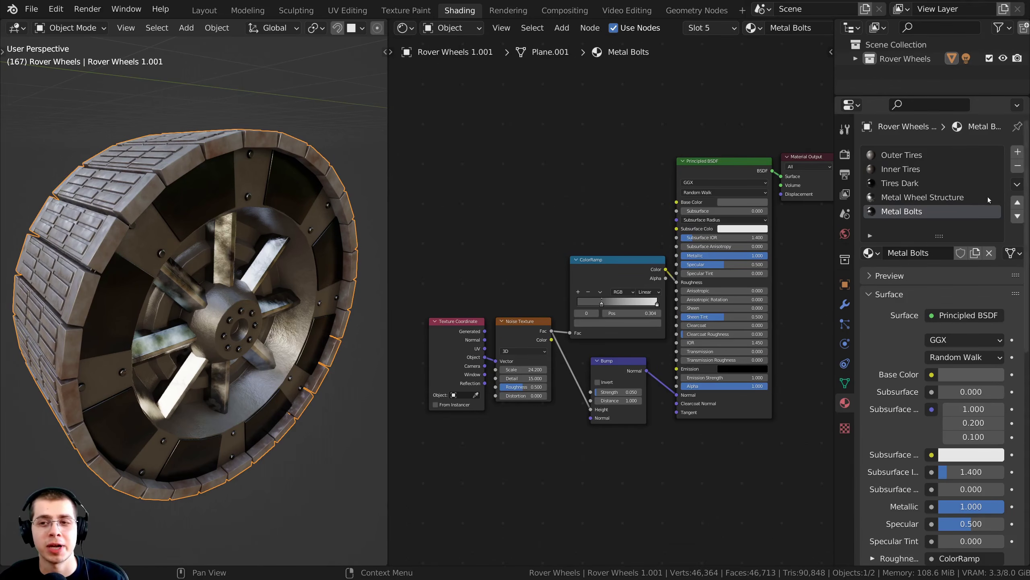
pyautogui.click(897, 154)
pyautogui.click(897, 168)
pyautogui.click(896, 183)
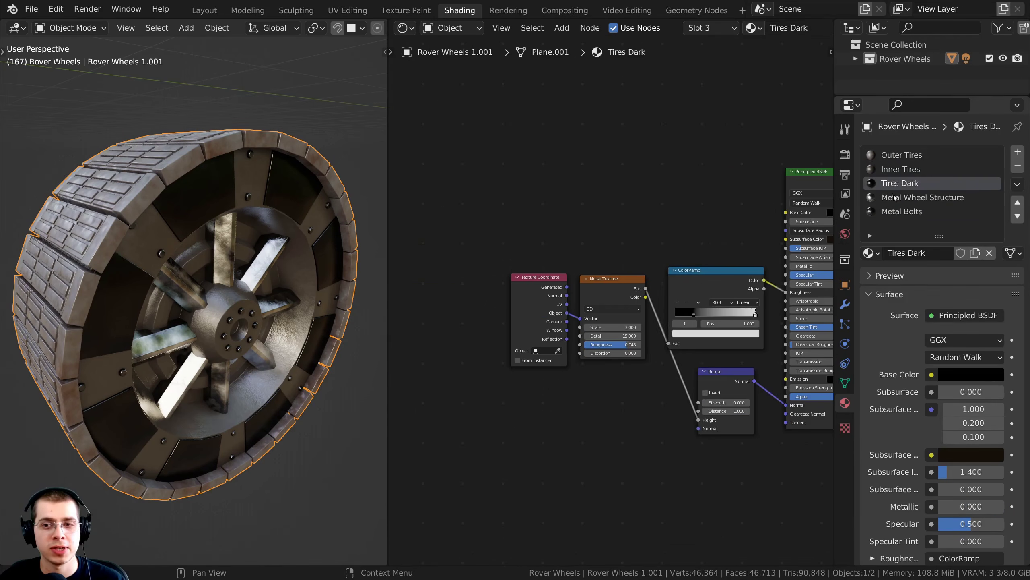
pyautogui.click(897, 197)
pyautogui.click(897, 211)
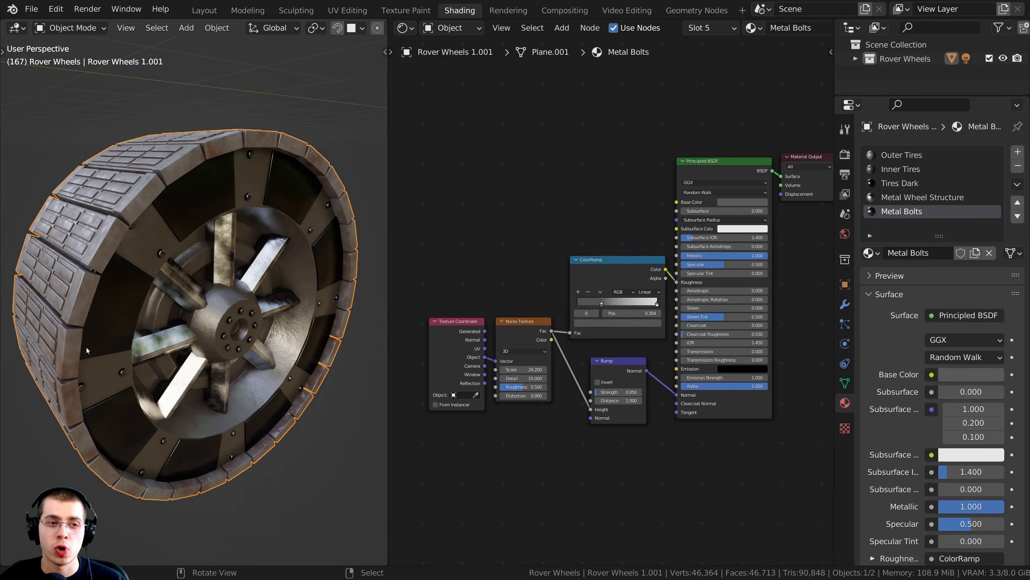
# Examine the wheel's textured surfaces from several angles together with the procedural shader nodes of the Metal Bolts material
pyautogui.moveTo(86, 350); pyautogui.dragTo(283, 347, button='middle')
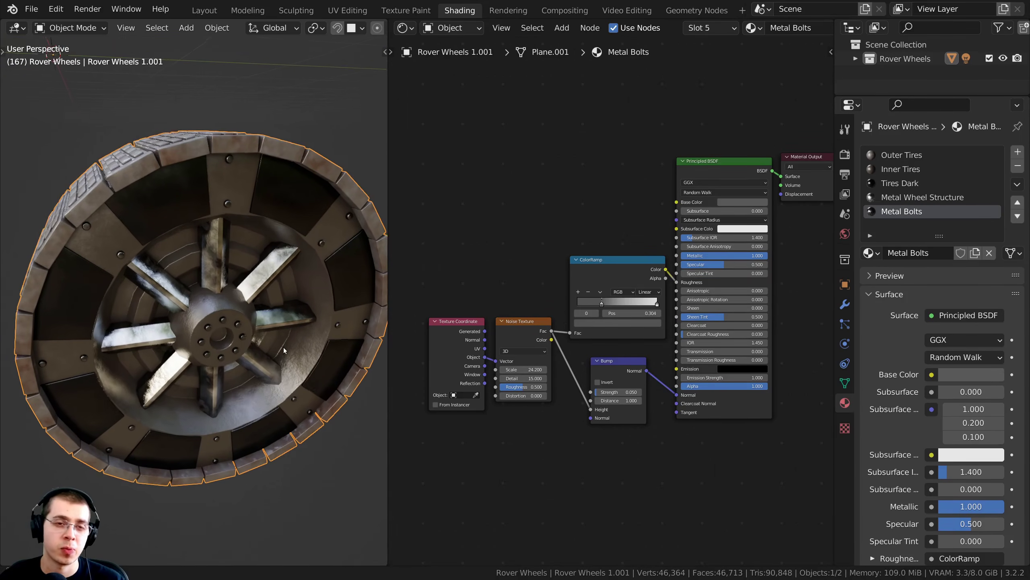
pyautogui.moveTo(656, 220); pyautogui.dragTo(662, 242, button='middle')
pyautogui.moveTo(284, 174); pyautogui.dragTo(183, 228, button='middle')
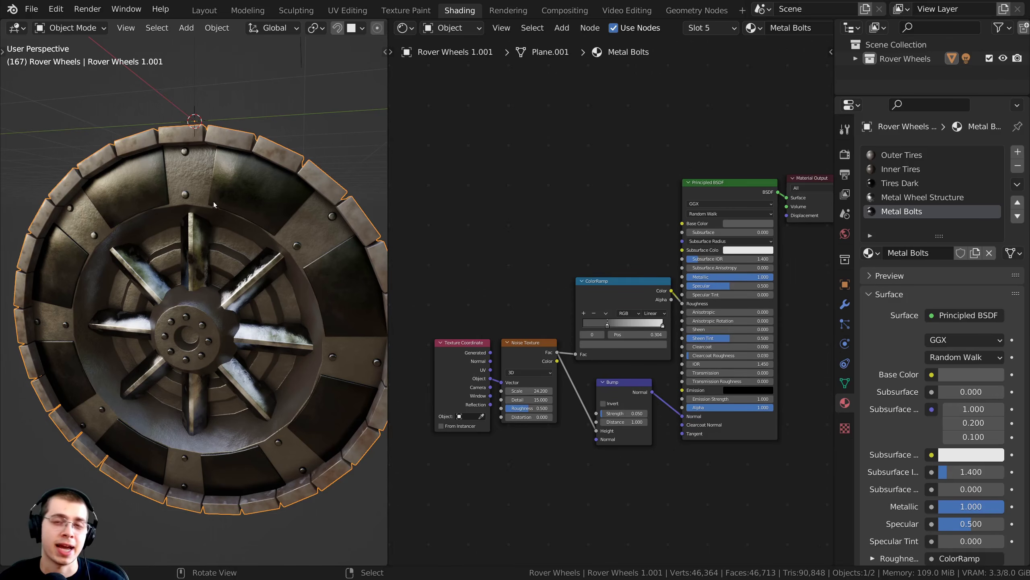
pyautogui.scroll(2, 215, 195)
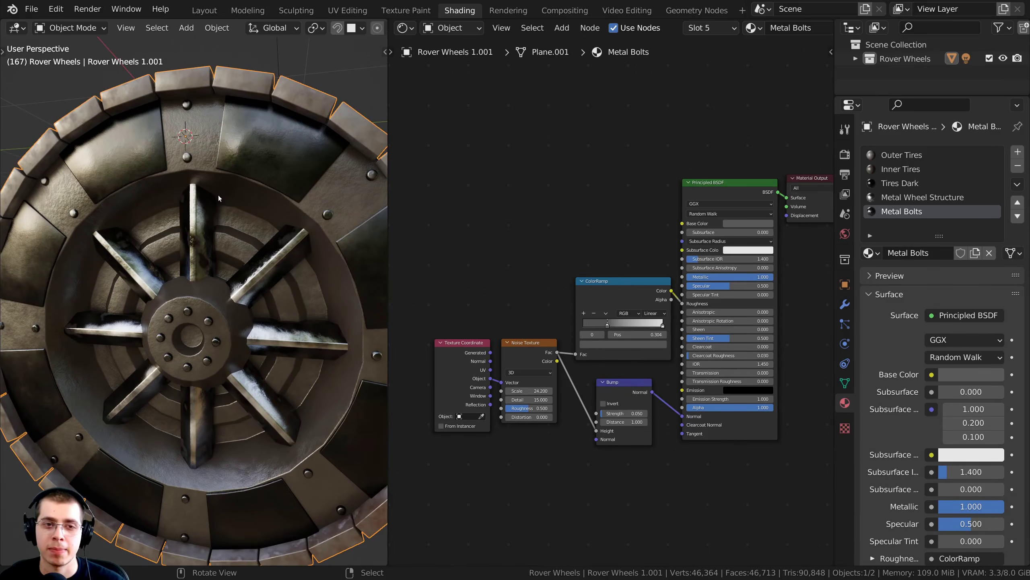
pyautogui.moveTo(224, 200); pyautogui.dragTo(246, 218, button='middle')
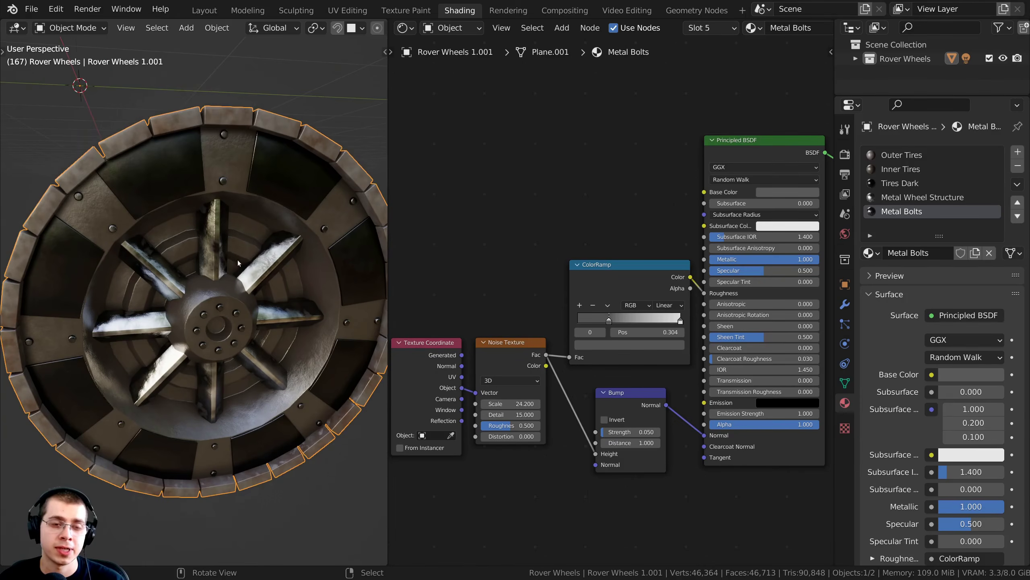
pyautogui.moveTo(237, 260); pyautogui.dragTo(287, 235, button='middle')
pyautogui.scroll(-1, 483, 200)
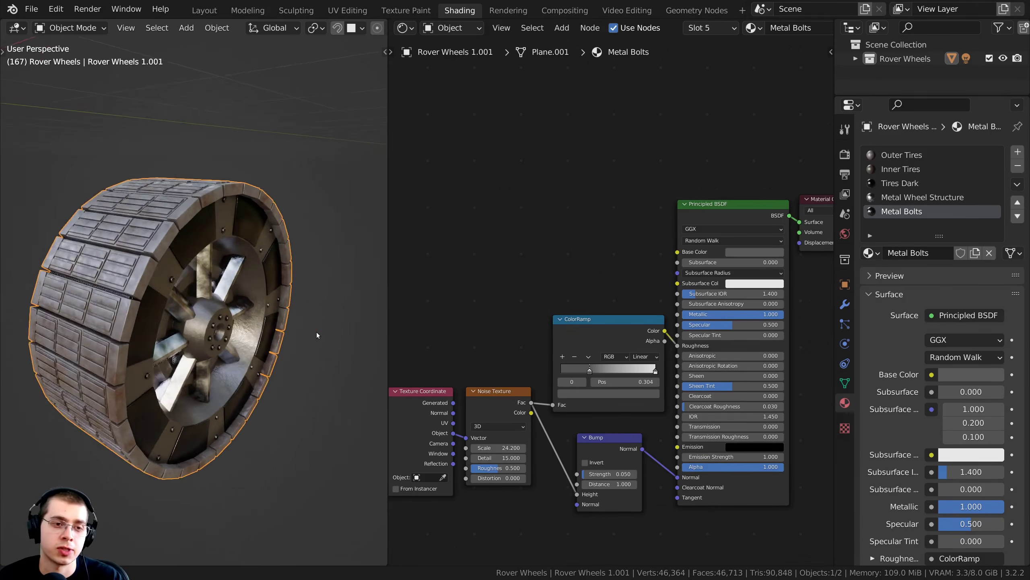
pyautogui.moveTo(317, 335); pyautogui.dragTo(279, 329, button='middle')
pyautogui.scroll(1, 554, 252)
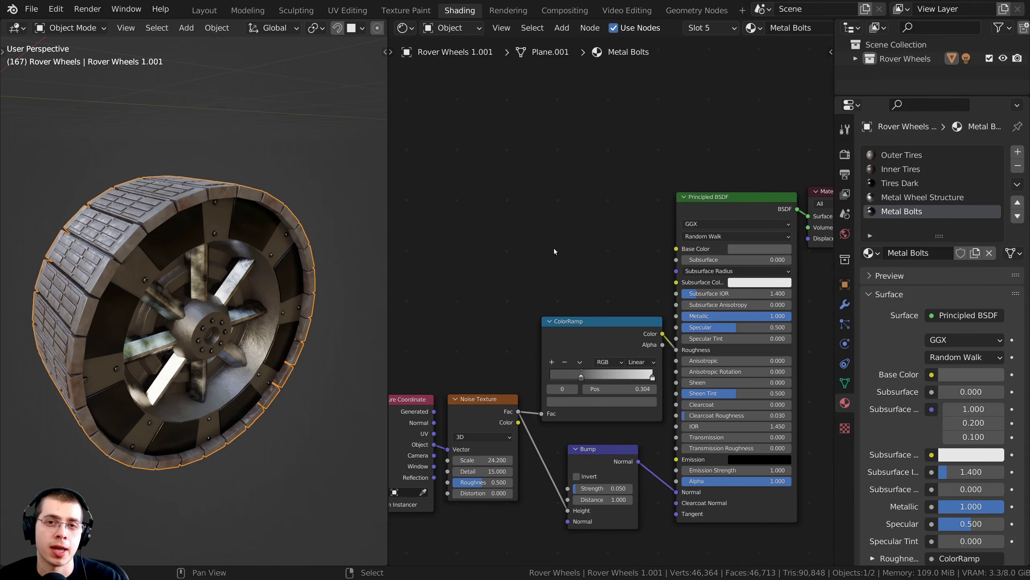
pyautogui.moveTo(284, 235); pyautogui.dragTo(308, 228, button='middle')
pyautogui.moveTo(531, 223); pyautogui.dragTo(539, 234, button='middle')
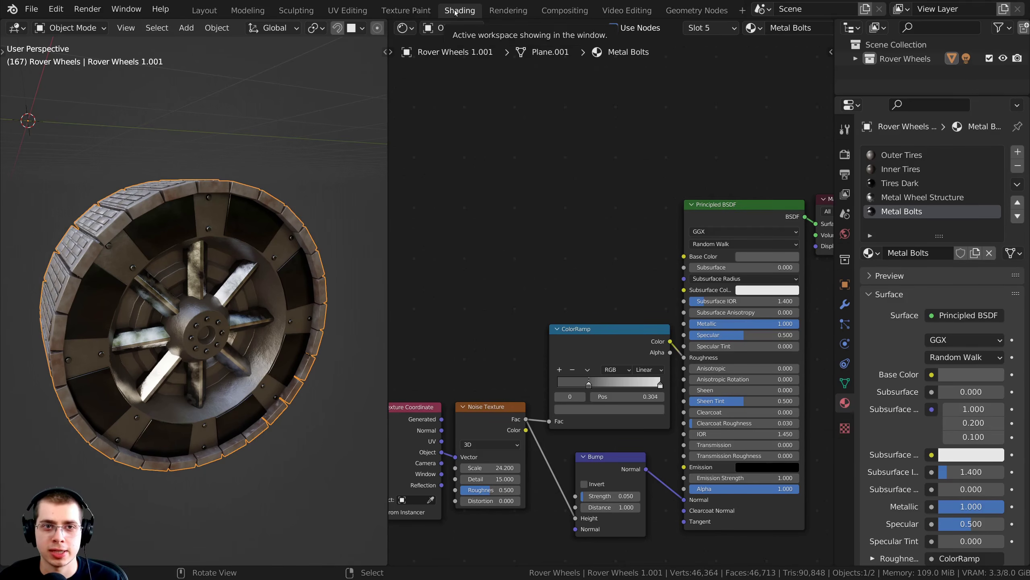
pyautogui.moveTo(289, 191)
pyautogui.mouseDown(button='middle')
pyautogui.moveTo(264, 167)
pyautogui.moveTo(170, 150)
pyautogui.mouseUp(button='middle')
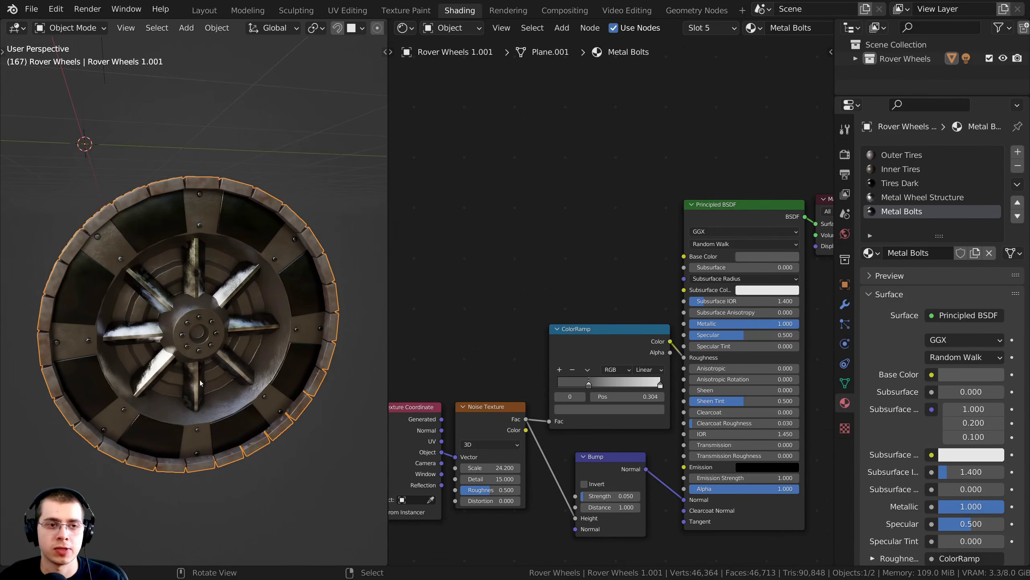
pyautogui.moveTo(113, 293); pyautogui.dragTo(144, 340, button='middle')
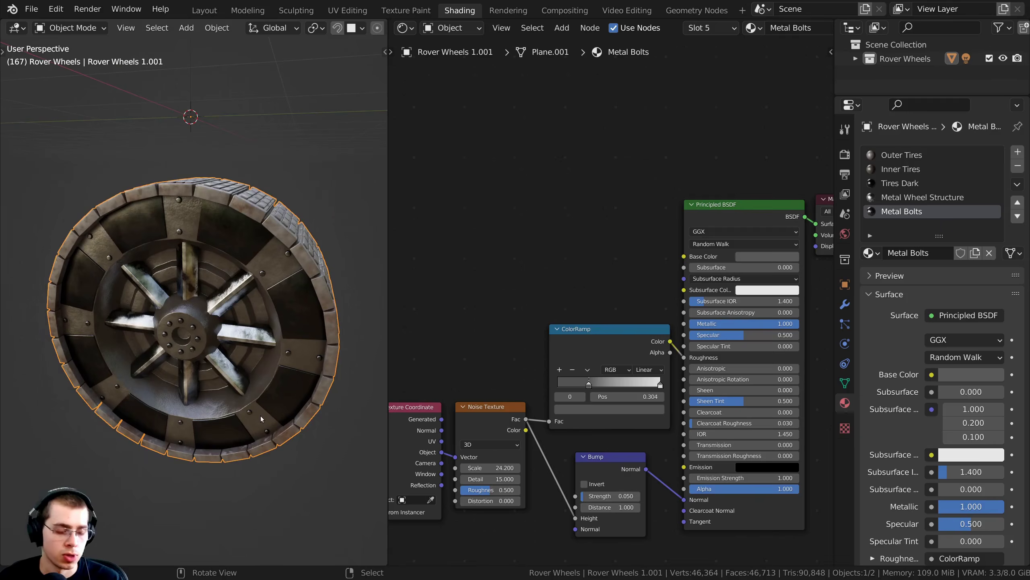
# Add an Image Texture node to the Outer Tires material and place it above the Principled BSDF
pyautogui.scroll(-3, 521, 111)
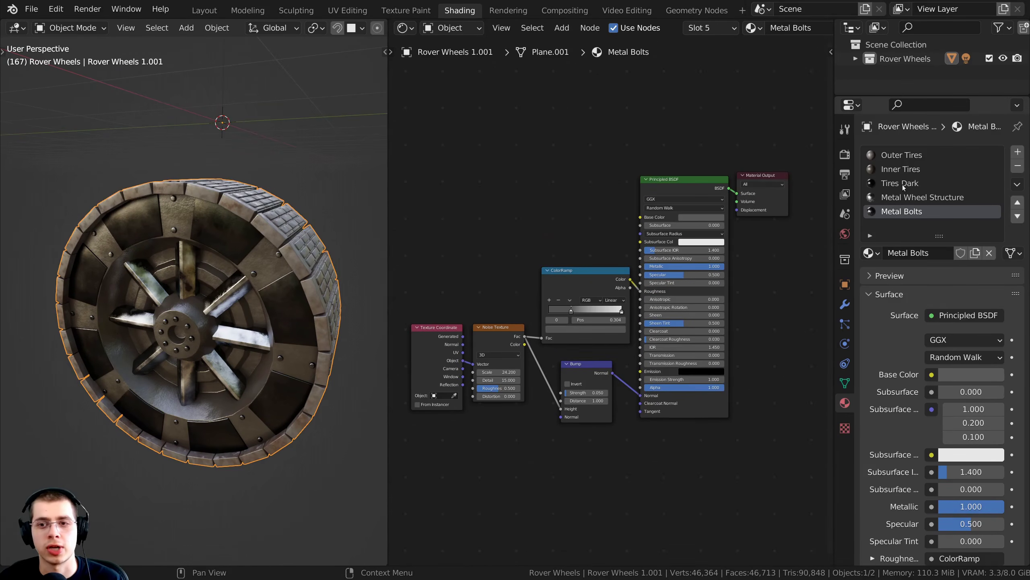
pyautogui.click(903, 155)
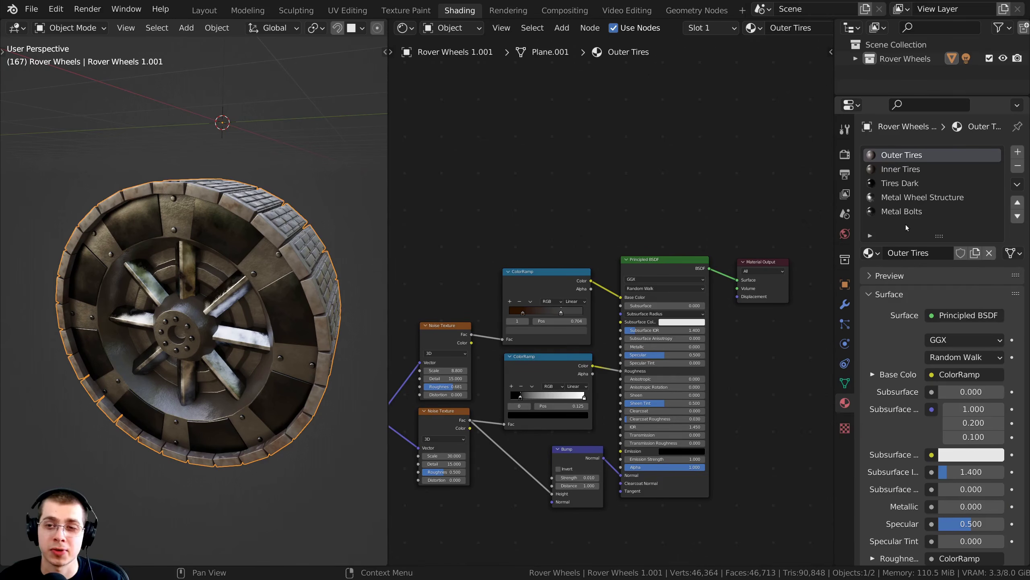
pyautogui.scroll(2, 617, 166)
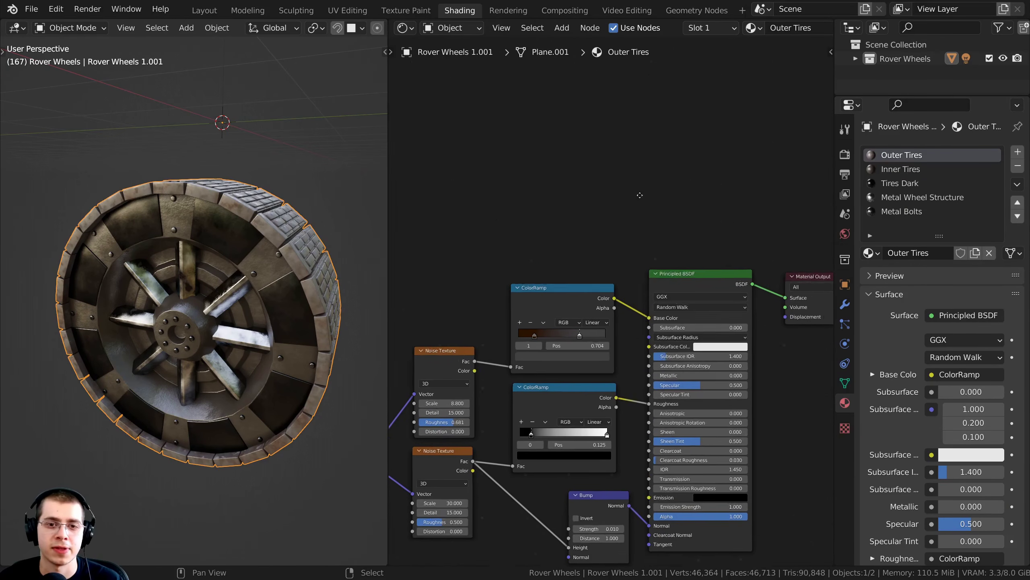
pyautogui.hotkey('shift', 'a')
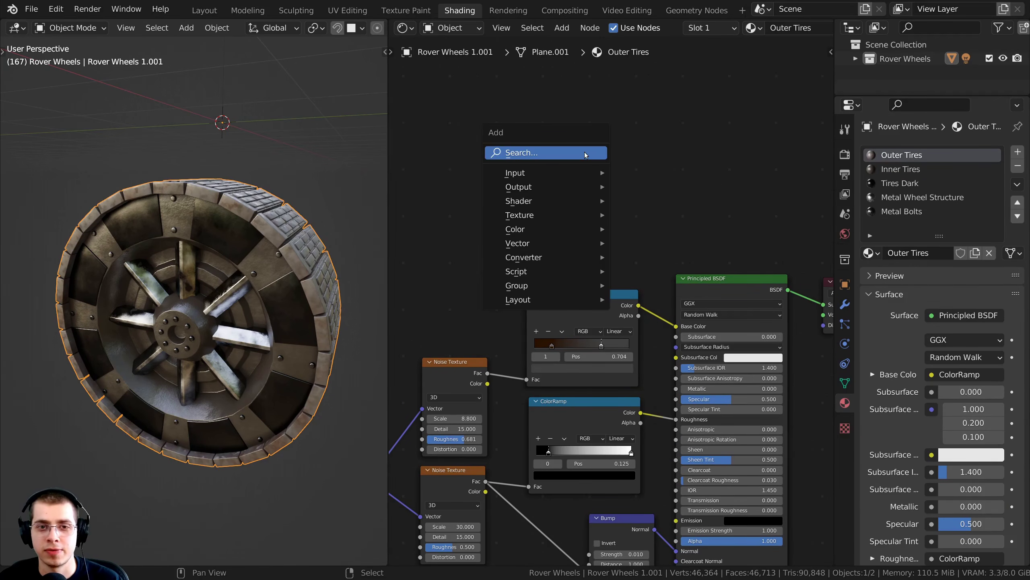
pyautogui.click(541, 153)
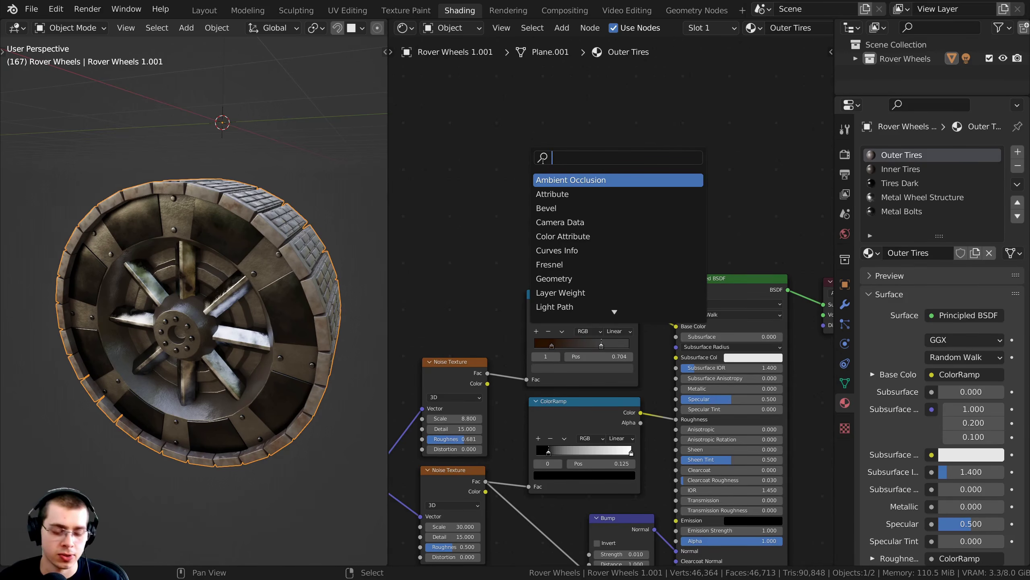
pyautogui.write('ima')
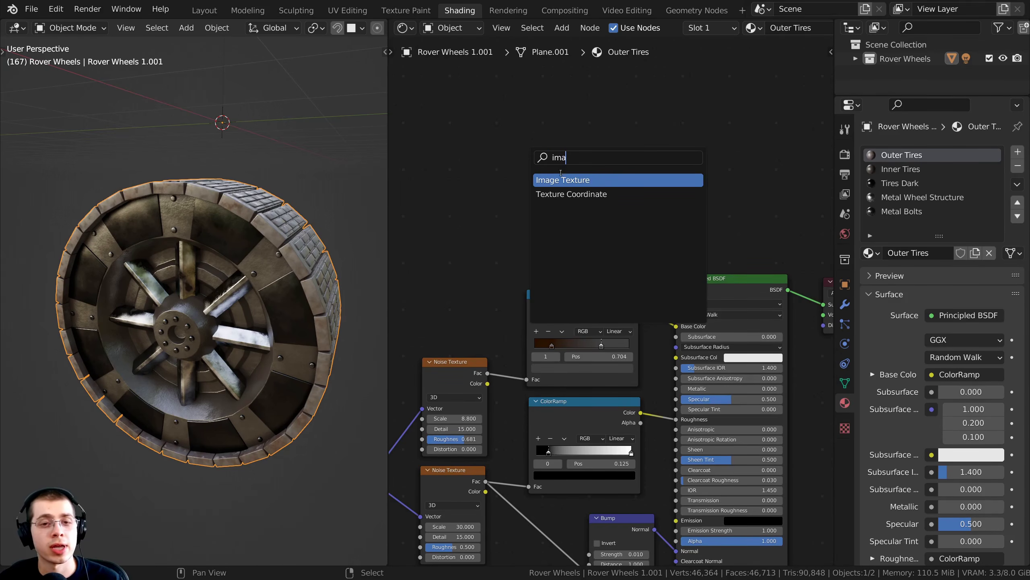
pyautogui.click(561, 180)
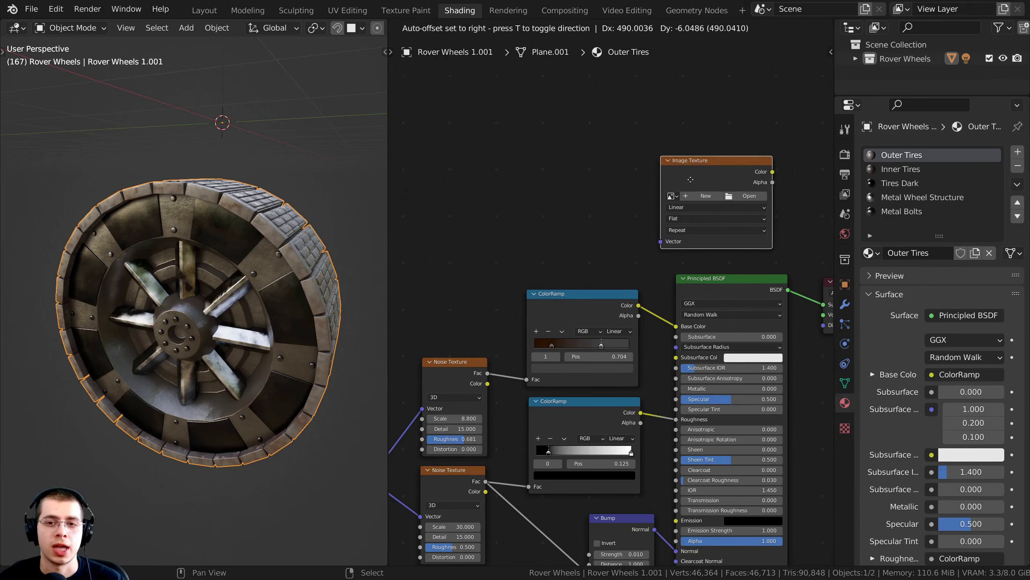
pyautogui.click(608, 176)
# Shift the Image Texture node slightly upward to leave more space above the Principled BSDF
pyautogui.scroll(1, 608, 177)
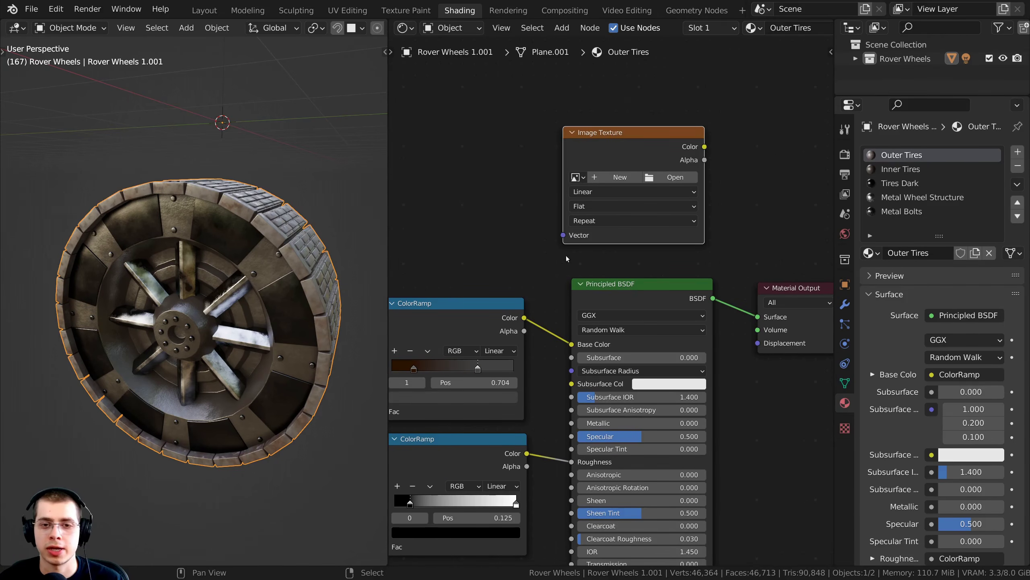
pyautogui.moveTo(605, 136); pyautogui.dragTo(600, 124)
pyautogui.moveTo(592, 179); pyautogui.dragTo(587, 251, button='middle')
pyautogui.scroll(2, 593, 243)
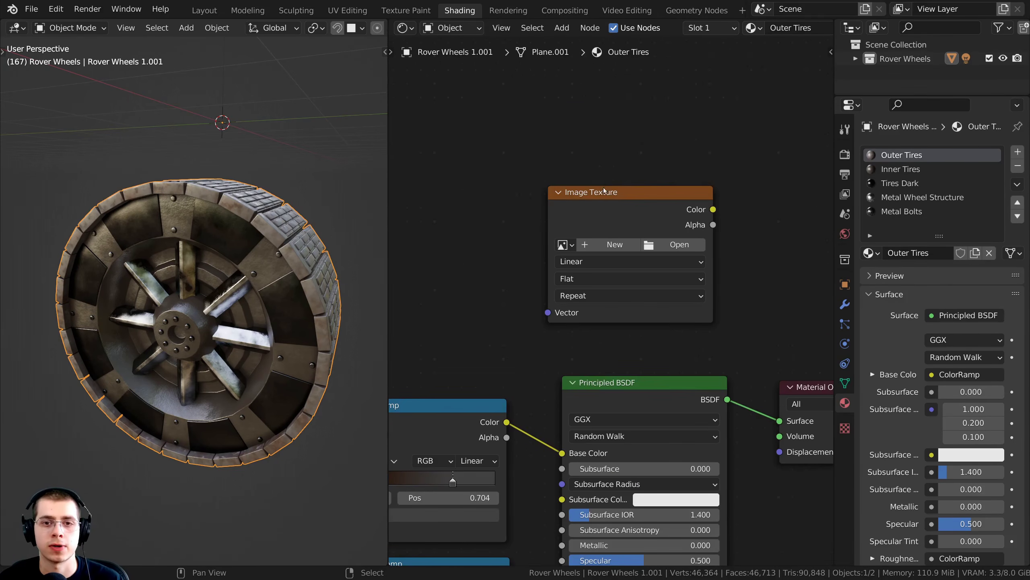
pyautogui.moveTo(604, 191); pyautogui.dragTo(604, 177)
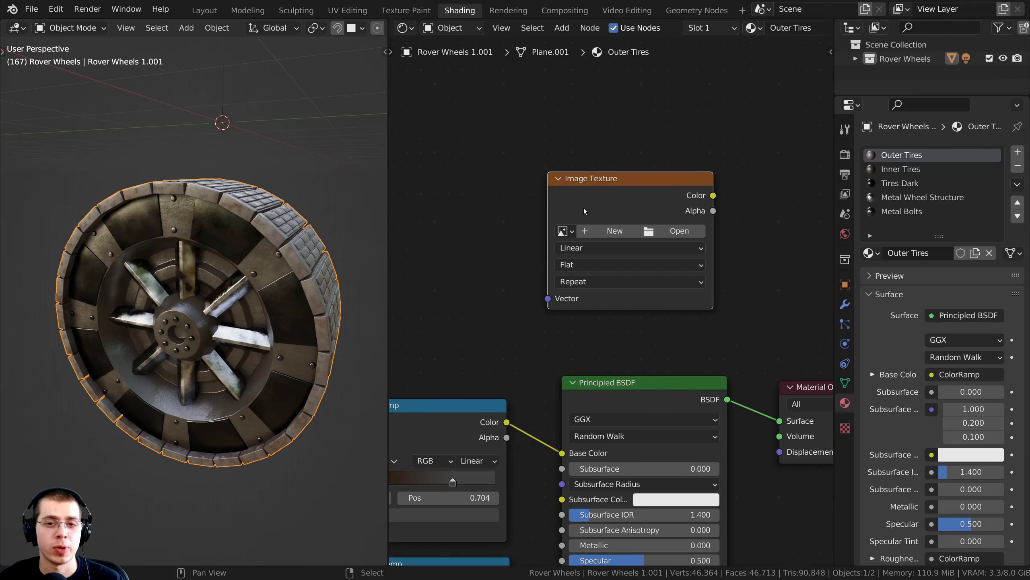
# Start a new image in the Image Texture node and name it Rover Wheels
pyautogui.click(595, 232)
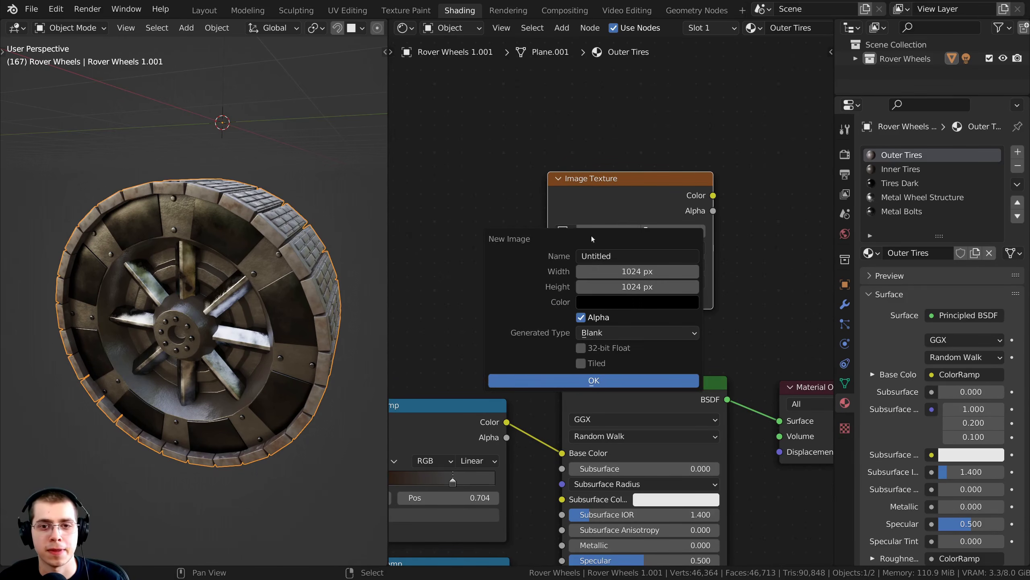
pyautogui.click(596, 257)
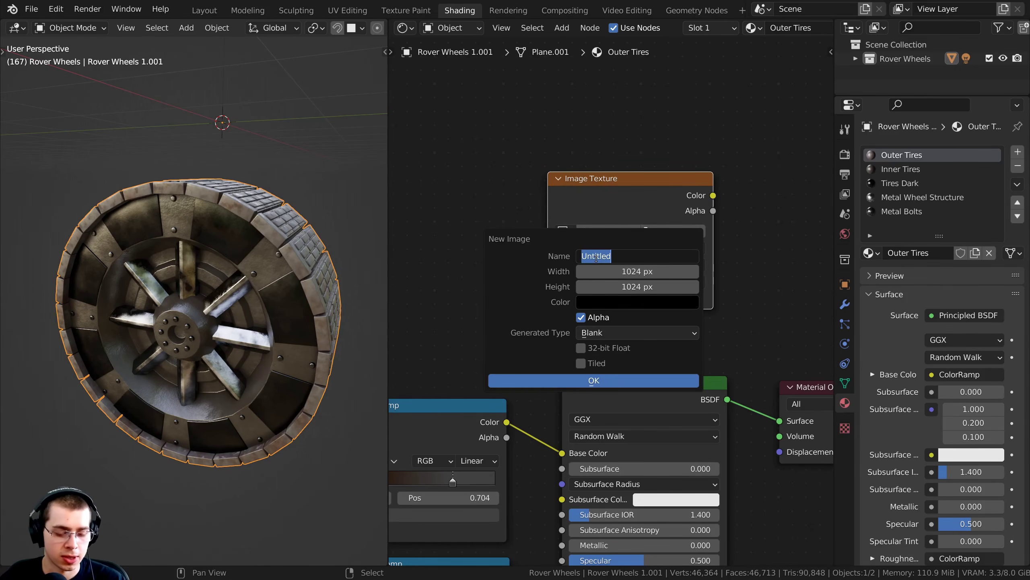
pyautogui.write('Rover Wh')
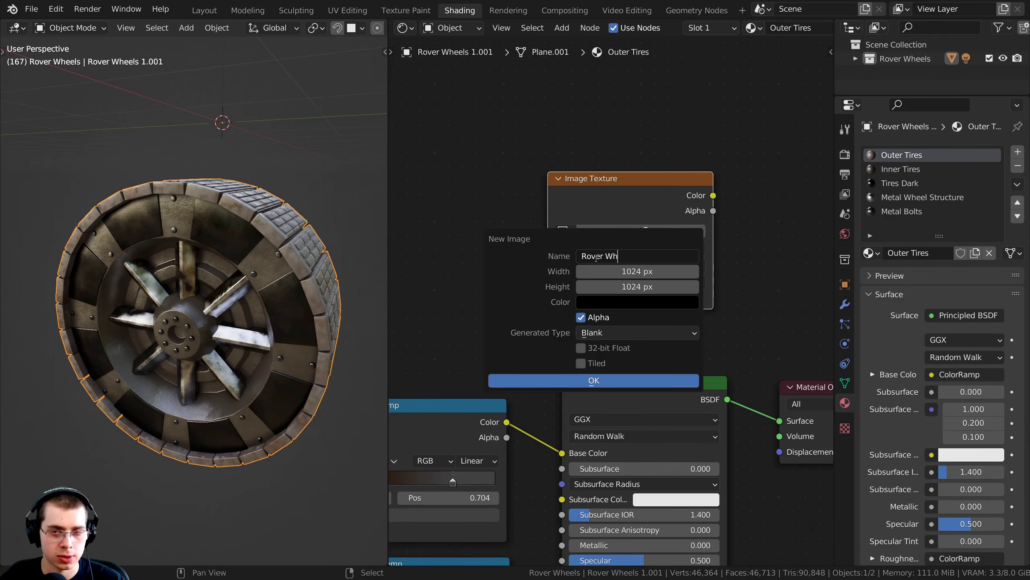
pyautogui.write('eels')
pyautogui.press('Return')
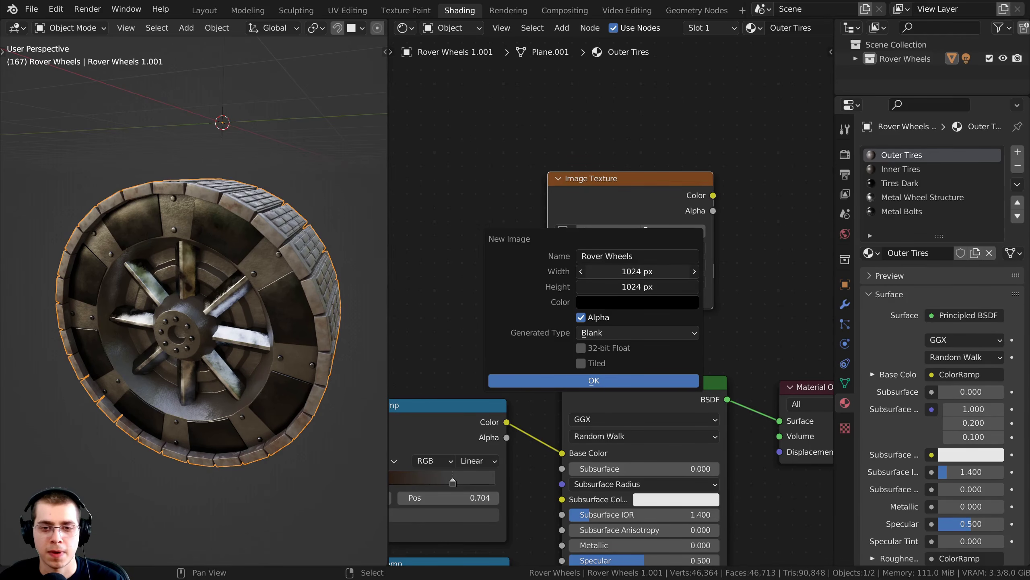
# Set the new image's width and height together to 1024*4 (4096 px) and create the image
pyautogui.click(626, 271)
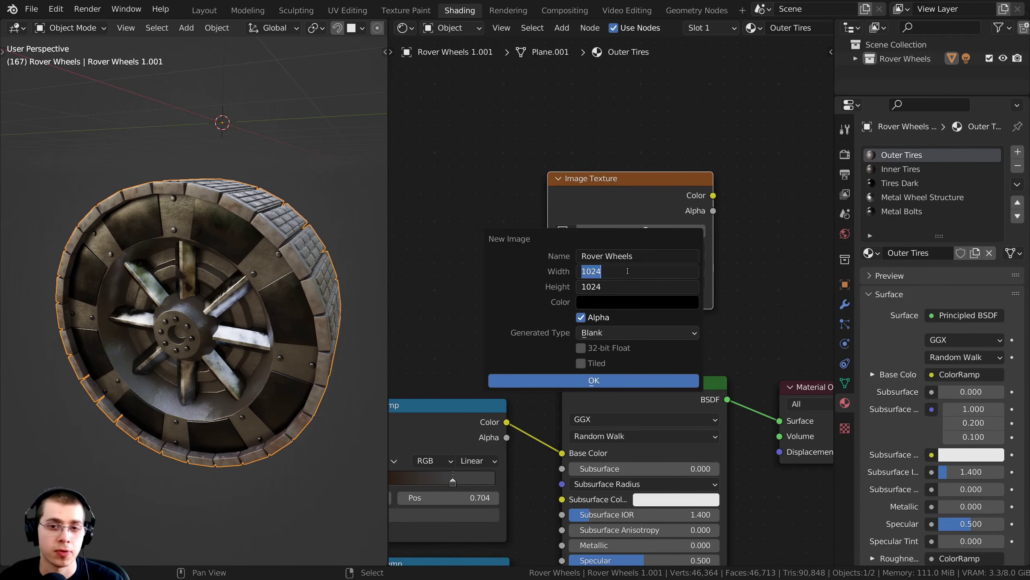
pyautogui.click(625, 272)
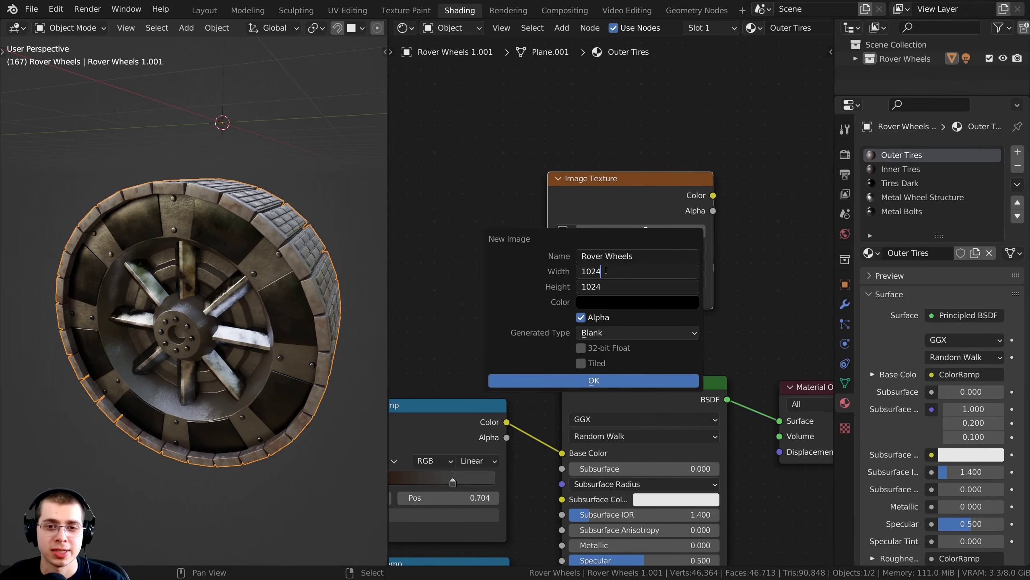
pyautogui.moveTo(606, 270); pyautogui.dragTo(579, 271)
pyautogui.click(619, 269)
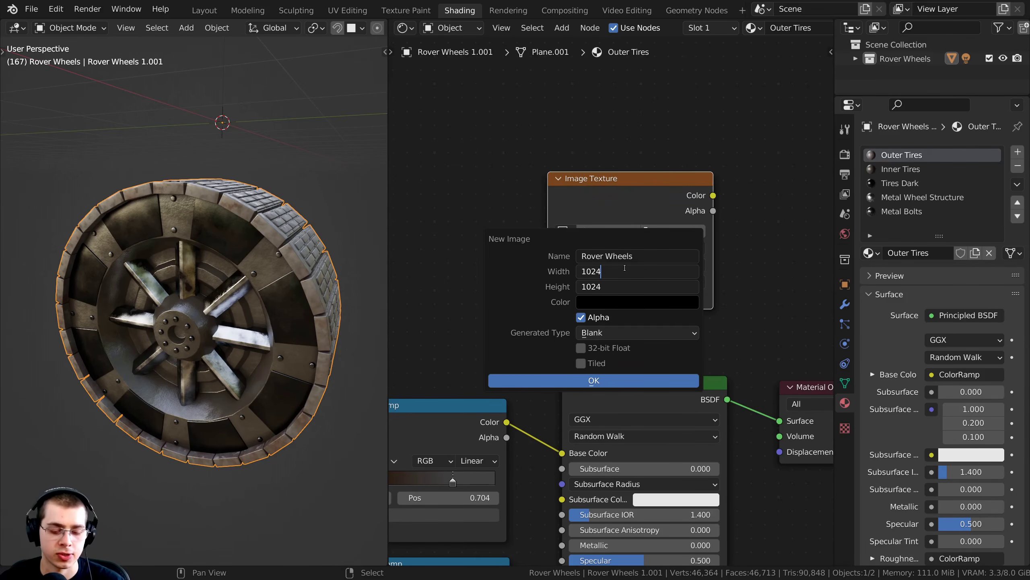
pyautogui.write('*')
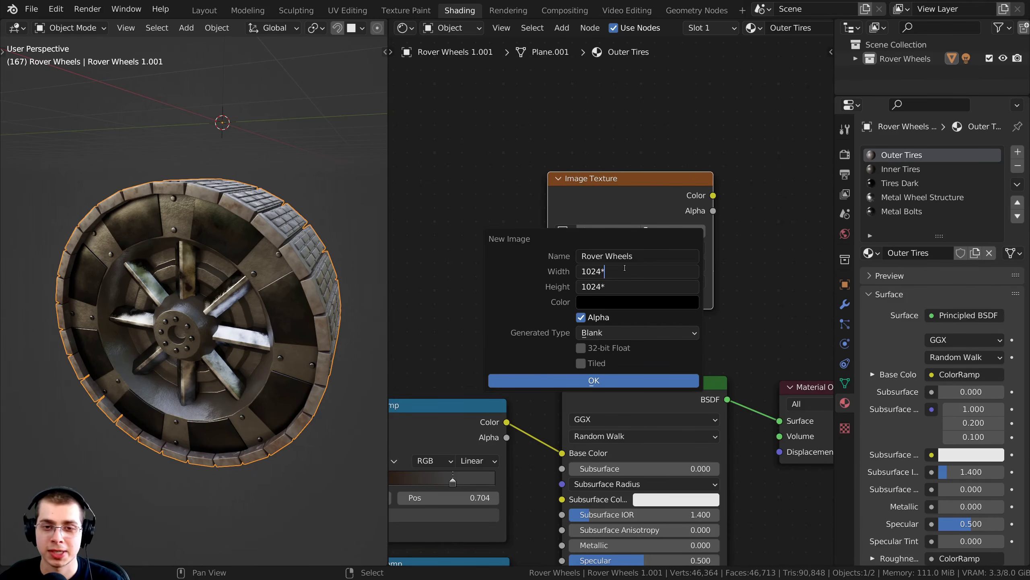
pyautogui.write('4')
pyautogui.press('Left')
pyautogui.hotkey('shift', 'Right')
pyautogui.hotkey('shift', 'Right')
pyautogui.hotkey('shift', 'Right')
pyautogui.hotkey('shift', 'Right')
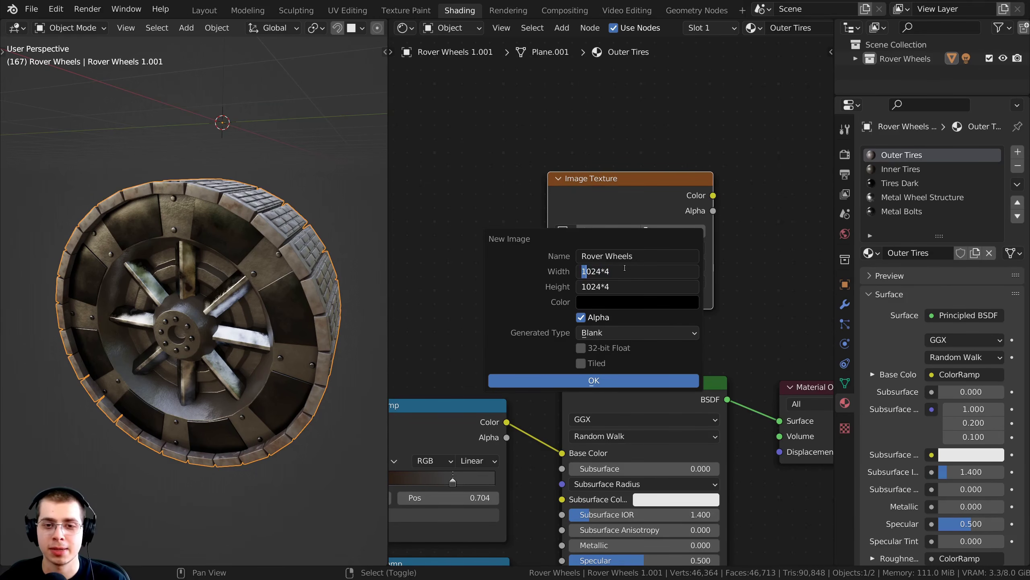
pyautogui.hotkey('shift', 'Right')
pyautogui.hotkey('shift', 'Right')
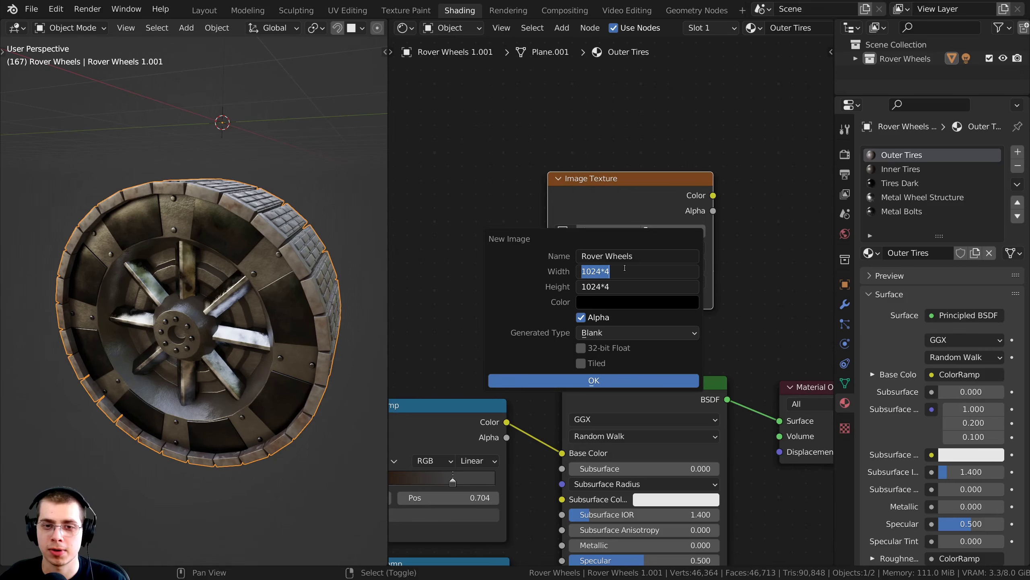
pyautogui.press('Right')
pyautogui.press('Return')
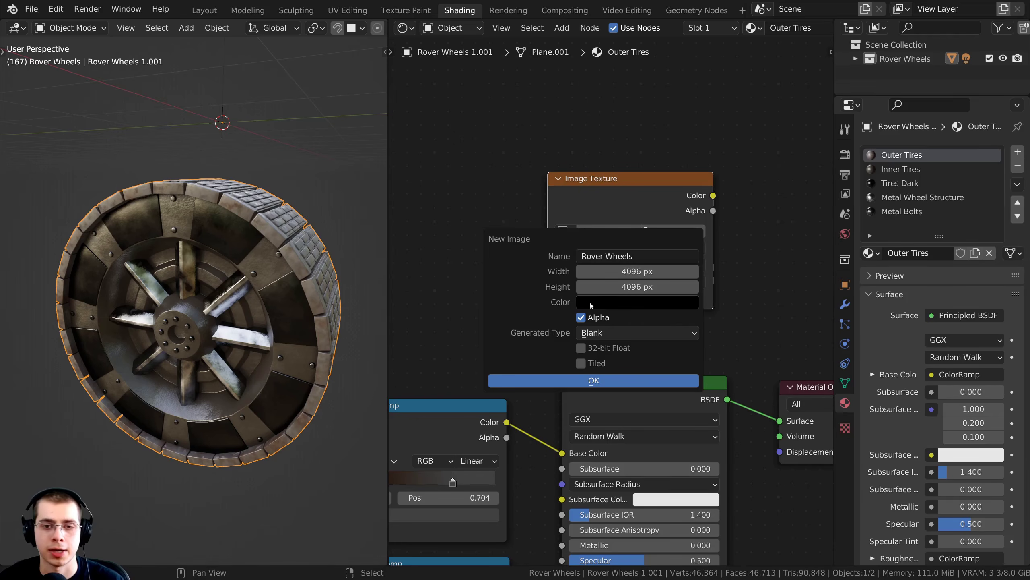
pyautogui.click(595, 381)
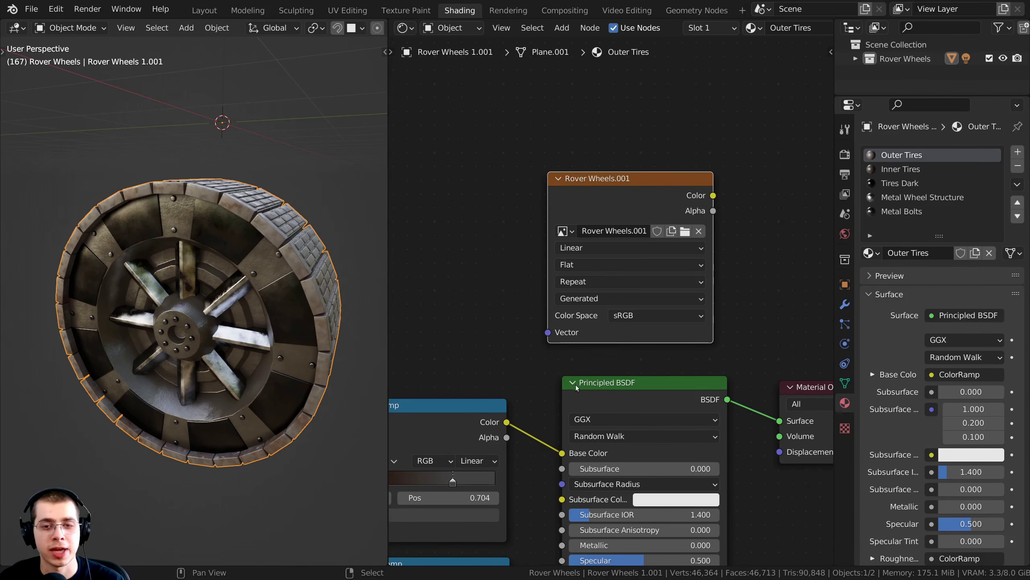
# Make the texture node use the image named Rover Wheels, and enter Edit Mode on the wheel
pyautogui.hotkey('ctrl', 'z')
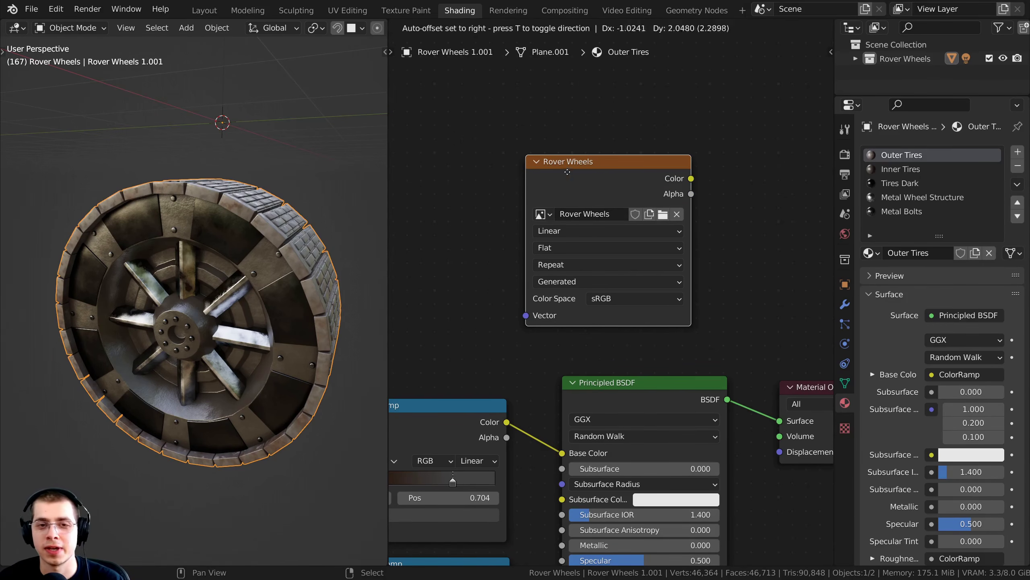
pyautogui.press('Tab')
pyautogui.moveTo(235, 201); pyautogui.dragTo(210, 301, button='middle')
pyautogui.moveTo(609, 242); pyautogui.dragTo(613, 241)
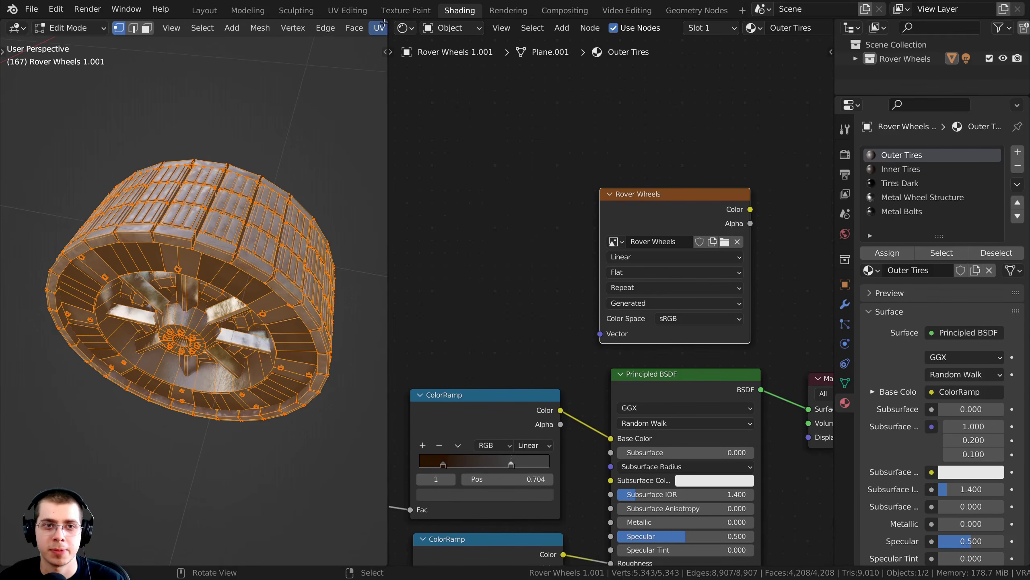
# Split the 3D viewport horizontally and turn the upper half into a UV Editor
pyautogui.moveTo(384, 22); pyautogui.dragTo(361, 296)
pyautogui.scroll(-1, 305, 191)
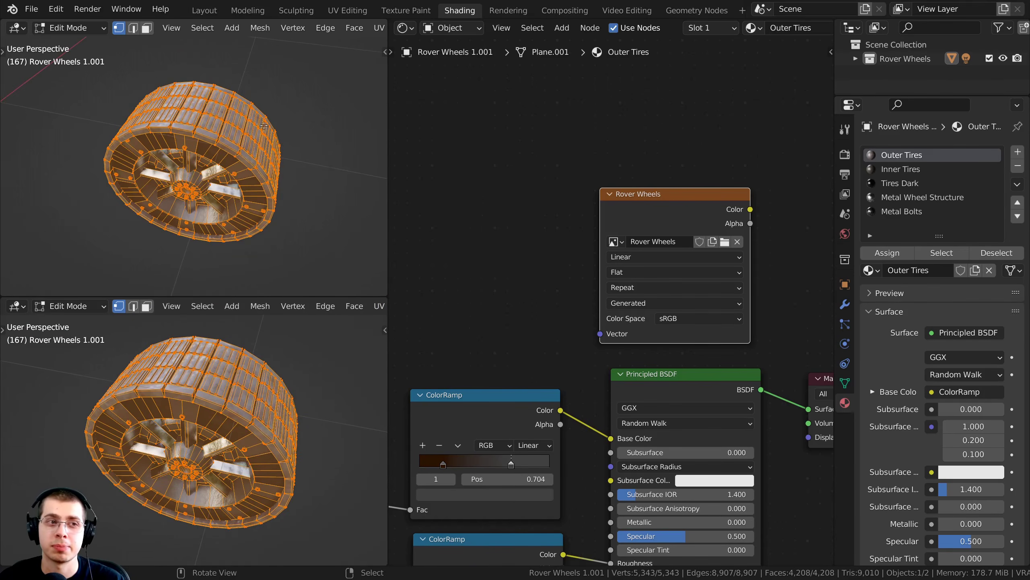
pyautogui.click(16, 28)
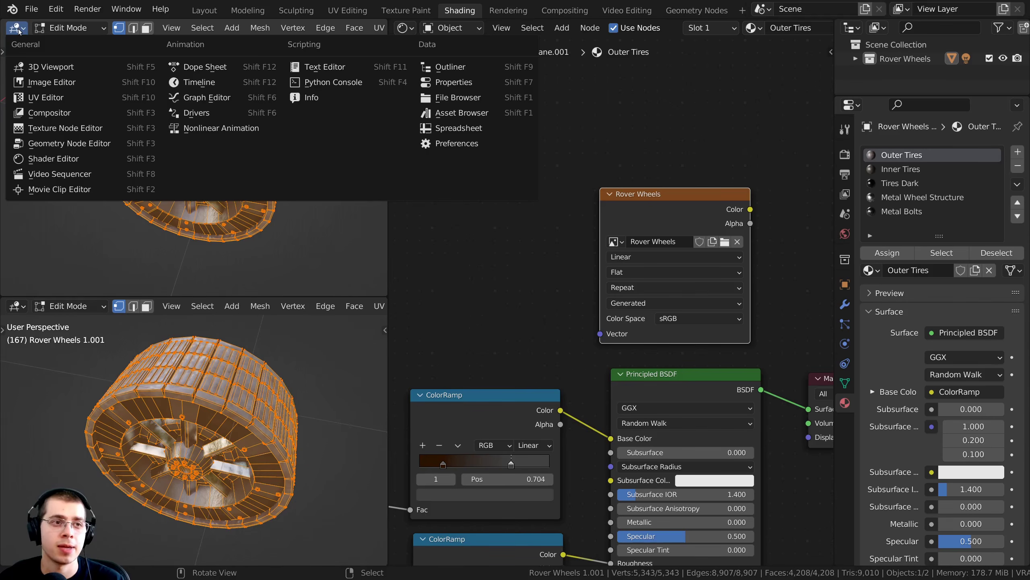
pyautogui.click(44, 99)
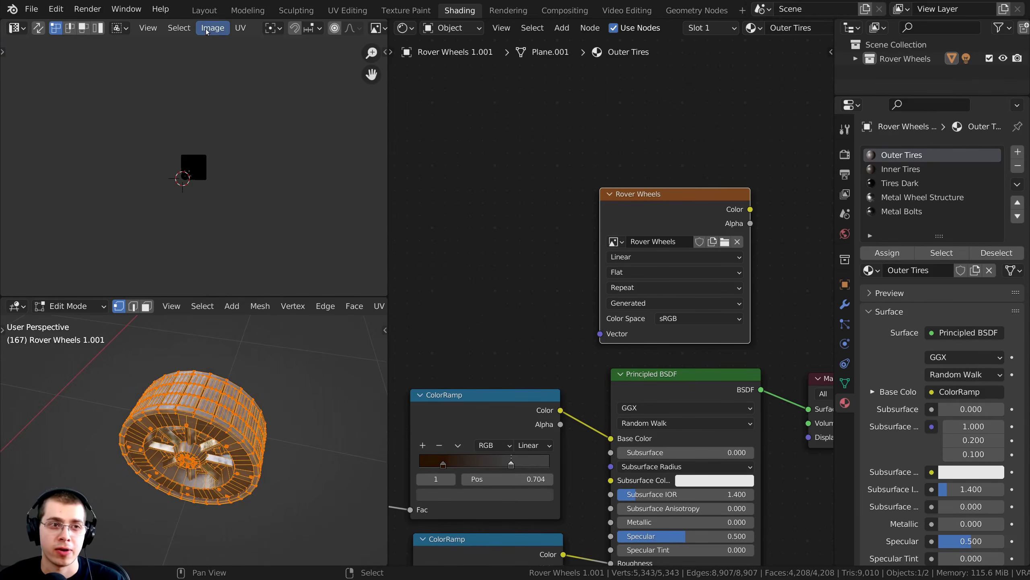
# Find the Rover Wheels image by searching for "rover" and display it in the UV Editor
pyautogui.scroll(-5, 316, 28)
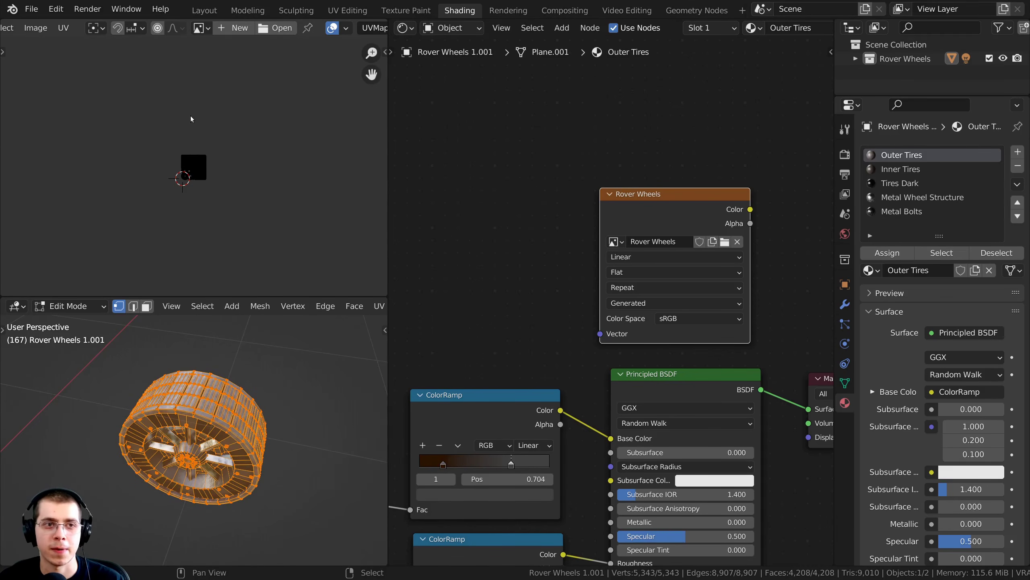
pyautogui.click(200, 28)
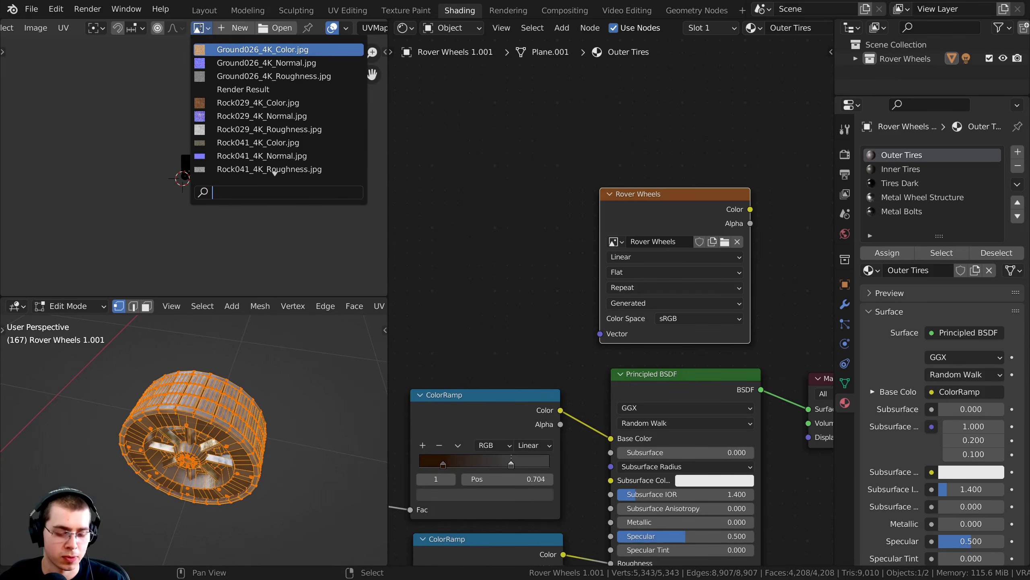
pyautogui.write('rover')
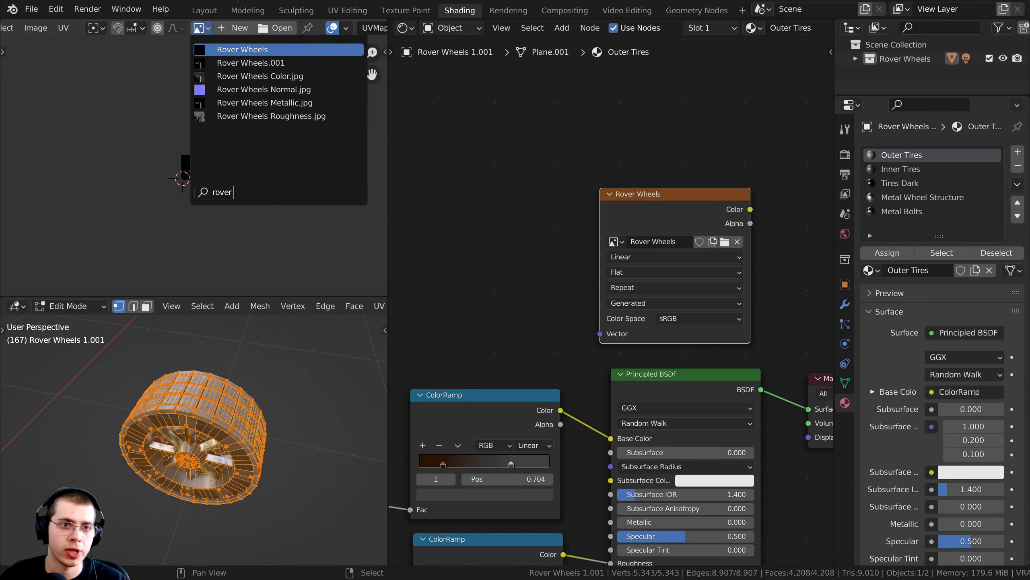
pyautogui.click(244, 49)
# Compare the image names in the UV Editor and texture node, and examine the wheel's UV layout alongside the mesh
pyautogui.doubleClick(235, 28)
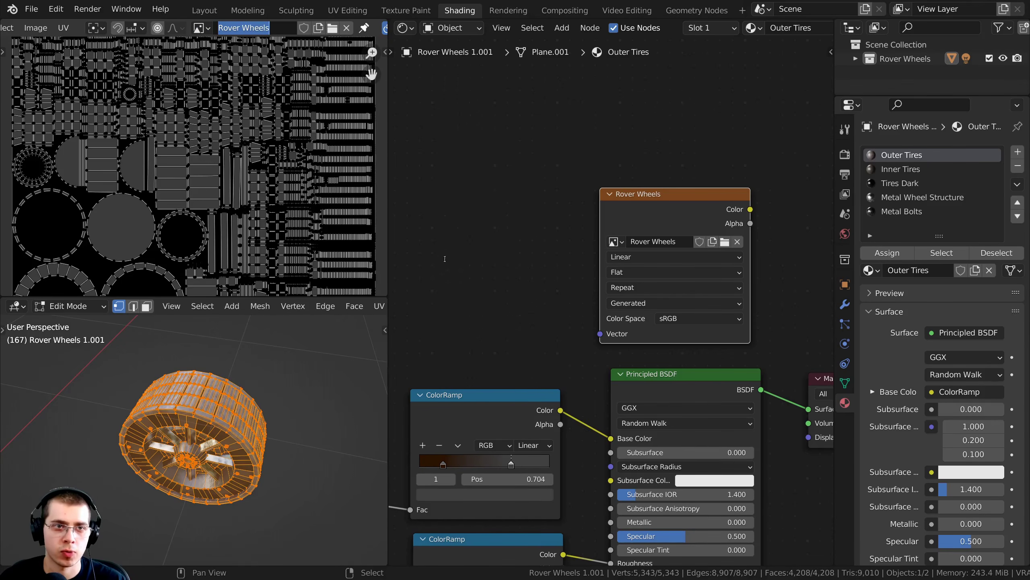
pyautogui.press('Escape')
pyautogui.doubleClick(669, 242)
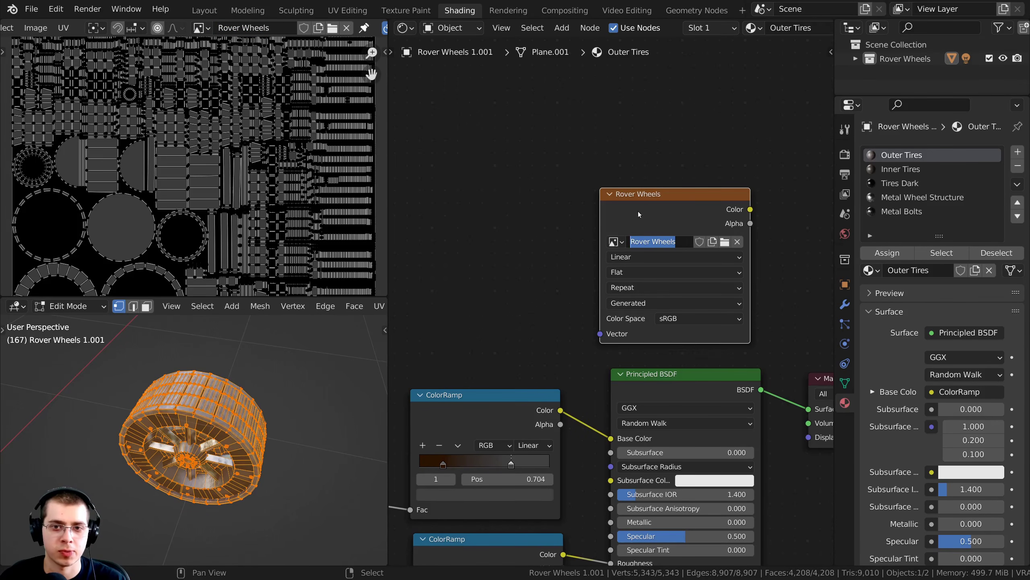
pyautogui.moveTo(638, 214)
pyautogui.mouseDown()
pyautogui.moveTo(609, 213)
pyautogui.moveTo(649, 210)
pyautogui.mouseUp()
pyautogui.scroll(-2, 173, 126)
pyautogui.scroll(5, 173, 126)
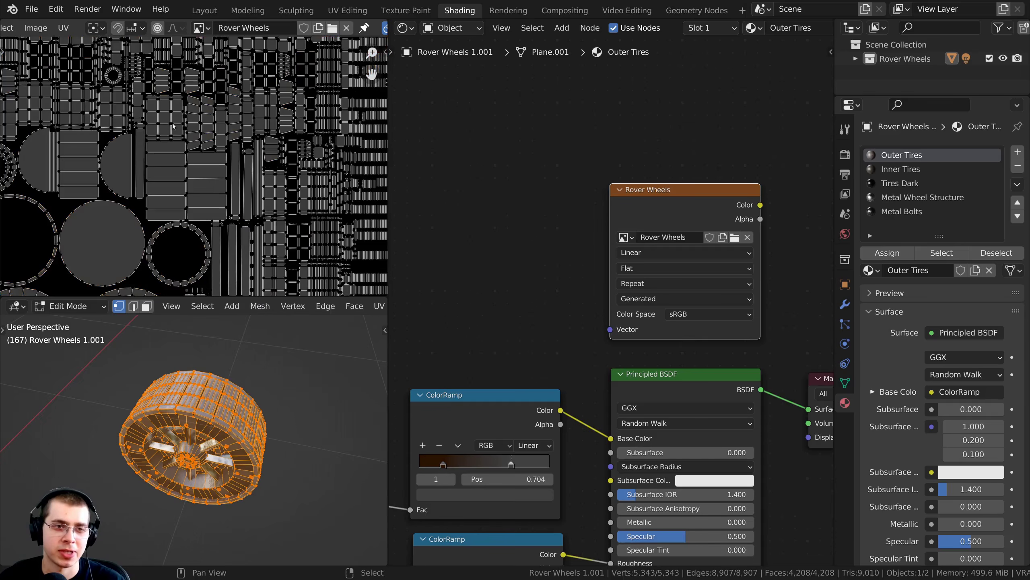
pyautogui.scroll(3, 236, 357)
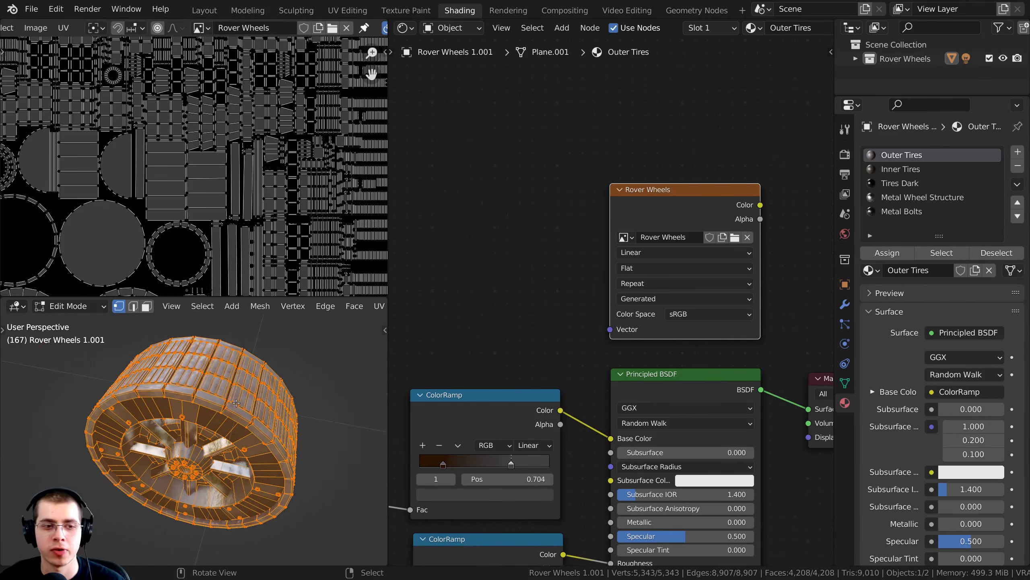
pyautogui.moveTo(254, 378)
pyautogui.mouseDown(button='middle')
pyautogui.moveTo(263, 396)
pyautogui.moveTo(246, 381)
pyautogui.mouseUp(button='middle')
pyautogui.scroll(2, 268, 400)
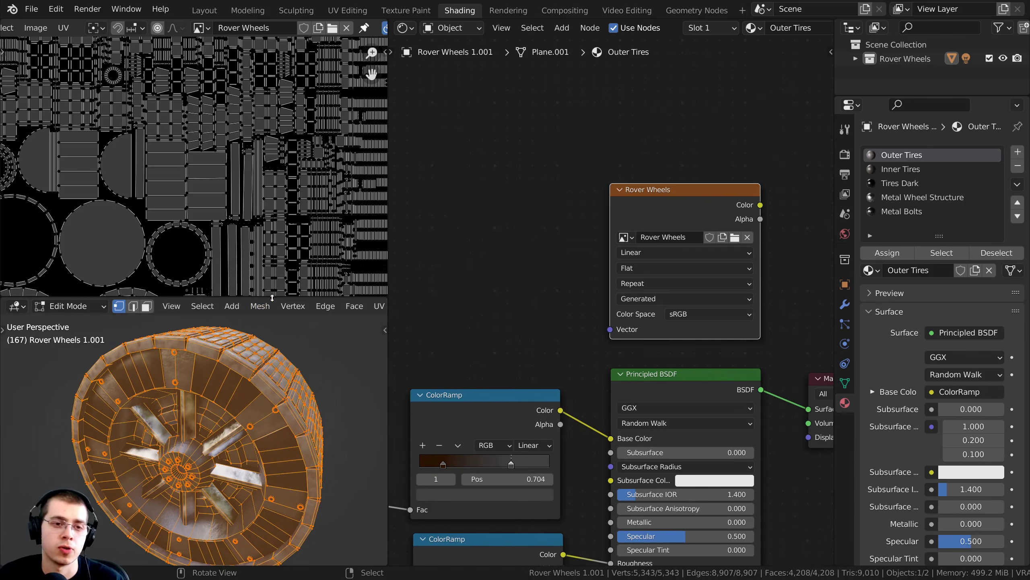
# Enlarge the 3D viewport below the UV Editor and select the wheel's entire mesh in Edit Mode
pyautogui.moveTo(260, 300); pyautogui.dragTo(227, 265)
pyautogui.hotkey('alt', 'a')
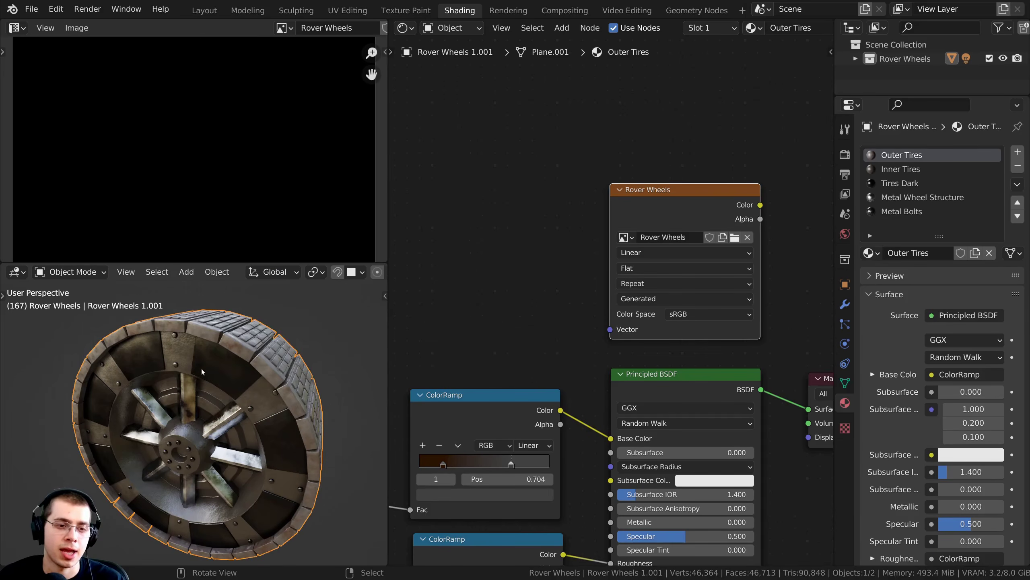
pyautogui.moveTo(215, 346); pyautogui.dragTo(192, 373, button='middle')
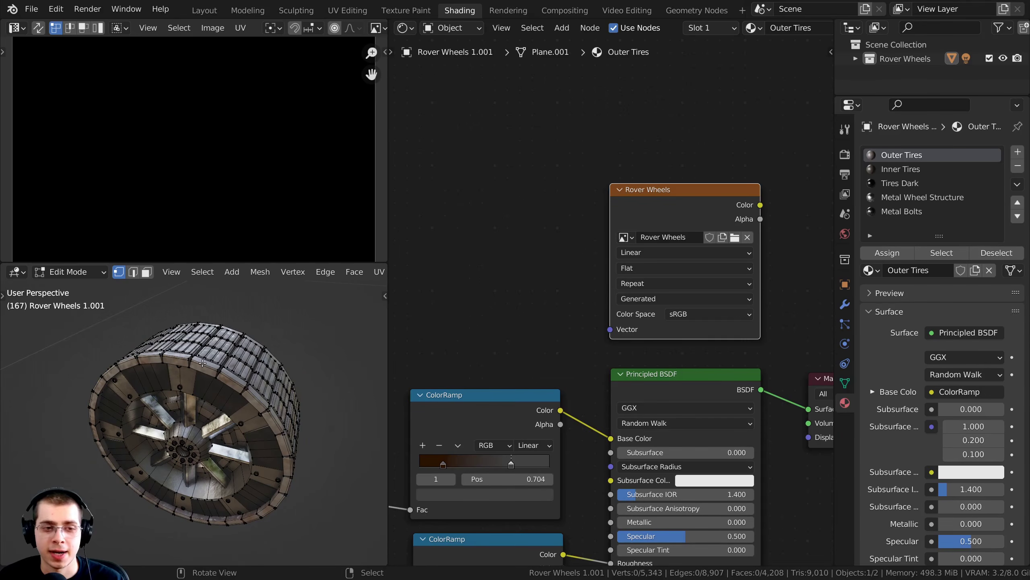
pyautogui.press('a')
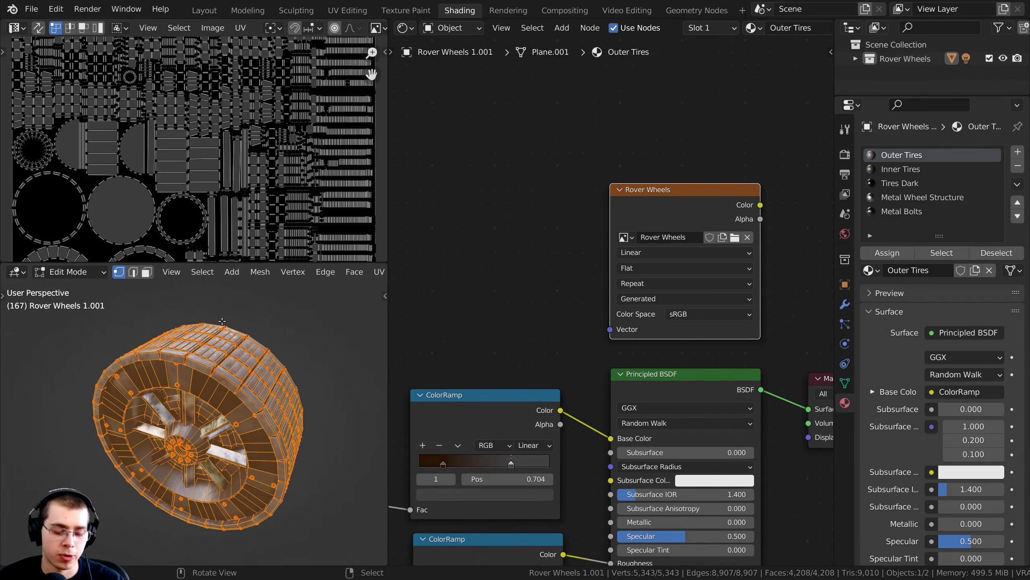
# Unwrap the whole wheel mesh with Smart UV Project using an island margin of 0.0005
pyautogui.press('u')
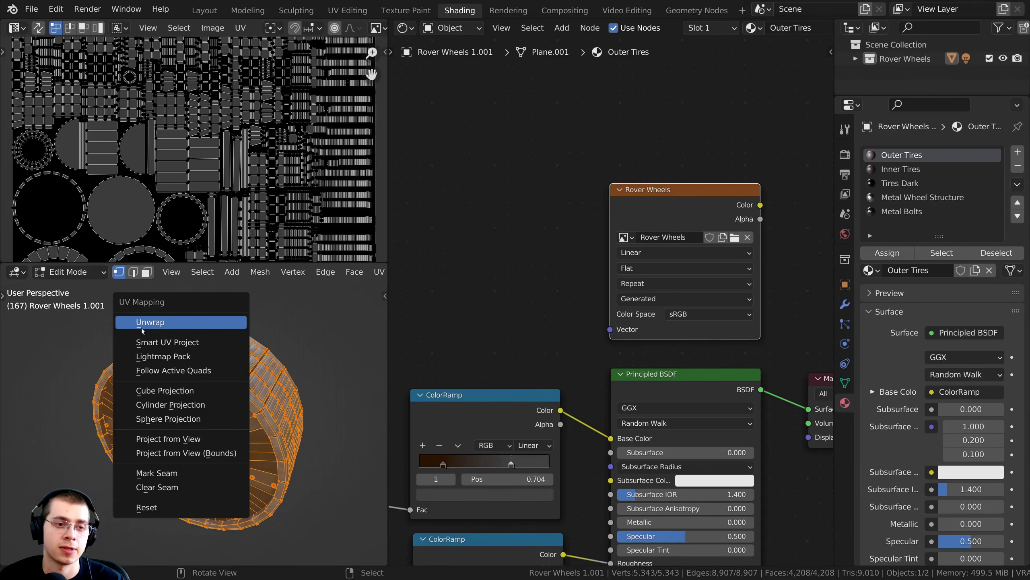
pyautogui.click(155, 345)
pyautogui.click(131, 386)
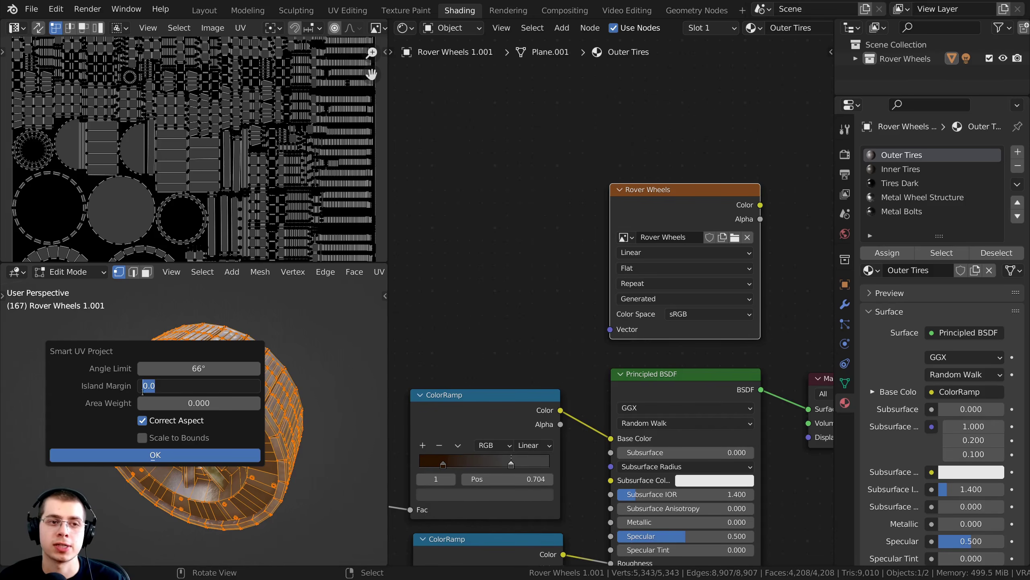
pyautogui.press('Return')
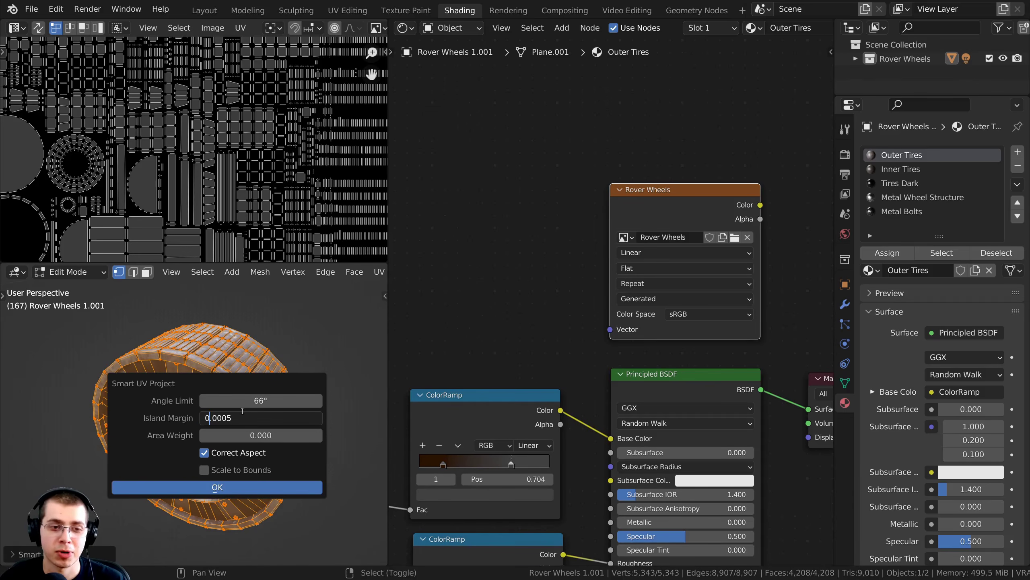
pyautogui.hotkey('shift', 'Right')
pyautogui.hotkey('shift', 'Right')
pyautogui.hotkey('shift', 'Right')
pyautogui.hotkey('shift', 'Right')
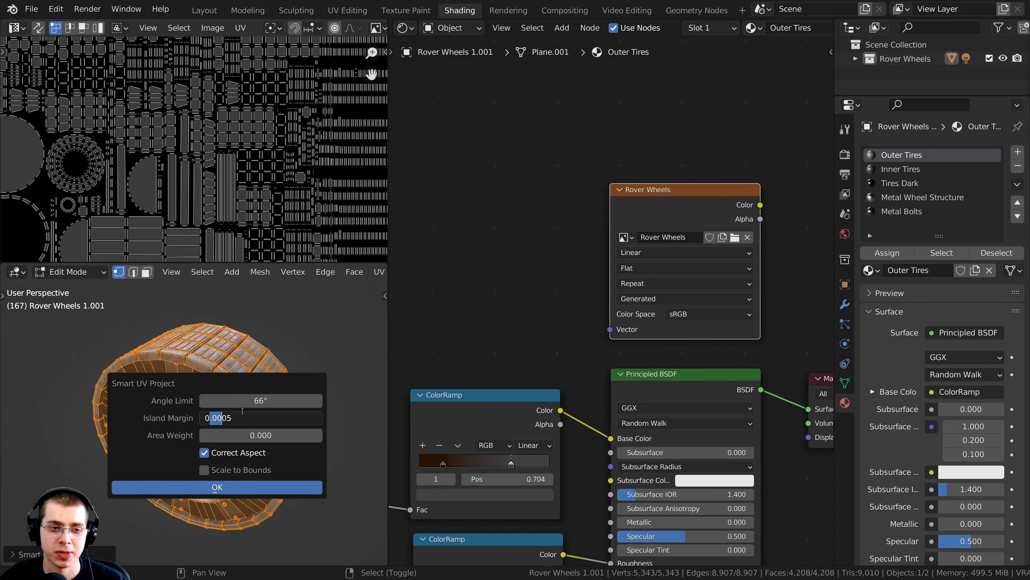
pyautogui.click(263, 417)
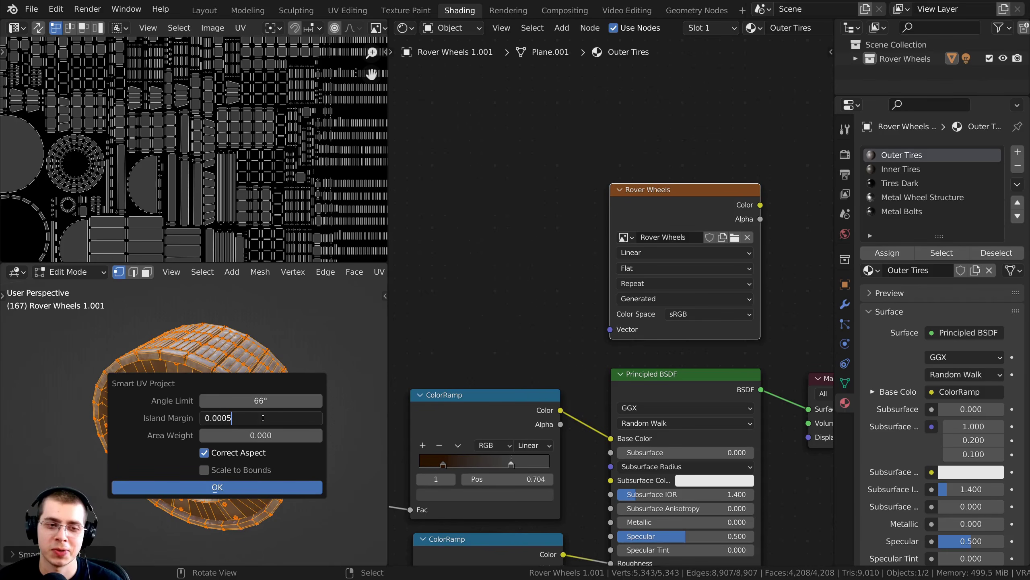
pyautogui.click(200, 485)
pyautogui.click(201, 485)
# Enlarge the UV Editor and examine the gaps between the wheel's UV islands up close
pyautogui.moveTo(388, 248); pyautogui.dragTo(485, 247)
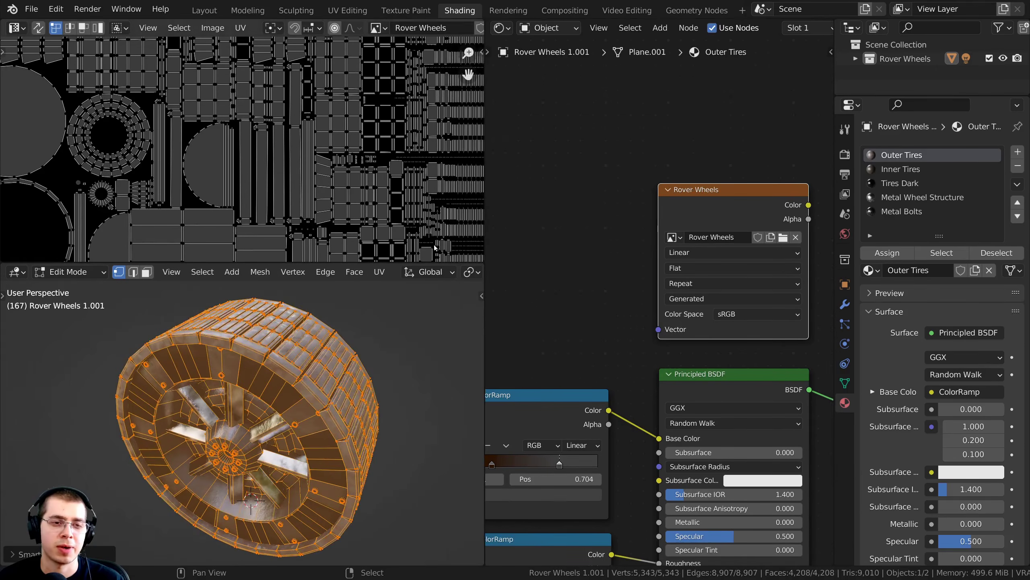
pyautogui.moveTo(372, 262); pyautogui.dragTo(308, 398)
pyautogui.scroll(5, 264, 247)
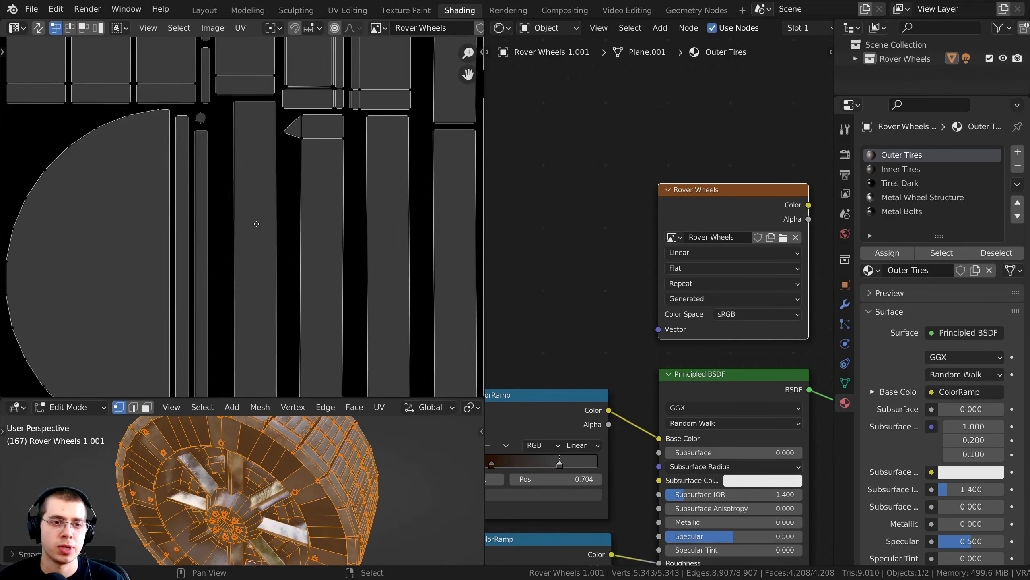
pyautogui.scroll(3, 257, 223)
pyautogui.scroll(-3, 251, 175)
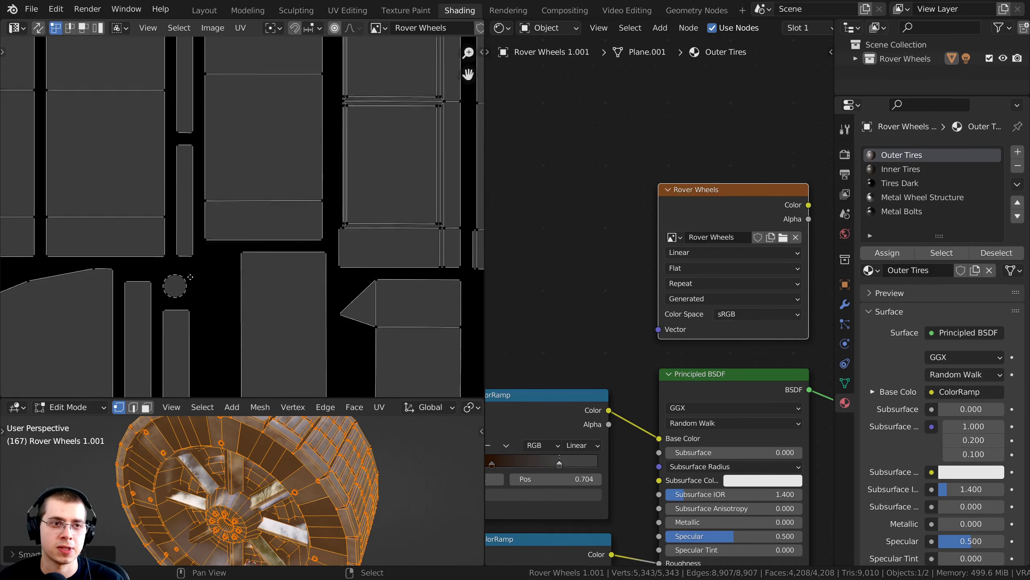
pyautogui.scroll(6, 227, 113)
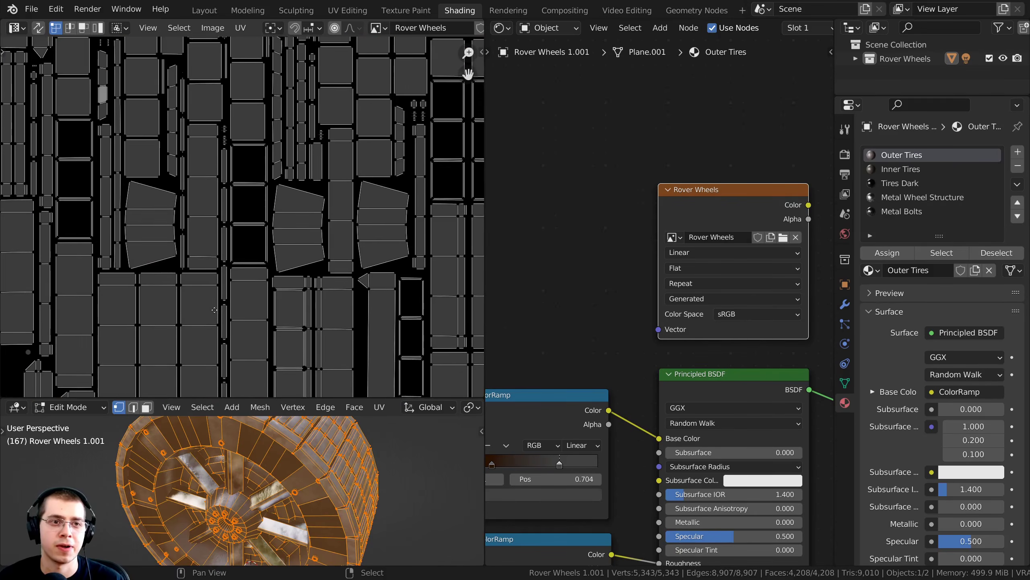
# Select all the wheel's UVs and examine the island spacing and the layout's coverage of the image
pyautogui.press('a')
pyautogui.scroll(1, 280, 254)
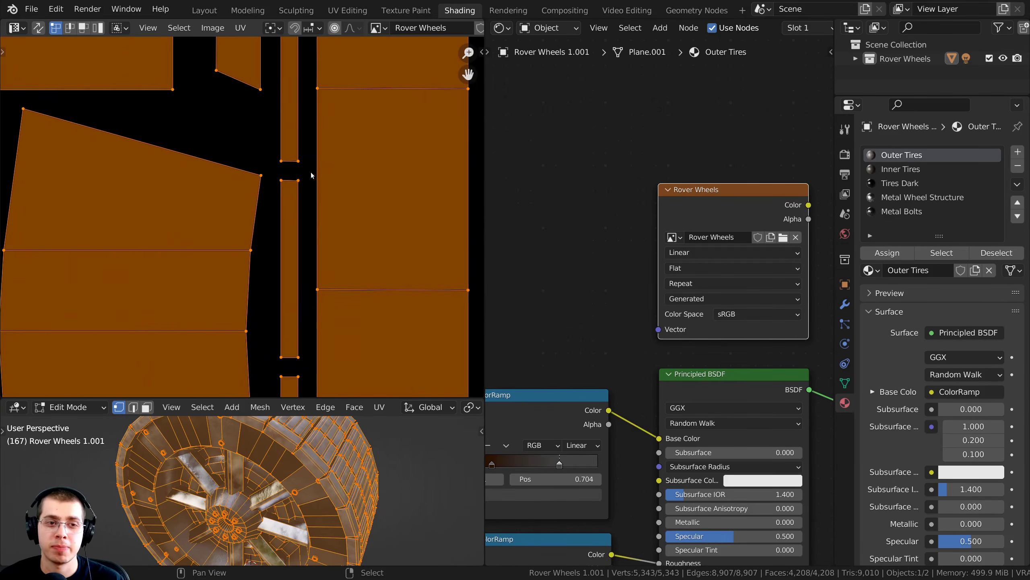
pyautogui.scroll(-3, 284, 183)
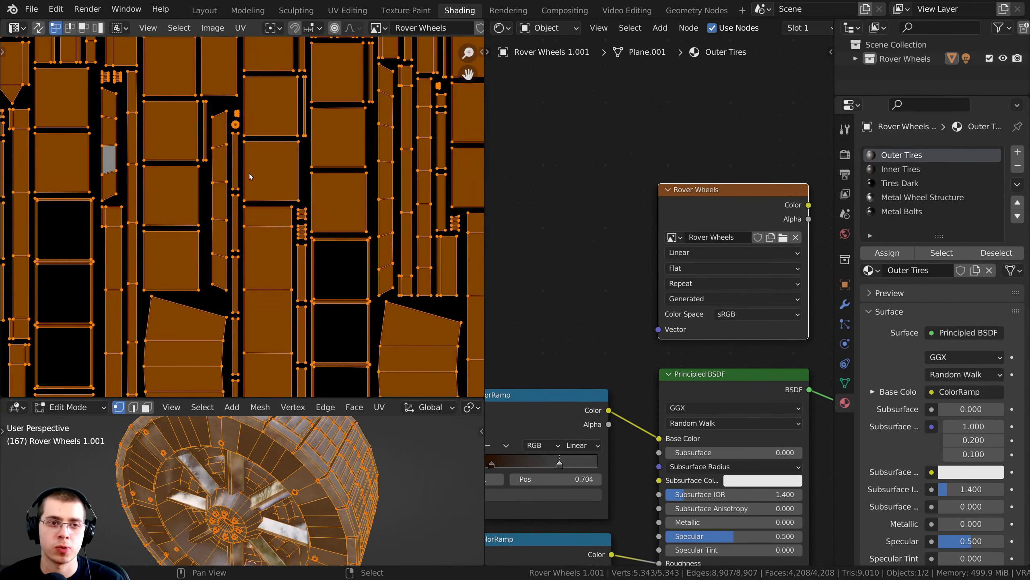
pyautogui.scroll(2, 240, 142)
pyautogui.hotkey('alt', 'a')
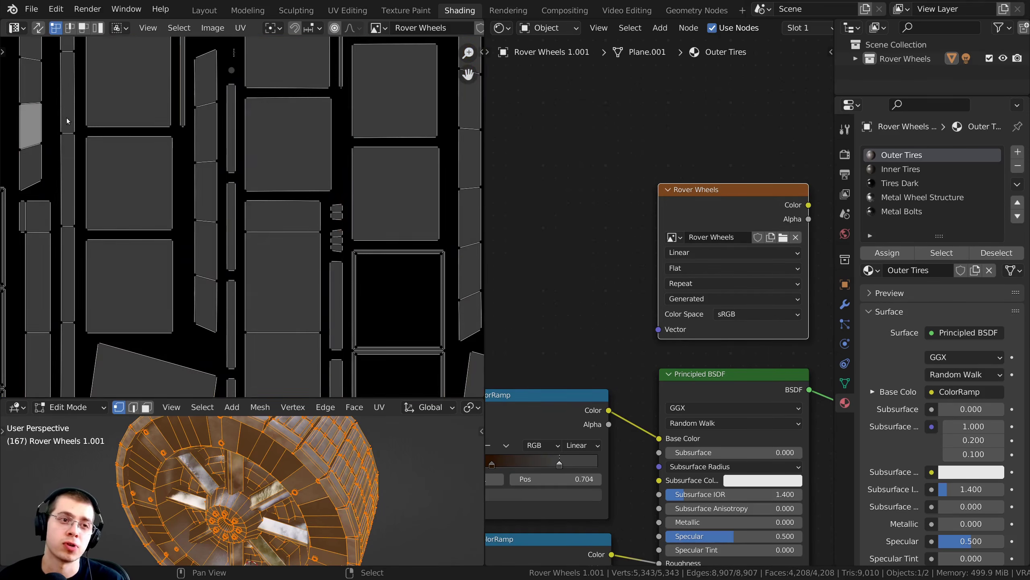
pyautogui.press('a')
pyautogui.scroll(-5, 261, 249)
pyautogui.scroll(-3, 261, 248)
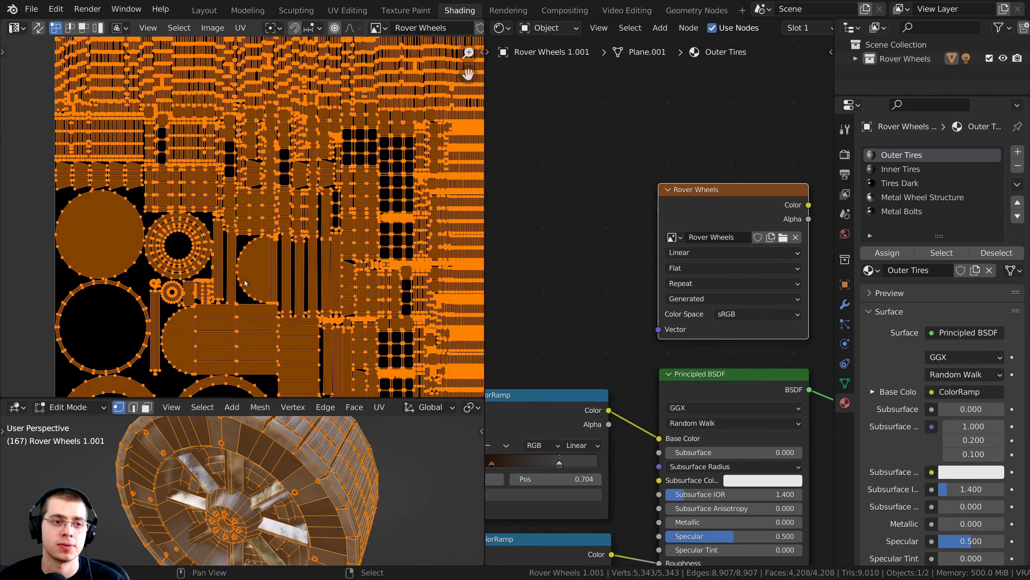
pyautogui.scroll(2, 253, 309)
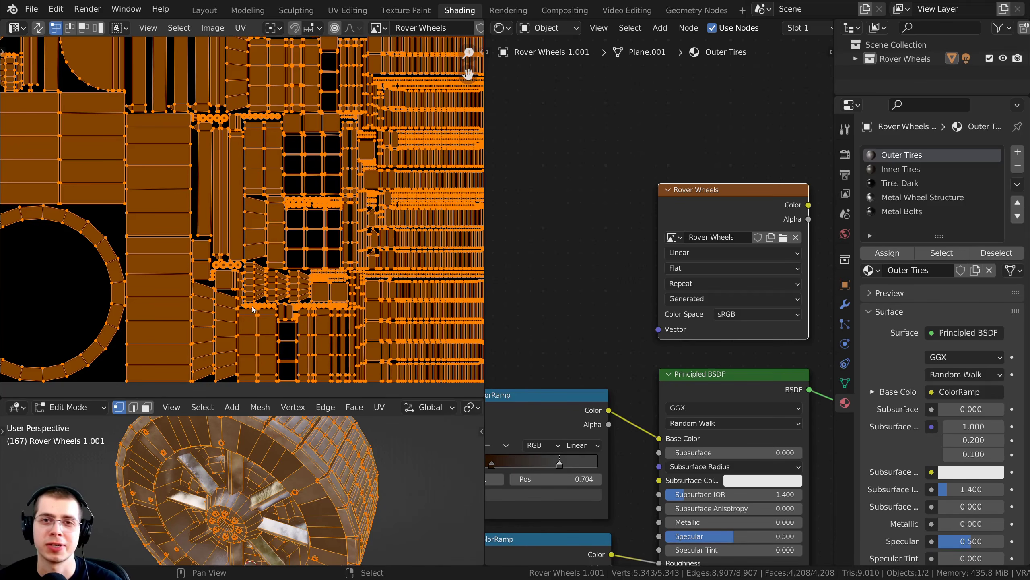
pyautogui.scroll(-2, 252, 309)
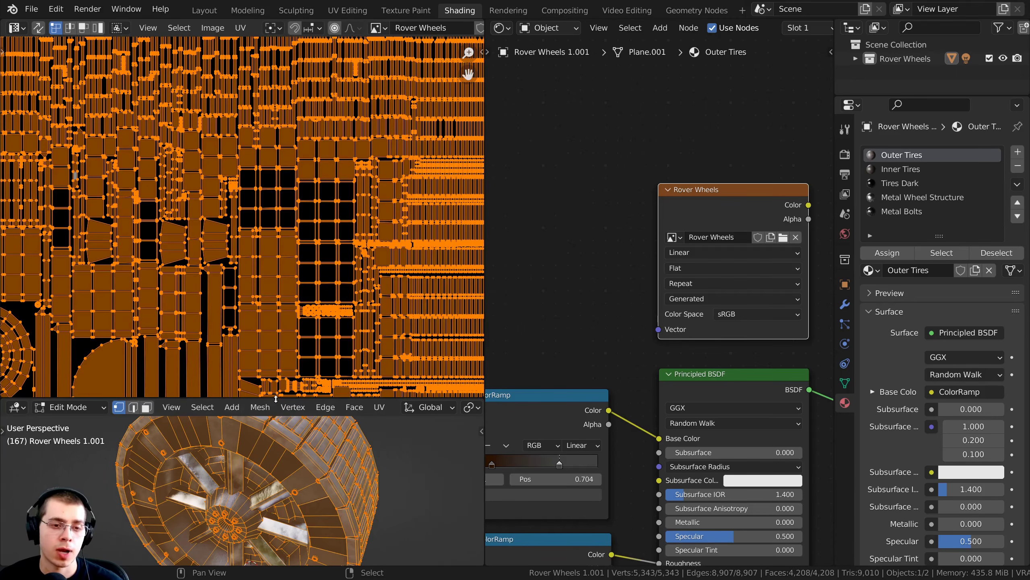
# Enlarge the 3D viewport and return the wheel to Object Mode
pyautogui.moveTo(276, 399); pyautogui.dragTo(275, 191)
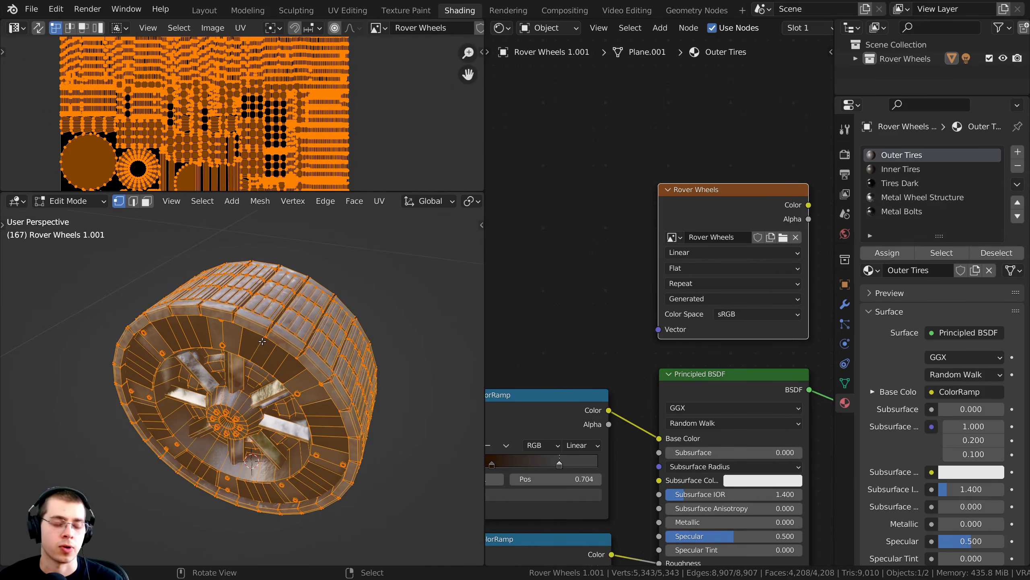
pyautogui.press('Tab')
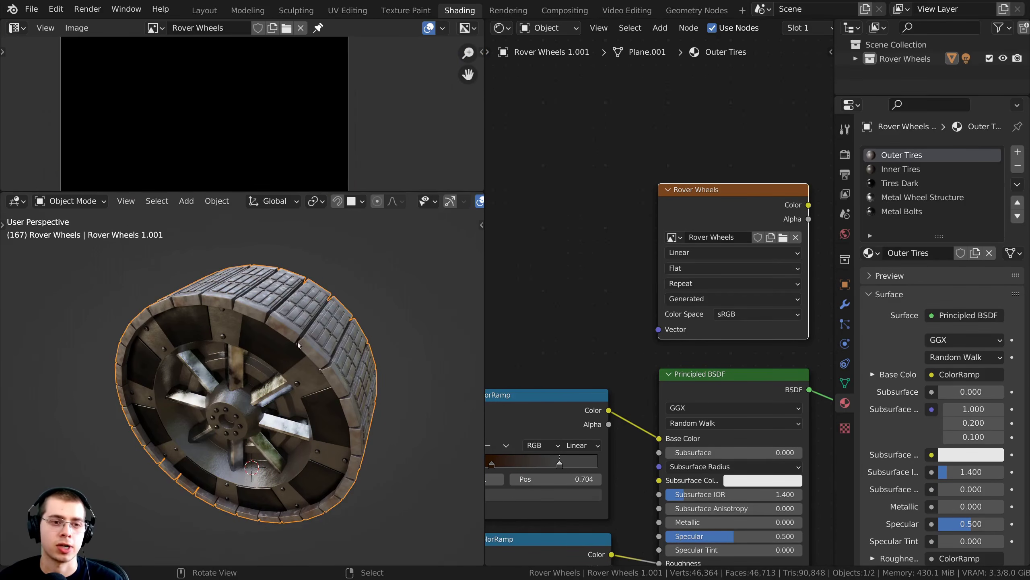
pyautogui.scroll(1, 241, 290)
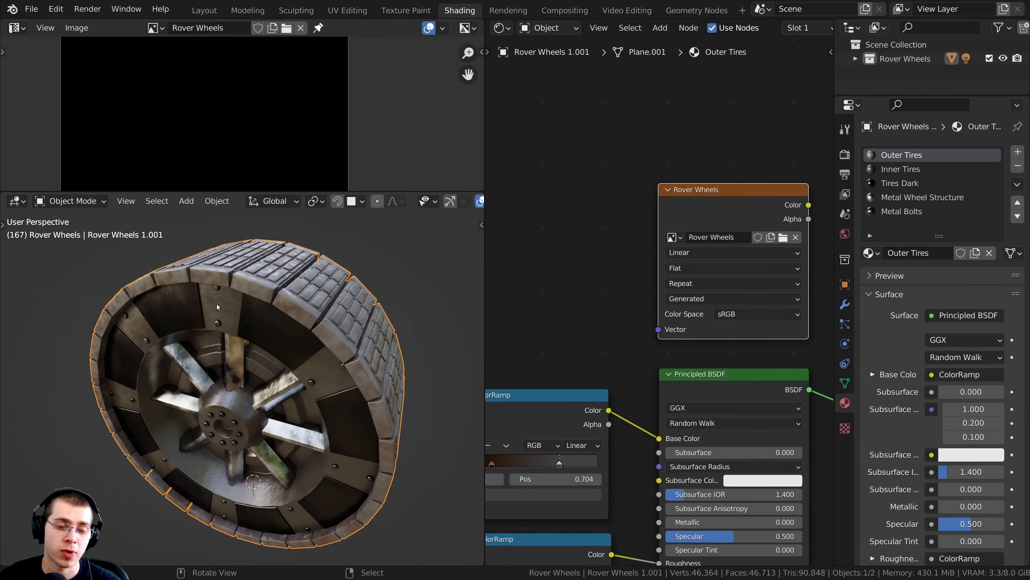
# Adjust the Rover Wheels texture node's position above the Principled BSDF and view the wheel's tread up close
pyautogui.moveTo(694, 206); pyautogui.dragTo(666, 203)
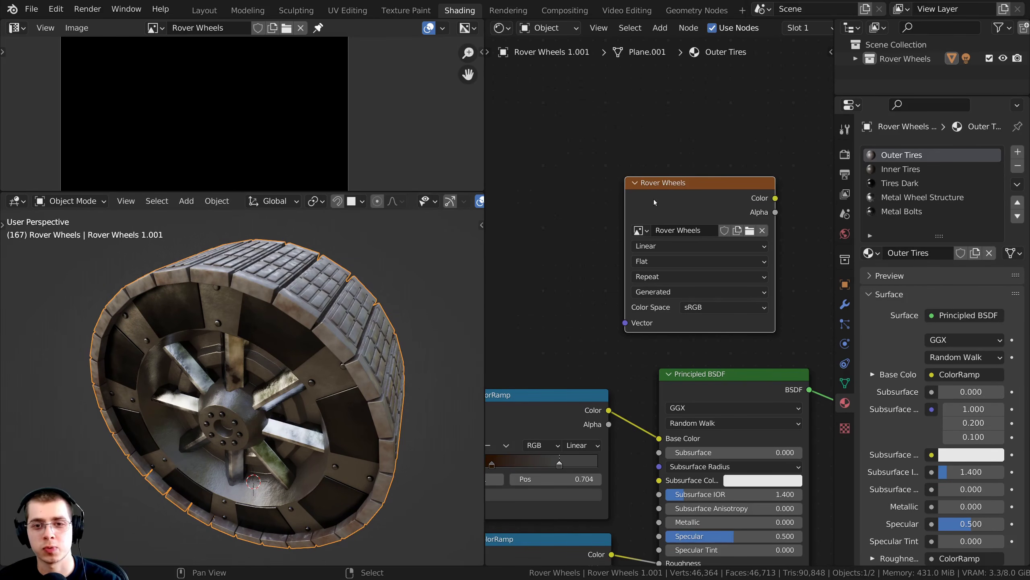
pyautogui.hotkey('ctrl', 'z')
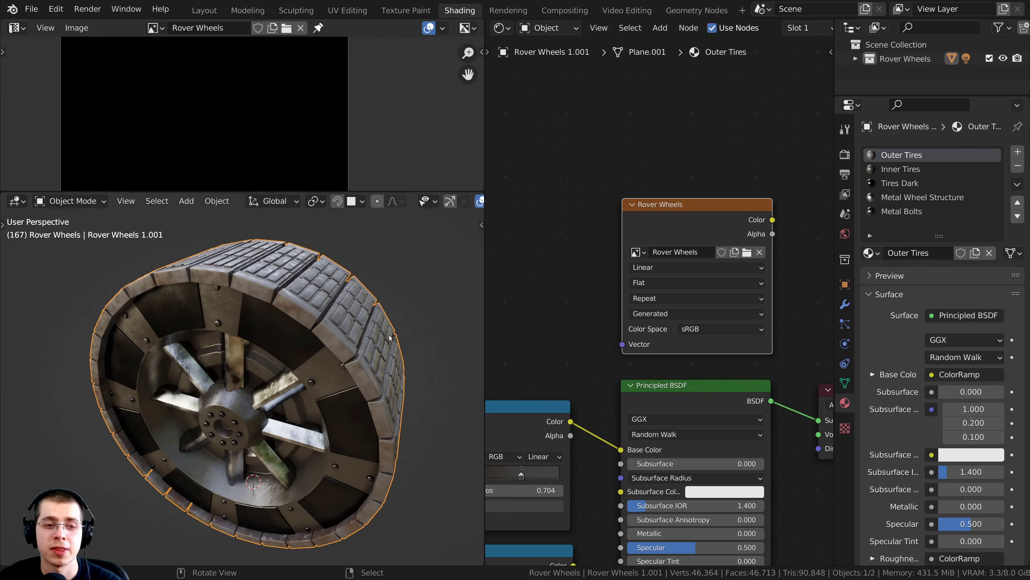
pyautogui.moveTo(335, 345); pyautogui.dragTo(351, 348, button='middle')
pyautogui.scroll(2, 299, 395)
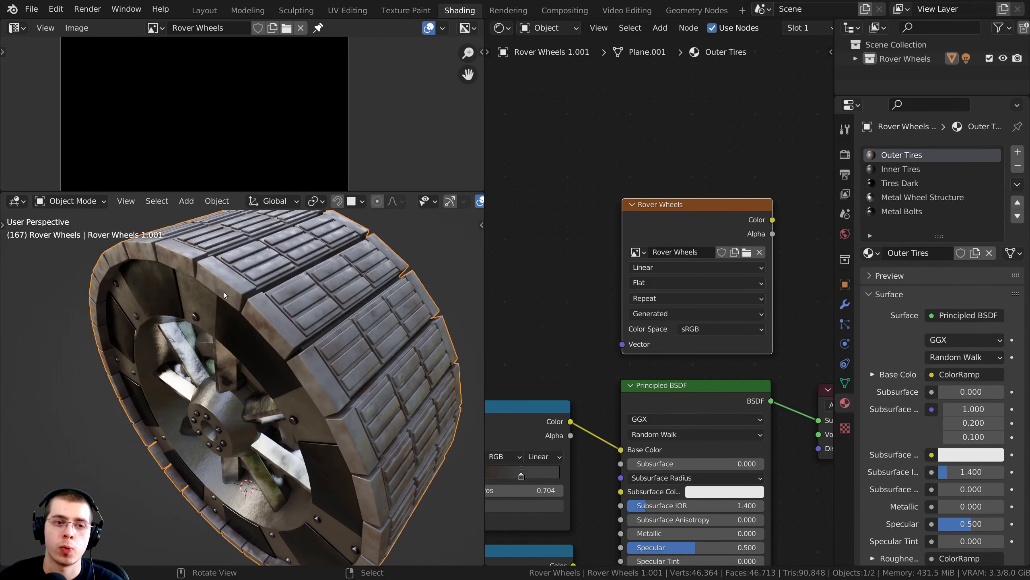
pyautogui.moveTo(683, 225); pyautogui.dragTo(674, 214)
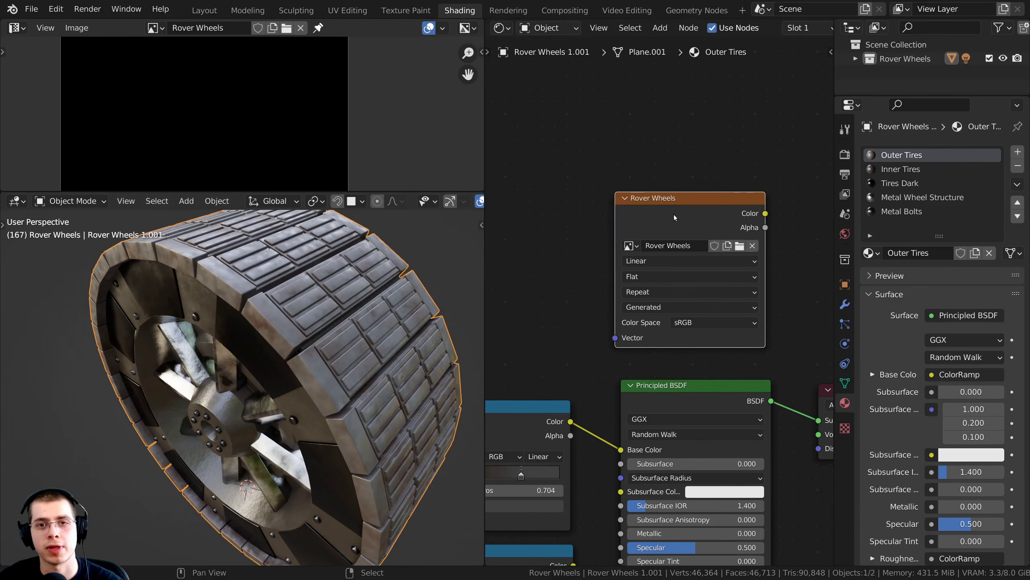
pyautogui.scroll(-1, 790, 241)
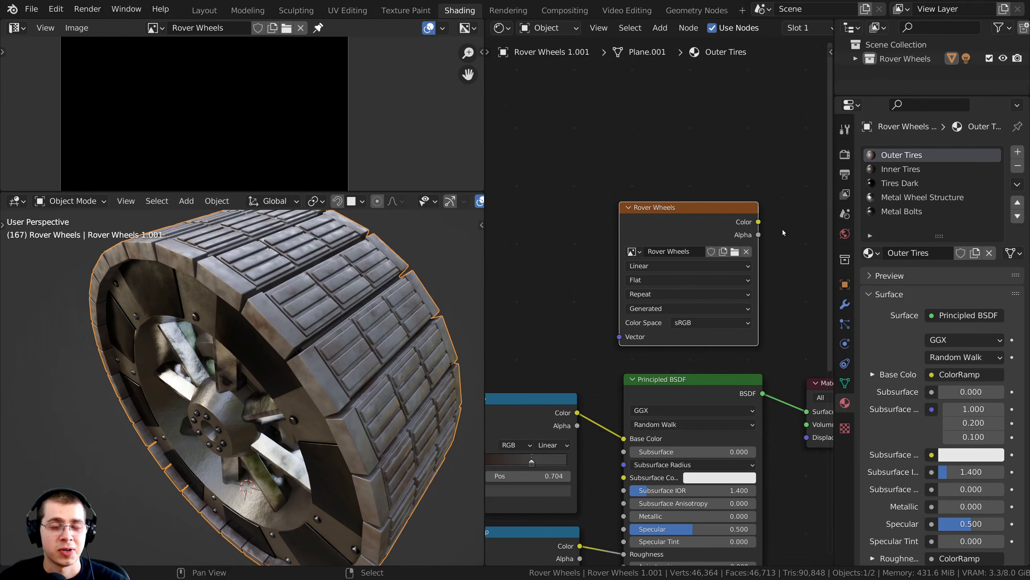
# Show the scene's render settings and choose Cycles as the render engine
pyautogui.click(845, 155)
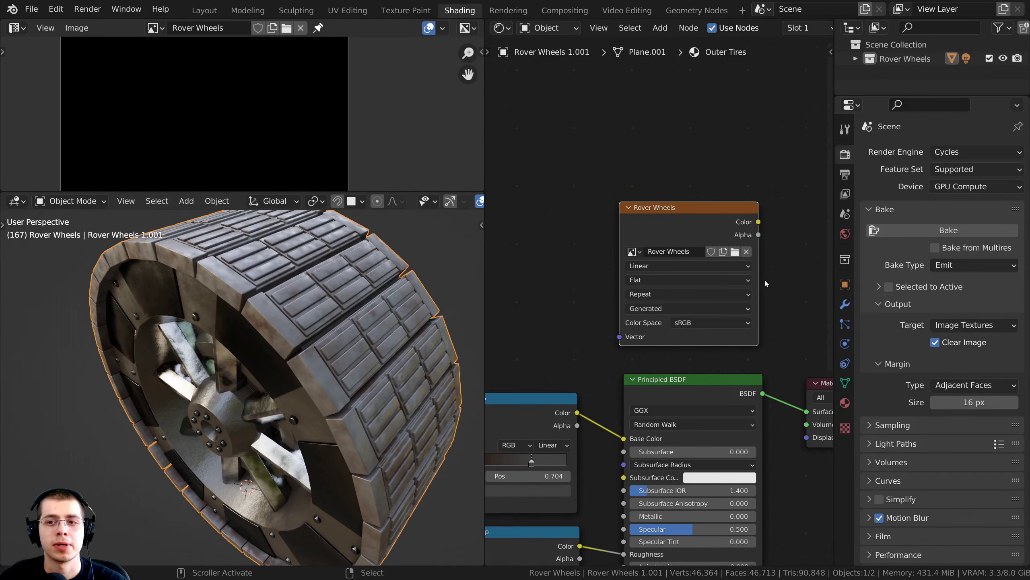
pyautogui.click(943, 152)
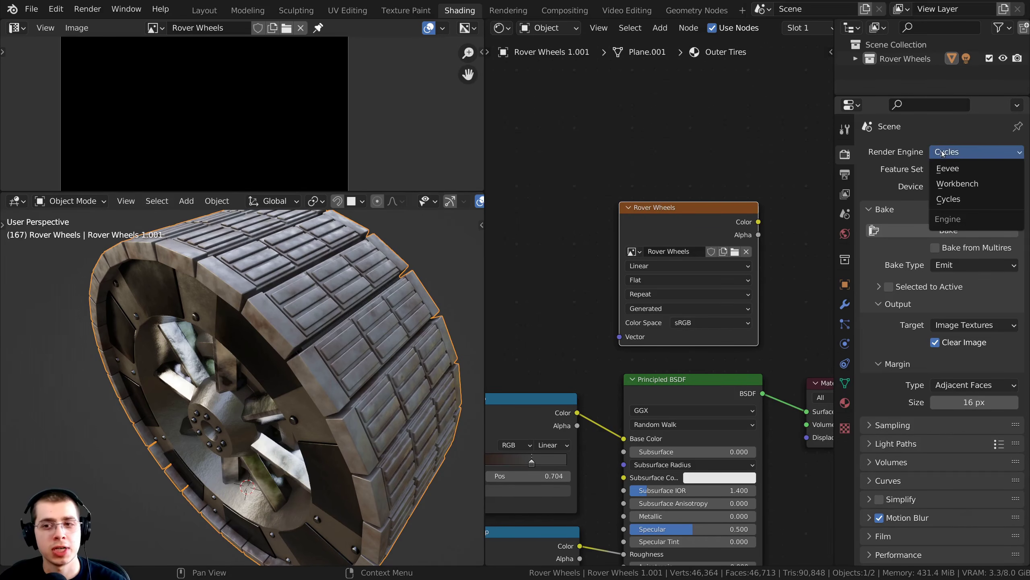
pyautogui.click(951, 198)
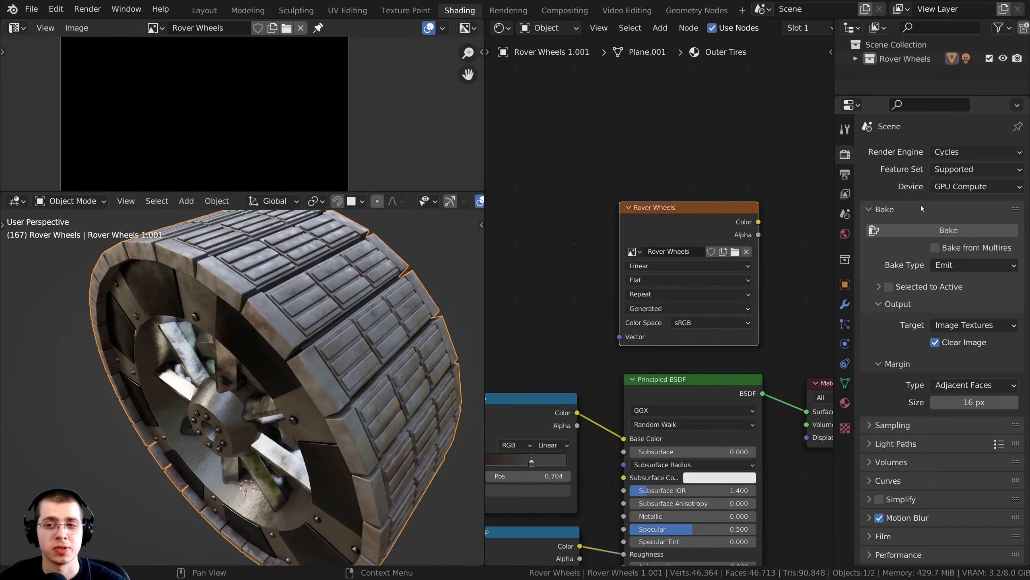
pyautogui.click(942, 153)
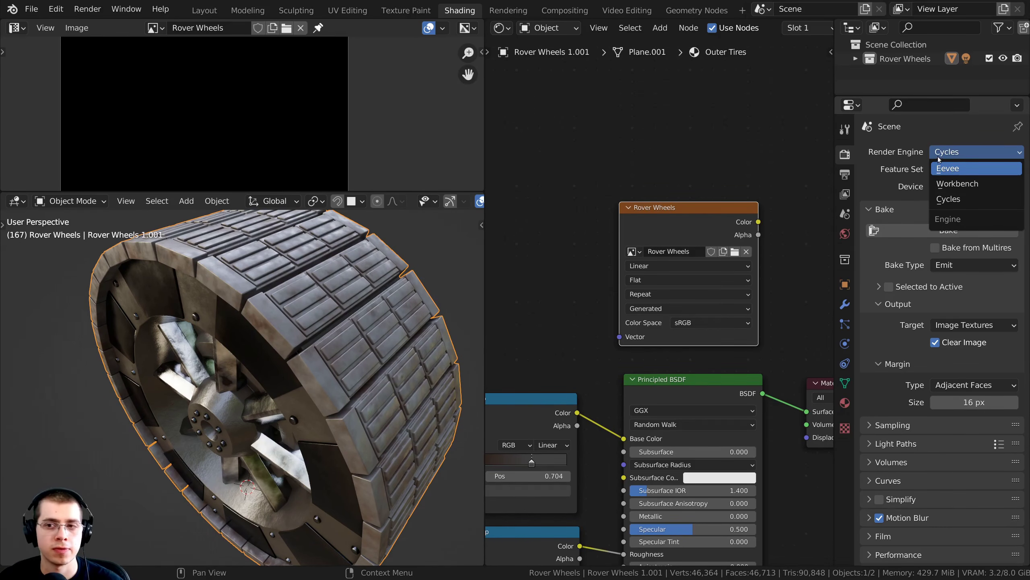
pyautogui.click(944, 204)
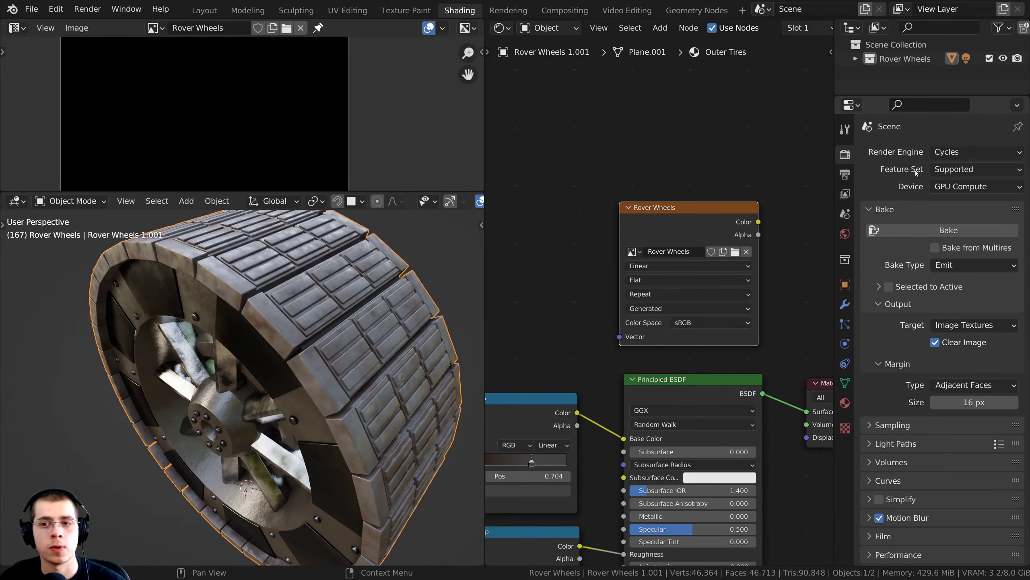
pyautogui.click(944, 157)
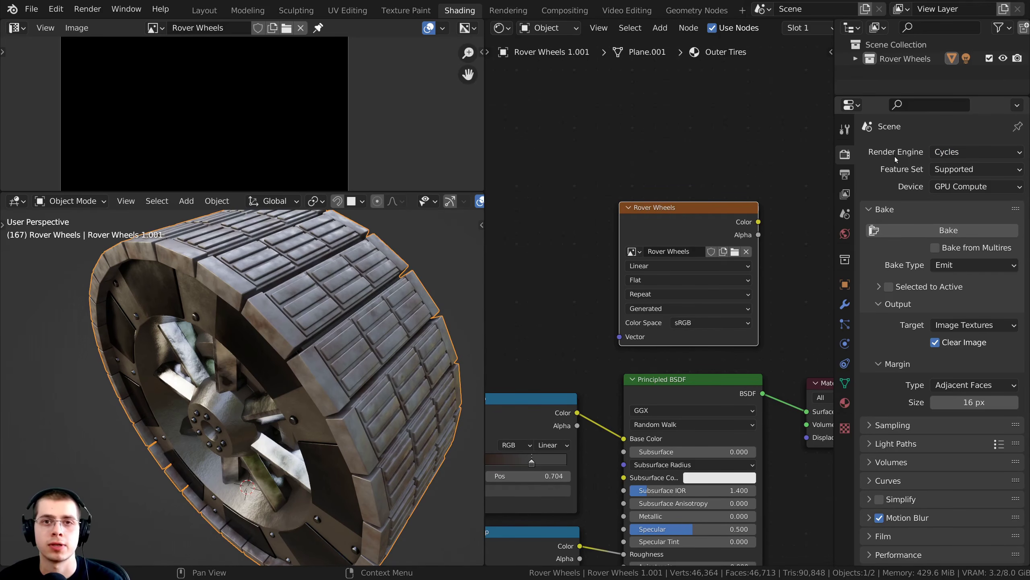
pyautogui.click(941, 154)
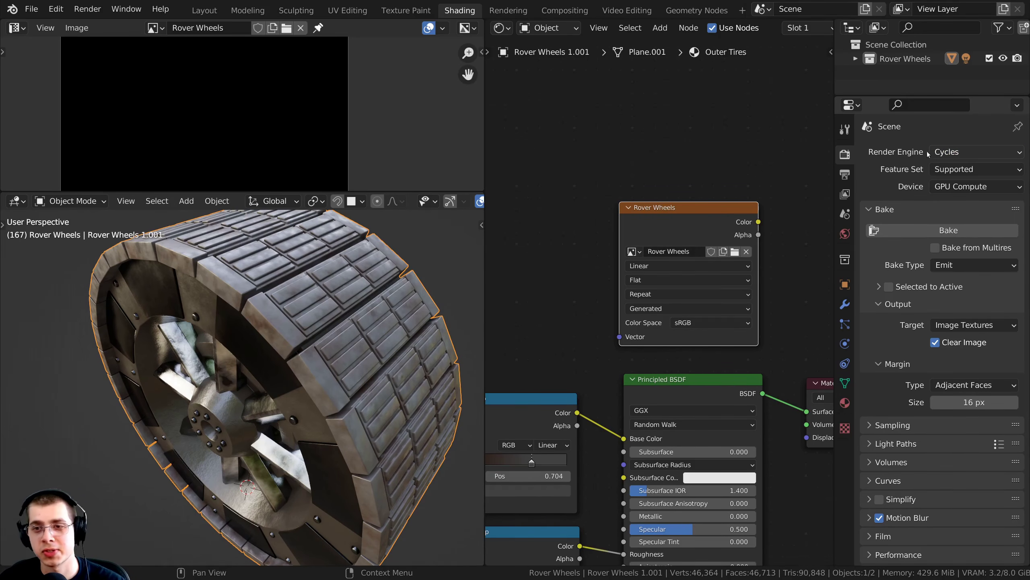
# Collapse the bake settings, expand the sampling settings in a widened properties editor, and collapse the Viewport and Render sampling groups
pyautogui.click(884, 209)
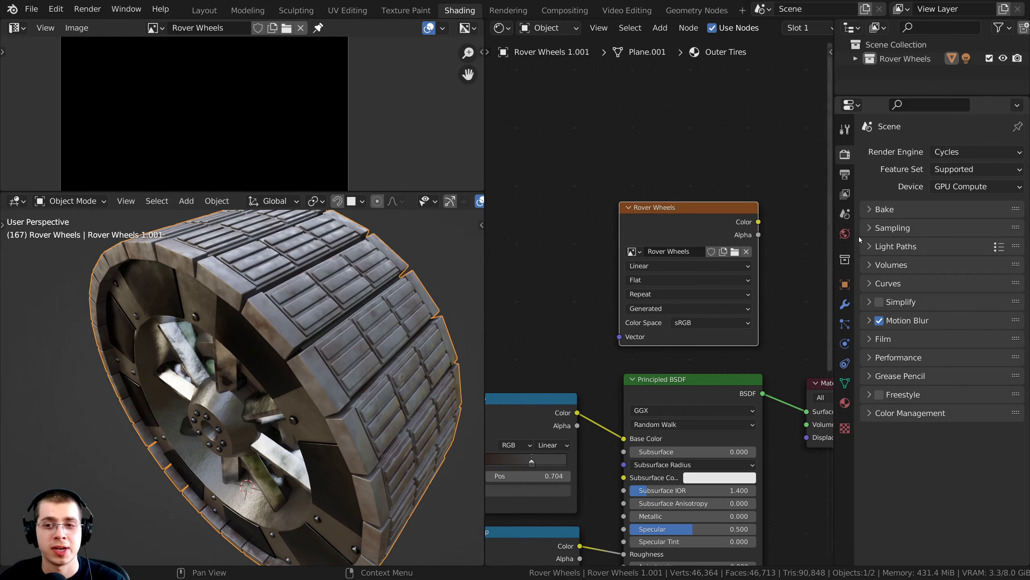
pyautogui.click(883, 228)
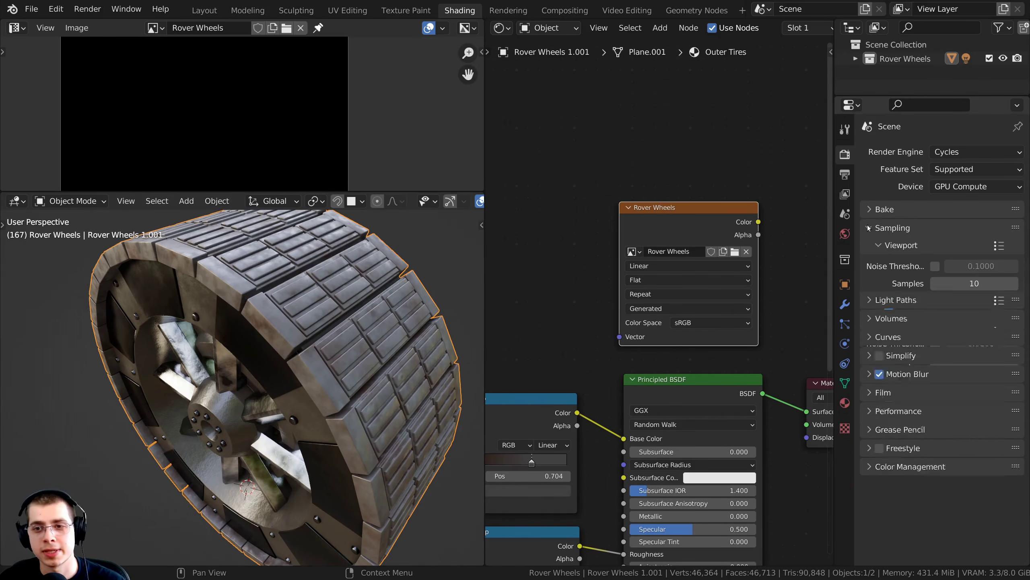
pyautogui.moveTo(835, 223); pyautogui.dragTo(794, 231)
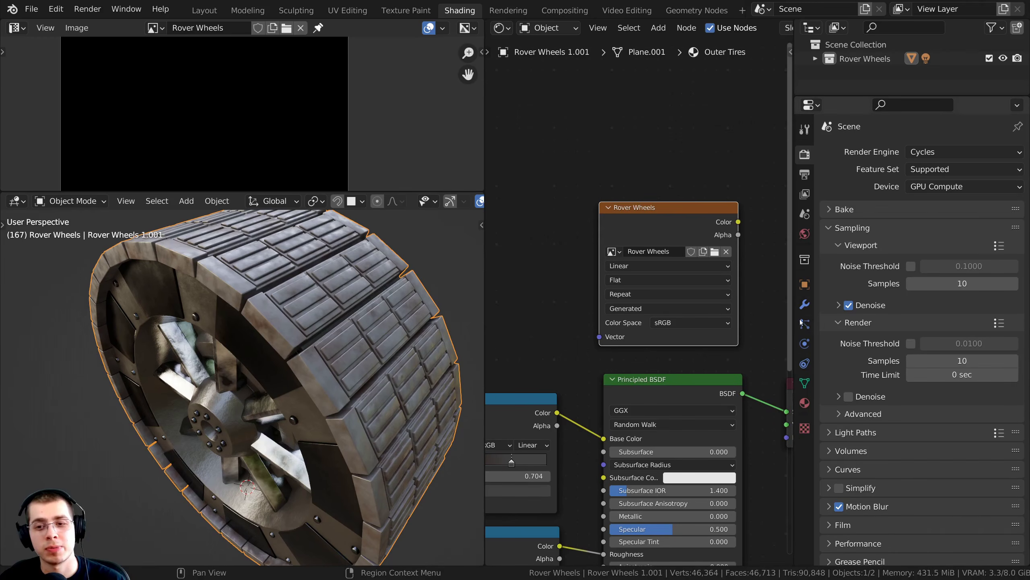
pyautogui.click(838, 246)
pyautogui.click(840, 263)
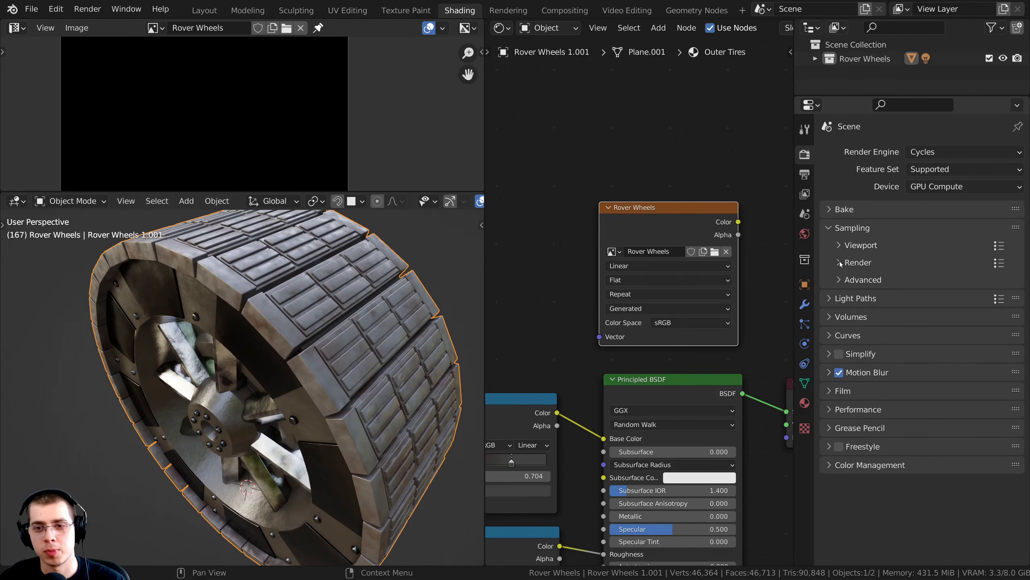
# Set the Cycles render samples to 10 and collapse the Render sampling group
pyautogui.click(840, 262)
pyautogui.click(944, 302)
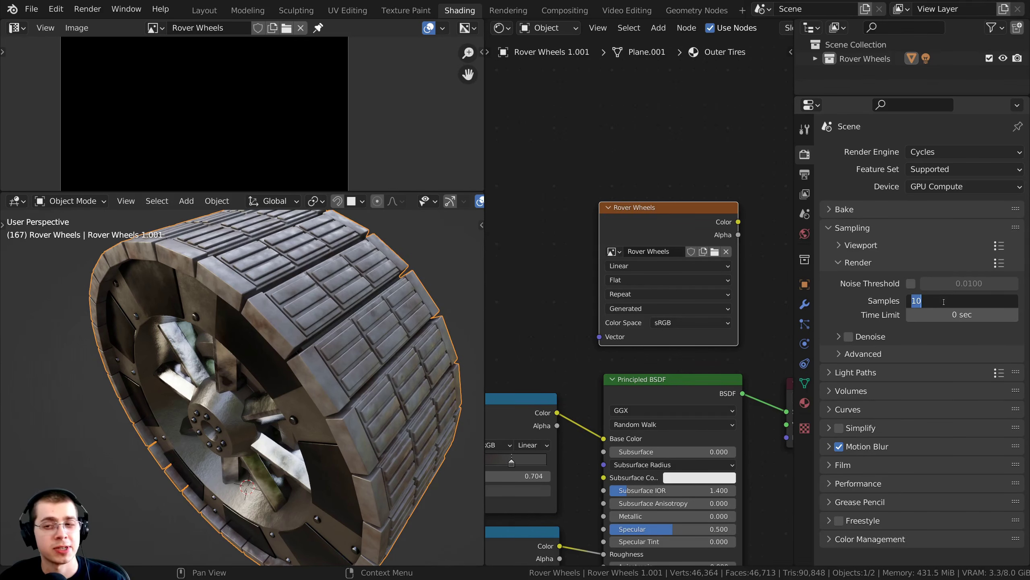
pyautogui.click(887, 303)
pyautogui.click(935, 299)
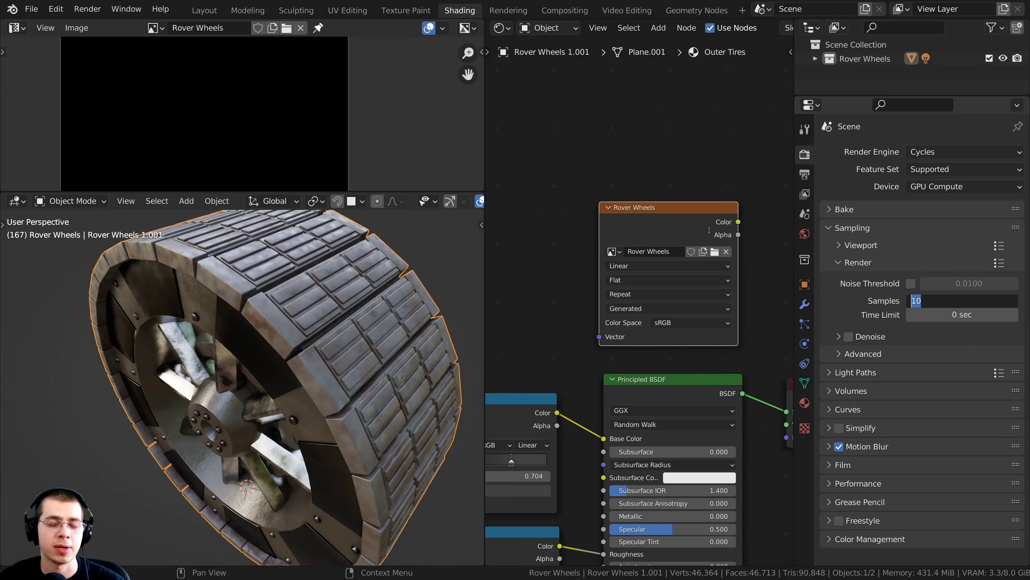
pyautogui.click(960, 303)
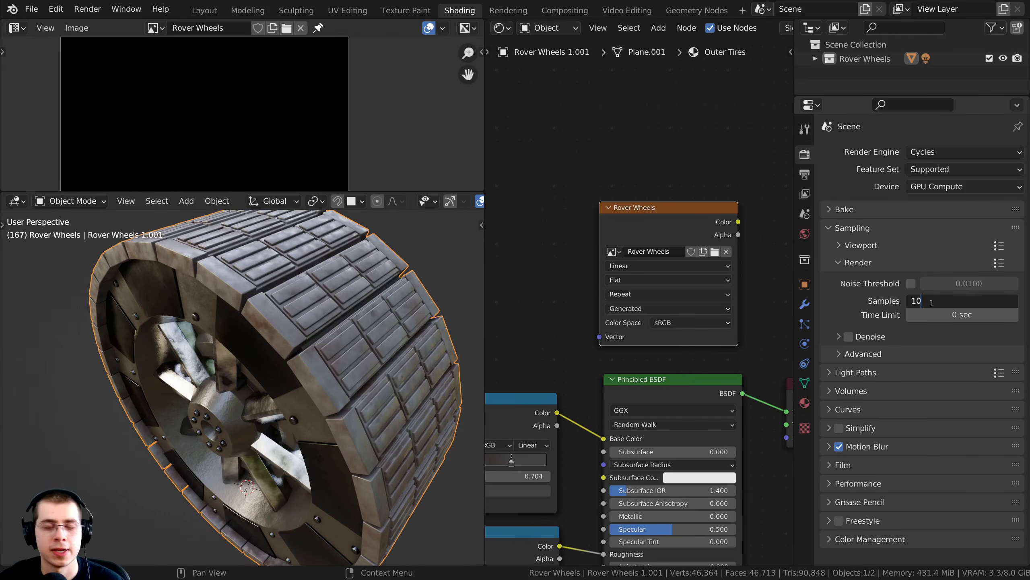
pyautogui.moveTo(935, 306); pyautogui.dragTo(903, 301)
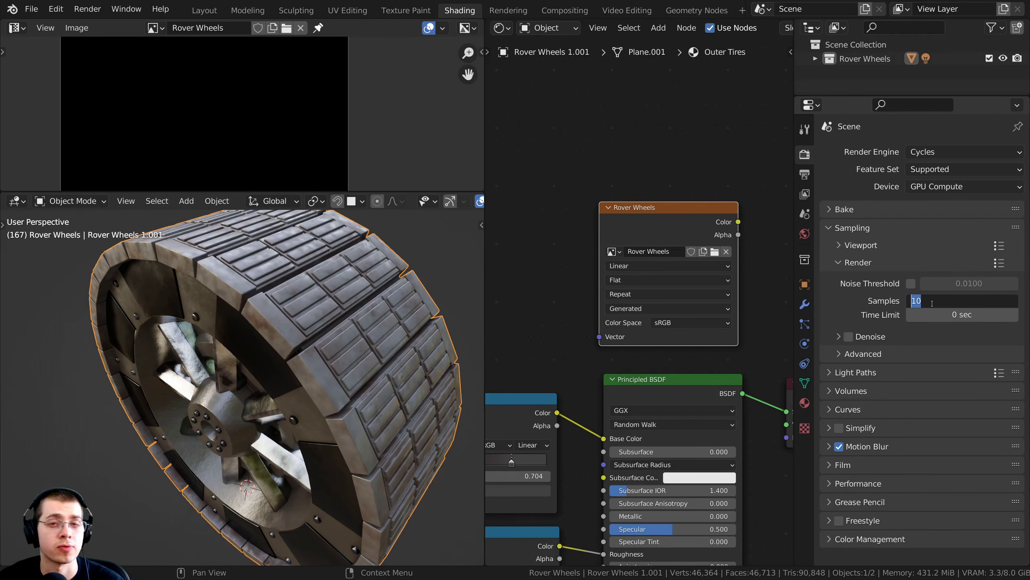
pyautogui.click(856, 268)
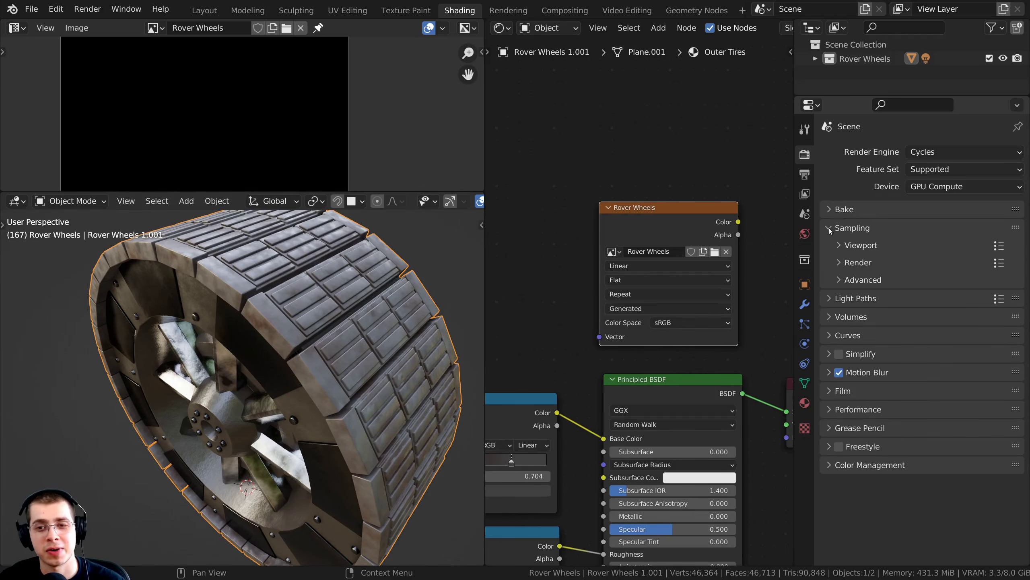
# Collapse the sampling settings and expand the Bake settings at the head of the render settings
pyautogui.click(830, 228)
pyautogui.click(830, 209)
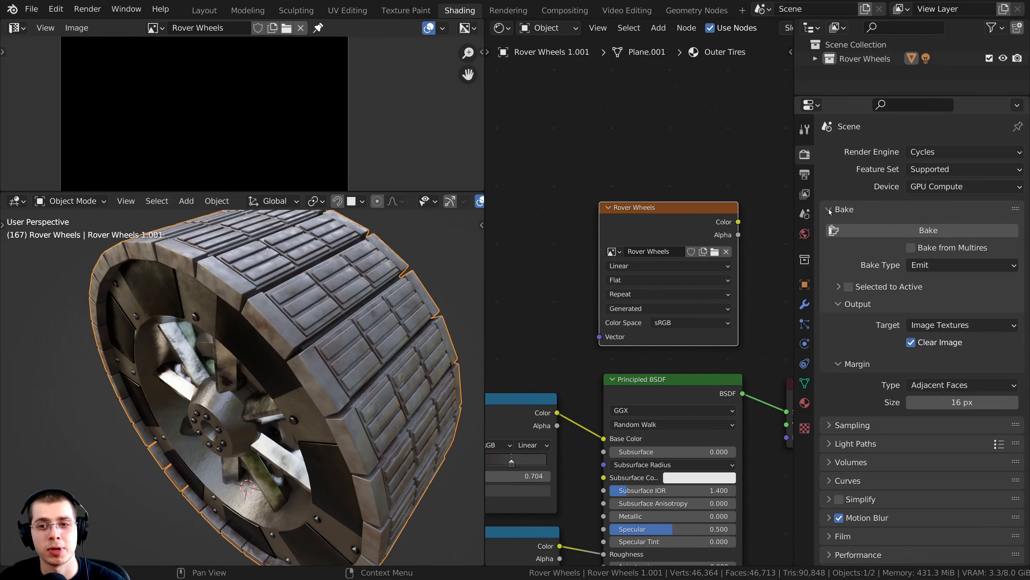
pyautogui.click(830, 209)
pyautogui.moveTo(1015, 209); pyautogui.dragTo(918, 346)
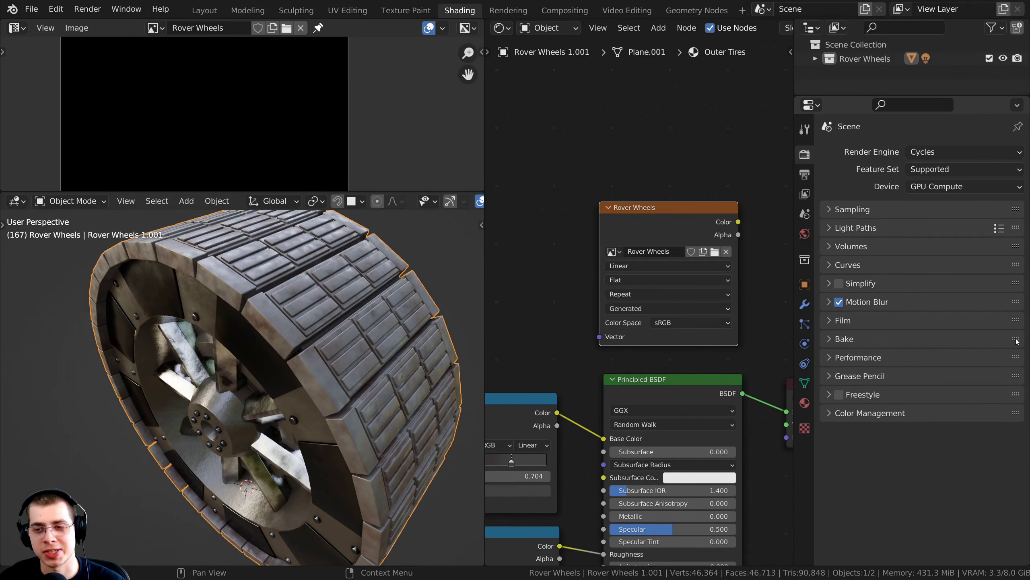
pyautogui.moveTo(1016, 339); pyautogui.dragTo(1004, 208)
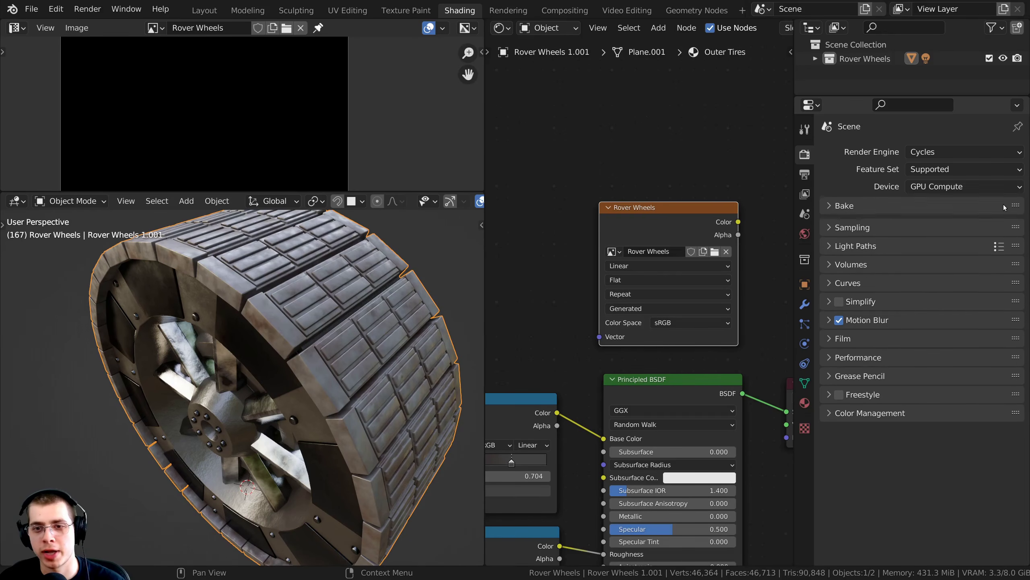
pyautogui.click(828, 209)
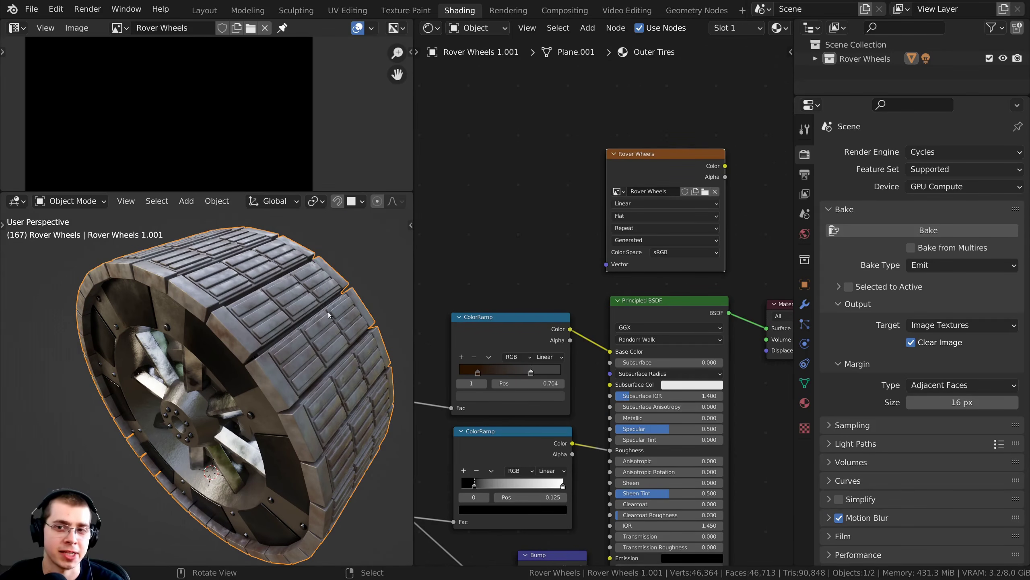
# Show the wheel's material slots and check the Metallic values of Outer Tires, Inner Tires and Tires Dark
pyautogui.click(804, 403)
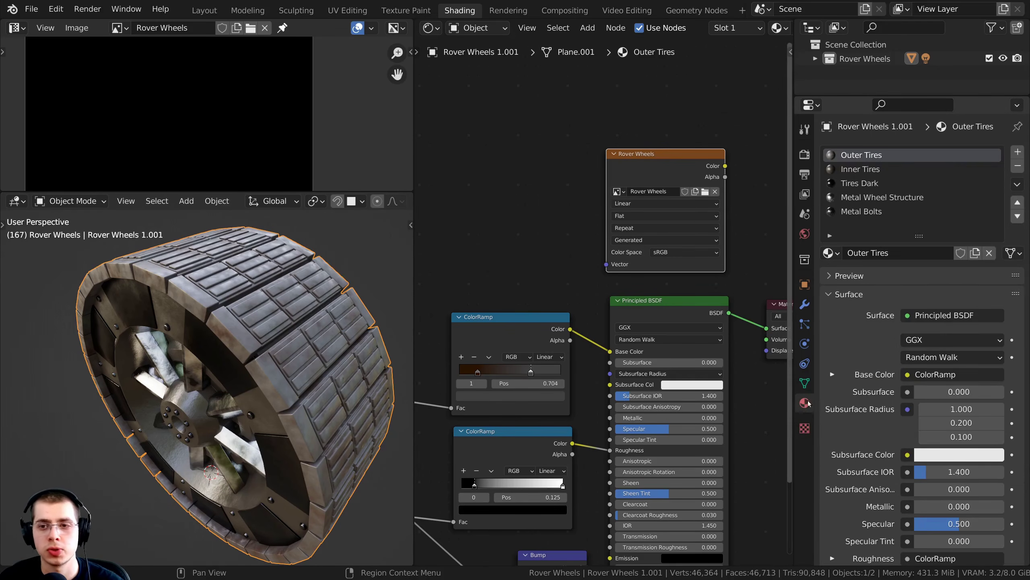
pyautogui.click(893, 170)
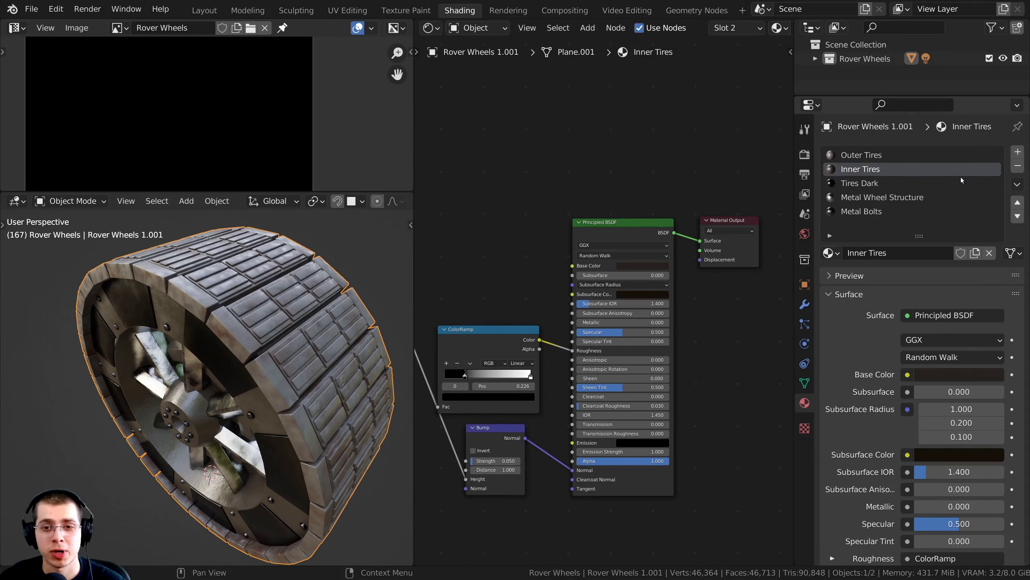
pyautogui.click(887, 156)
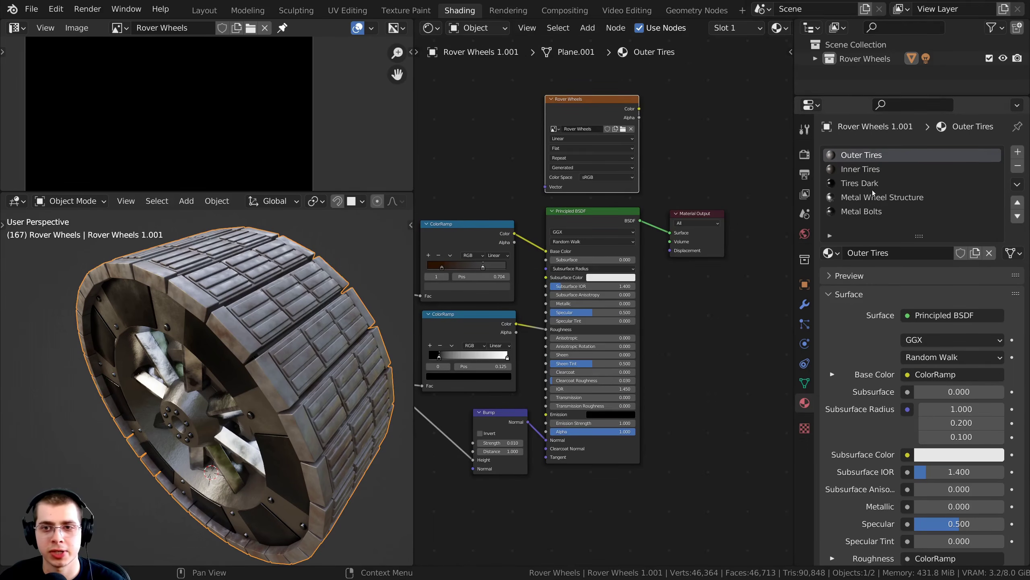
pyautogui.scroll(2, 788, 200)
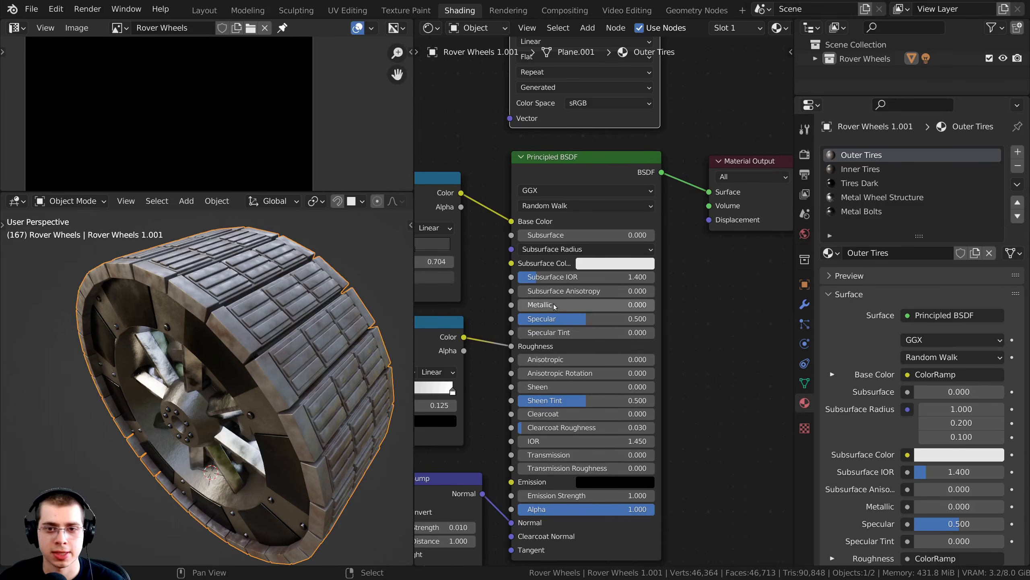
pyautogui.click(865, 169)
pyautogui.scroll(4, 565, 309)
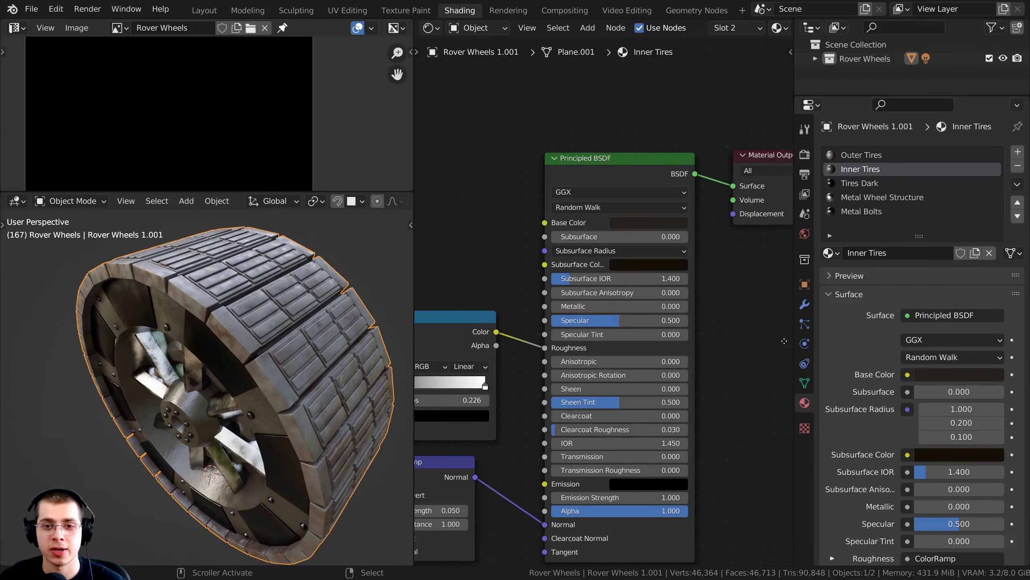
pyautogui.scroll(-3, 551, 307)
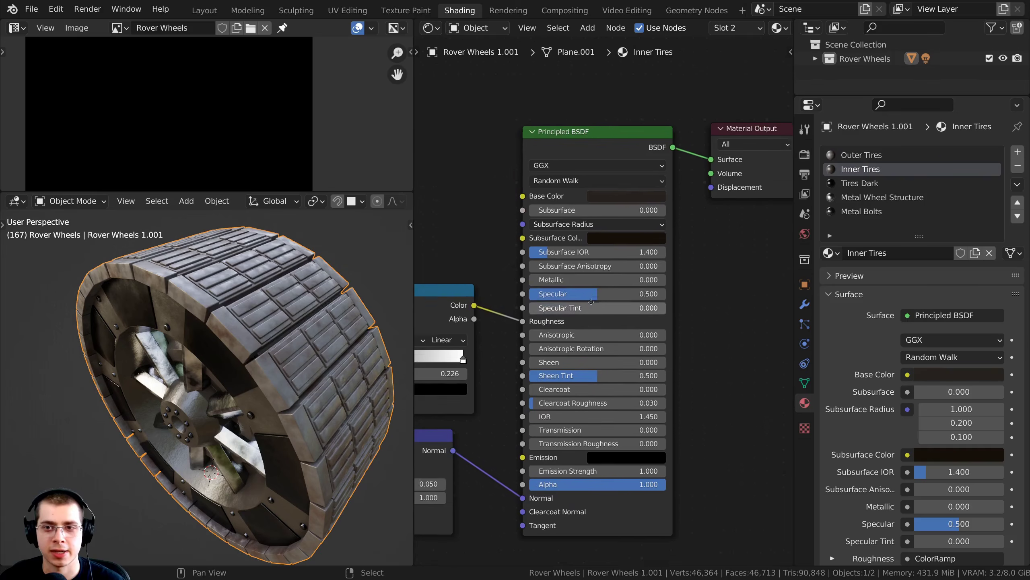
pyautogui.click(866, 184)
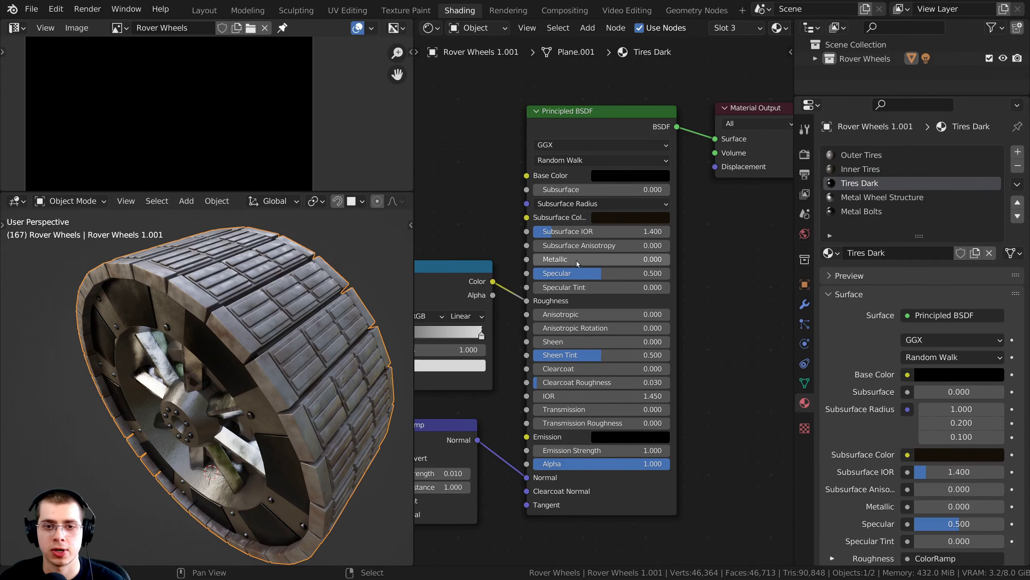
# Examine what feeds the Metallic input of the Metal Wheel Structure material and how its spokes look up close
pyautogui.click(918, 197)
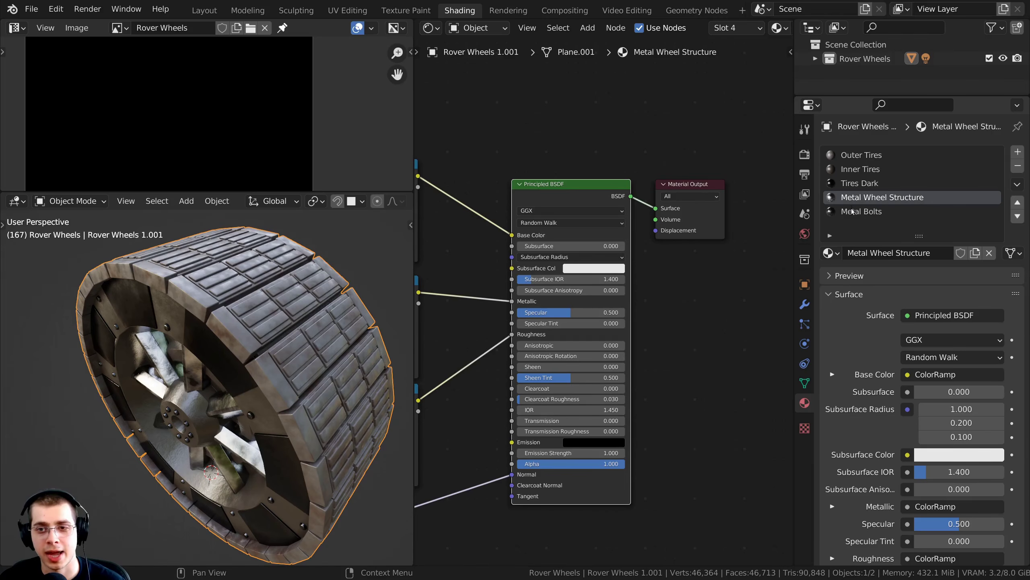
pyautogui.scroll(5, 604, 308)
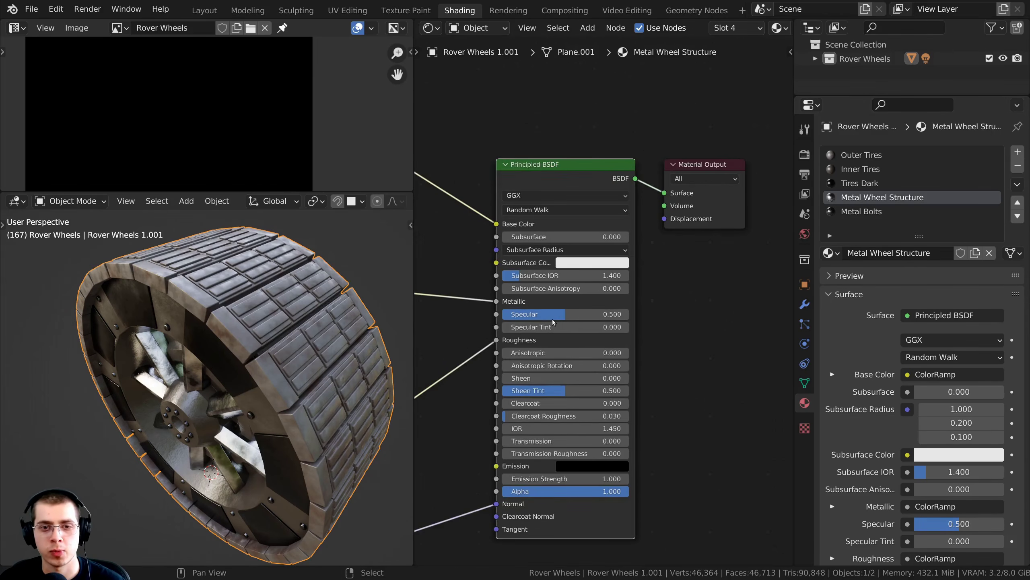
pyautogui.moveTo(604, 316); pyautogui.dragTo(671, 332, button='middle')
pyautogui.moveTo(512, 317); pyautogui.dragTo(636, 303, button='middle')
pyautogui.scroll(-2, 633, 302)
pyautogui.moveTo(418, 345); pyautogui.dragTo(567, 304, button='middle')
pyautogui.scroll(2, 495, 341)
pyautogui.scroll(-2, 599, 287)
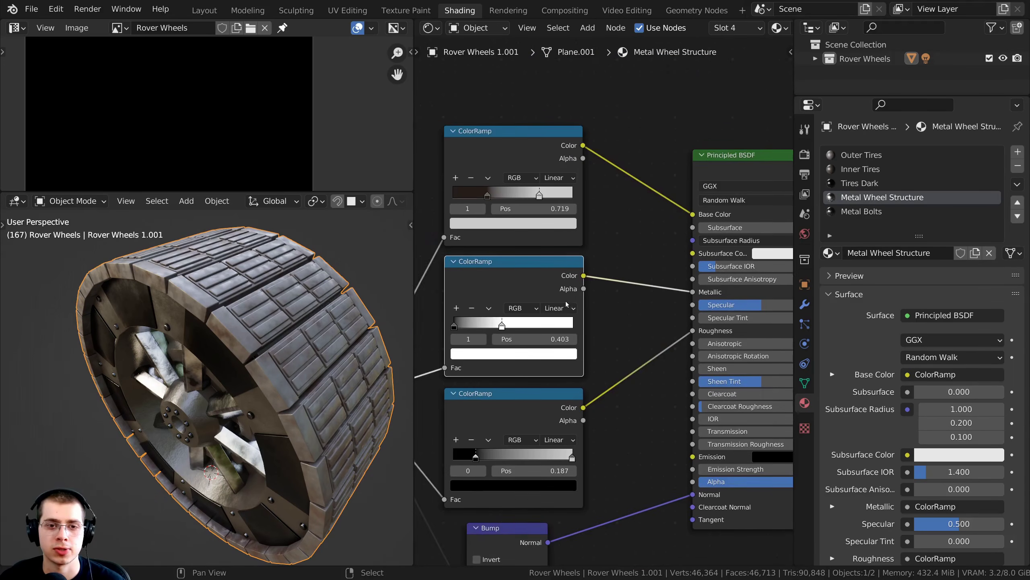
pyautogui.scroll(1, 567, 304)
pyautogui.moveTo(244, 333); pyautogui.dragTo(266, 316, button='middle')
pyautogui.scroll(4, 235, 322)
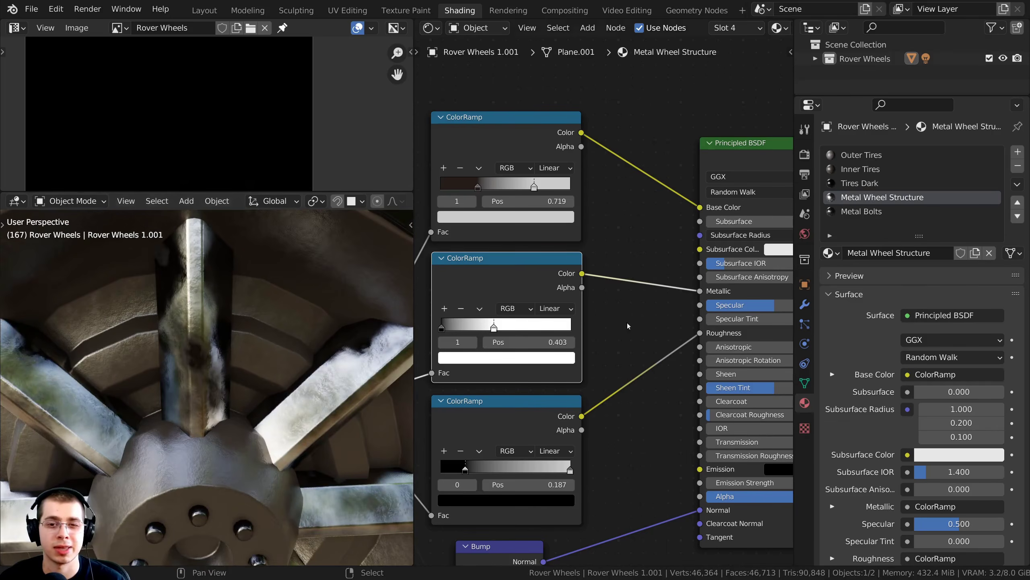
pyautogui.scroll(-1, 628, 326)
pyautogui.moveTo(628, 326); pyautogui.dragTo(543, 321, button='middle')
# Select the Metal Bolts material and check the Metallic value on its Principled BSDF
pyautogui.click(863, 210)
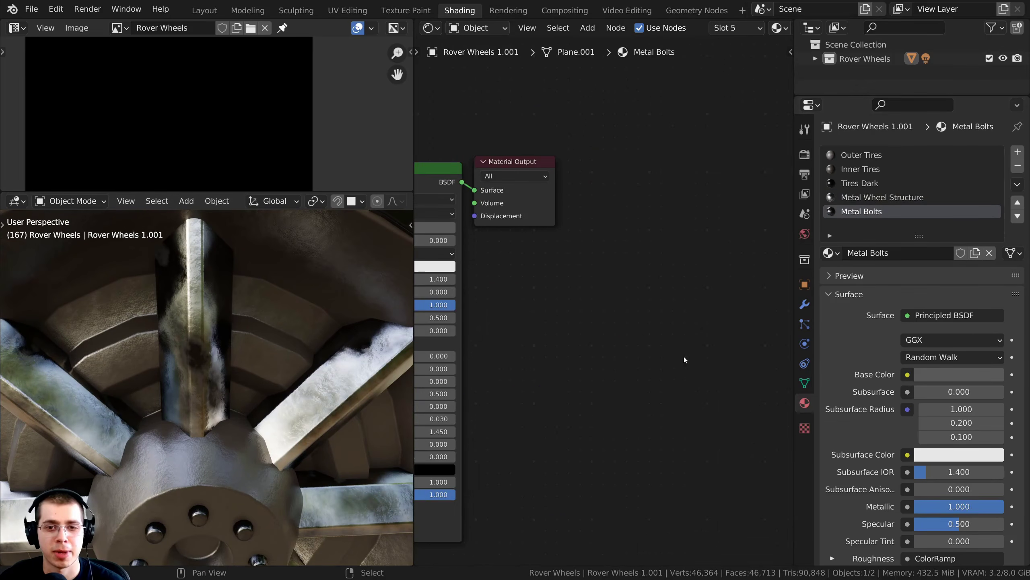
pyautogui.press('Home')
pyautogui.scroll(3, 516, 321)
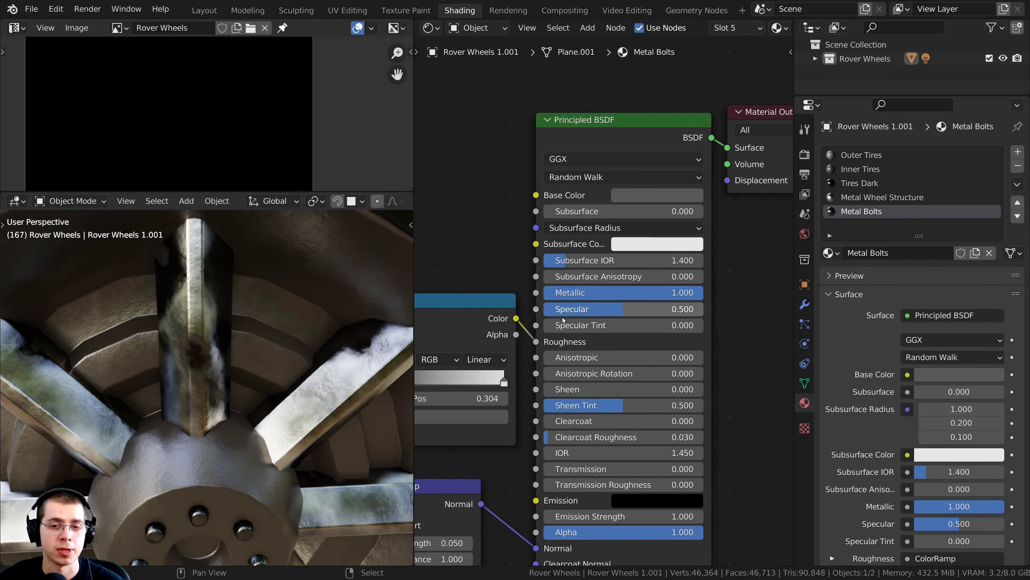
pyautogui.scroll(1, 596, 108)
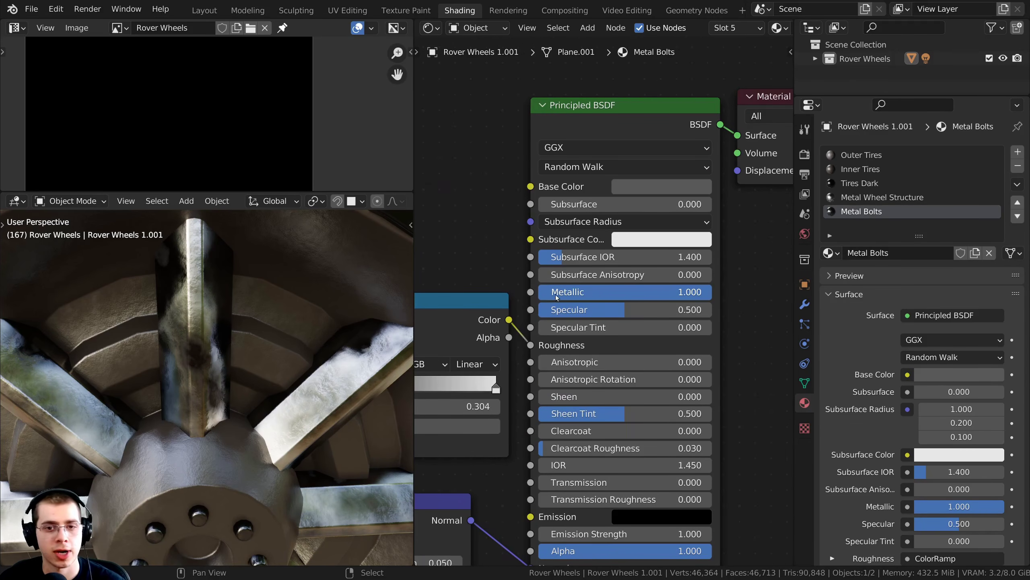
pyautogui.scroll(-2, 710, 264)
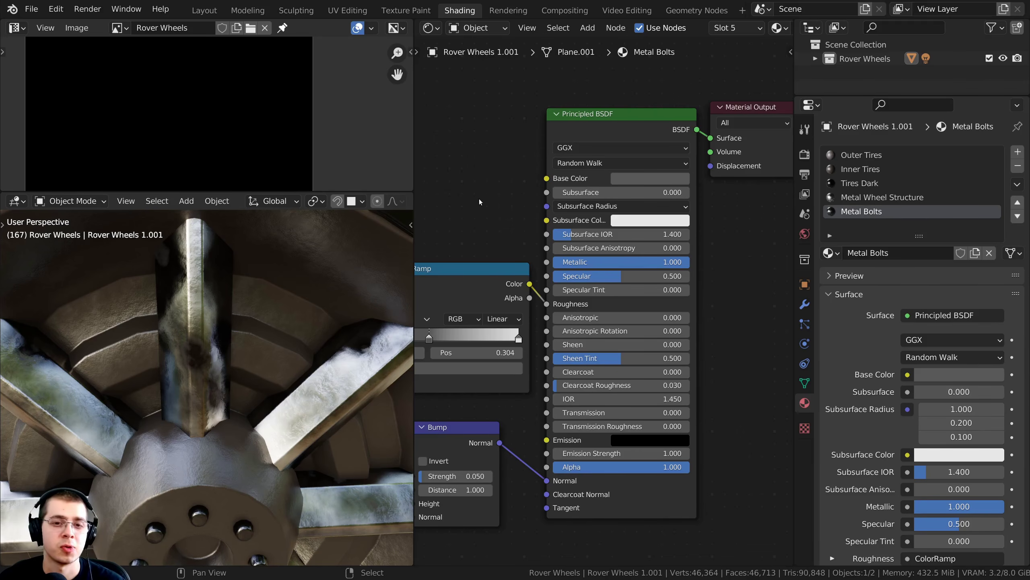
pyautogui.scroll(2, 601, 259)
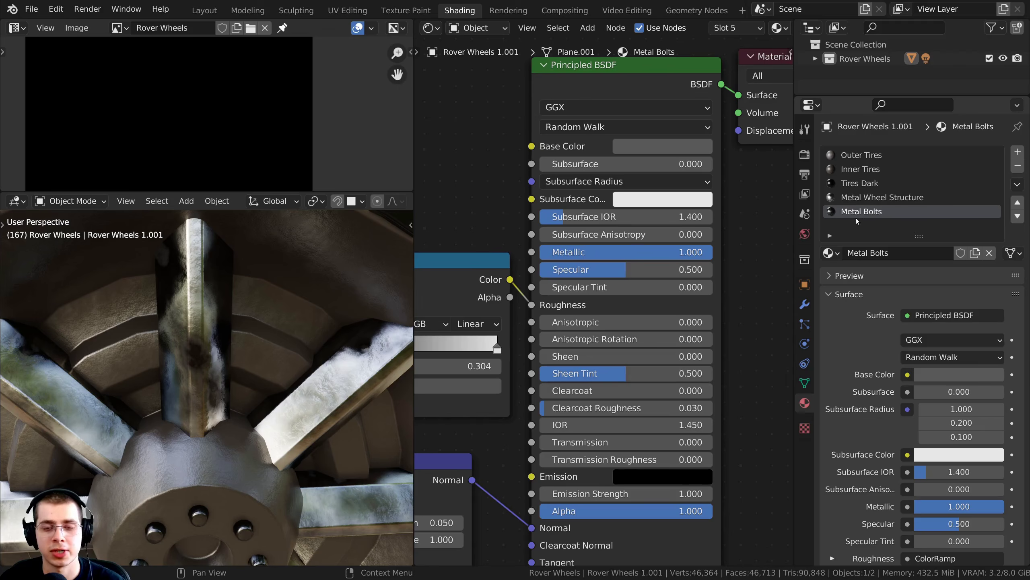
# Set the Metal Bolts material's Metallic value to 0 and view the wheel's bolts up close
pyautogui.moveTo(690, 252); pyautogui.dragTo(517, 252)
pyautogui.scroll(-3, 282, 334)
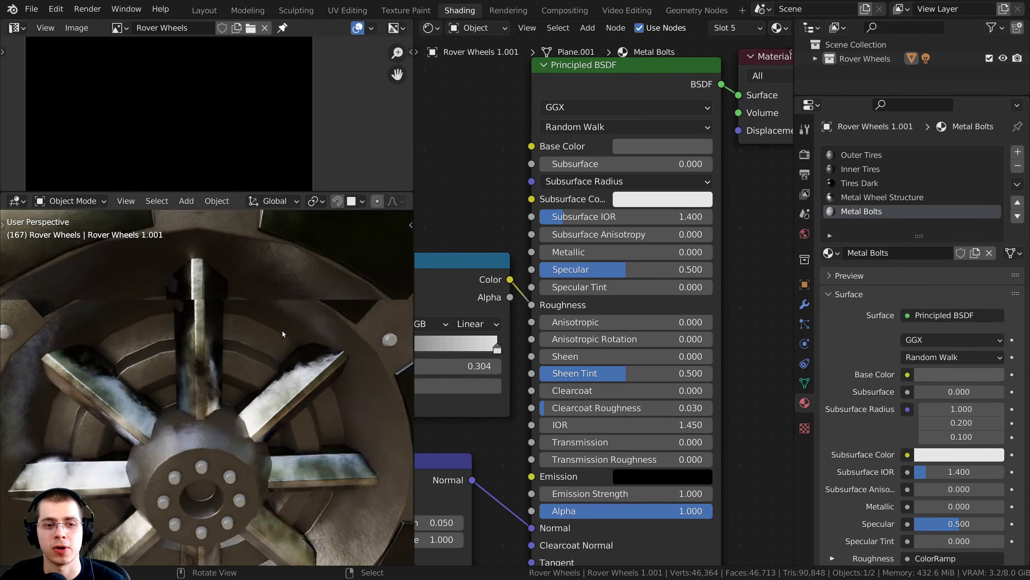
pyautogui.keyDown('shift'); pyautogui.moveTo(282, 334); pyautogui.dragTo(292, 479, button='middle'); pyautogui.keyUp('shift')
pyautogui.scroll(3, 292, 479)
pyautogui.moveTo(658, 252)
pyautogui.mouseDown()
pyautogui.moveTo(669, 252)
pyautogui.moveTo(656, 252)
pyautogui.mouseUp()
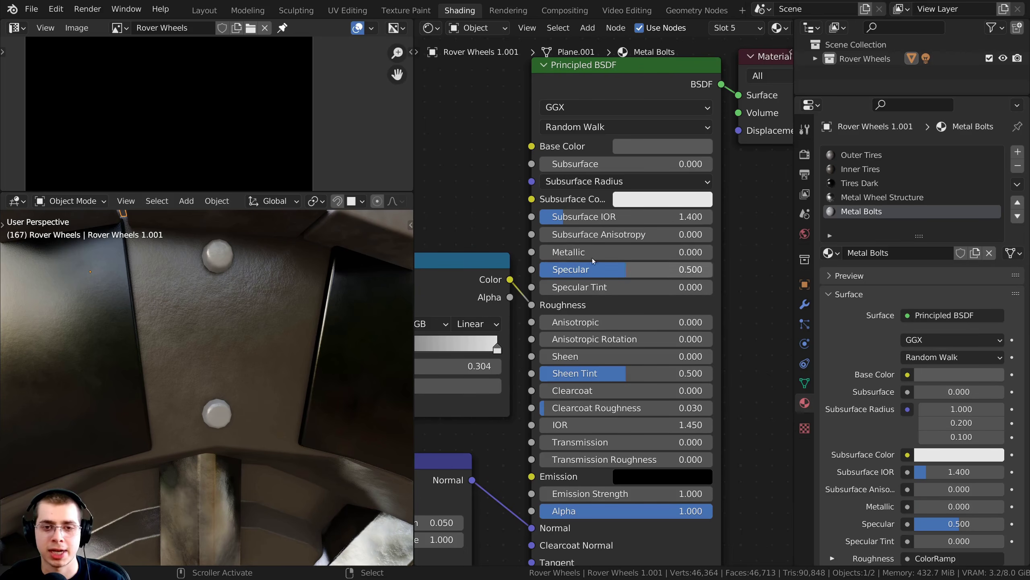
pyautogui.moveTo(314, 349); pyautogui.dragTo(324, 228, button='middle')
# Select the Metal Wheel Structure material and examine its Metallic input on the Principled BSDF alongside the spokes
pyautogui.click(869, 198)
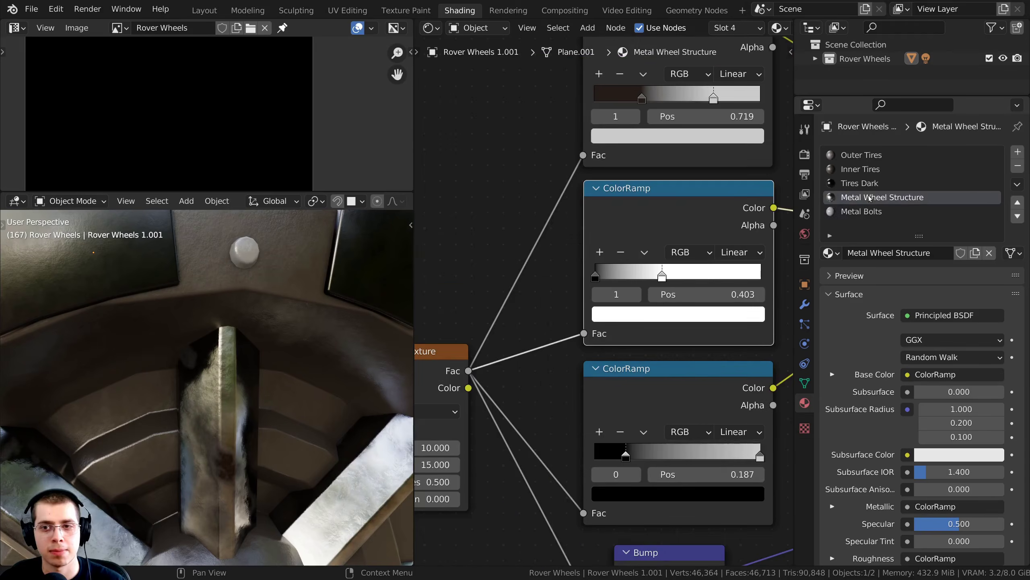
pyautogui.scroll(-2, 631, 220)
pyautogui.scroll(1, 632, 220)
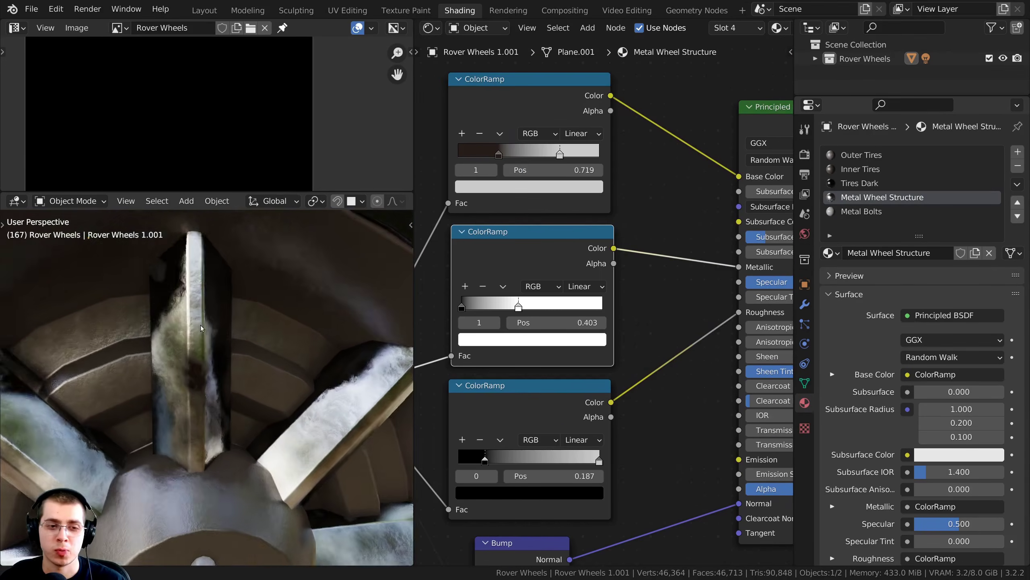
pyautogui.moveTo(706, 272); pyautogui.dragTo(576, 294, button='middle')
pyautogui.scroll(1, 631, 302)
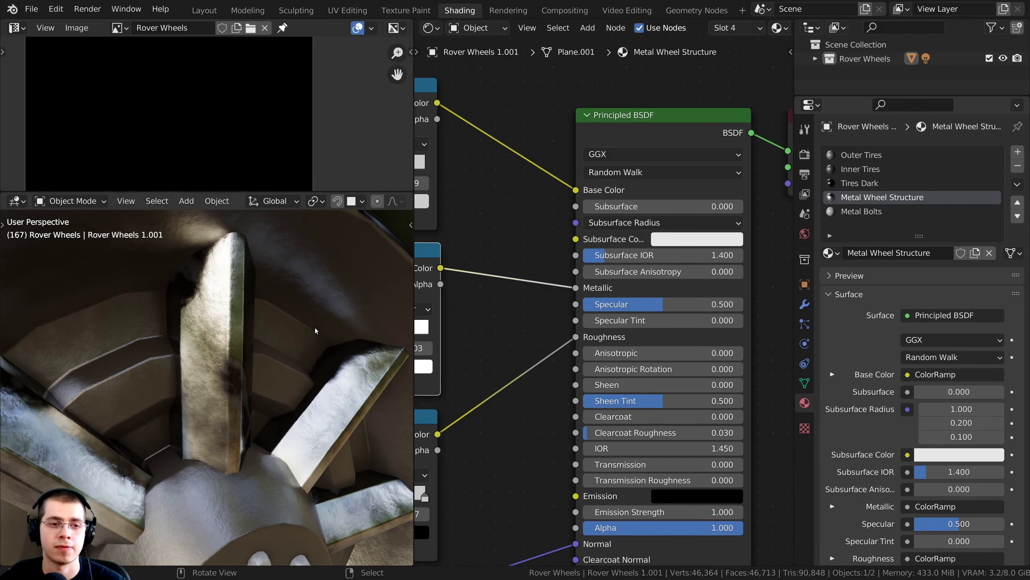
pyautogui.moveTo(314, 327); pyautogui.dragTo(269, 250, button='middle')
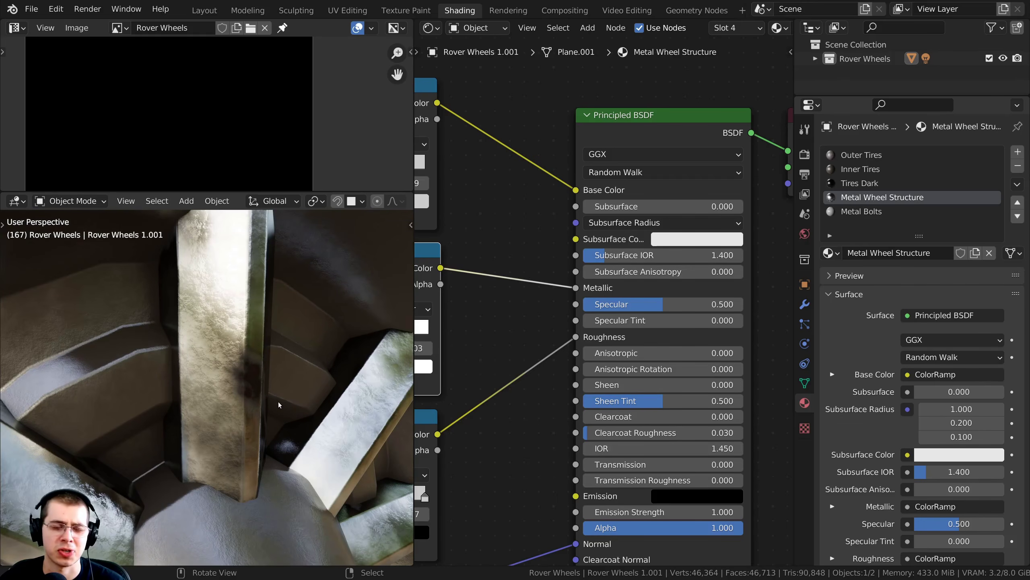
# Disconnect the ColorRamp from the Metal Wheel Structure material's Metallic input and set its Metallic value to 0
pyautogui.scroll(1, 659, 361)
pyautogui.moveTo(622, 353); pyautogui.dragTo(711, 344, button='middle')
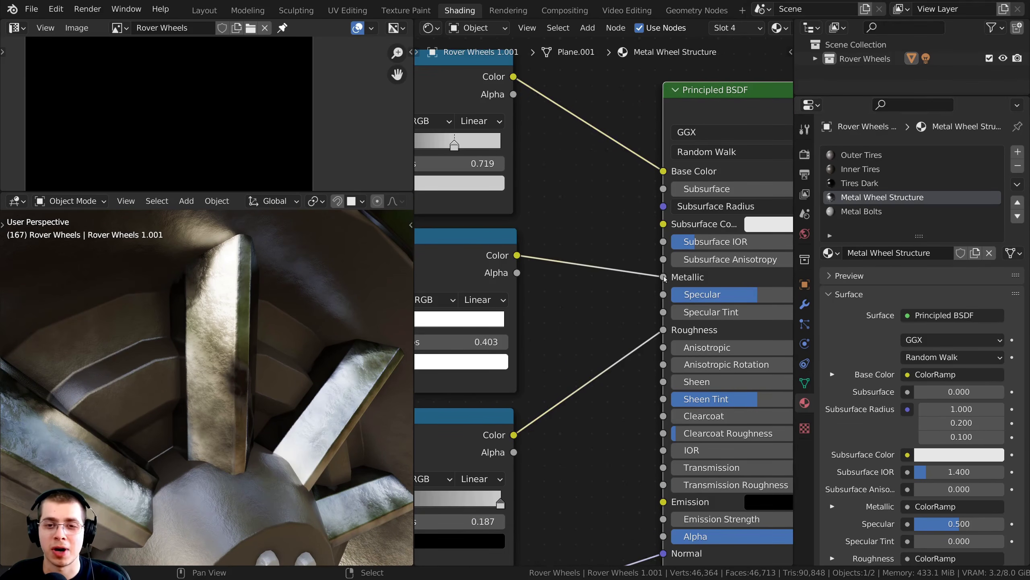
pyautogui.moveTo(663, 276); pyautogui.dragTo(604, 239)
pyautogui.keyDown('ctrl'); pyautogui.scroll(-4, 649, 264); pyautogui.keyUp('ctrl')
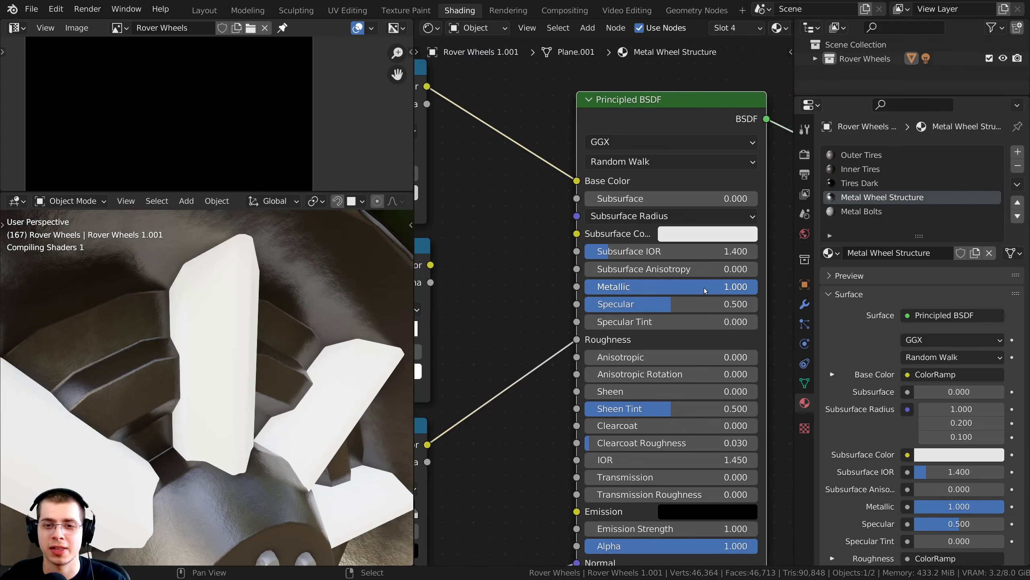
pyautogui.moveTo(730, 287); pyautogui.dragTo(588, 288)
pyautogui.scroll(-1, 731, 284)
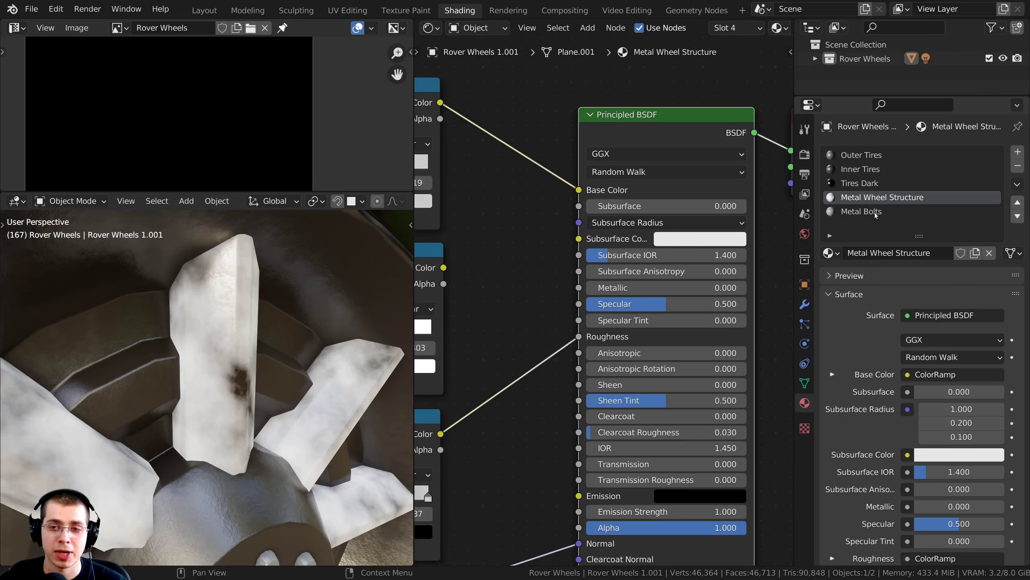
pyautogui.scroll(1, 606, 304)
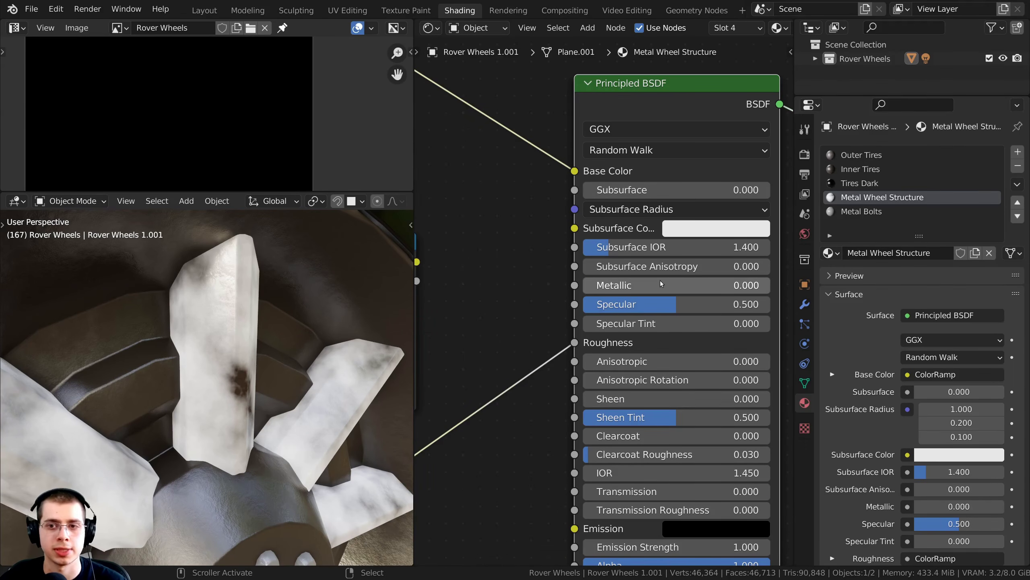
pyautogui.scroll(-2, 592, 305)
pyautogui.moveTo(366, 285); pyautogui.dragTo(313, 312, button='middle')
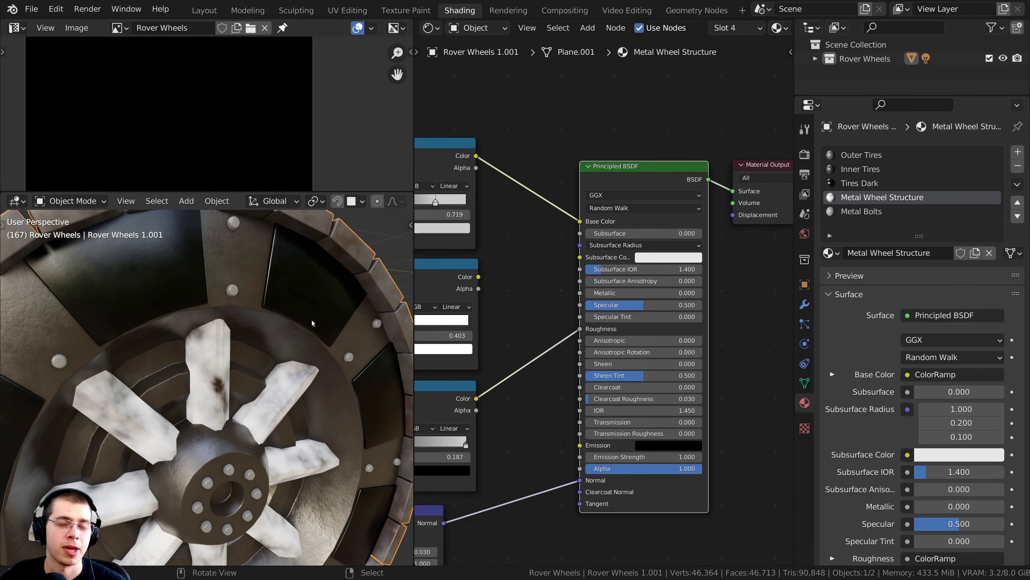
# Select the Outer Tires material and reposition its Rover Wheels image texture node above the Principled BSDF
pyautogui.click(856, 155)
pyautogui.keyDown('ctrl'); pyautogui.scroll(-4, 855, 159); pyautogui.keyUp('ctrl')
pyautogui.click(856, 155)
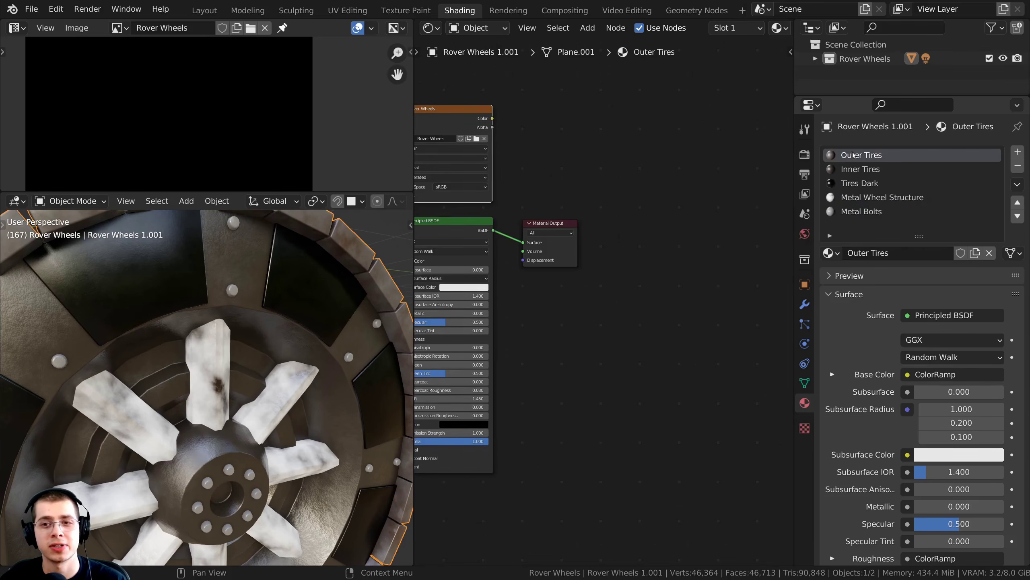
pyautogui.press('Home')
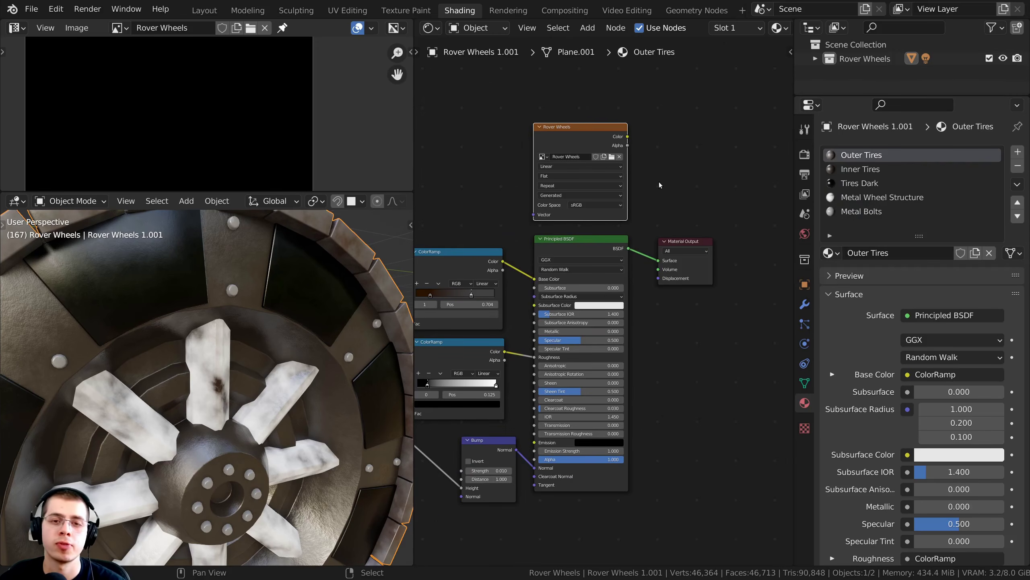
pyautogui.scroll(3, 689, 162)
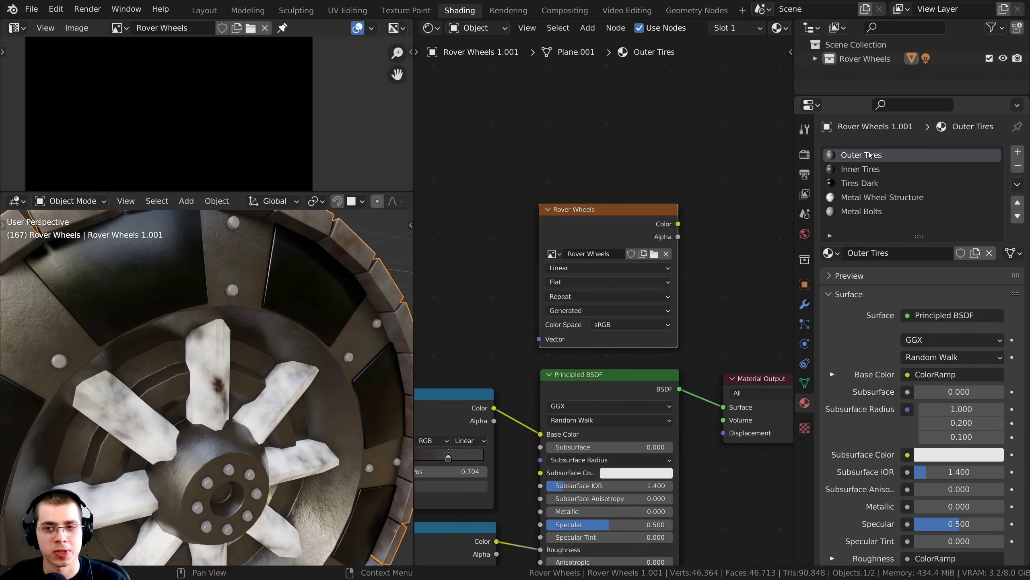
pyautogui.moveTo(608, 214); pyautogui.dragTo(601, 158)
pyautogui.scroll(1, 603, 203)
pyautogui.scroll(-2, 590, 178)
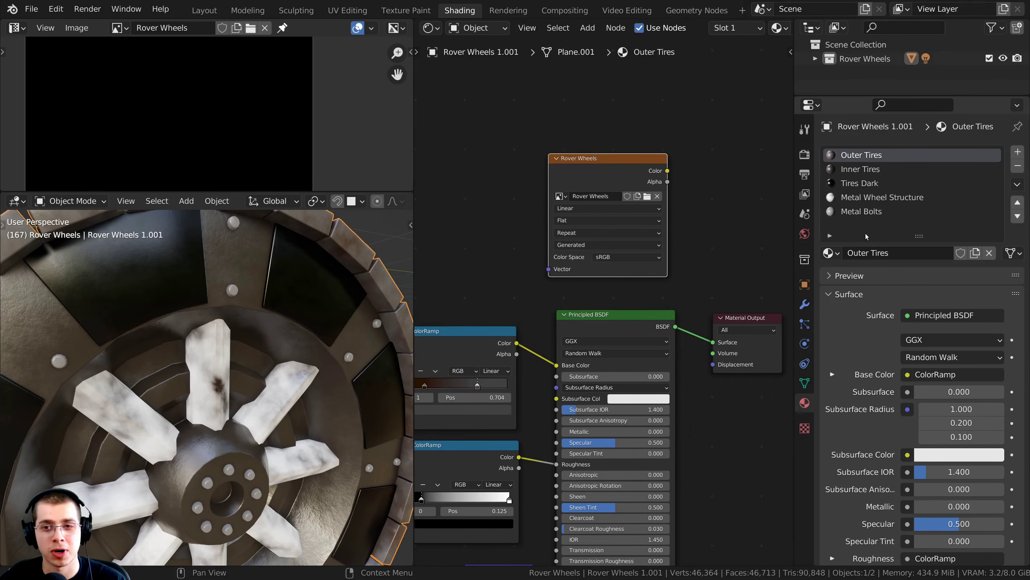
pyautogui.scroll(2, 585, 180)
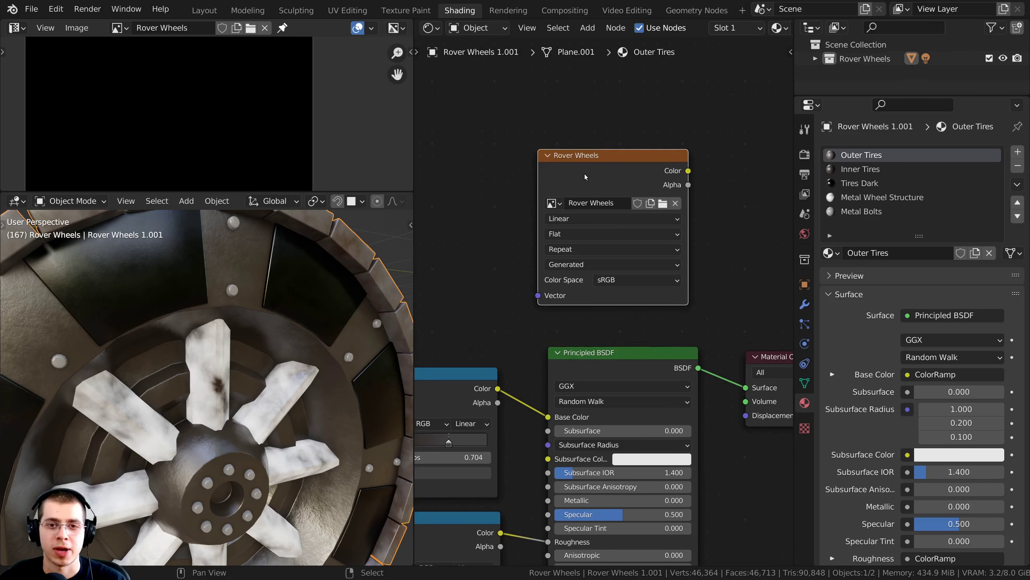
pyautogui.moveTo(587, 180); pyautogui.dragTo(591, 178)
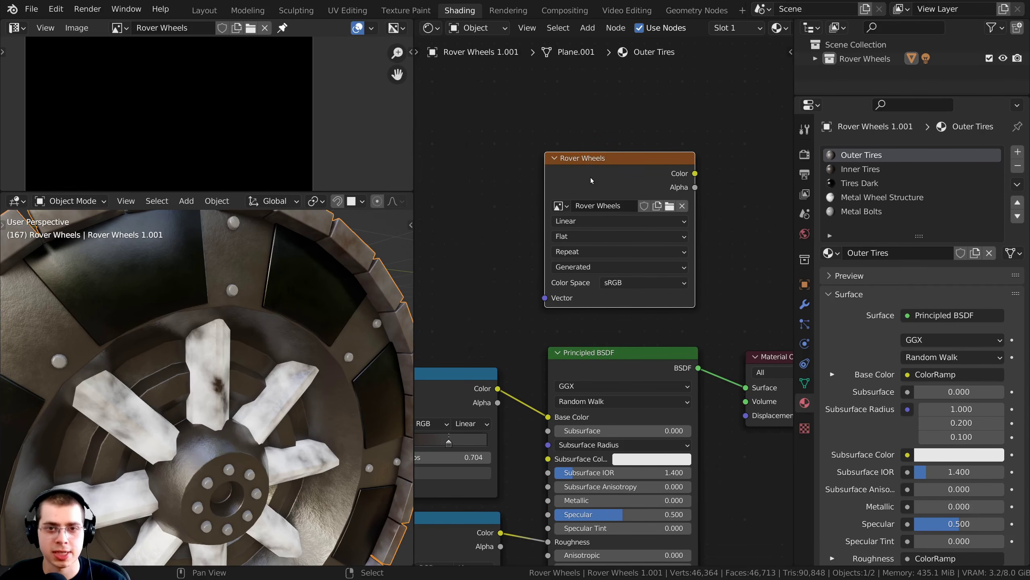
# Paste the copied Rover Wheels image texture node into the Inner Tires and Tires Dark materials
pyautogui.click(857, 171)
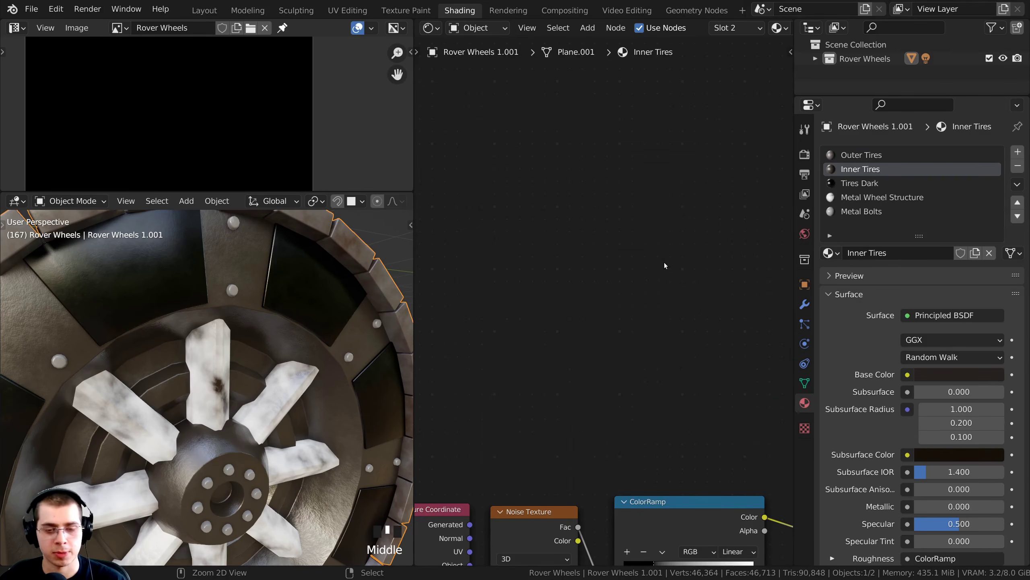
pyautogui.hotkey('ctrl', 'v')
pyautogui.scroll(-3, 631, 271)
pyautogui.scroll(-1, 601, 143)
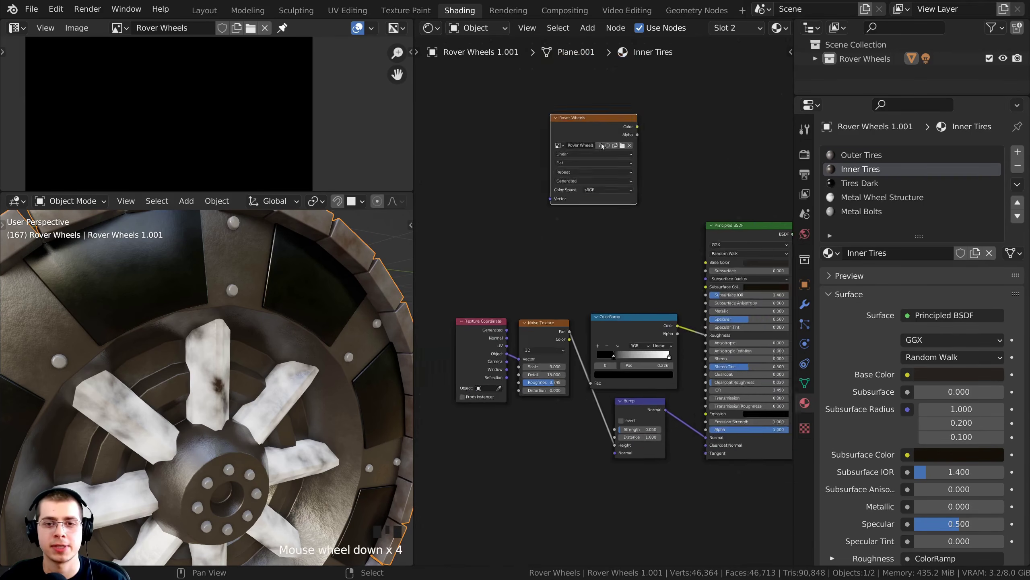
pyautogui.scroll(2, 601, 144)
pyautogui.click(859, 183)
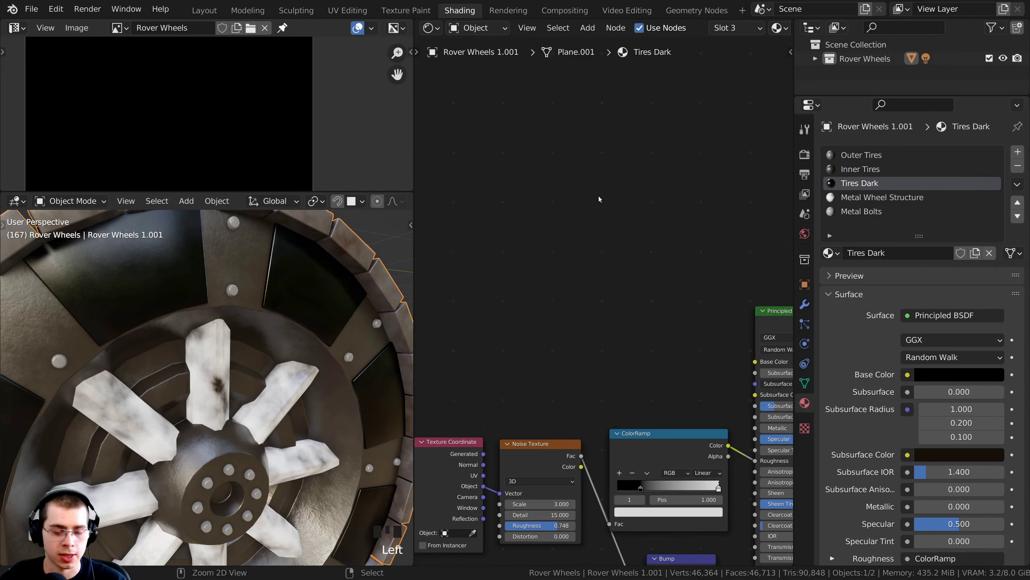
pyautogui.hotkey('ctrl', 'v')
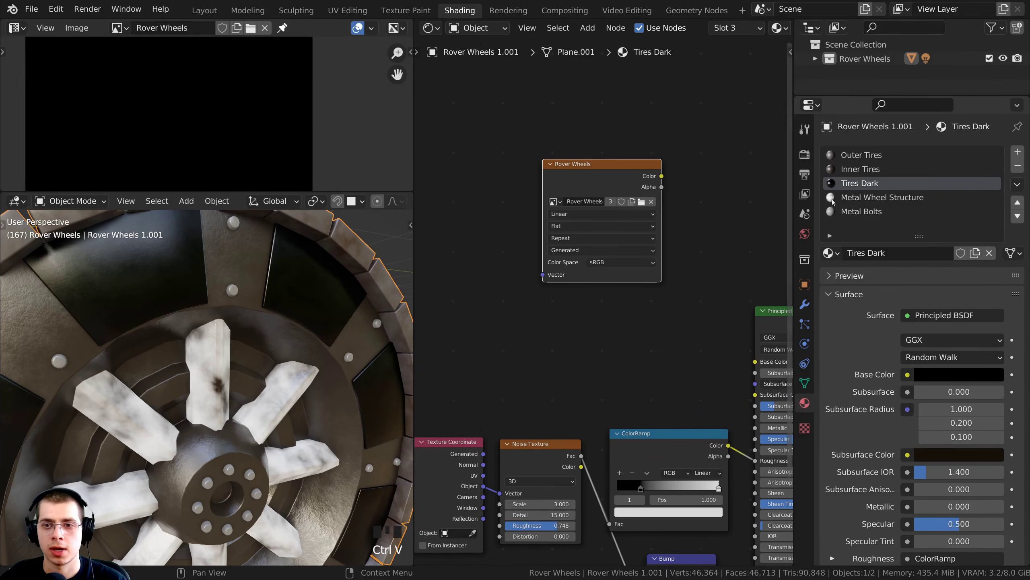
# Paste the Rover Wheels image texture node into the Metal Wheel Structure and Metal Bolts materials
pyautogui.click(869, 199)
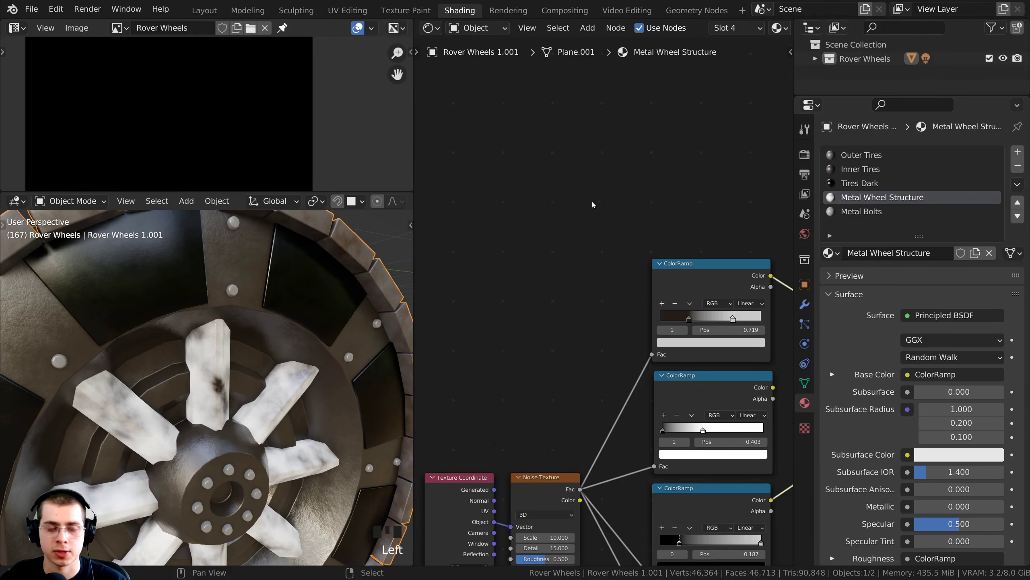
pyautogui.hotkey('ctrl', 'v')
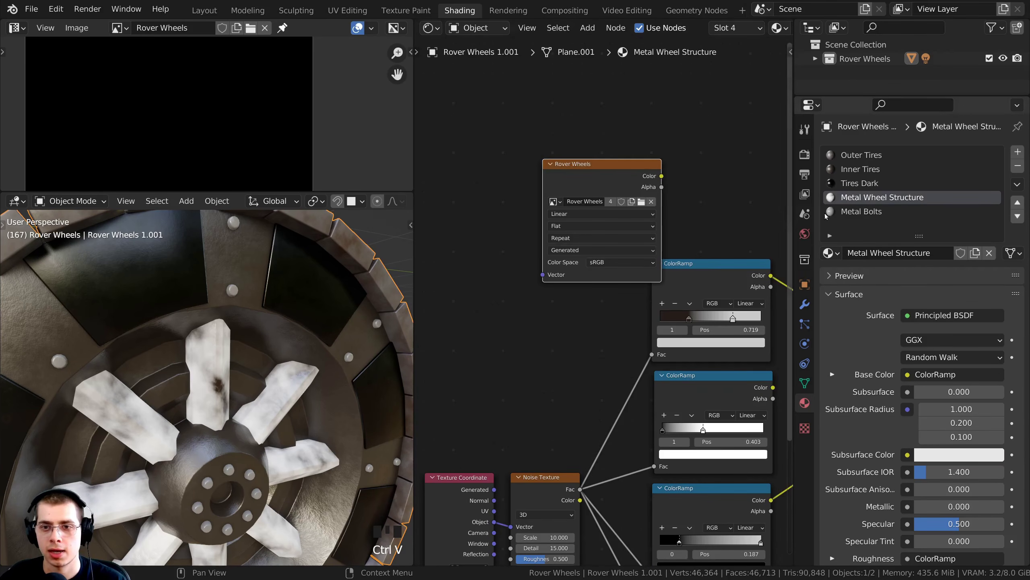
pyautogui.click(845, 214)
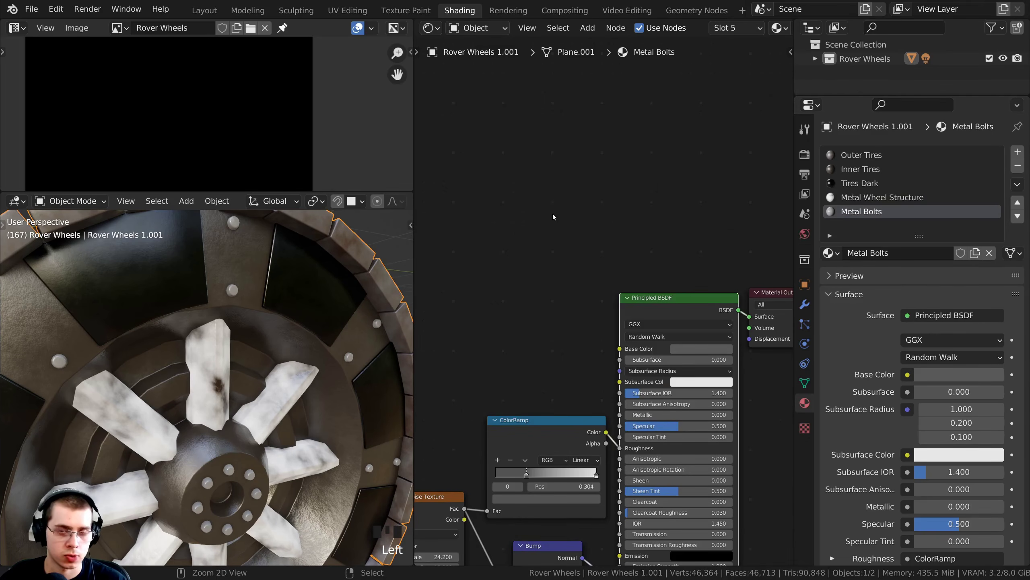
pyautogui.hotkey('ctrl', 'v')
# Go through all five wheel materials and check that each has the Rover Wheels image texture node selected
pyautogui.click(865, 197)
pyautogui.click(861, 184)
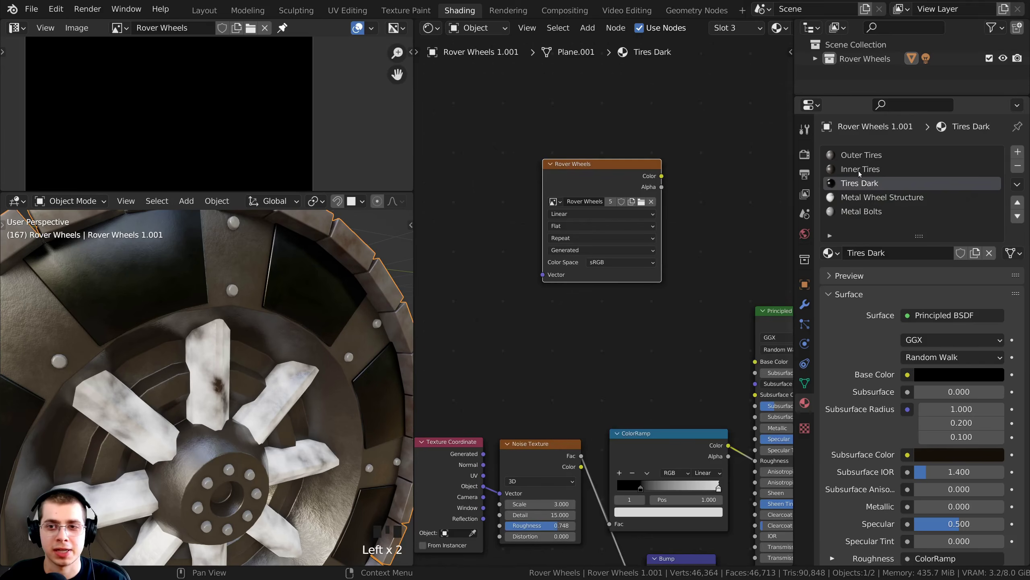
pyautogui.click(857, 169)
pyautogui.click(855, 156)
pyautogui.click(856, 170)
pyautogui.click(857, 183)
pyautogui.click(864, 198)
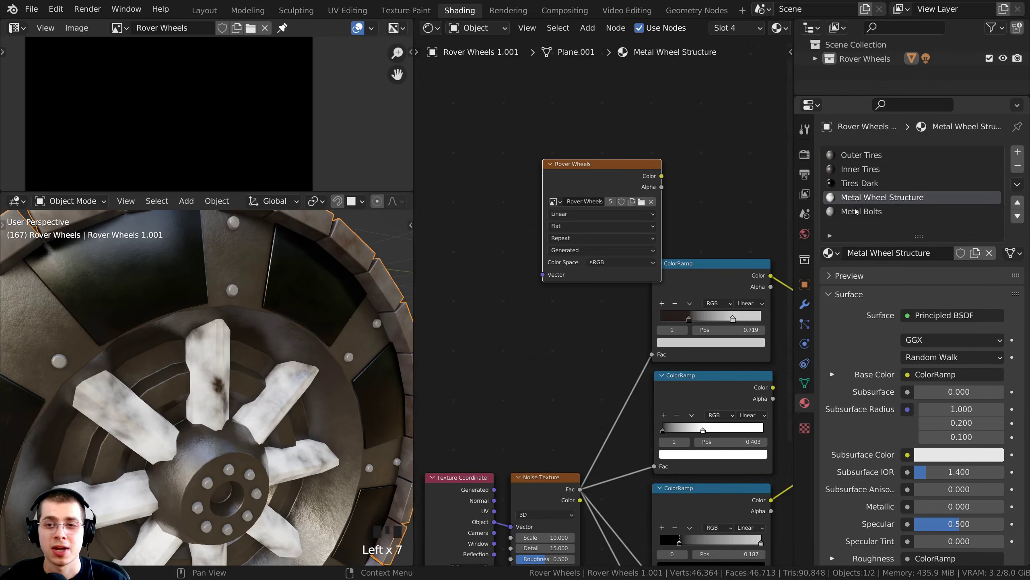
pyautogui.click(862, 211)
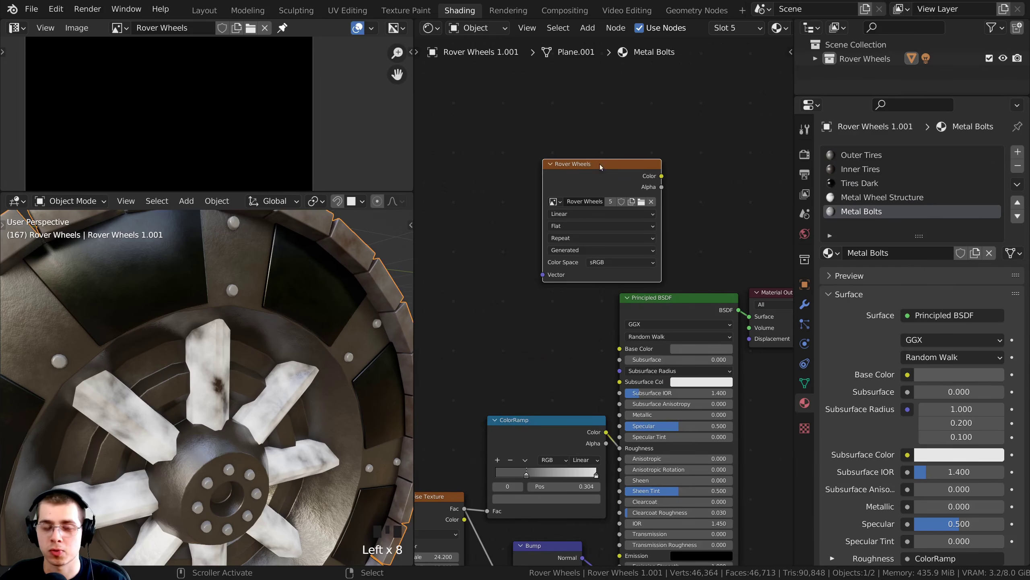
pyautogui.click(861, 197)
pyautogui.click(859, 184)
pyautogui.click(857, 170)
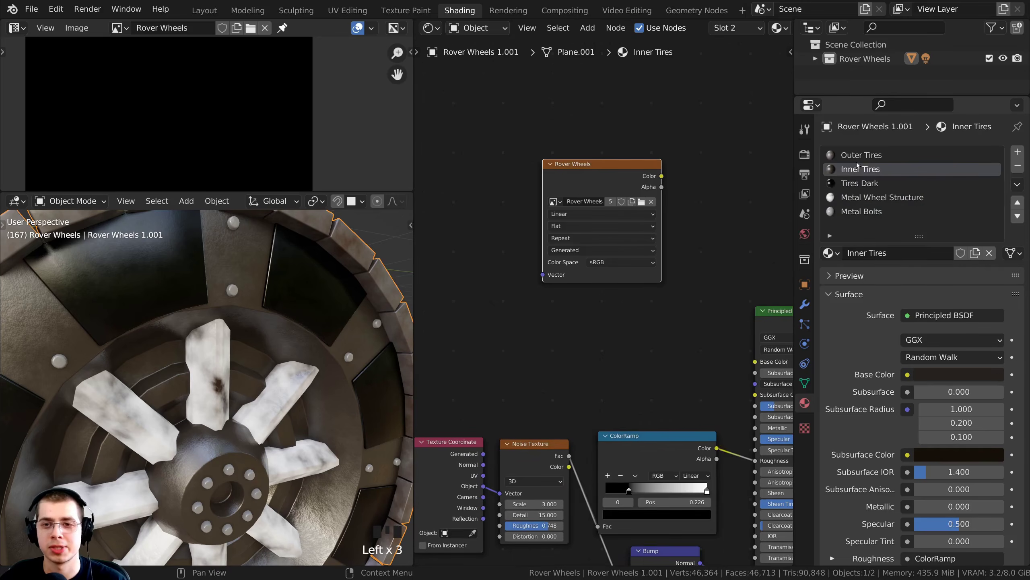
pyautogui.click(857, 156)
# Open the Cycles bake settings in the render properties and set the bake type to Diffuse
pyautogui.click(804, 175)
pyautogui.click(805, 155)
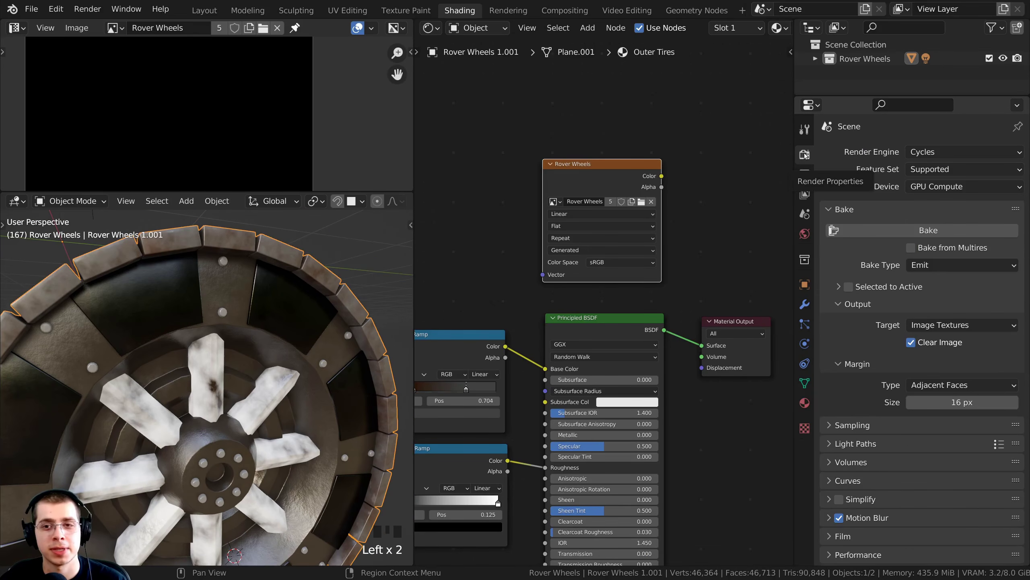
pyautogui.click(836, 209)
pyautogui.click(905, 208)
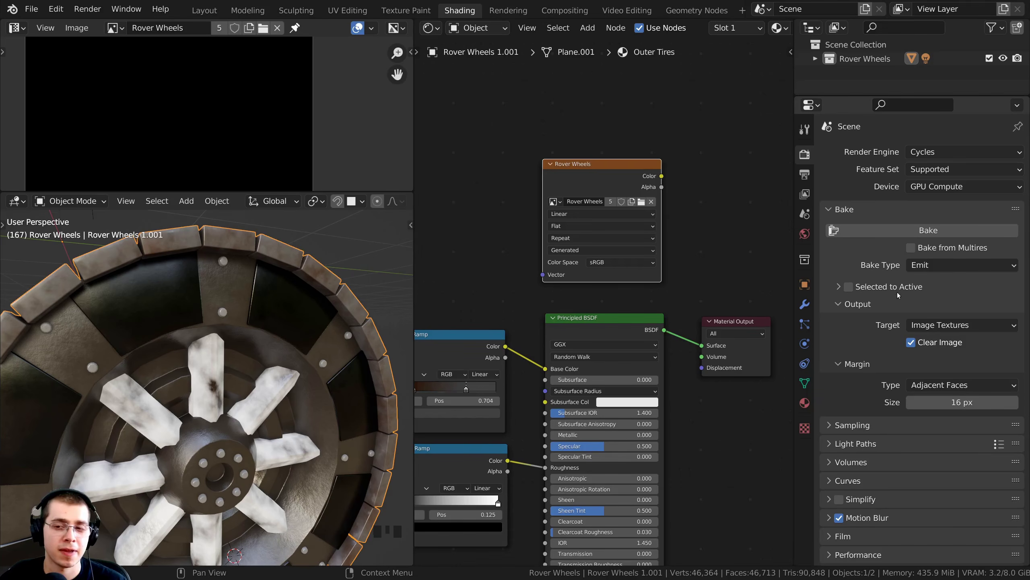
pyautogui.click(930, 266)
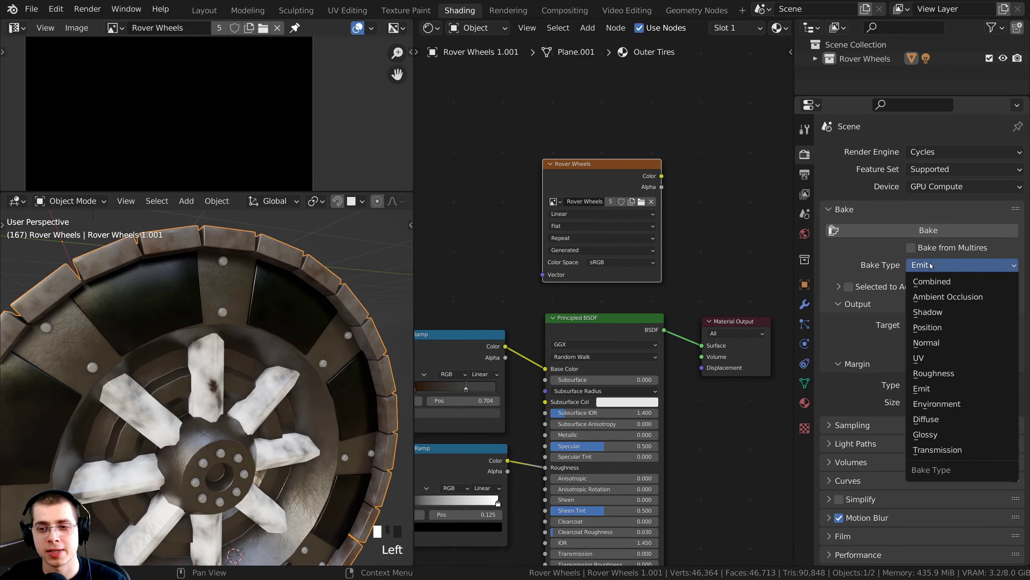
pyautogui.click(934, 420)
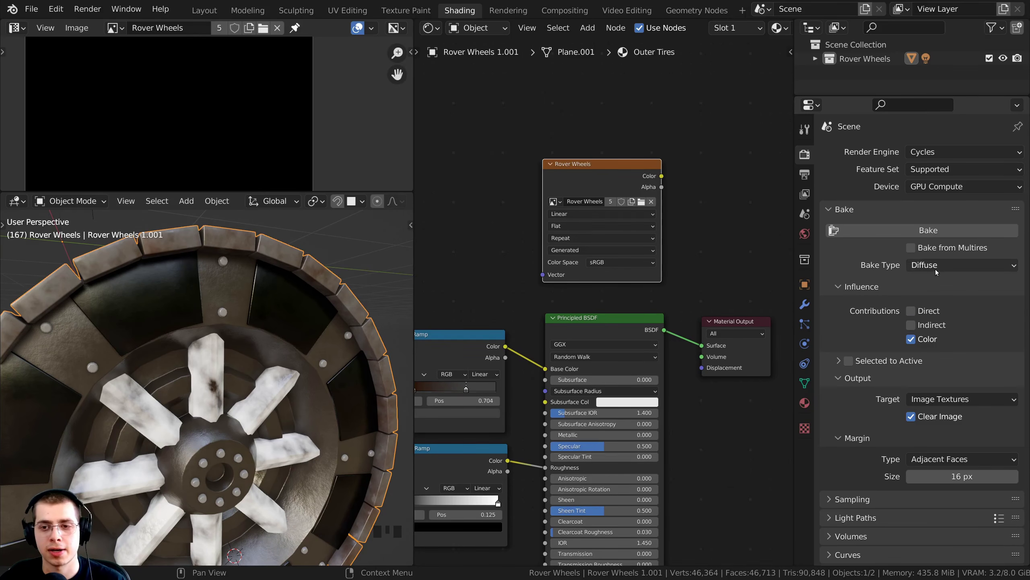
# Try the Direct and Indirect contributions for the Diffuse bake, then go back to Color only
pyautogui.click(911, 310)
pyautogui.click(911, 325)
pyautogui.click(839, 286)
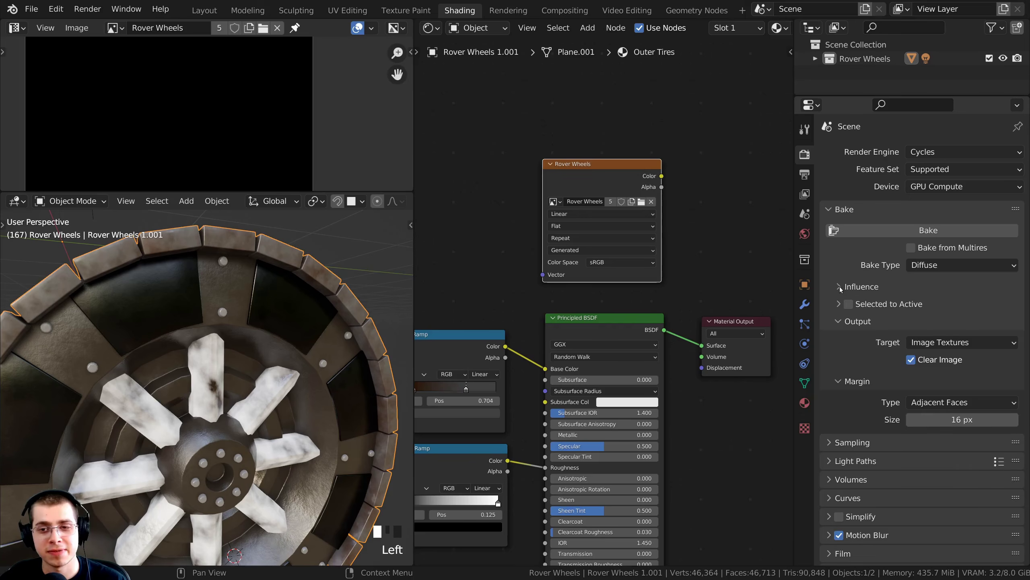
pyautogui.click(839, 287)
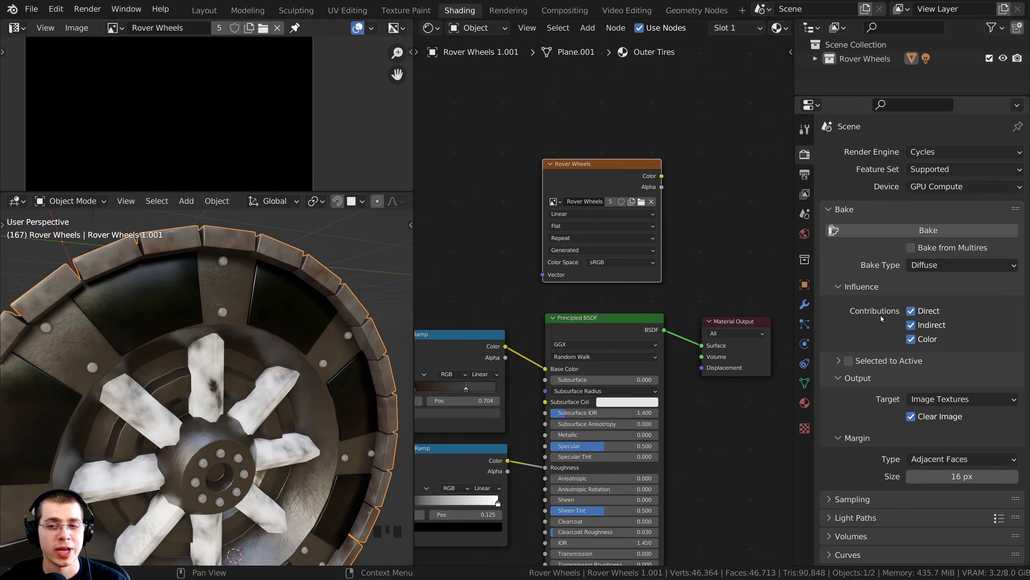
pyautogui.click(910, 310)
pyautogui.click(911, 325)
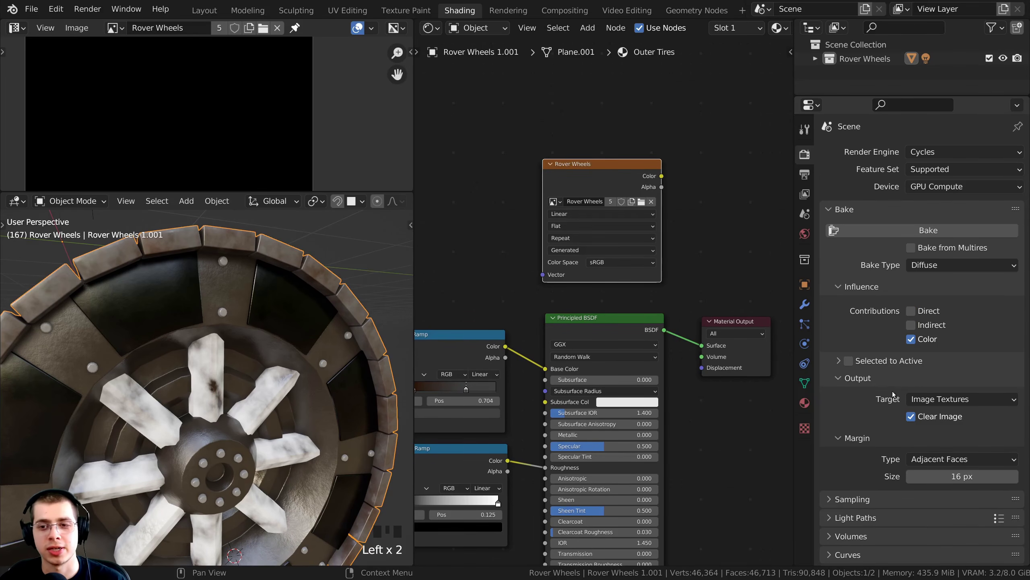
pyautogui.click(911, 310)
pyautogui.click(911, 325)
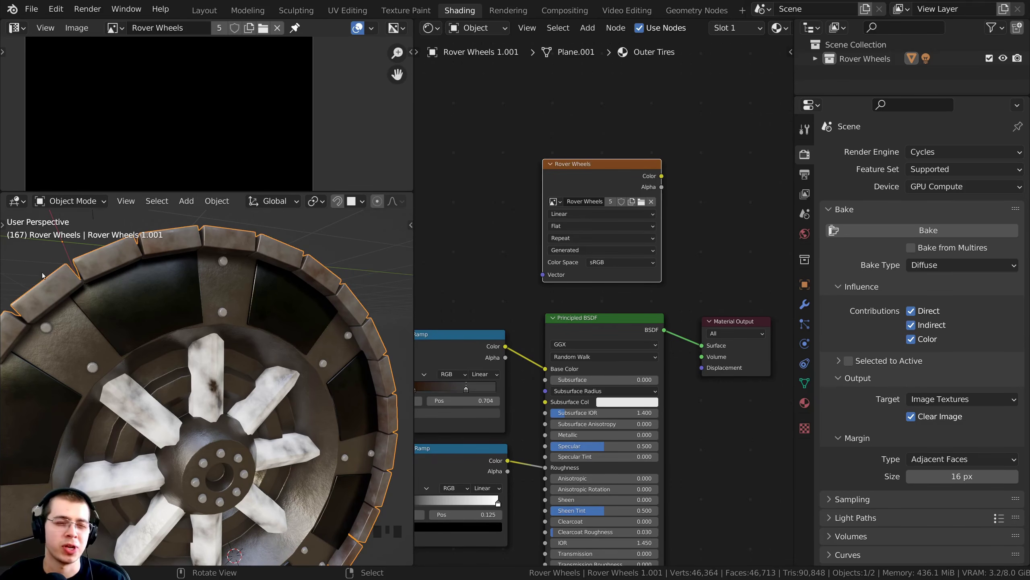
pyautogui.moveTo(134, 350); pyautogui.dragTo(121, 357, button='middle')
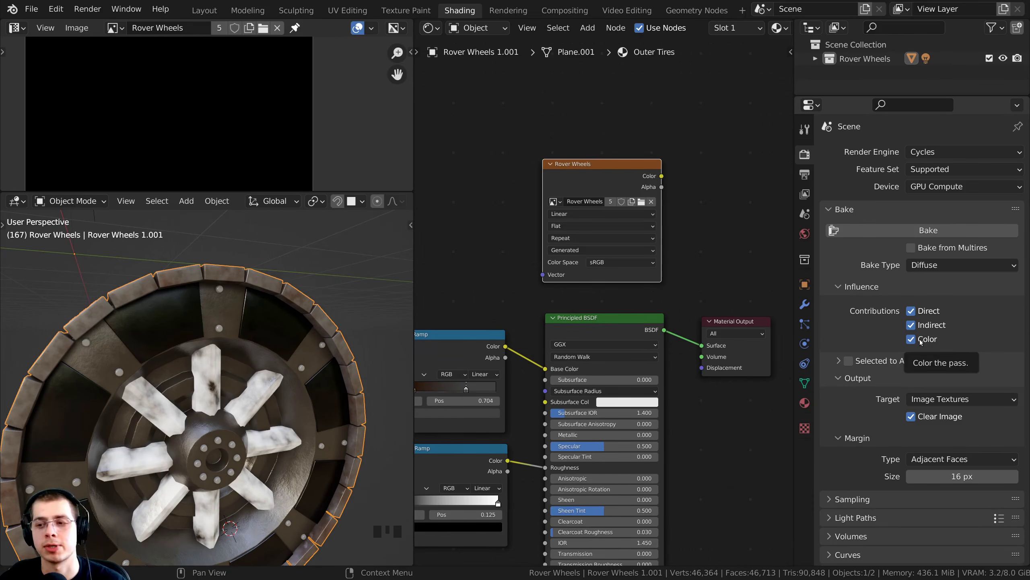
pyautogui.click(911, 311)
pyautogui.click(911, 325)
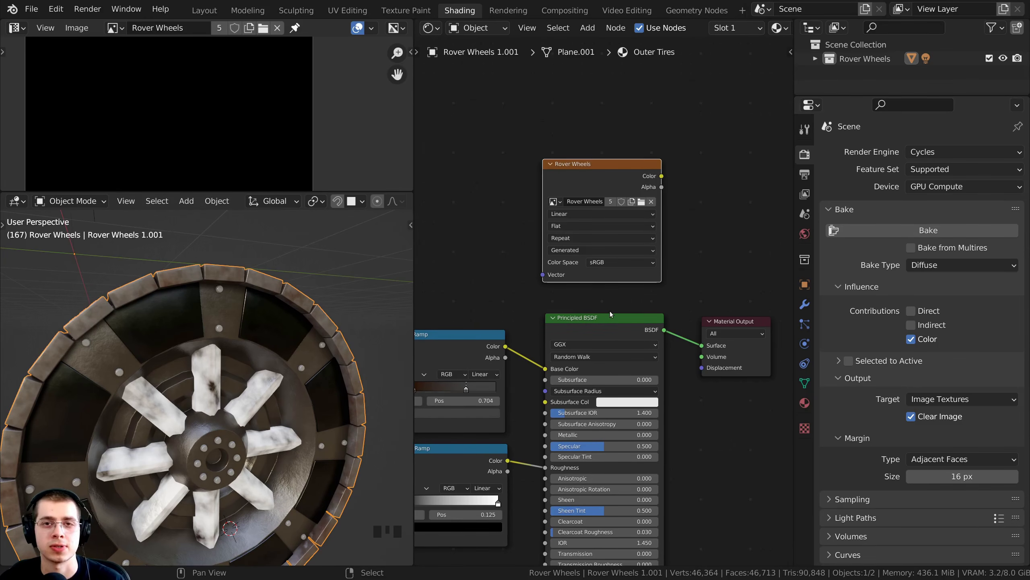
# Enlarge the image editor to show the whole Rover Wheels image and deselect all objects in the scene
pyautogui.click(858, 378)
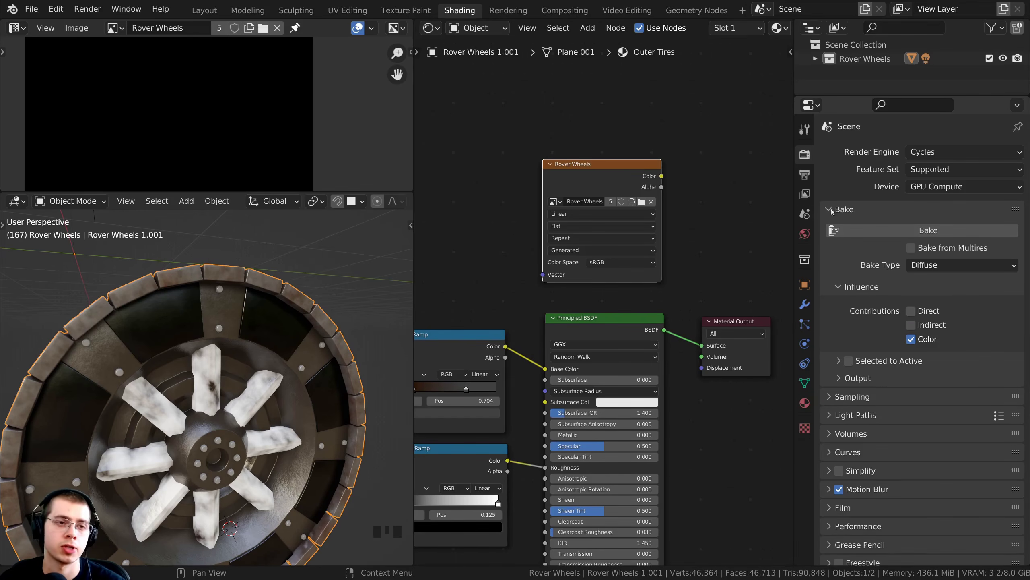
pyautogui.scroll(-2, 228, 158)
pyautogui.moveTo(227, 196); pyautogui.dragTo(227, 290)
pyautogui.moveTo(171, 430); pyautogui.dragTo(97, 437, button='middle')
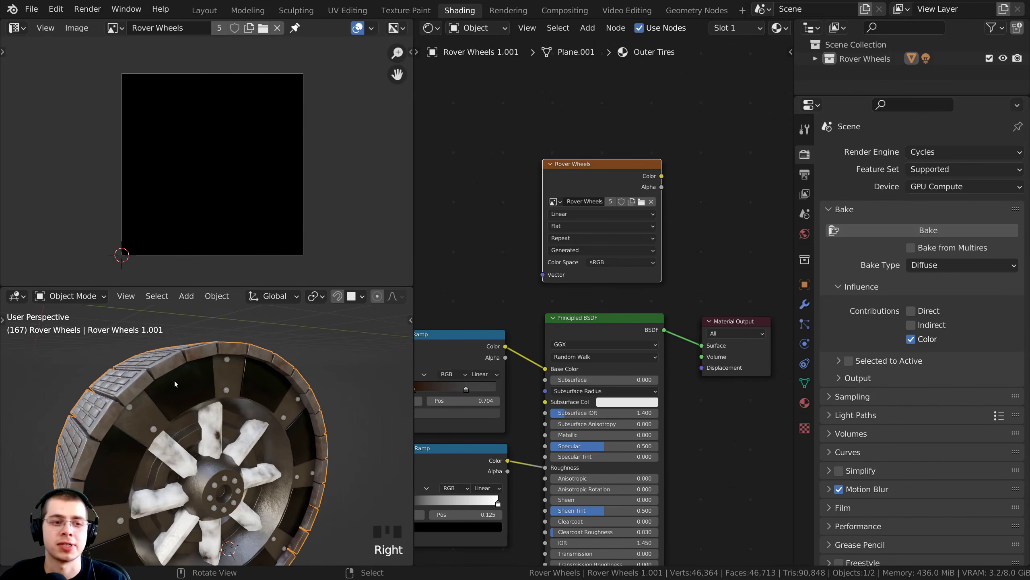
pyautogui.press('a')
pyautogui.press('a')
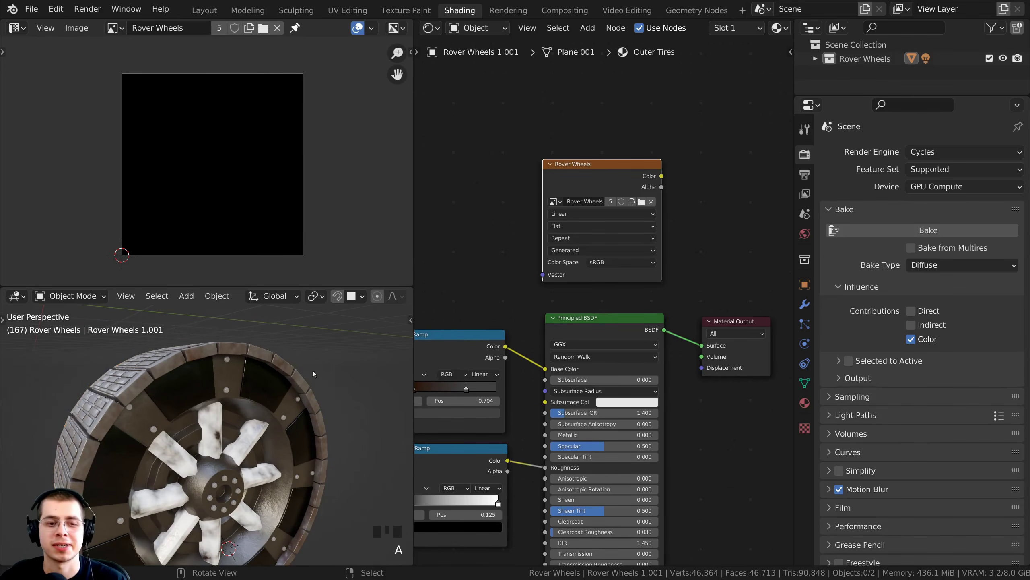
# Select the wheel object, show its material list and select the Rover Wheels image texture node in the Outer Tires material
pyautogui.rightClick(236, 371)
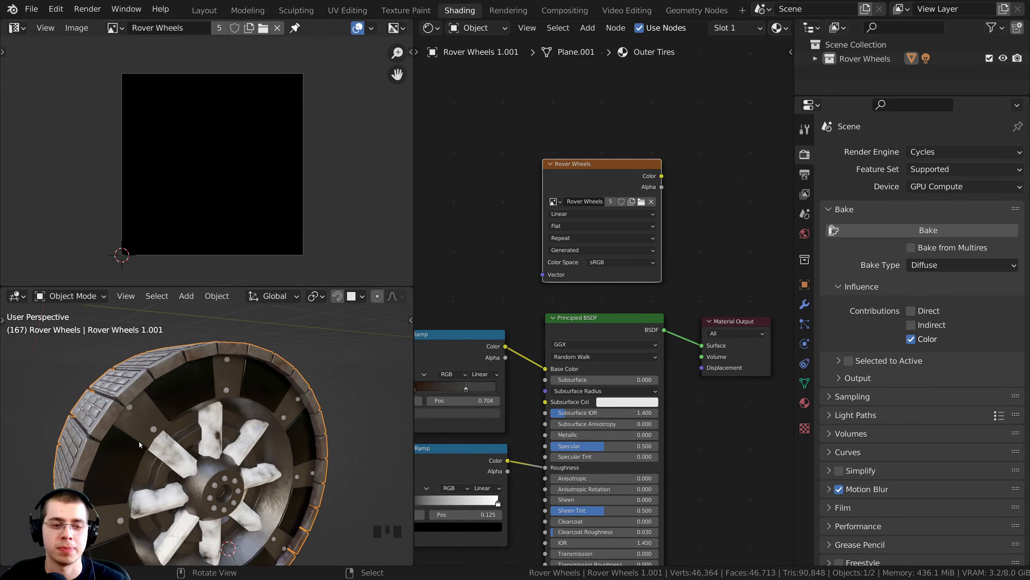
pyautogui.click(804, 402)
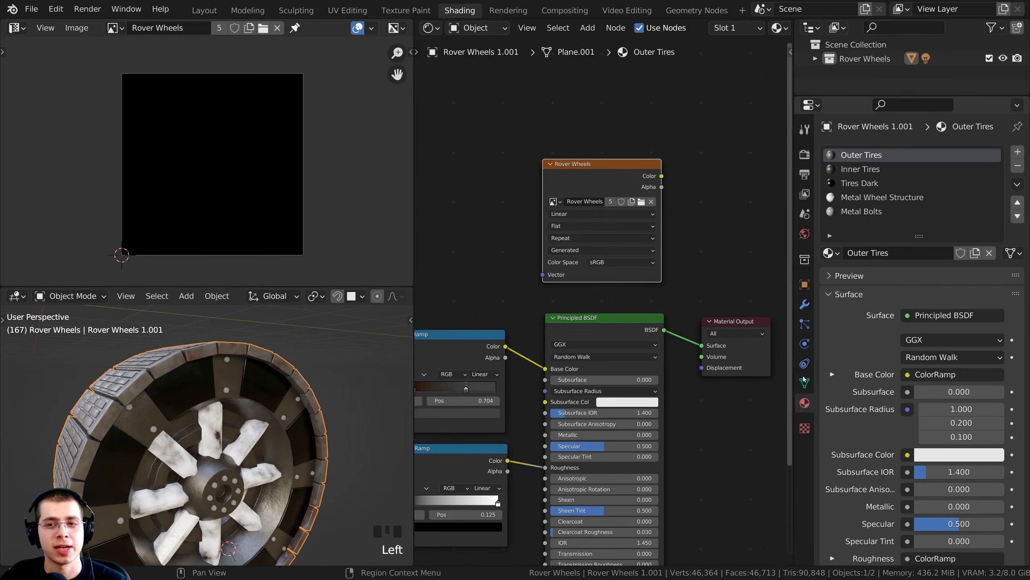
pyautogui.scroll(4, 571, 204)
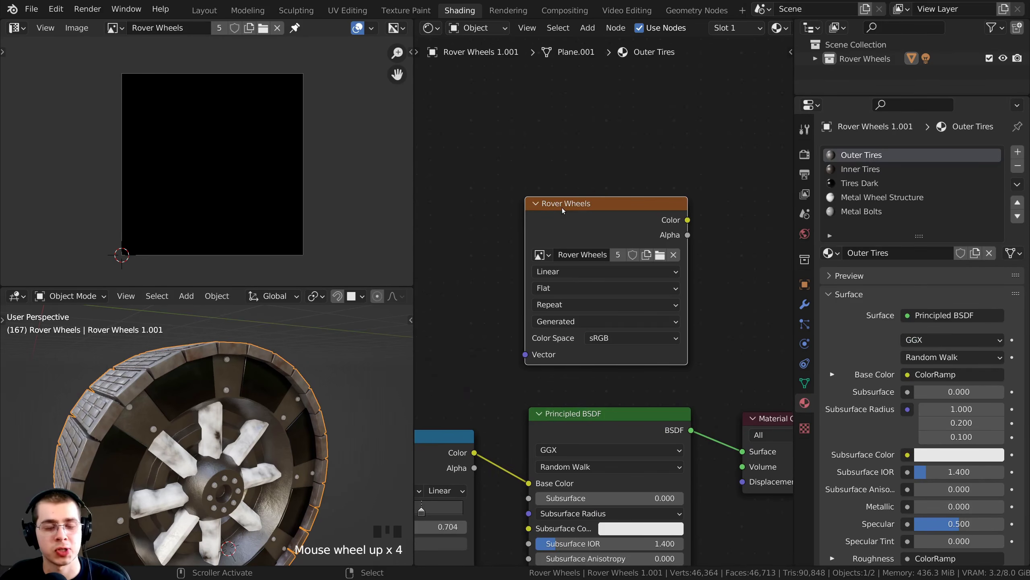
pyautogui.click(563, 208)
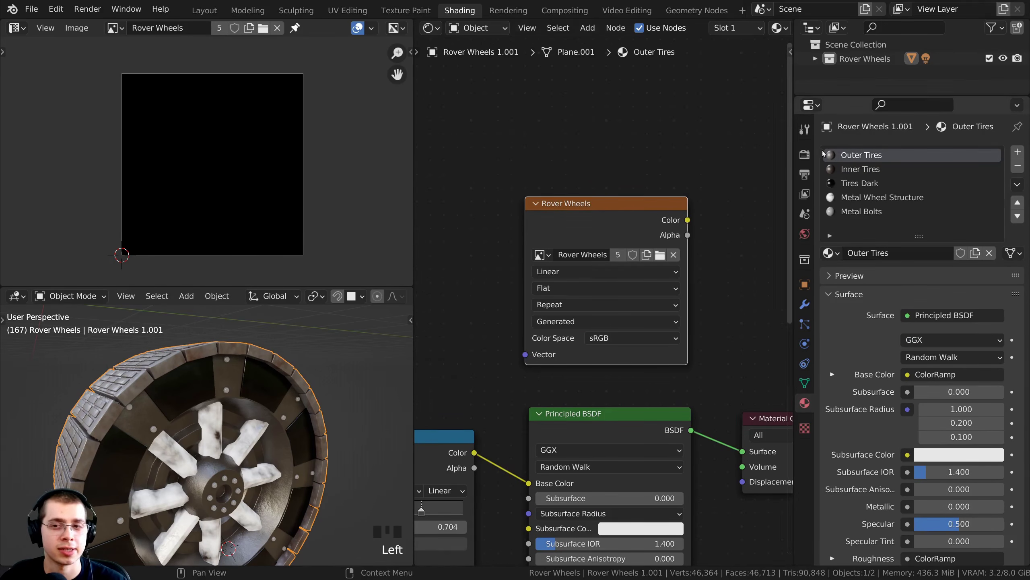
pyautogui.scroll(2, 603, 303)
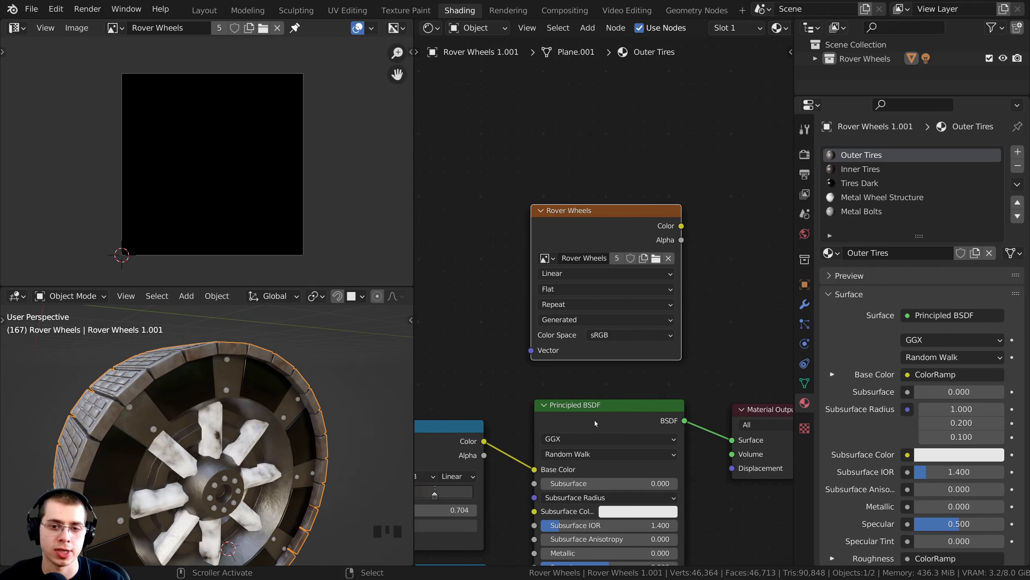
pyautogui.click(576, 378)
pyautogui.click(533, 206)
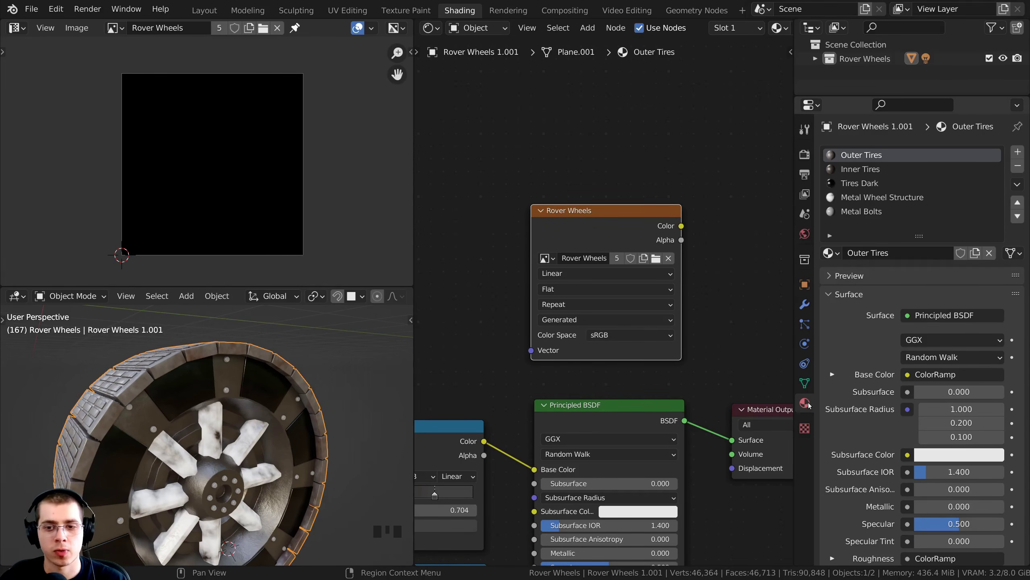
# Select the Rover Wheels image node in the Inner Tires, Tires Dark, Metal Wheel Structure and Metal Bolts materials, and return to Outer Tires
pyautogui.click(855, 170)
pyautogui.click(857, 170)
pyautogui.click(860, 183)
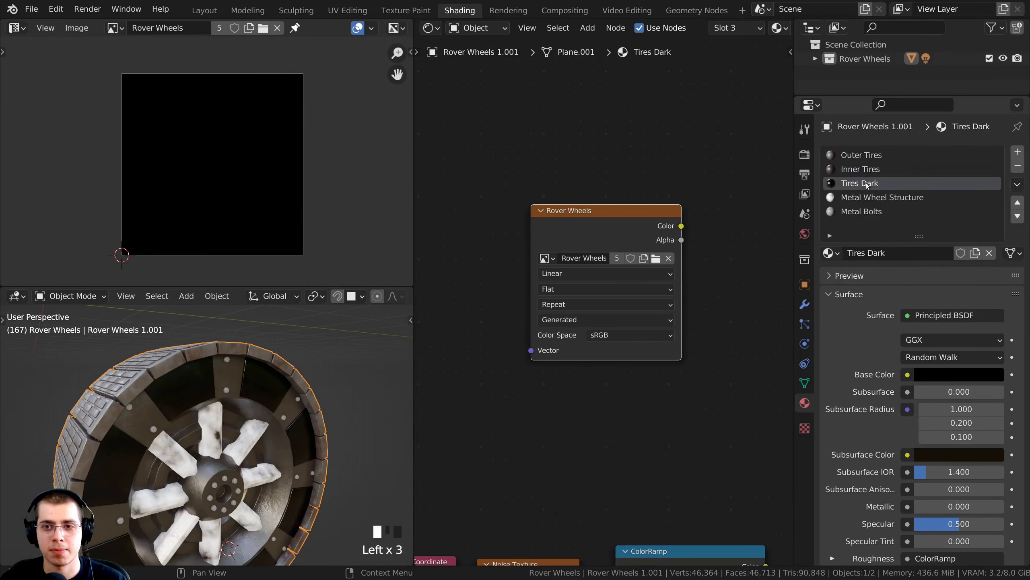
pyautogui.click(615, 222)
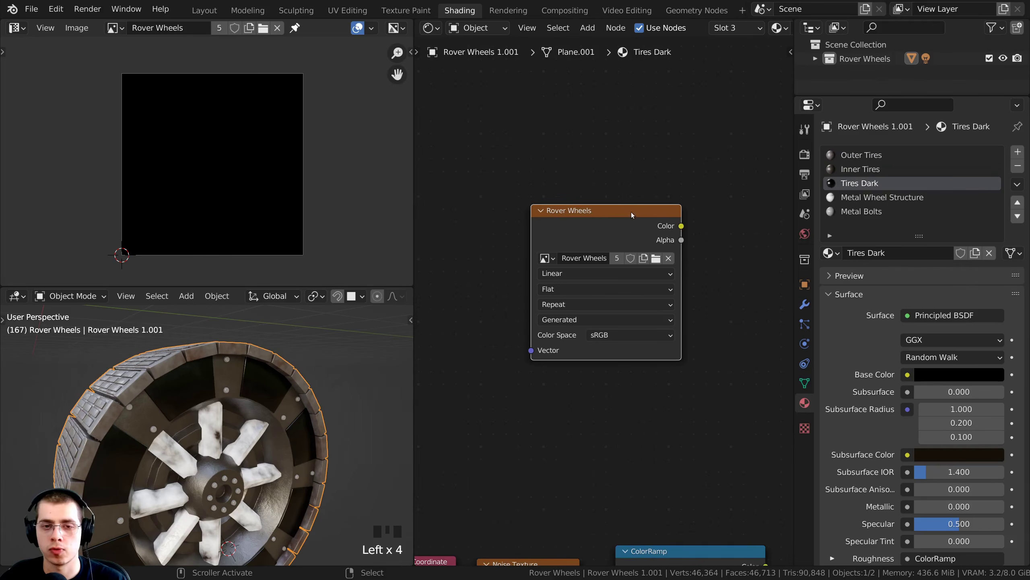
pyautogui.click(892, 197)
pyautogui.click(577, 230)
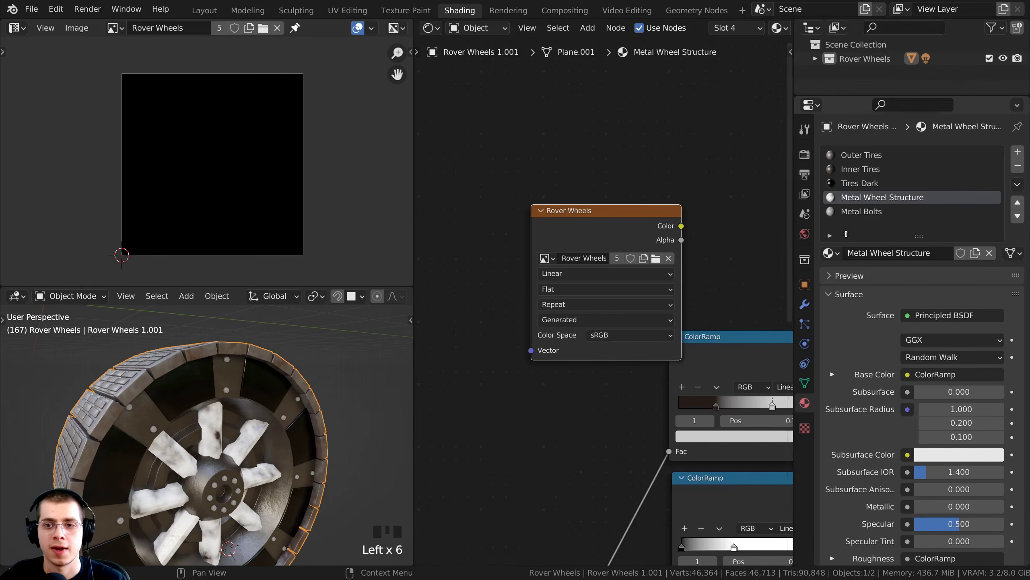
pyautogui.click(862, 211)
pyautogui.click(630, 240)
pyautogui.click(852, 197)
pyautogui.click(854, 183)
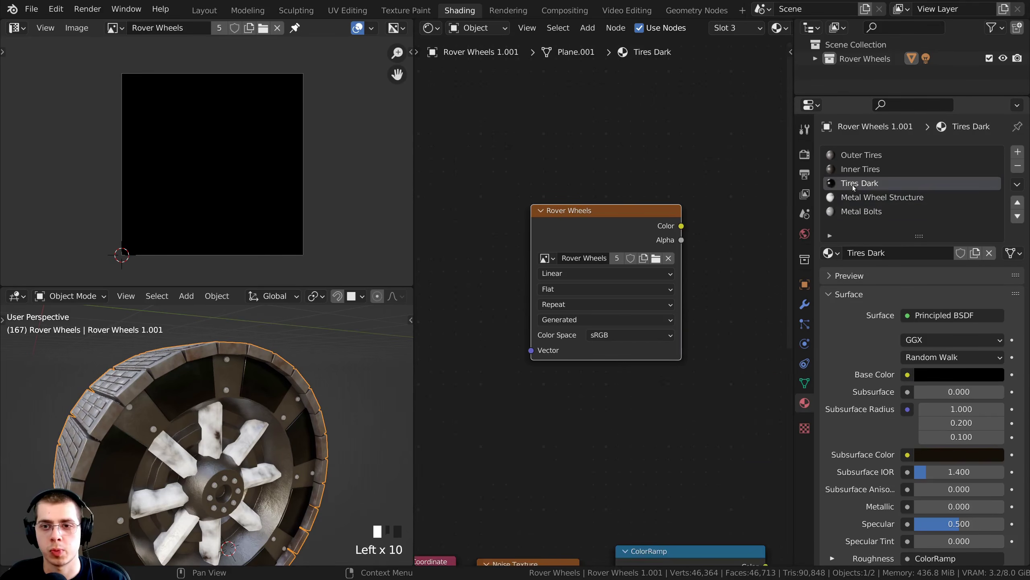
pyautogui.click(855, 168)
pyautogui.click(854, 154)
# Save the blend file and bake the wheel's Diffuse color to the Rover Wheels image from the render properties
pyautogui.click(805, 155)
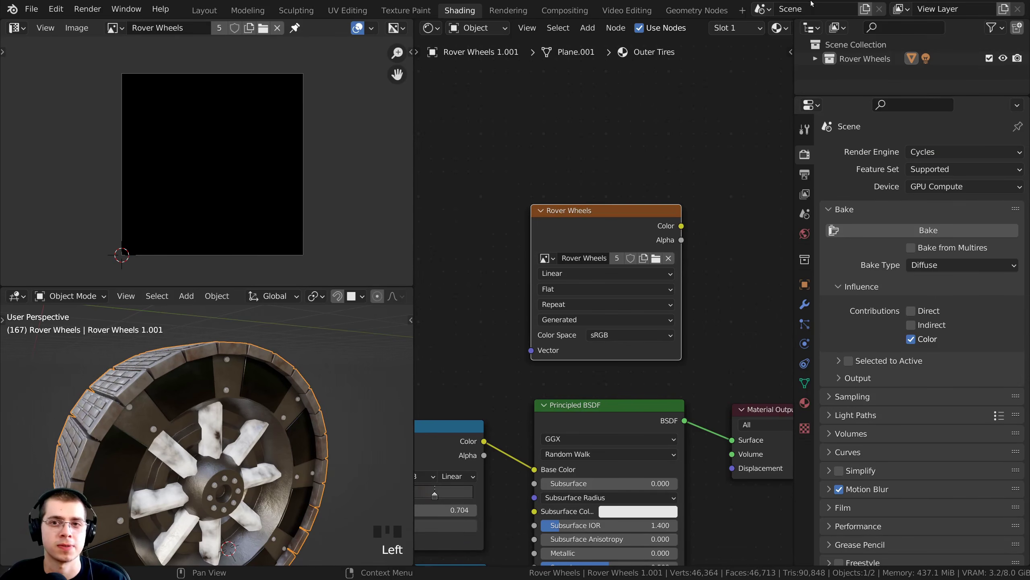
pyautogui.middleClick(190, 146)
pyautogui.moveTo(98, 134); pyautogui.dragTo(102, 125, button='middle')
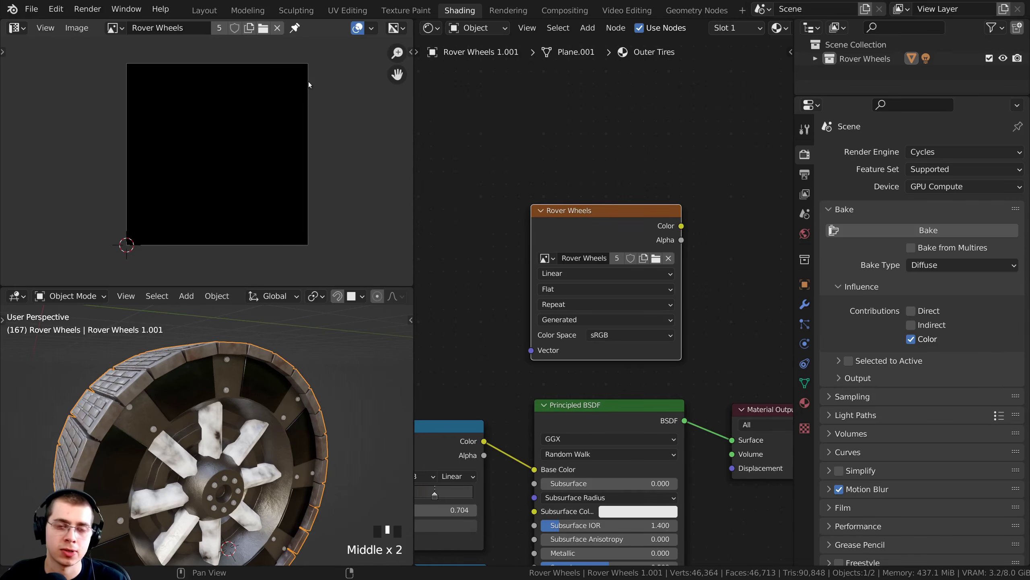
pyautogui.moveTo(347, 143); pyautogui.dragTo(348, 144, button='middle')
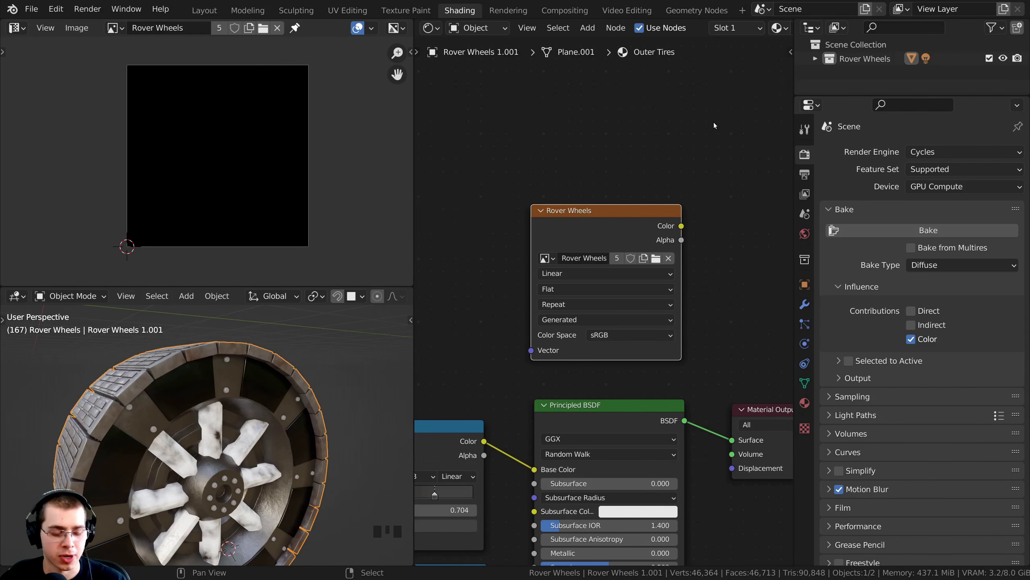
pyautogui.hotkey('ctrl', 's')
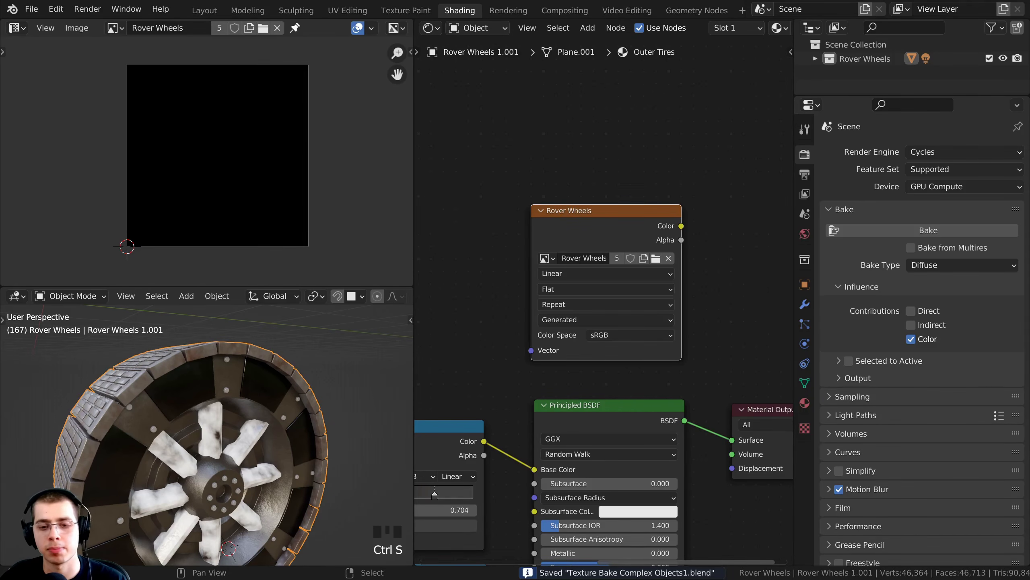
pyautogui.click(904, 230)
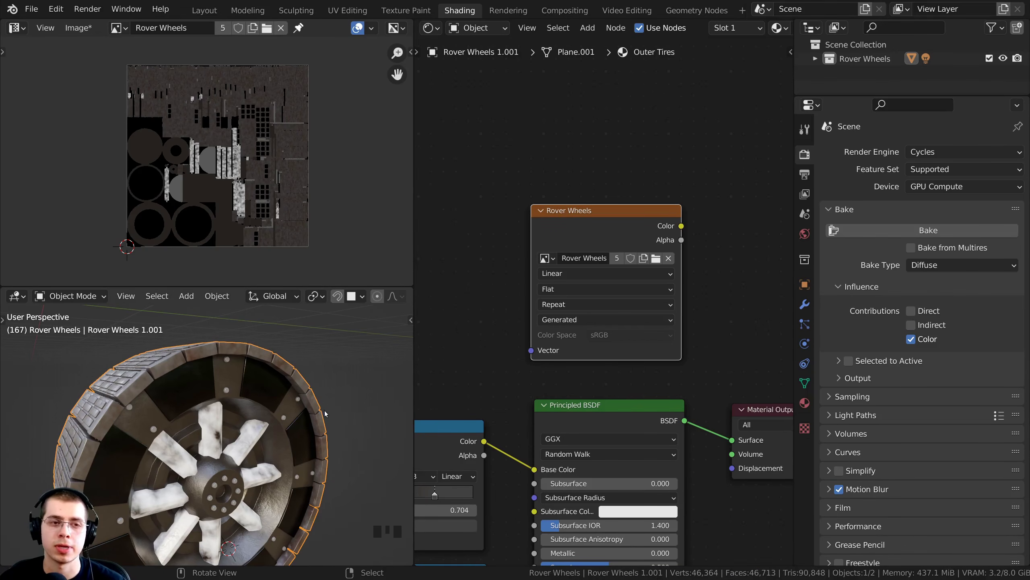
# Zoom in on the baked Rover Wheels image and expand the image editor to full size to examine it
pyautogui.middleClick(301, 162)
pyautogui.scroll(1, 241, 94)
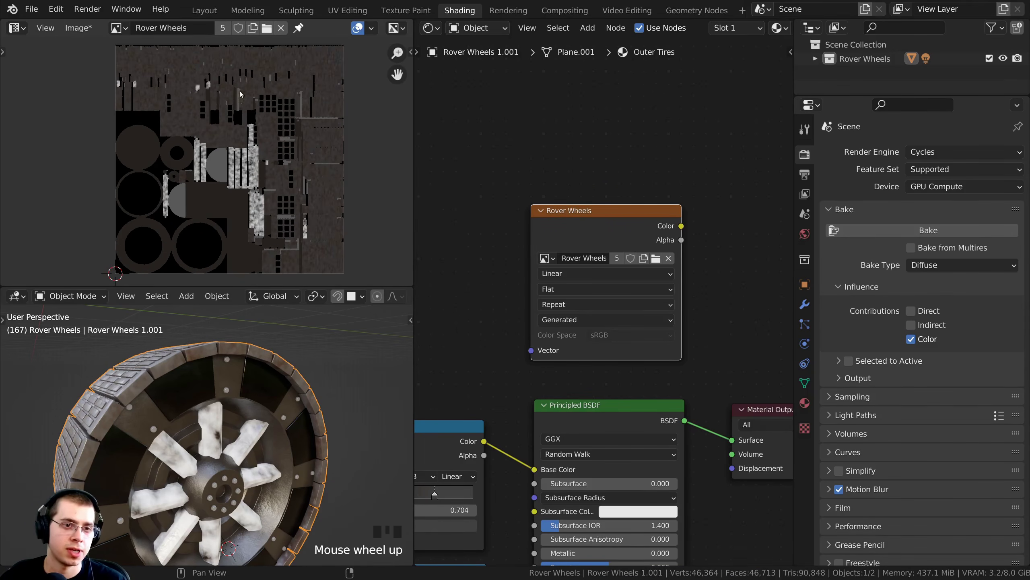
pyautogui.moveTo(223, 130); pyautogui.dragTo(237, 112, button='middle')
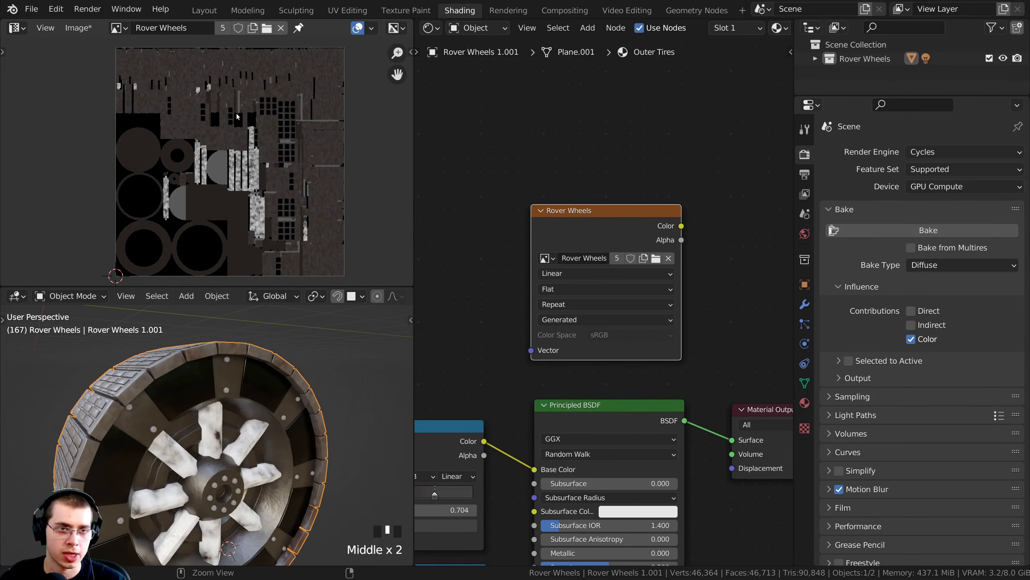
pyautogui.hotkey('ctrl', 'space')
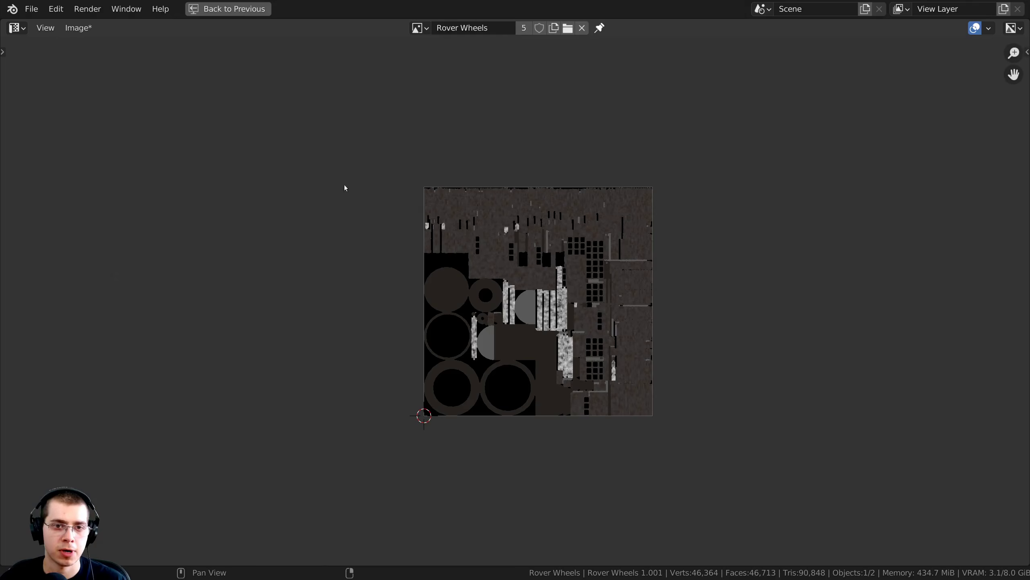
# Examine the baked Rover Wheels color texture up close across its whole area
pyautogui.scroll(5, 445, 279)
pyautogui.moveTo(445, 279); pyautogui.dragTo(373, 320, button='middle')
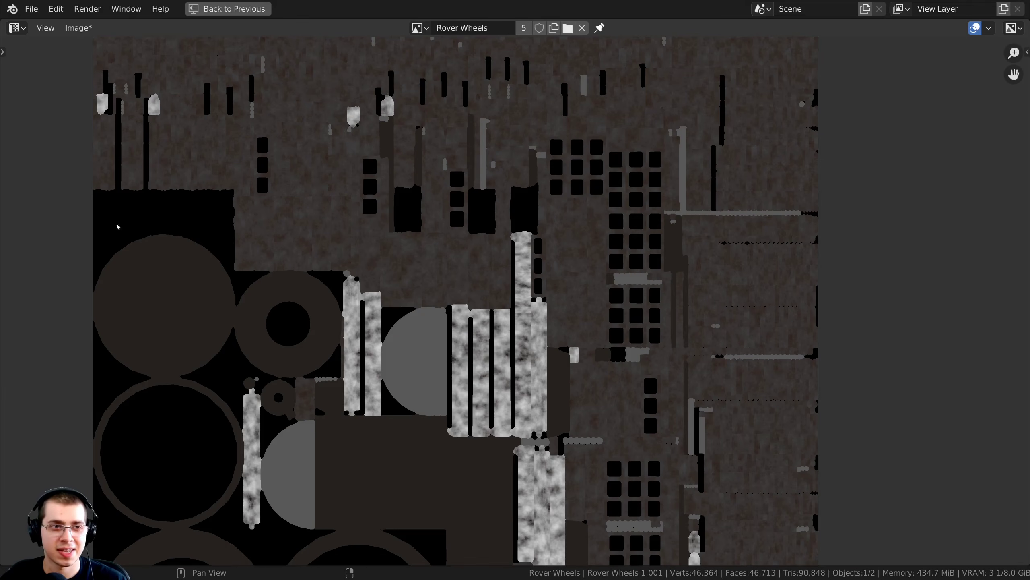
pyautogui.moveTo(408, 498); pyautogui.dragTo(557, 335, button='middle')
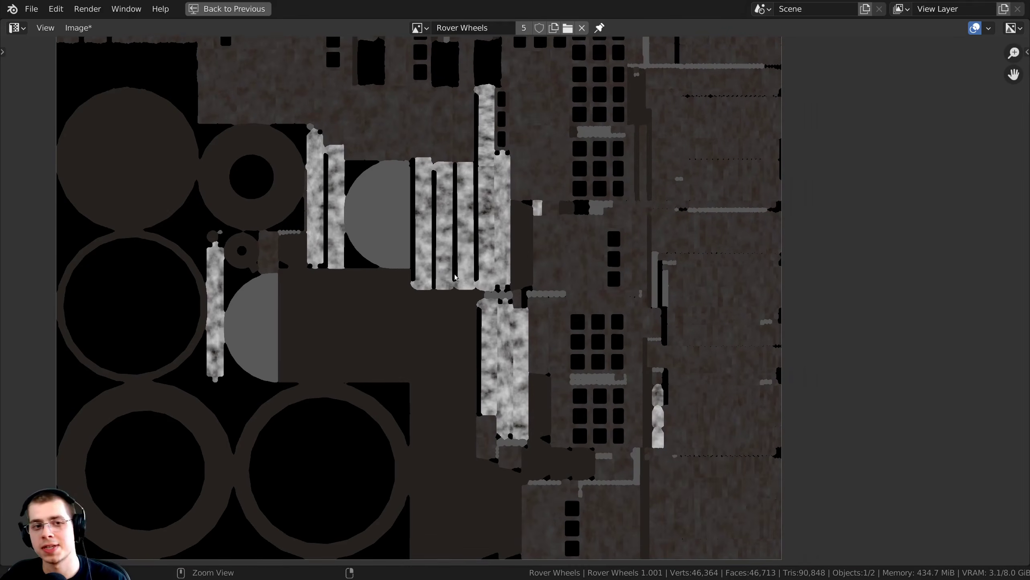
# Enter Edit Mode on the wheel and examine how the bake margins surround the small UV islands in the enlarged image editor
pyautogui.hotkey('ctrl', 'space')
pyautogui.press('Tab')
pyautogui.press('Tab')
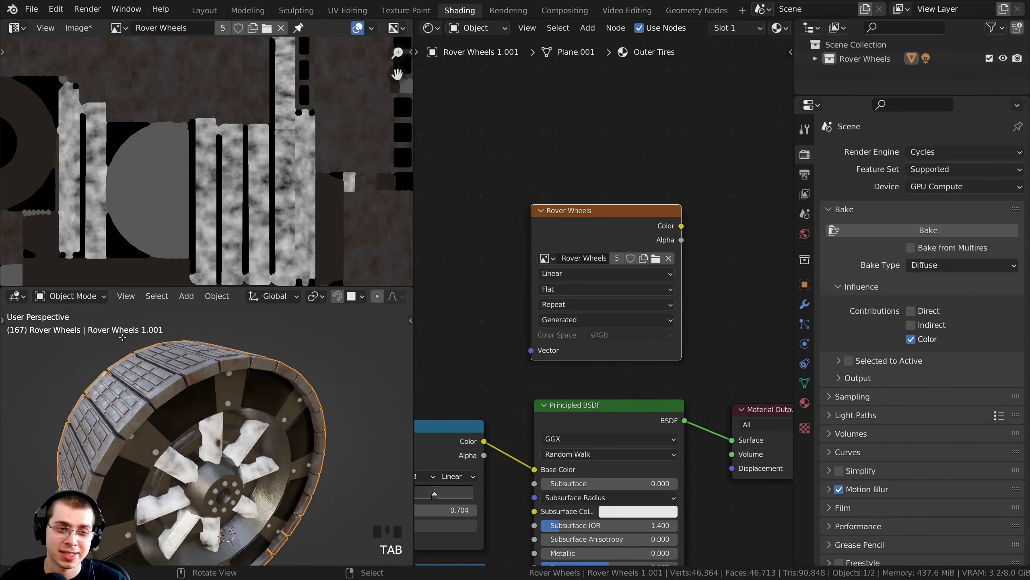
pyautogui.hotkey('ctrl', 'space')
pyautogui.scroll(6, 413, 196)
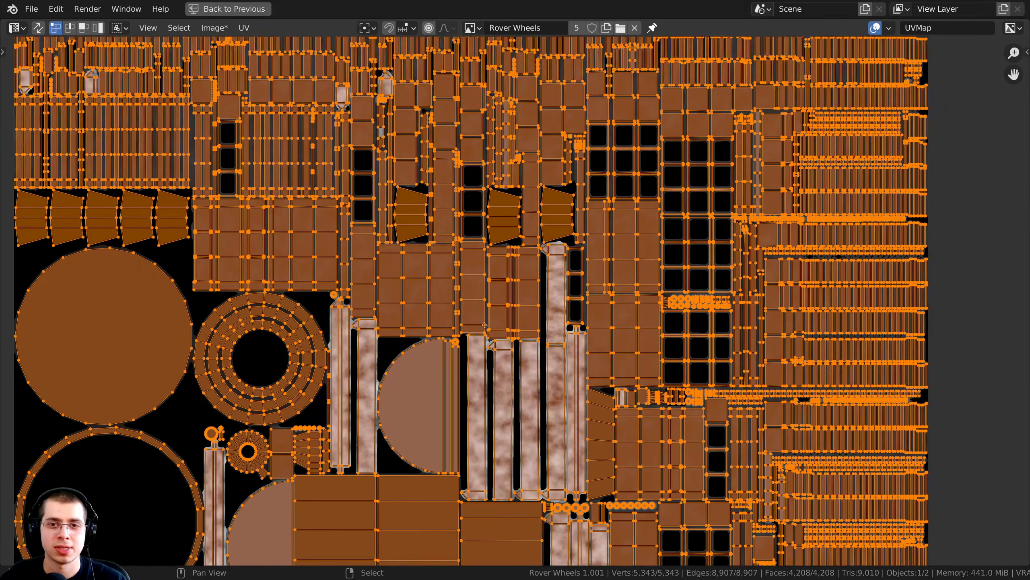
pyautogui.hscroll(6, 642, 248)
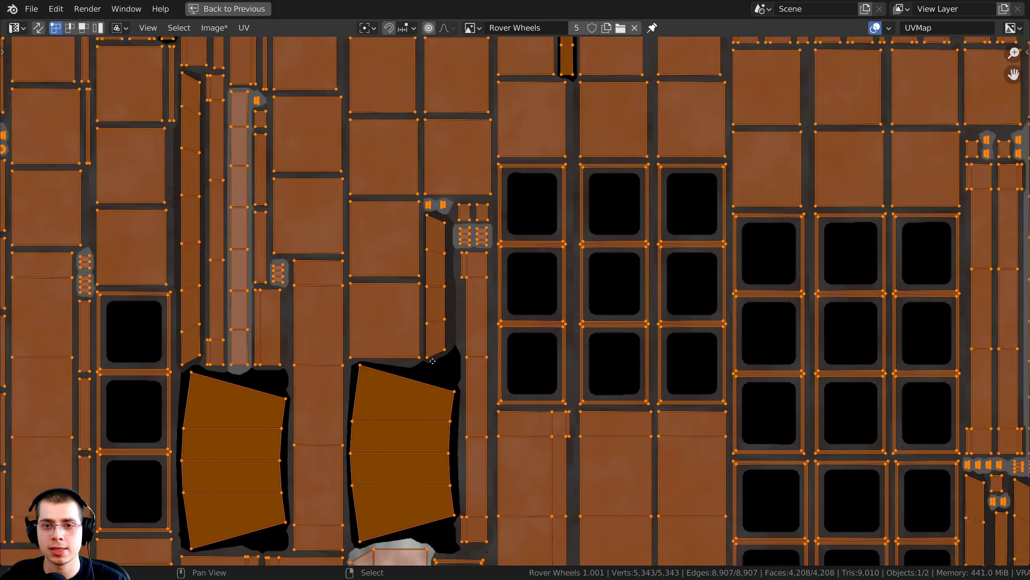
pyautogui.scroll(7, 784, 340)
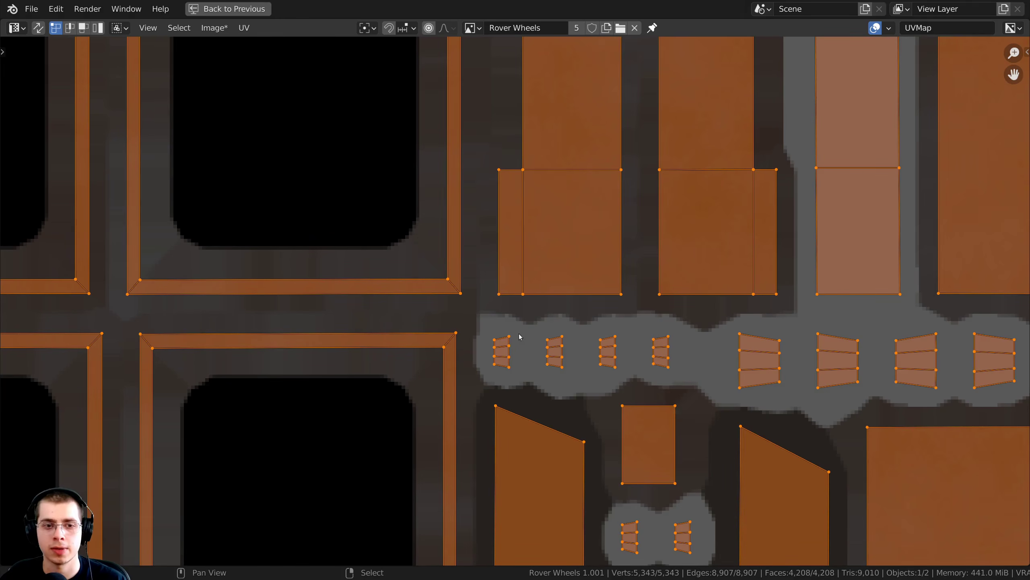
pyautogui.scroll(-1, 515, 339)
pyautogui.scroll(-1, 528, 325)
pyautogui.scroll(2, 615, 325)
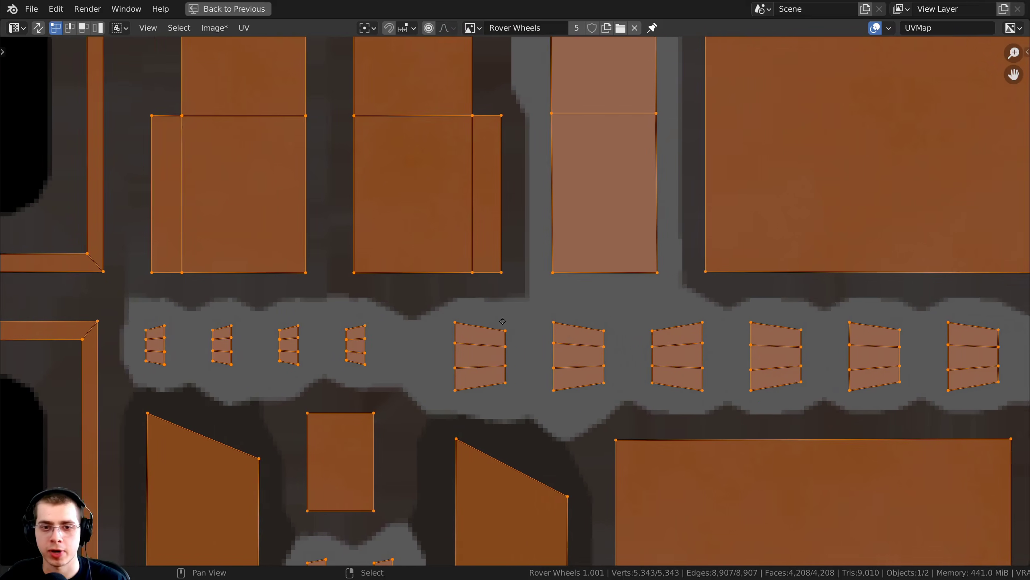
pyautogui.scroll(1, 569, 327)
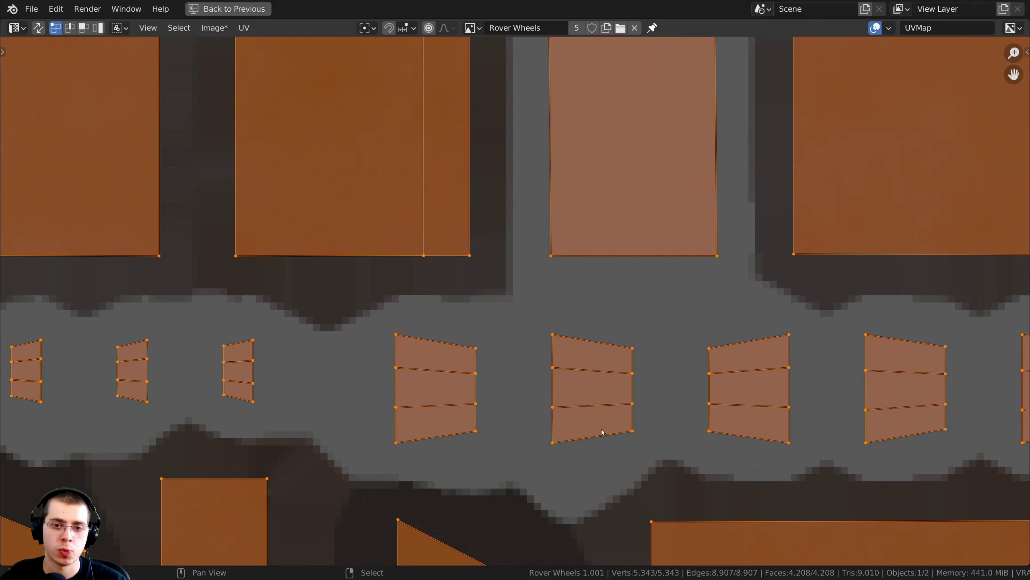
pyautogui.scroll(-5, 625, 353)
pyautogui.scroll(-5, 616, 306)
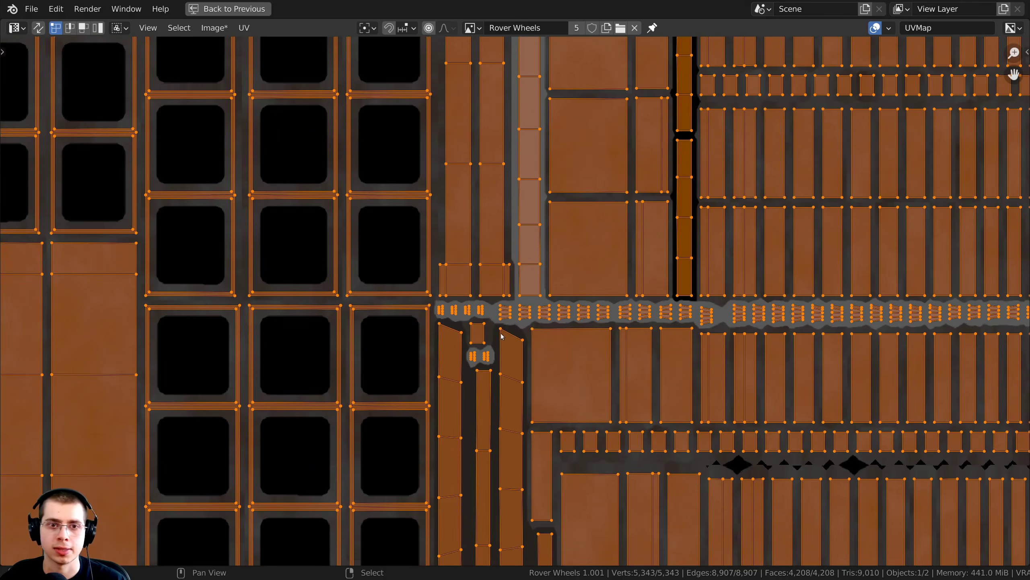
pyautogui.scroll(3, 515, 302)
# Restore the Shading layout, return the wheel to Object Mode and bring the full baked image into view
pyautogui.hotkey('ctrl', 'space')
pyautogui.middleClick(250, 146)
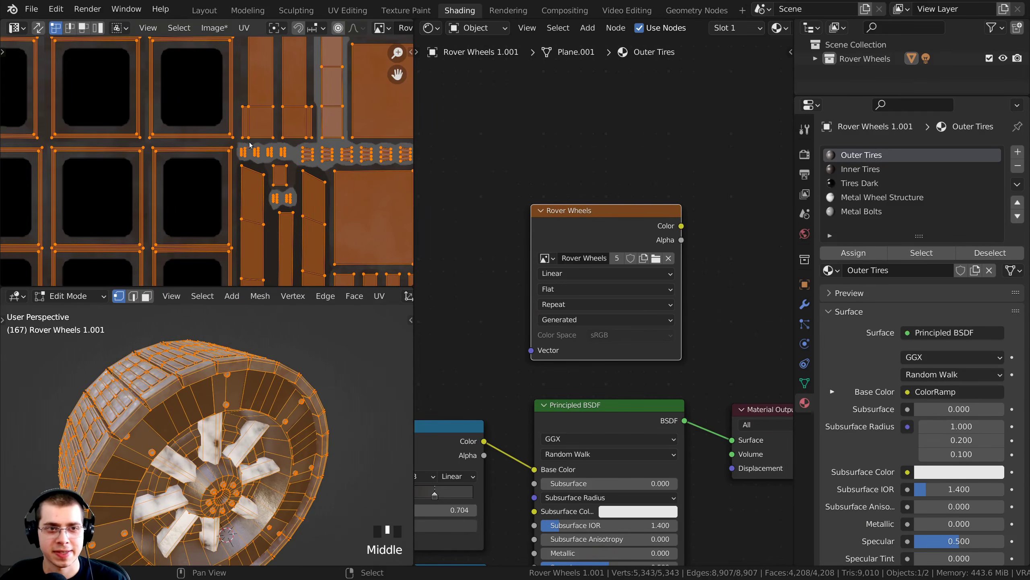
pyautogui.press('Tab')
pyautogui.scroll(-8, 253, 164)
pyautogui.moveTo(253, 164); pyautogui.dragTo(295, 157, button='middle')
pyautogui.scroll(-2, 257, 136)
pyautogui.scroll(-1, 169, 175)
pyautogui.moveTo(169, 176); pyautogui.dragTo(237, 158, button='middle')
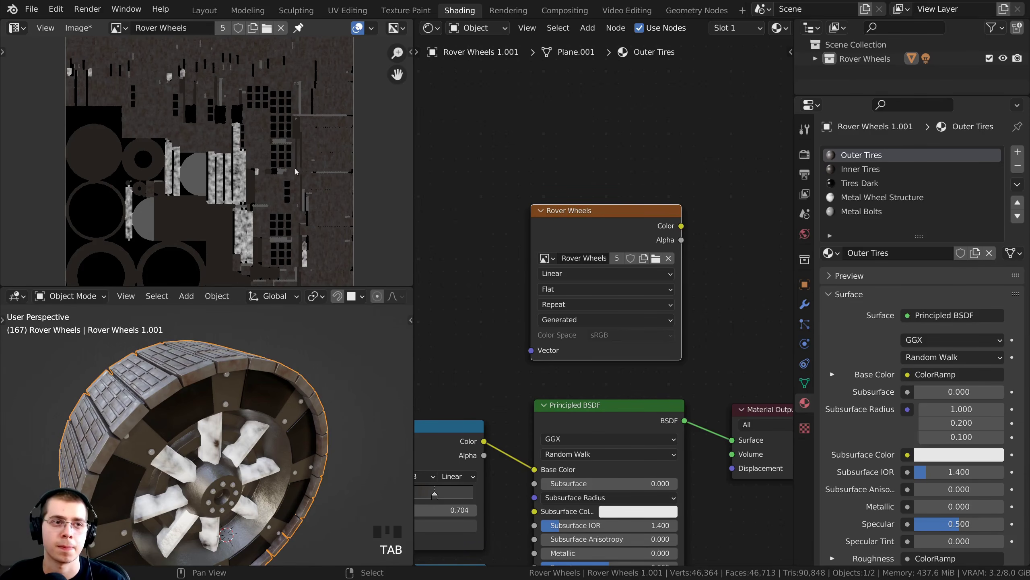
pyautogui.moveTo(295, 172); pyautogui.dragTo(302, 192, button='middle')
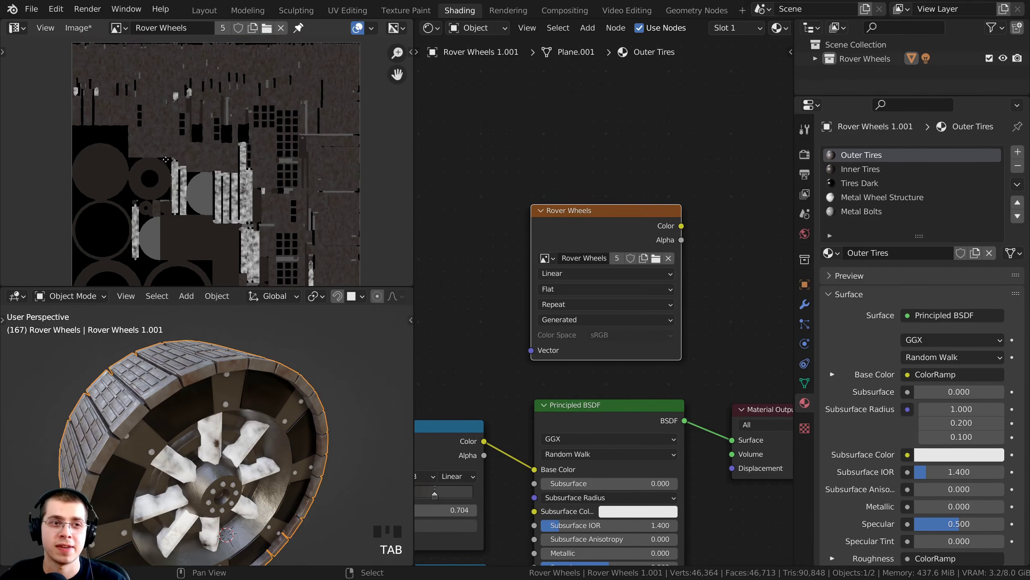
# Start saving the baked image into the Rover Wheel Texture Maps folder with JPEG as the file format
pyautogui.click(79, 27)
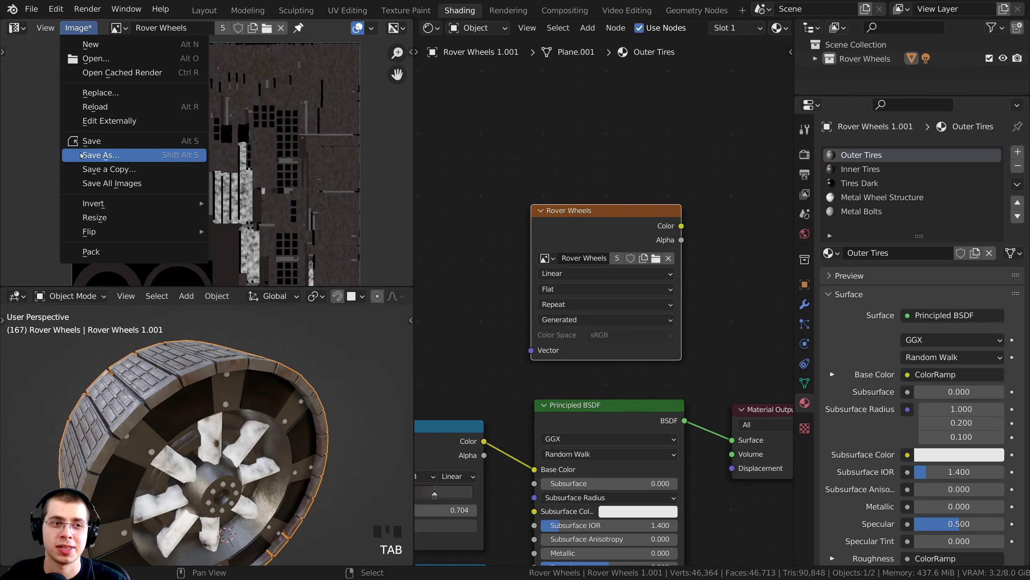
pyautogui.click(134, 156)
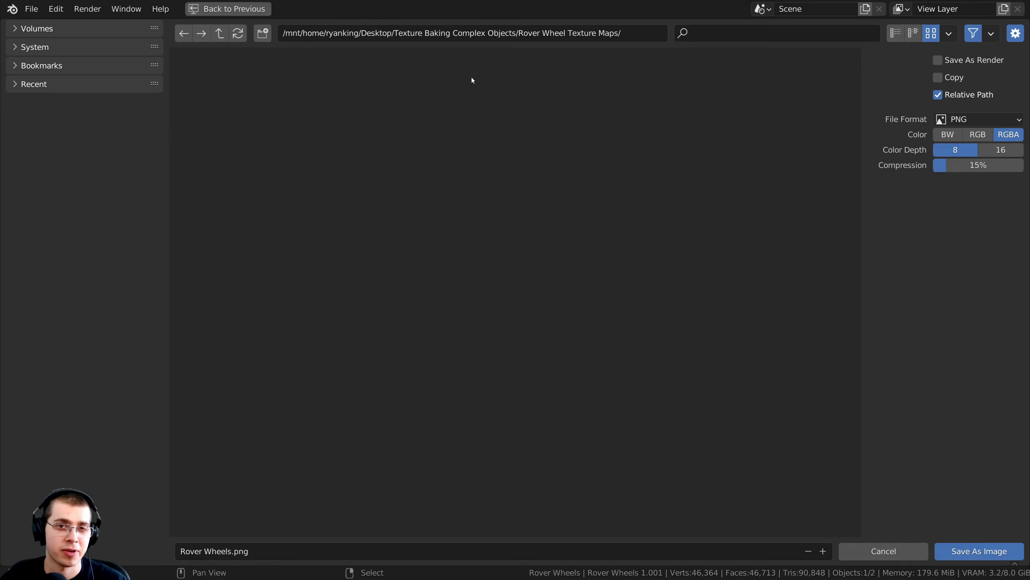
pyautogui.click(522, 38)
pyautogui.moveTo(519, 39); pyautogui.dragTo(615, 40)
pyautogui.click(584, 182)
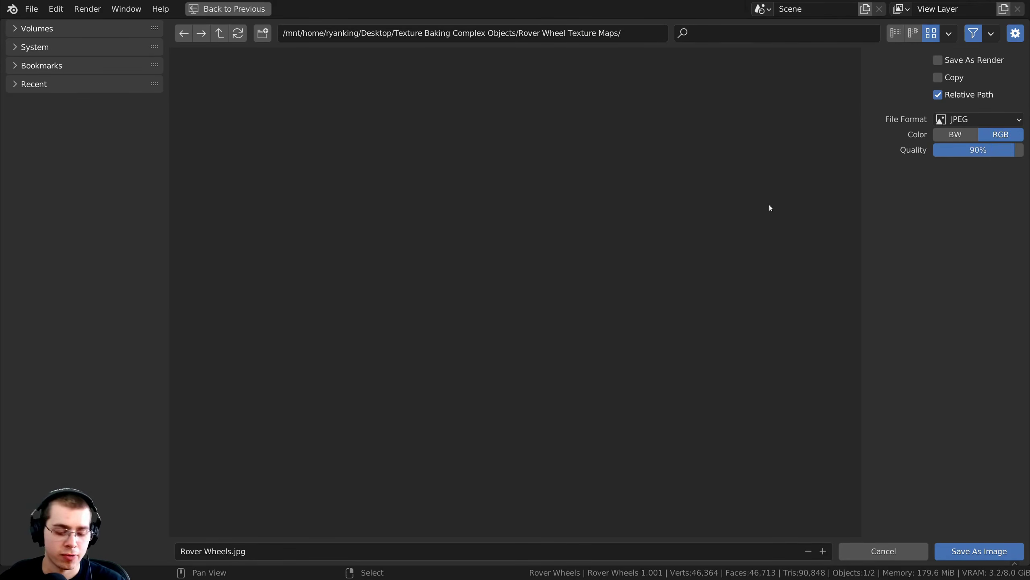
pyautogui.press('n')
pyautogui.press('n')
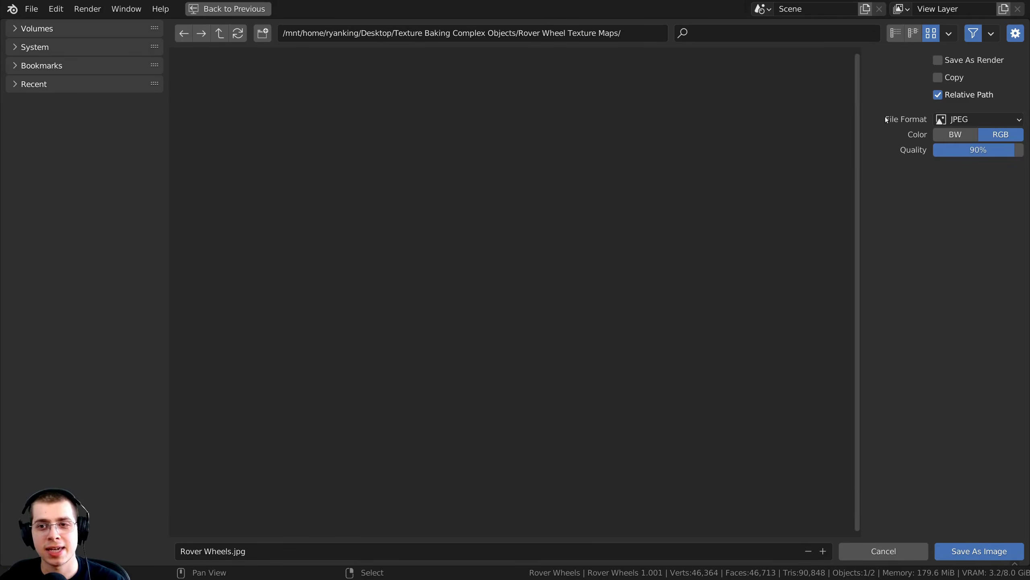
pyautogui.click(958, 118)
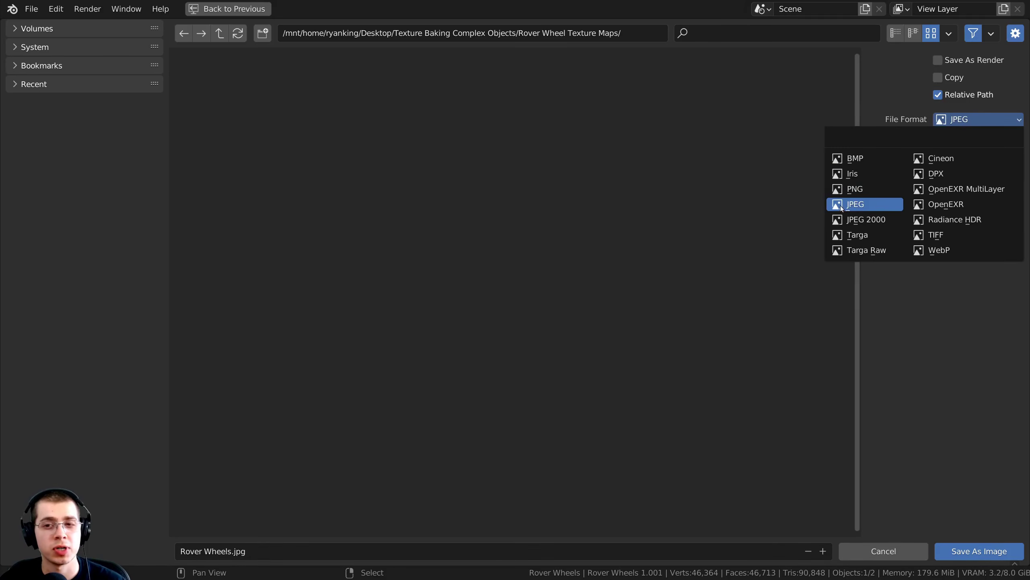
pyautogui.click(856, 205)
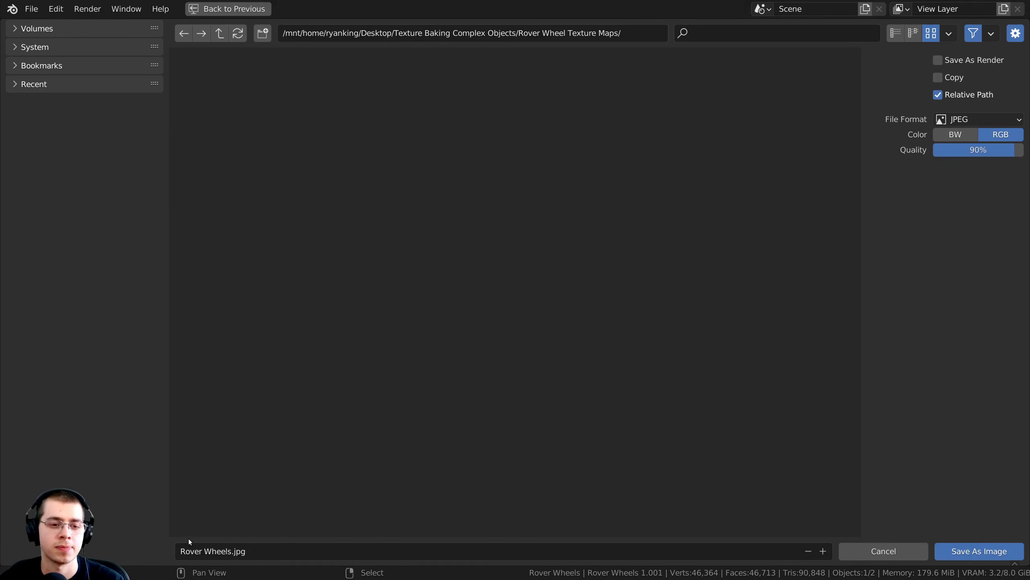
# Name the file Rover Wheels Color.jpg and save the image
pyautogui.click(231, 551)
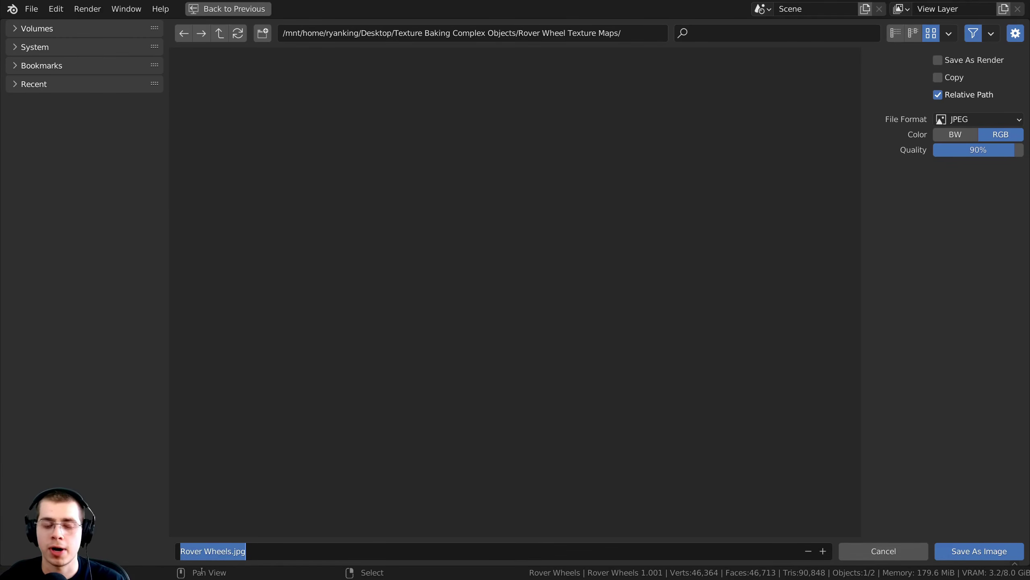
pyautogui.click(231, 552)
pyautogui.write('Colo')
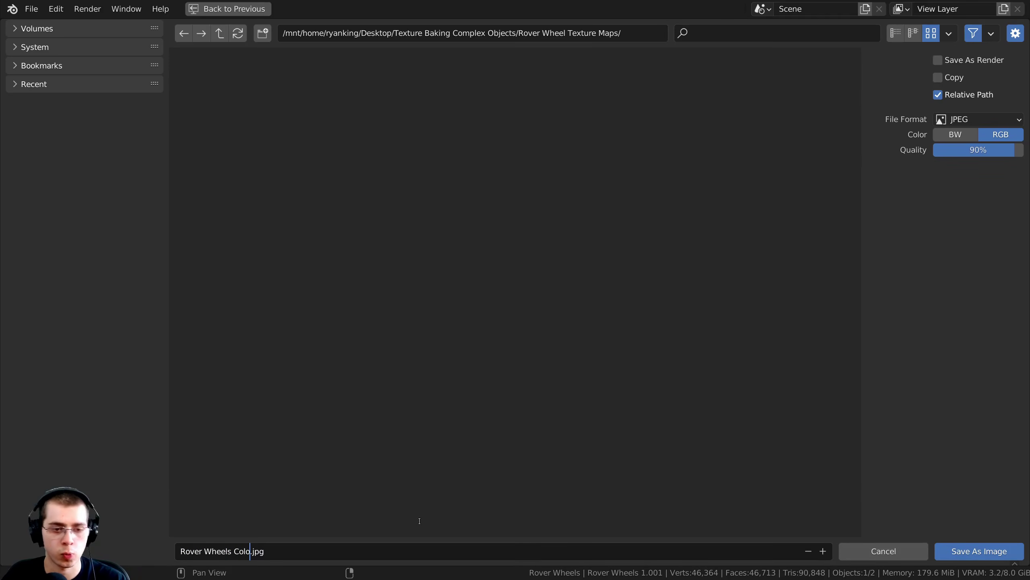
pyautogui.write('r')
pyautogui.press('Return')
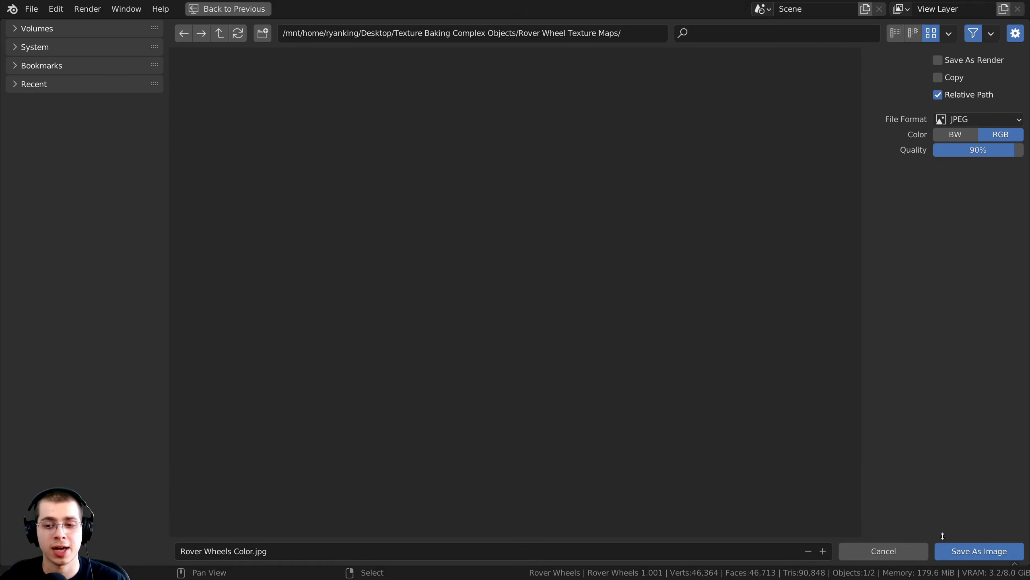
pyautogui.click(970, 553)
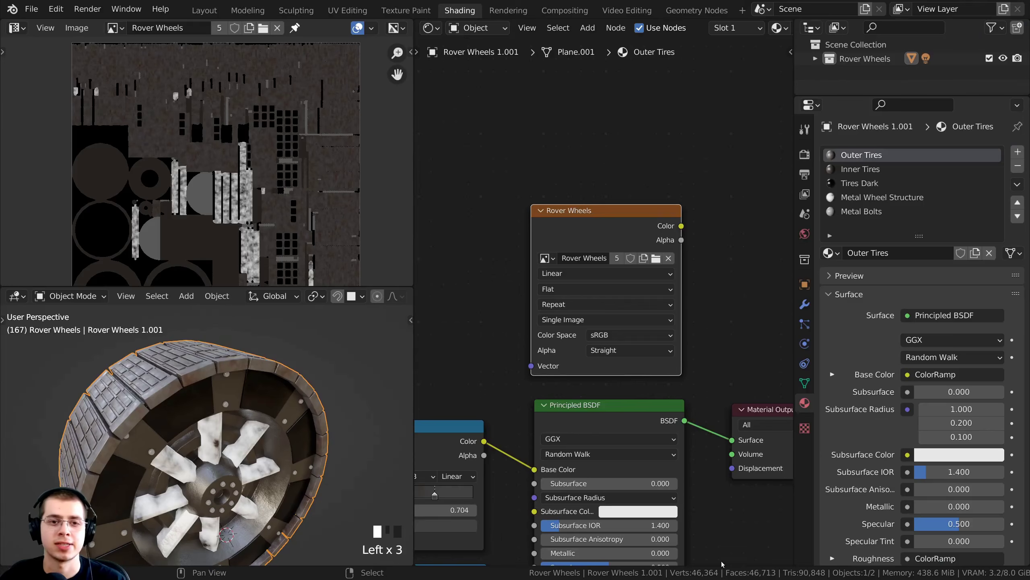
# Widen the shader editor and bring the Rover Wheels image node into close view
pyautogui.moveTo(179, 263); pyautogui.dragTo(162, 268, button='middle')
pyautogui.moveTo(254, 168); pyautogui.dragTo(270, 151, button='middle')
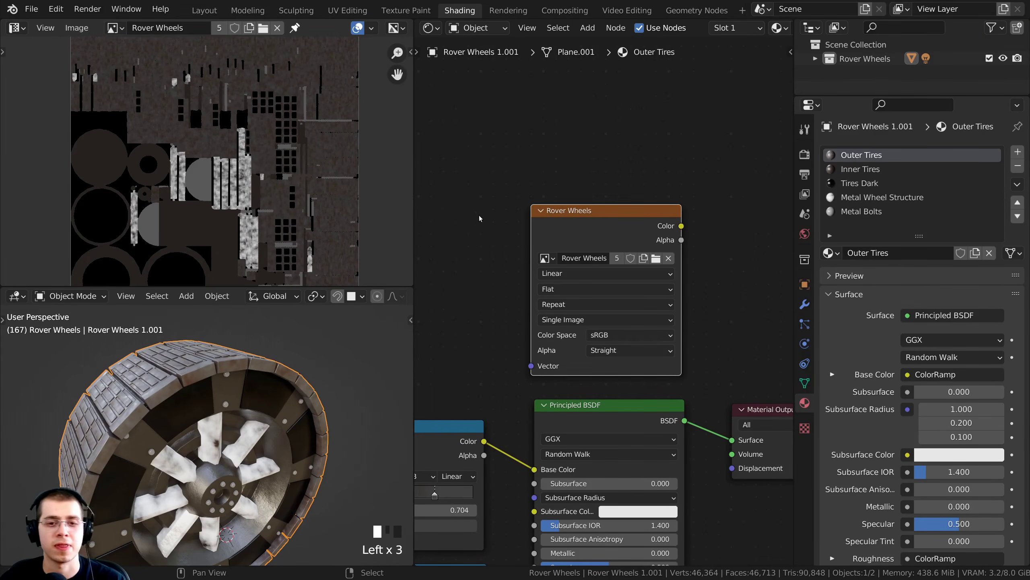
pyautogui.moveTo(599, 221); pyautogui.dragTo(610, 175, button='middle')
pyautogui.moveTo(413, 162); pyautogui.dragTo(370, 162)
pyautogui.scroll(1, 514, 301)
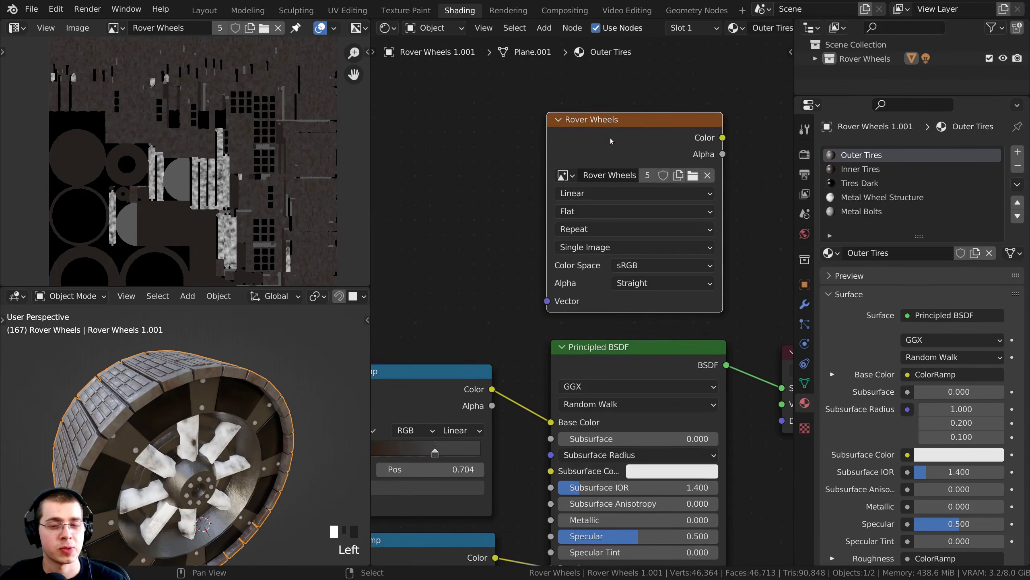
pyautogui.scroll(1, 552, 235)
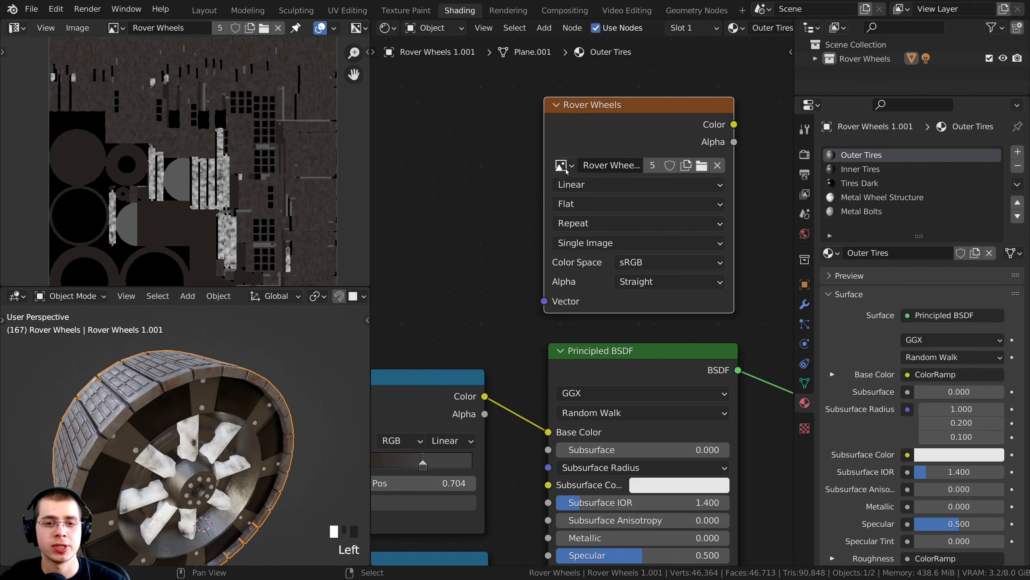
# Examine the image node's Color Space options and the ColorRamp nodes feeding the Principled BSDF's base color and roughness
pyautogui.click(624, 261)
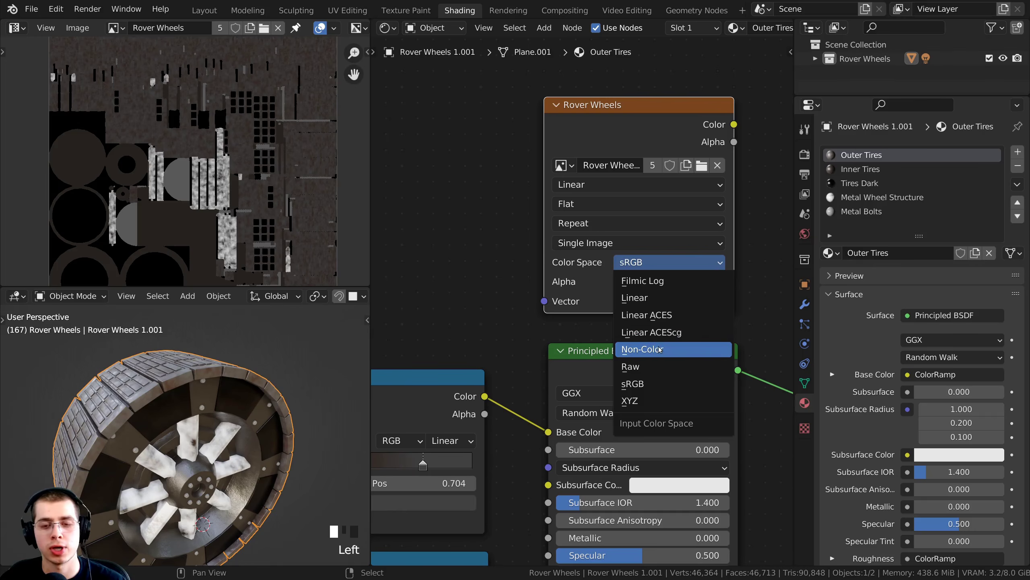
pyautogui.scroll(-1, 545, 299)
pyautogui.click(673, 220)
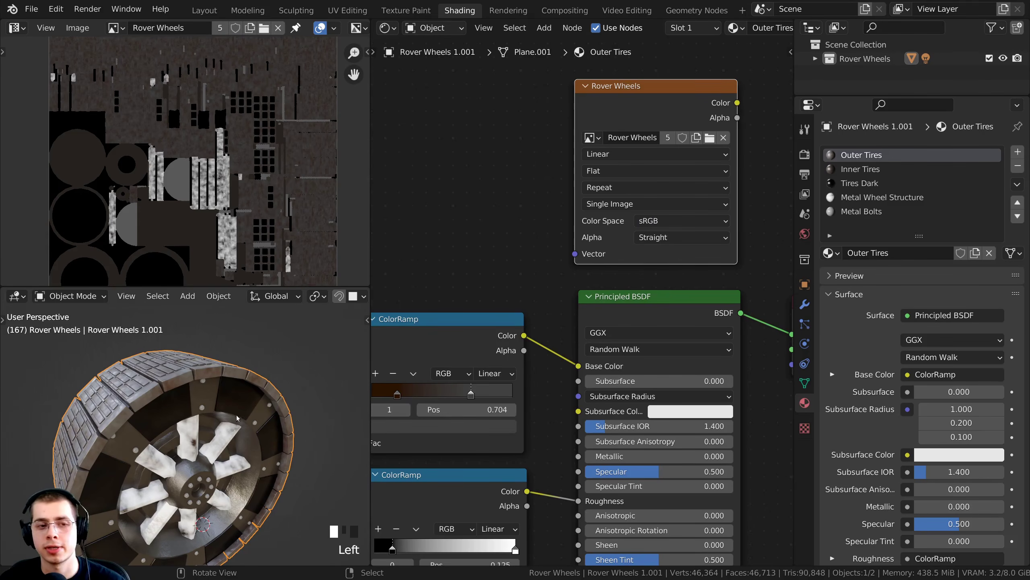
pyautogui.moveTo(561, 408); pyautogui.dragTo(611, 348, button='middle')
pyautogui.scroll(1, 590, 323)
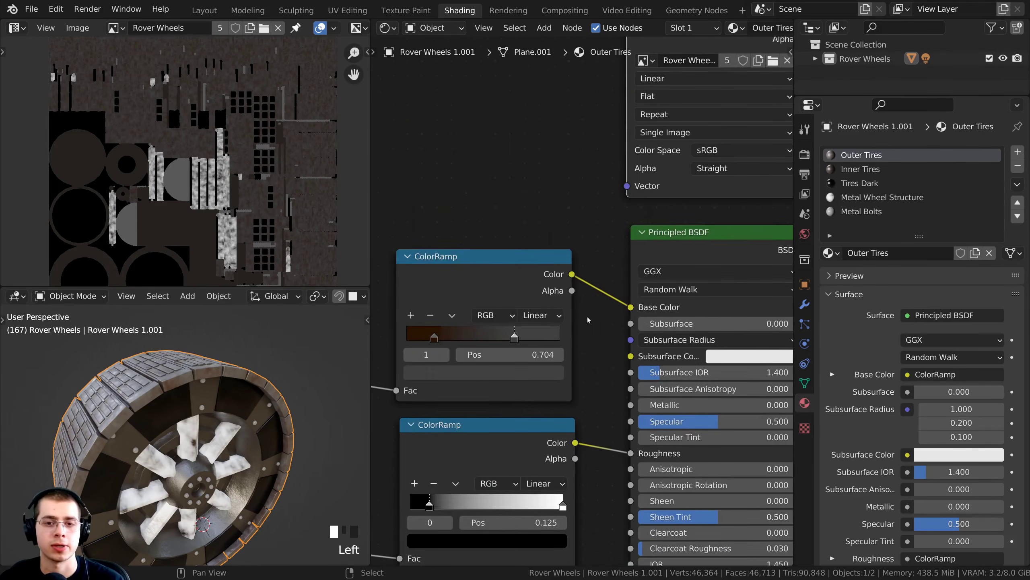
pyautogui.moveTo(517, 431)
pyautogui.mouseDown(button='middle')
pyautogui.moveTo(516, 305)
pyautogui.moveTo(507, 312)
pyautogui.moveTo(475, 283)
pyautogui.moveTo(527, 439)
pyautogui.mouseUp(button='middle')
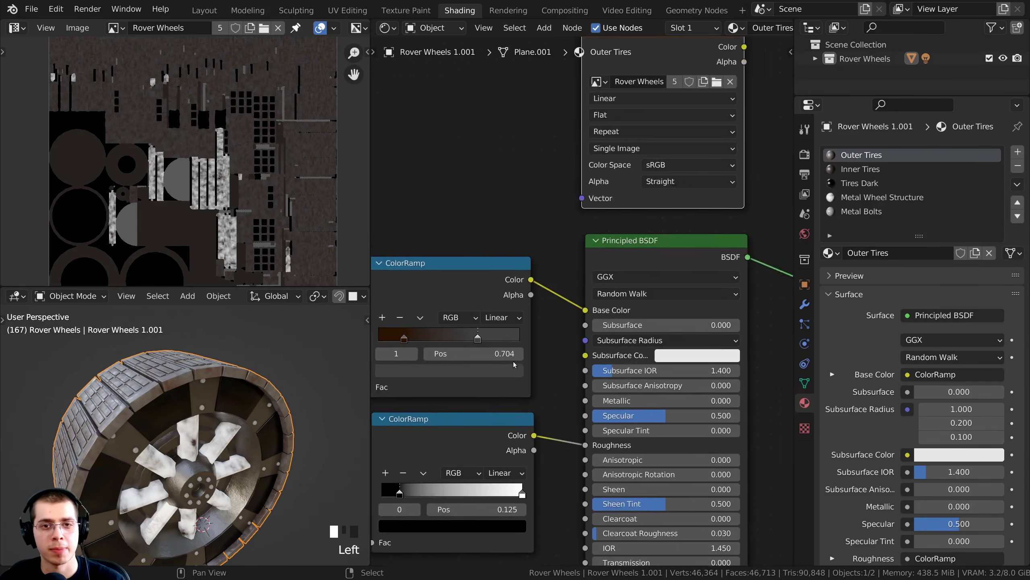
pyautogui.scroll(1, 588, 312)
pyautogui.moveTo(618, 221); pyautogui.dragTo(529, 223, button='middle')
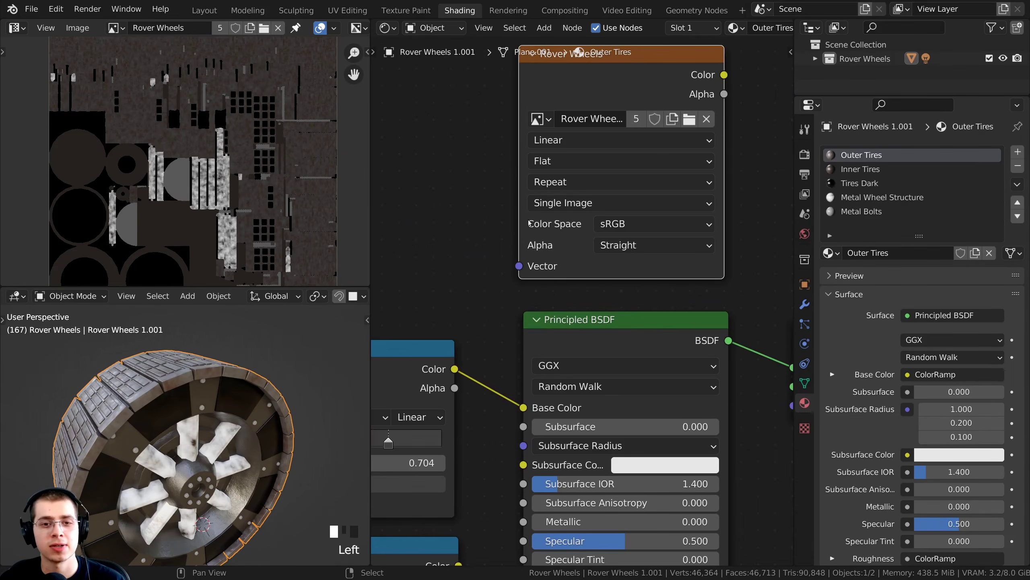
# Set the Rover Wheels image node's color space to Non-Color
pyautogui.click(640, 224)
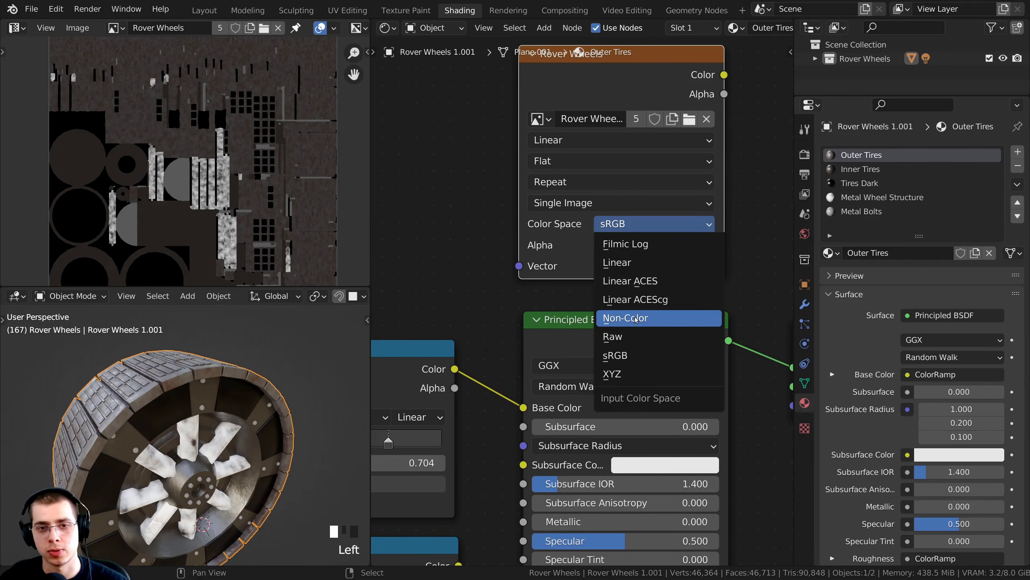
pyautogui.click(635, 318)
pyautogui.click(625, 223)
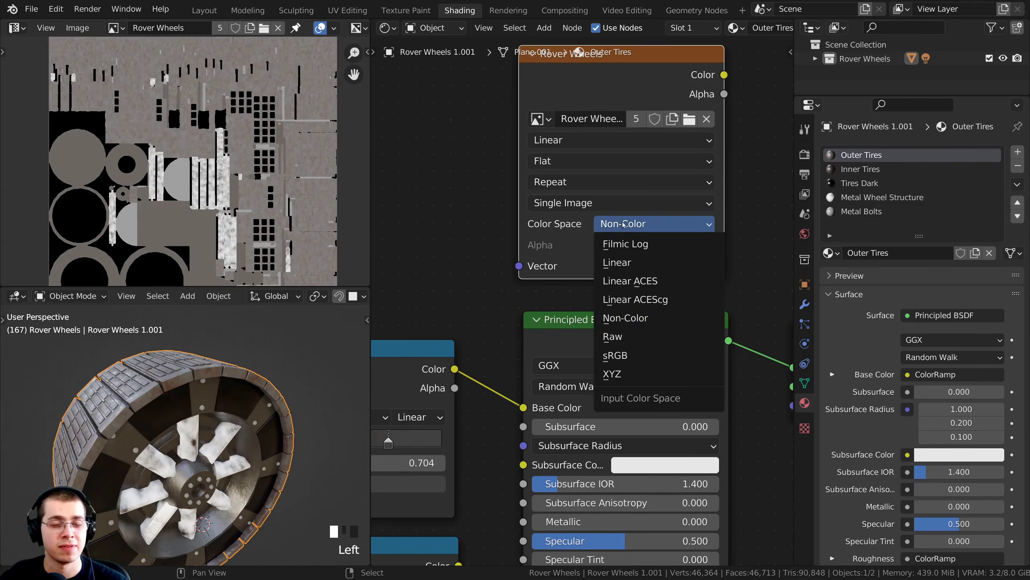
pyautogui.click(627, 317)
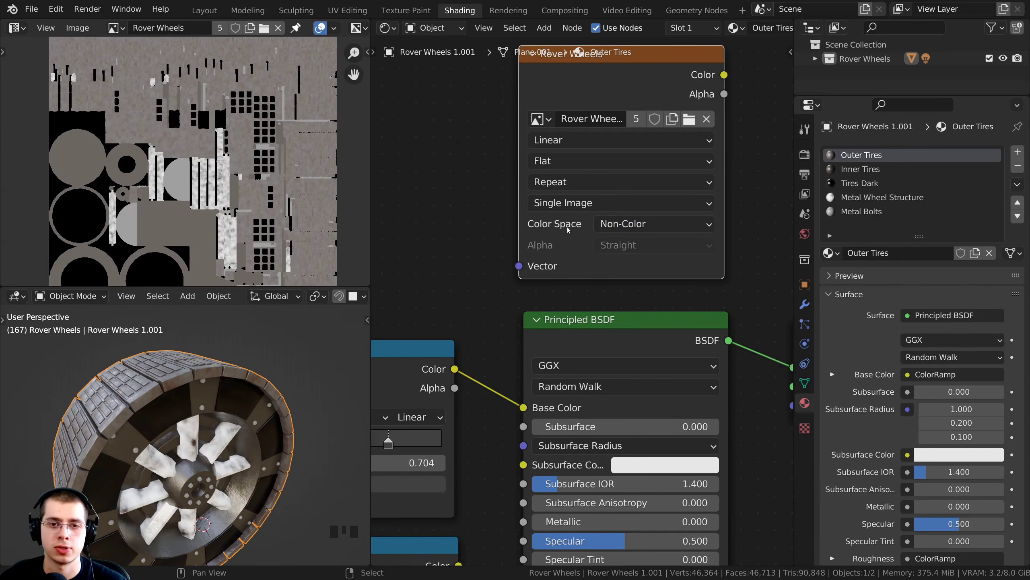
# Check the Rover Wheels image node's color space in each of the five material slots, from Outer Tires to Metal Bolts
pyautogui.moveTo(552, 220); pyautogui.dragTo(553, 240, button='middle')
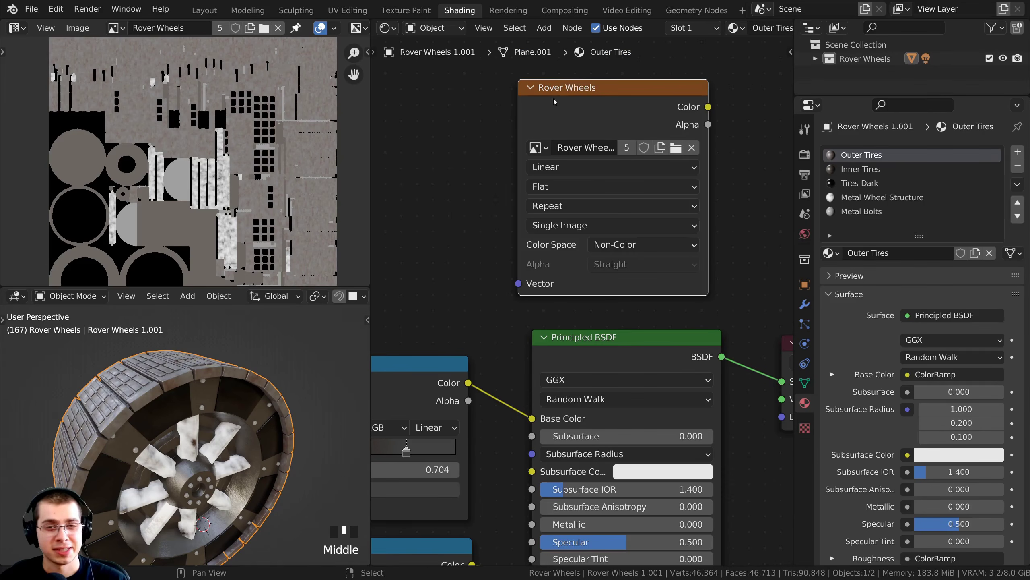
pyautogui.click(853, 171)
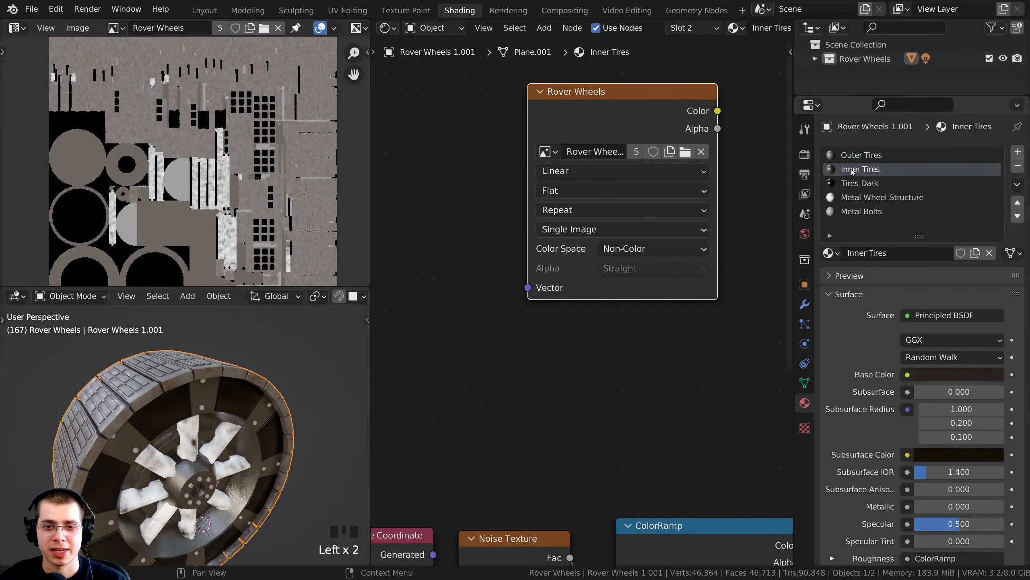
pyautogui.click(858, 183)
pyautogui.click(857, 198)
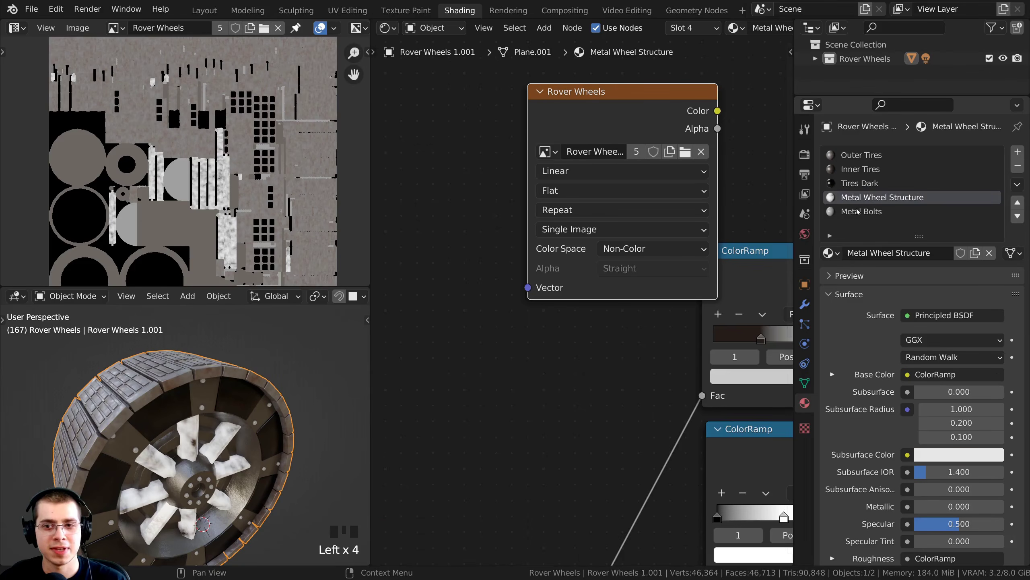
pyautogui.click(858, 211)
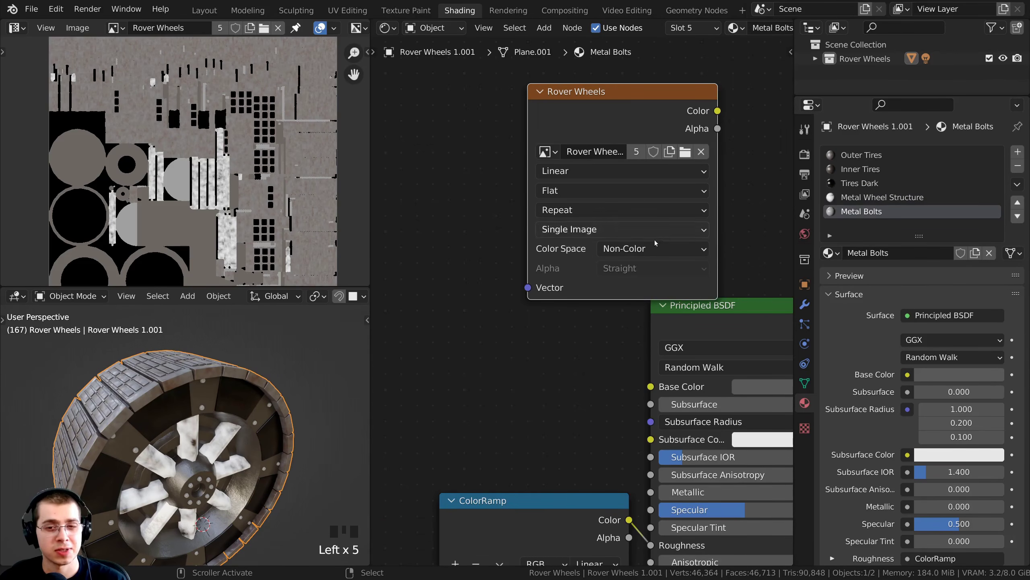
pyautogui.click(856, 196)
pyautogui.click(856, 186)
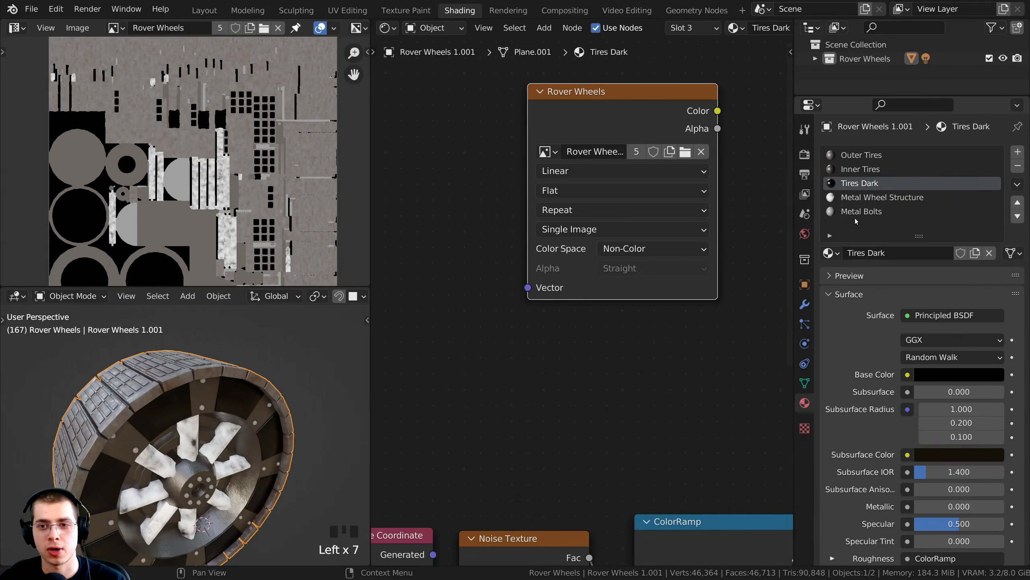
pyautogui.click(857, 212)
pyautogui.click(857, 197)
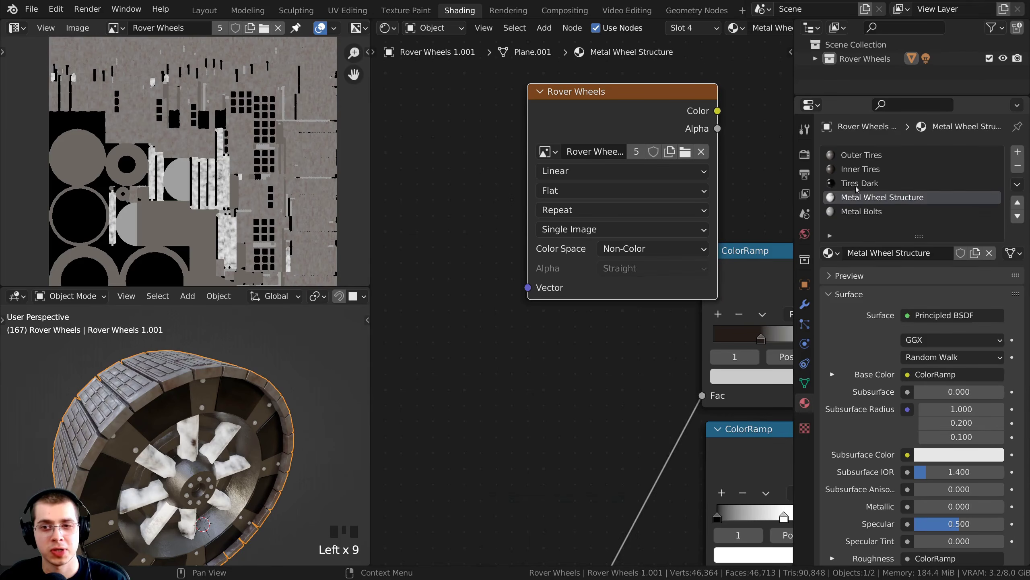
pyautogui.click(857, 182)
pyautogui.click(858, 168)
pyautogui.click(857, 156)
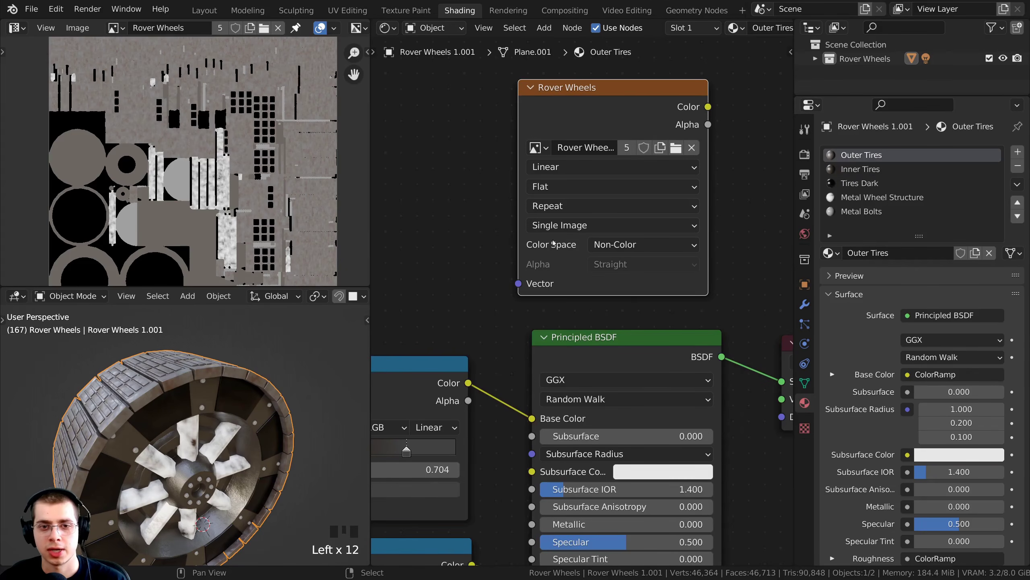
pyautogui.click(857, 212)
pyautogui.click(861, 199)
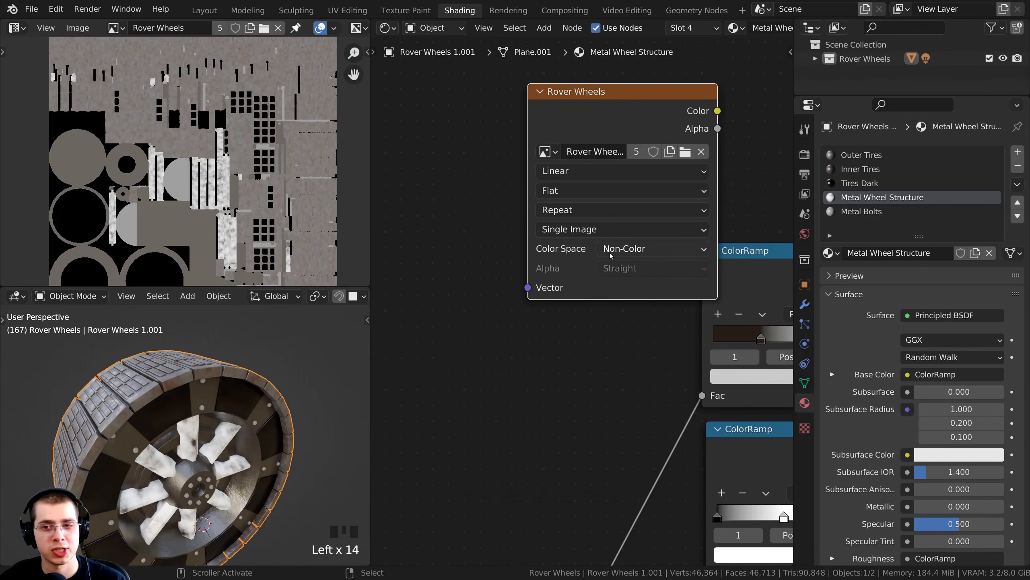
pyautogui.click(868, 213)
pyautogui.click(863, 208)
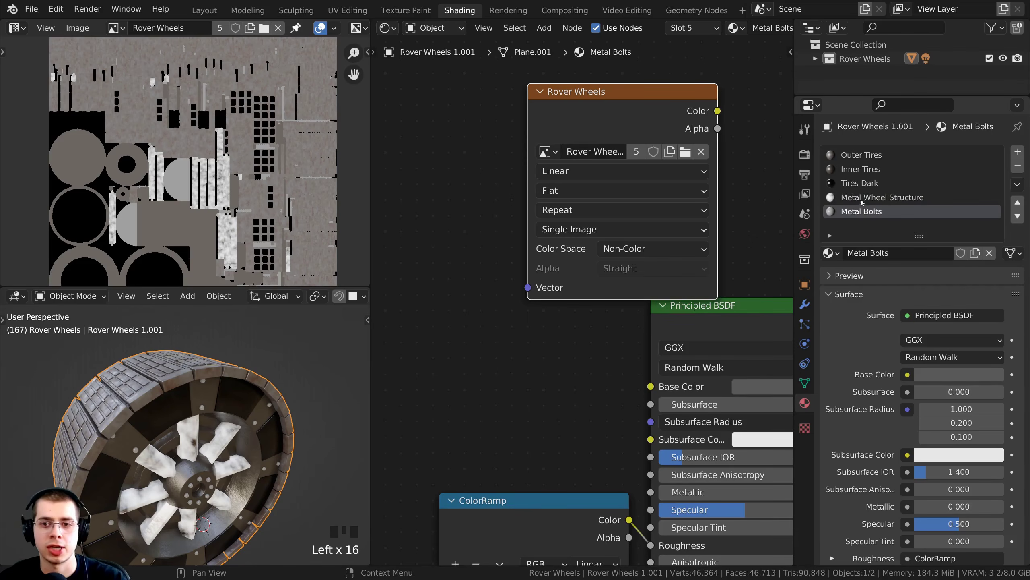
pyautogui.click(862, 197)
pyautogui.click(861, 183)
pyautogui.click(861, 169)
pyautogui.click(861, 155)
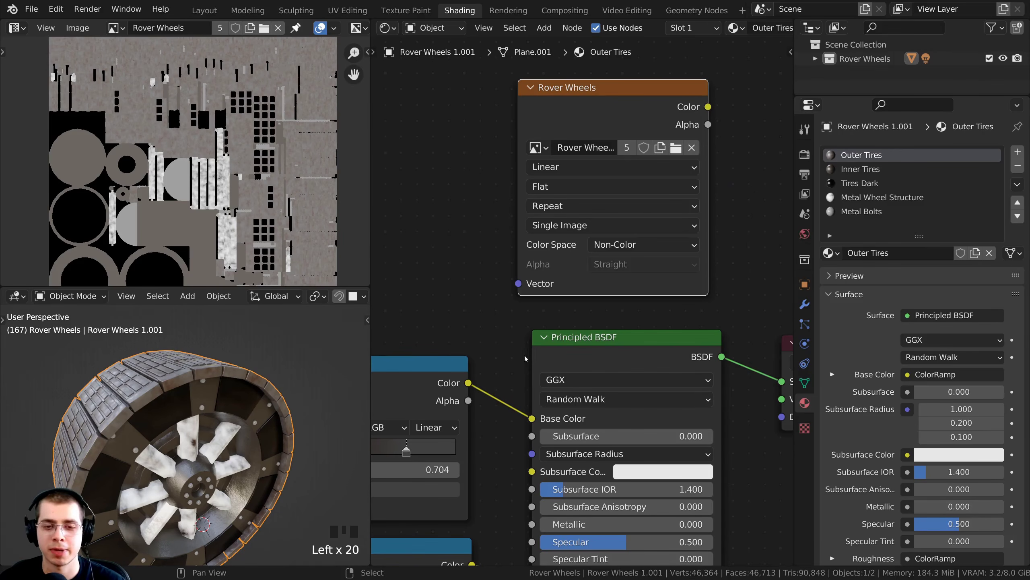
# Compare the node setups of the wheel's five materials and examine the Metallic input on the Metal Bolts Principled BSDF
pyautogui.scroll(-3, 516, 354)
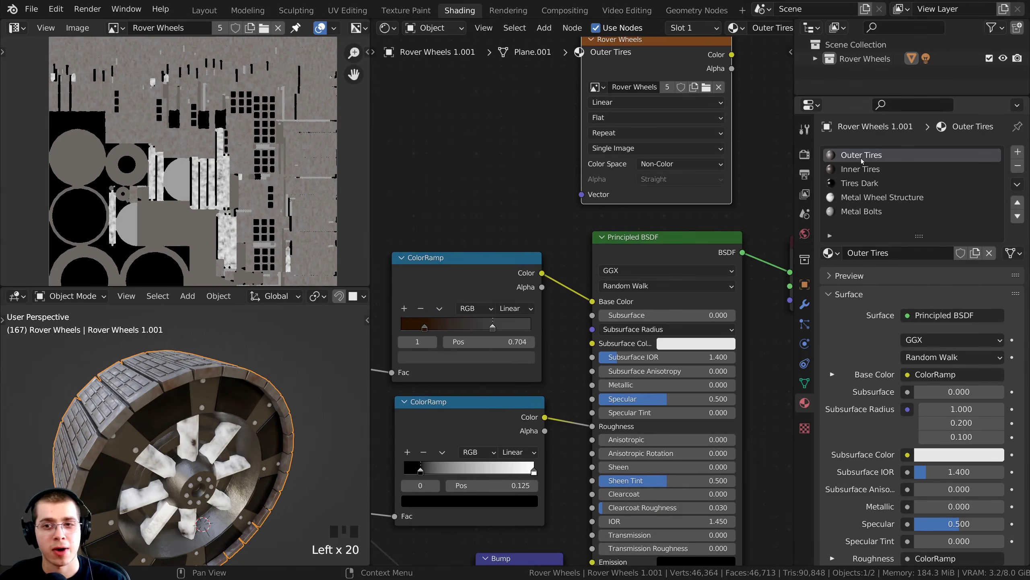
pyautogui.click(868, 170)
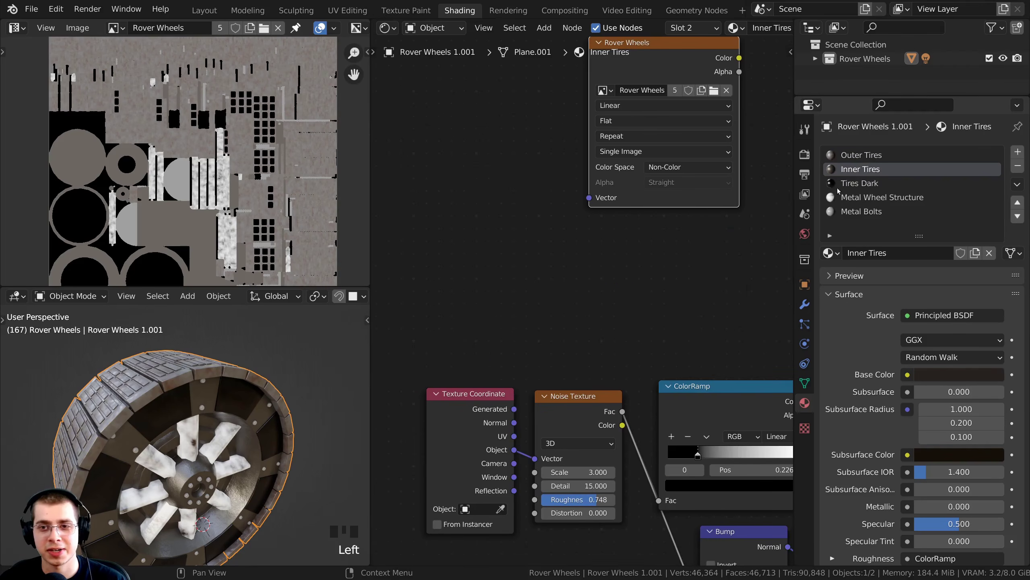
pyautogui.click(847, 185)
pyautogui.scroll(-2, 582, 280)
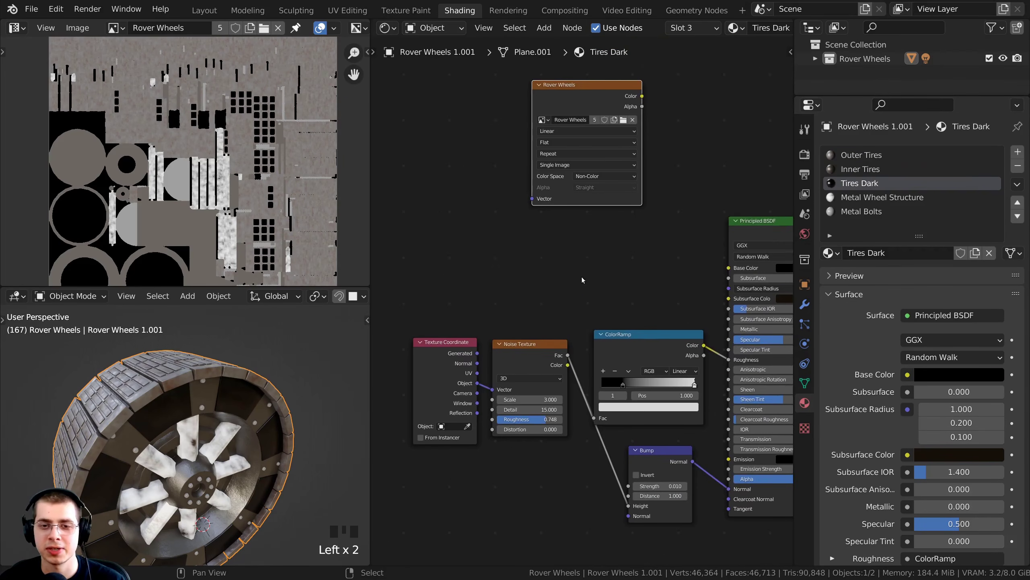
pyautogui.moveTo(582, 280); pyautogui.dragTo(514, 282, button='middle')
pyautogui.scroll(1, 526, 266)
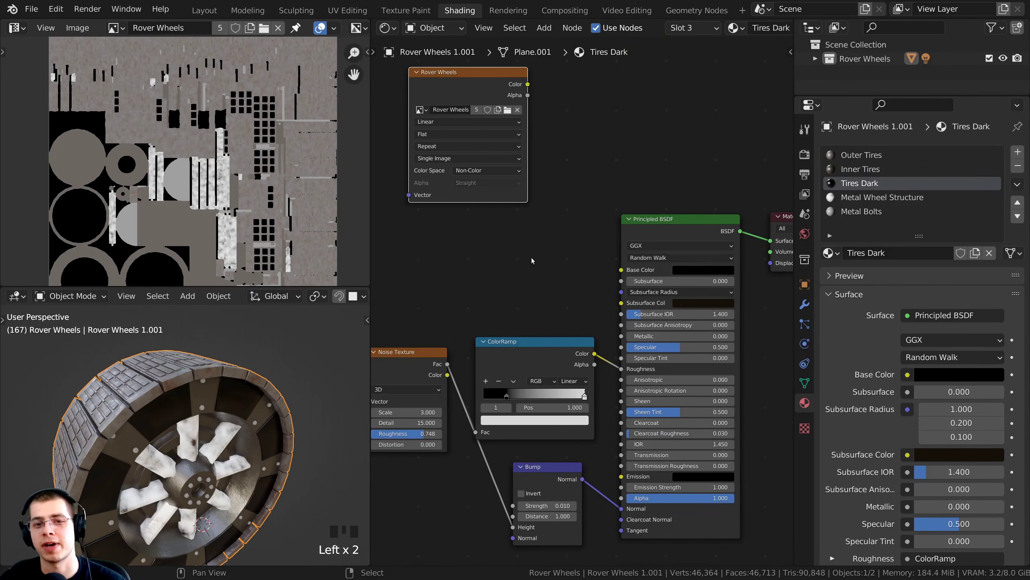
pyautogui.click(847, 169)
pyautogui.click(848, 154)
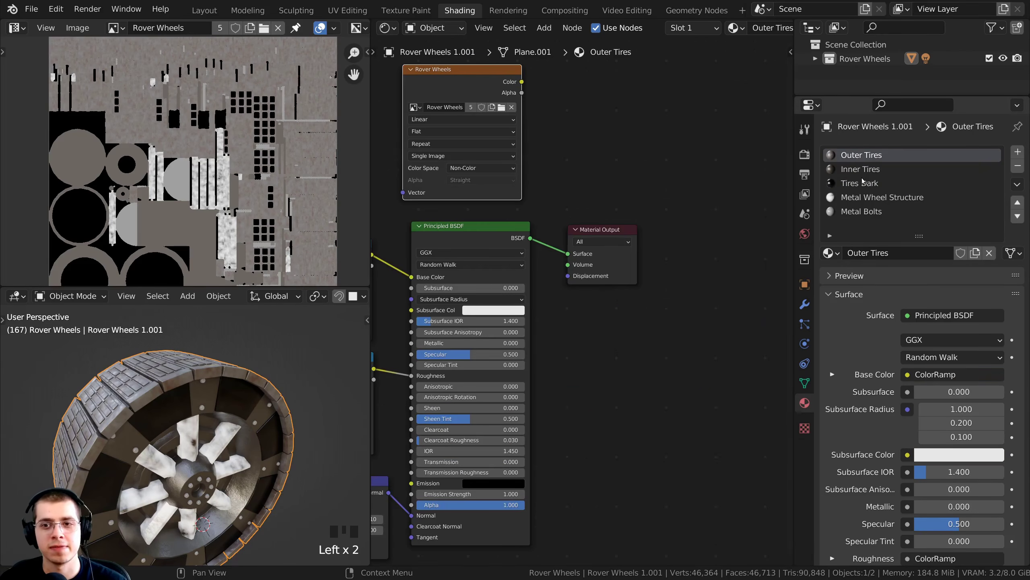
pyautogui.click(848, 183)
pyautogui.click(865, 198)
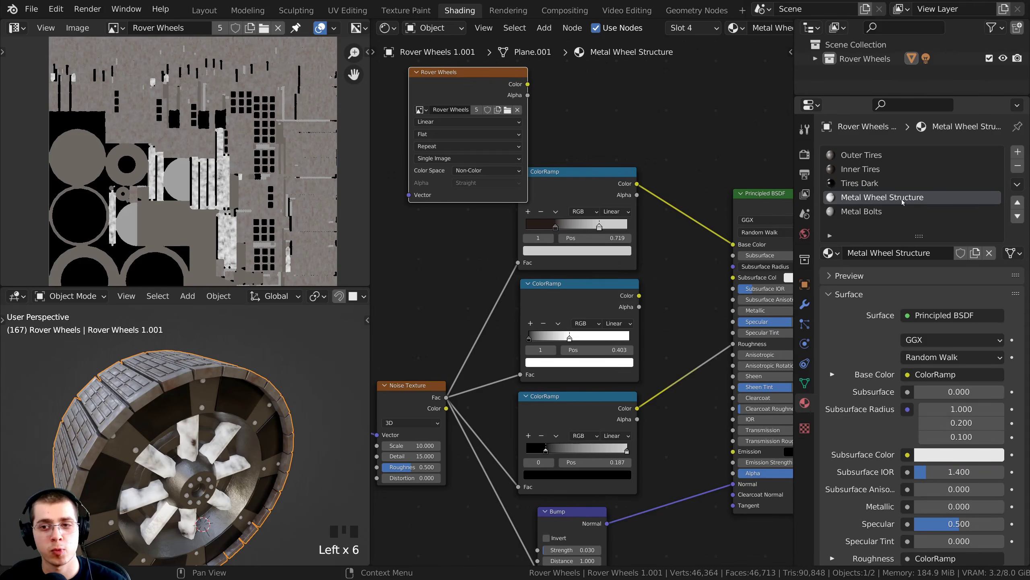
pyautogui.click(866, 212)
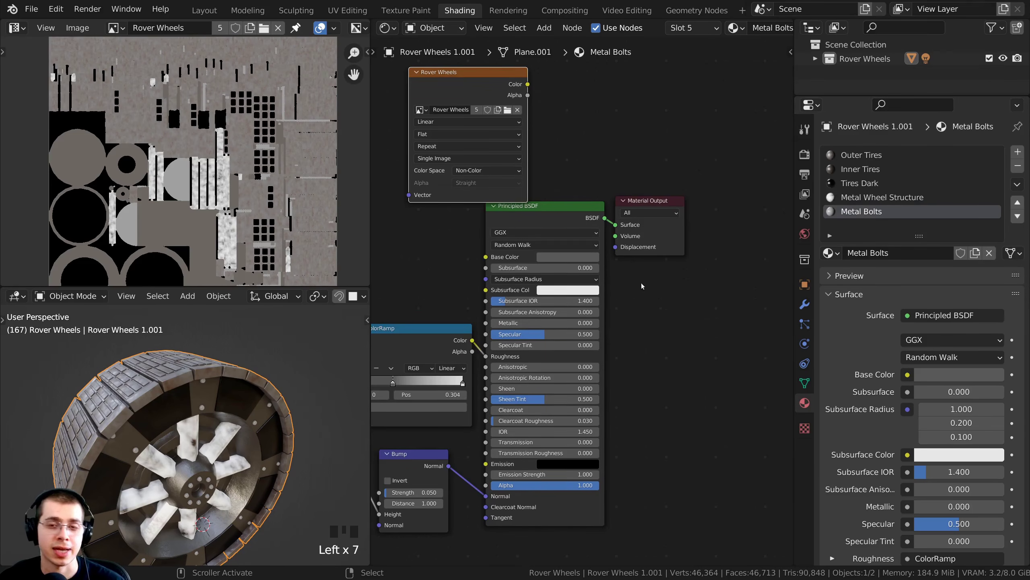
pyautogui.moveTo(590, 290); pyautogui.dragTo(674, 288, button='middle')
pyautogui.scroll(2, 574, 324)
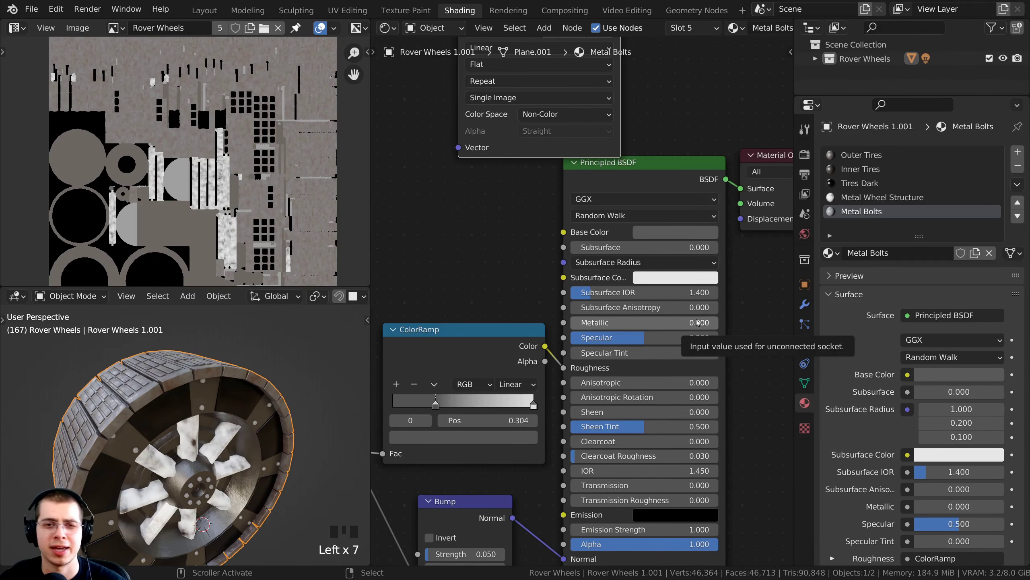
# Select the Metal Wheel Structure material and set the render bake type to Emit
pyautogui.click(876, 197)
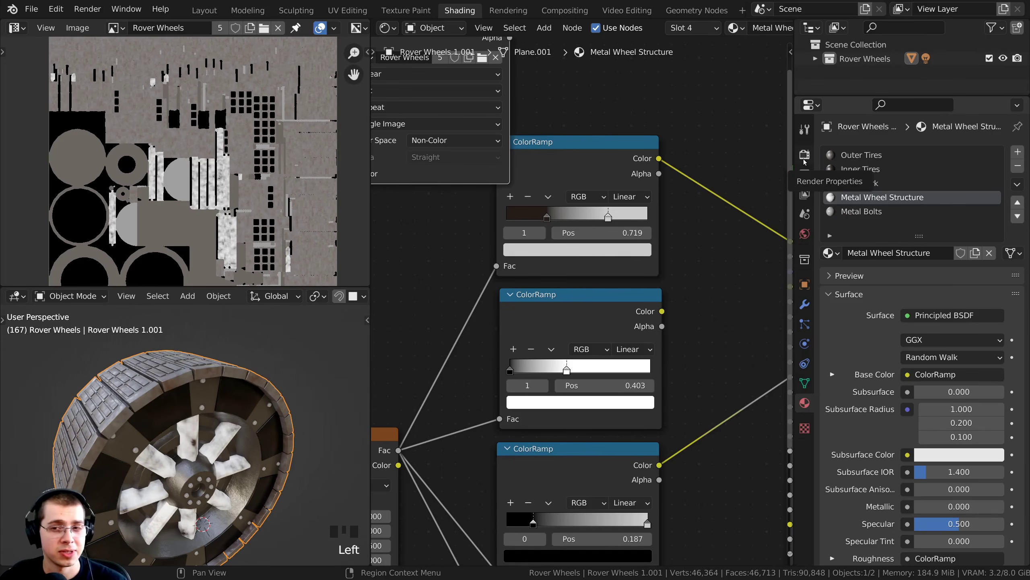
pyautogui.click(805, 155)
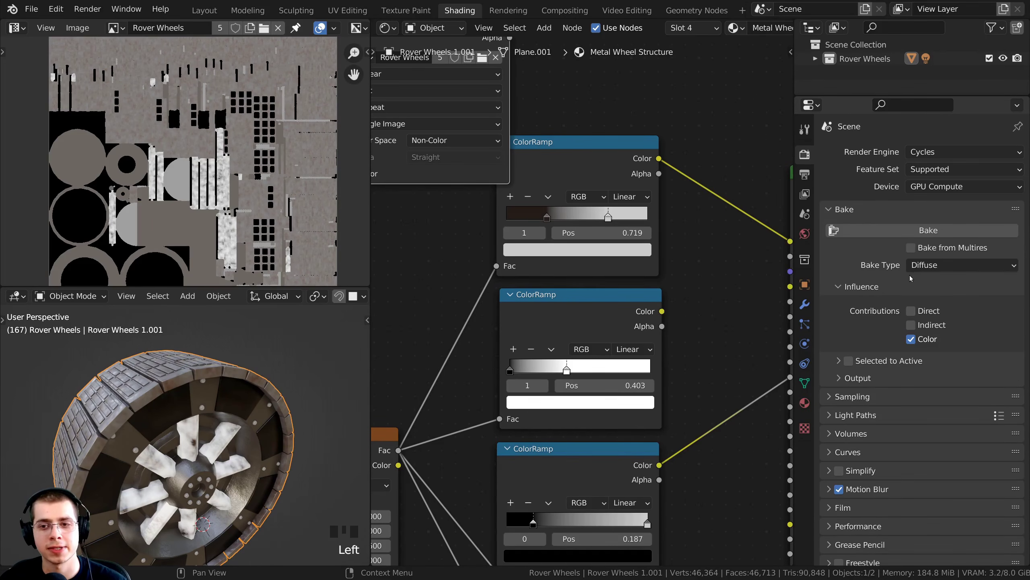
pyautogui.click(919, 265)
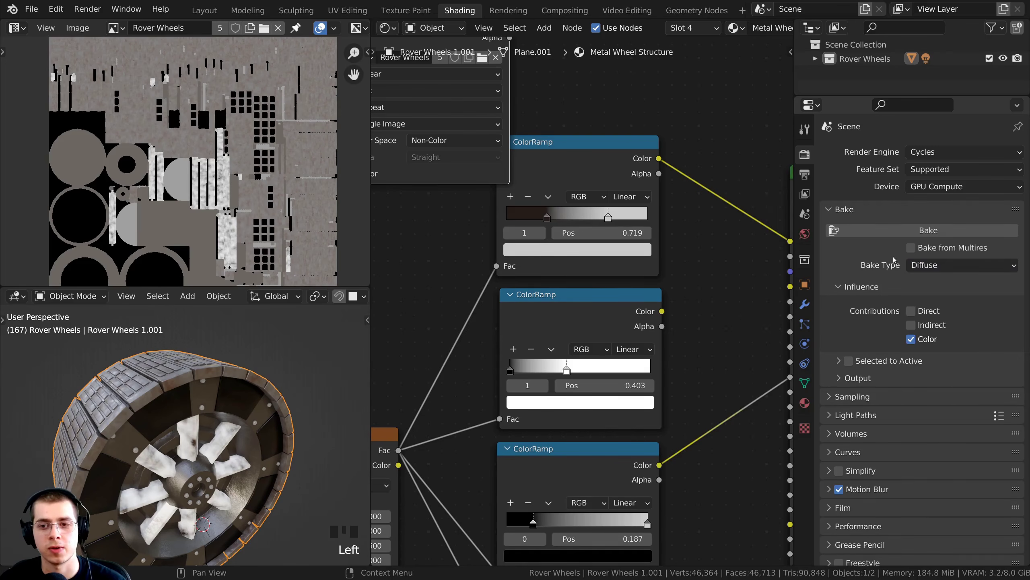
pyautogui.click(921, 264)
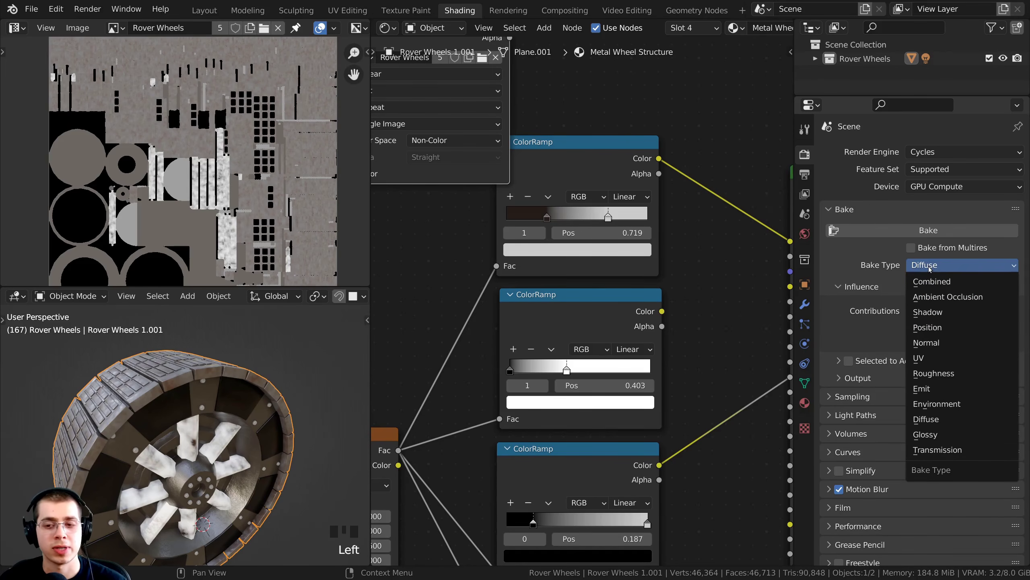
pyautogui.click(933, 389)
pyautogui.click(923, 267)
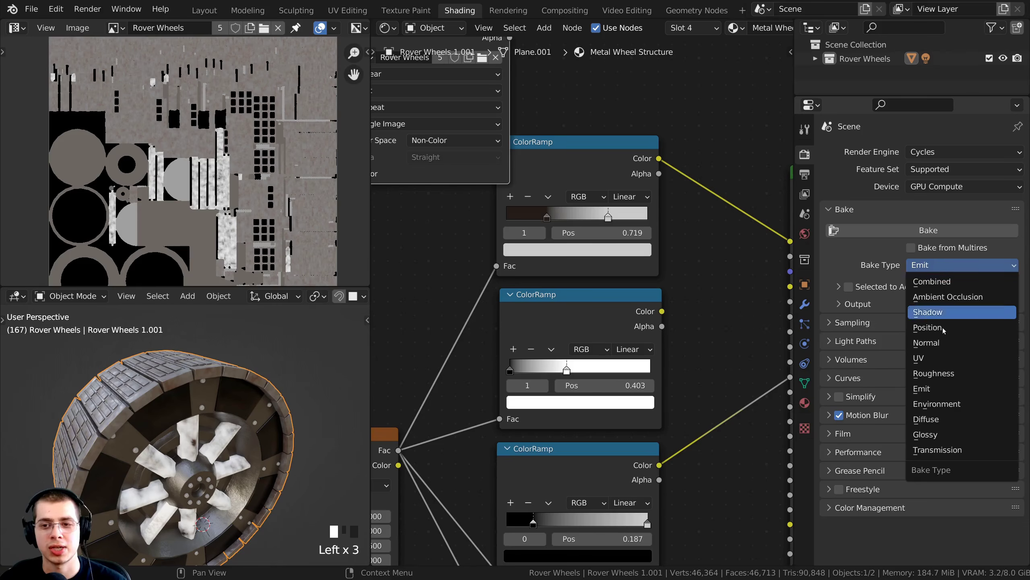
pyautogui.click(932, 390)
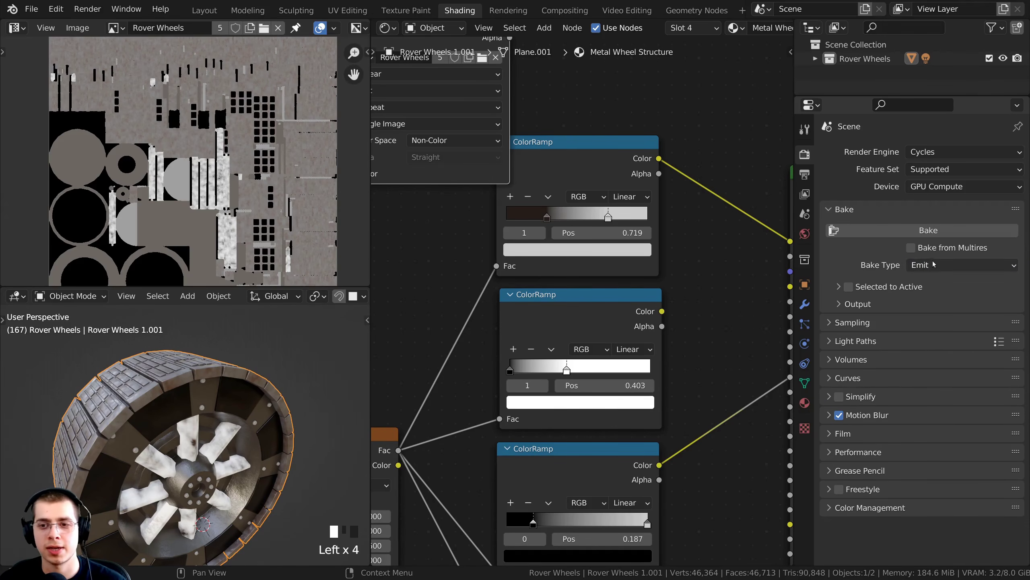
pyautogui.press('Home')
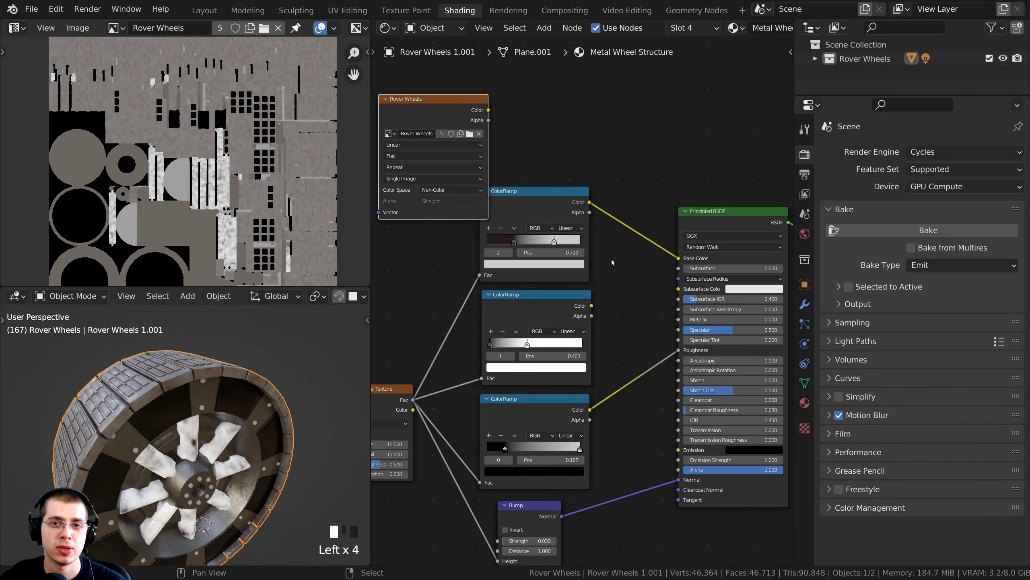
pyautogui.click(52, 9)
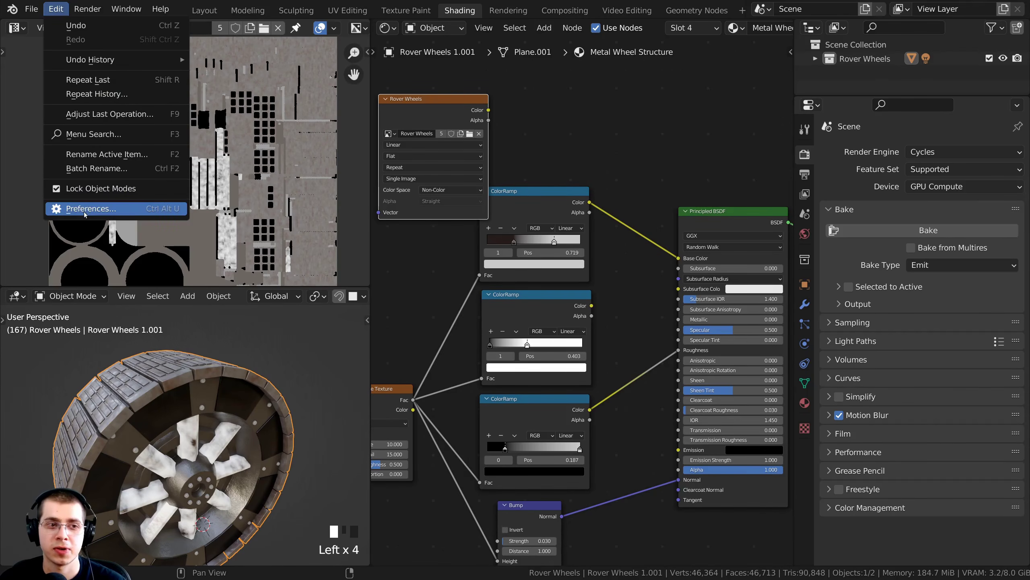
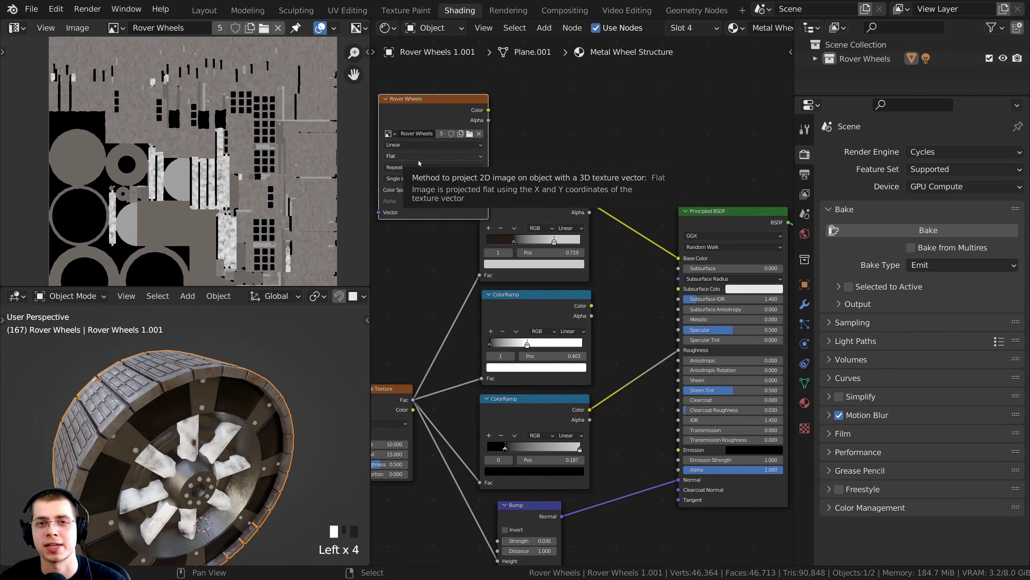
# Preview the unconnected middle ColorRamp of the Metal Wheel Structure material through a Viewer node linked to the material output
pyautogui.moveTo(654, 195); pyautogui.dragTo(630, 204, button='middle')
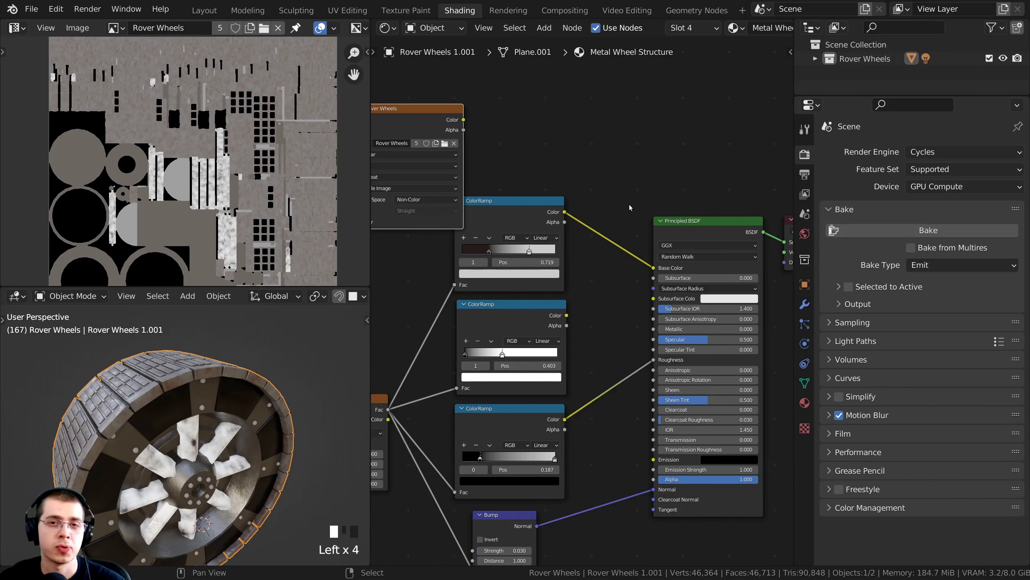
pyautogui.moveTo(605, 243); pyautogui.dragTo(599, 235, button='middle')
pyautogui.scroll(1, 565, 279)
pyautogui.click(805, 402)
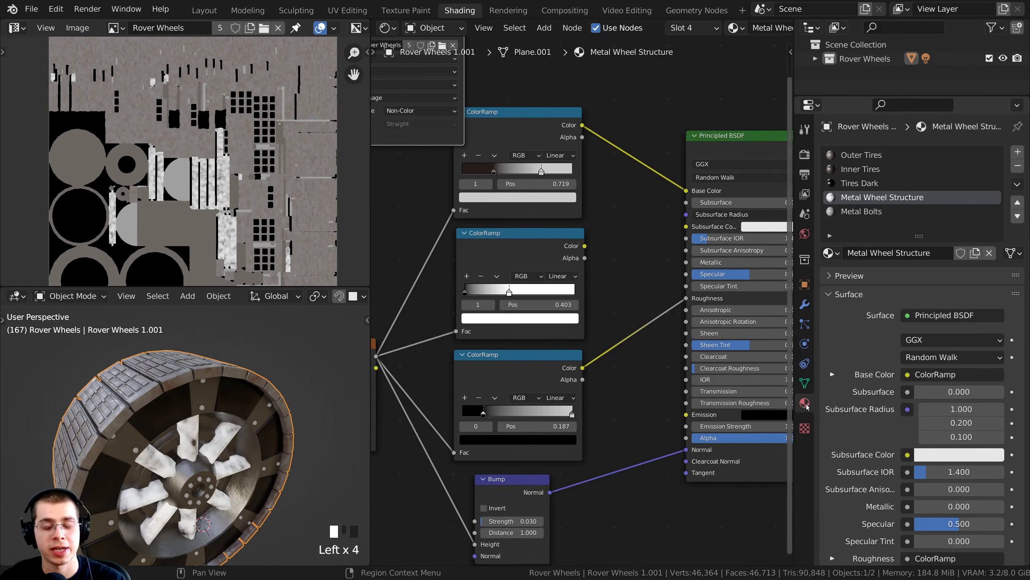
pyautogui.click(853, 203)
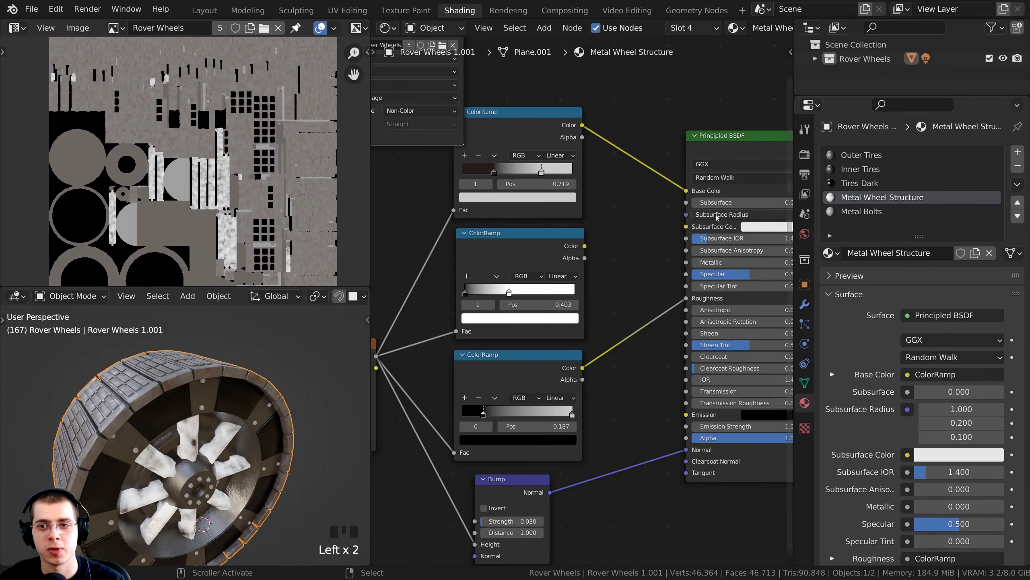
pyautogui.click(564, 245)
pyautogui.scroll(2, 487, 252)
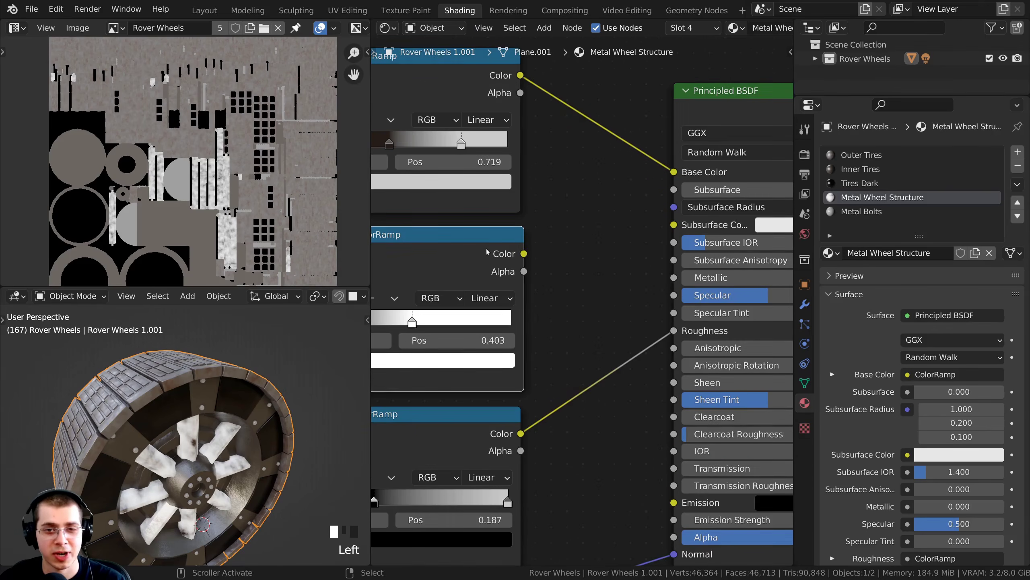
pyautogui.scroll(-3, 586, 259)
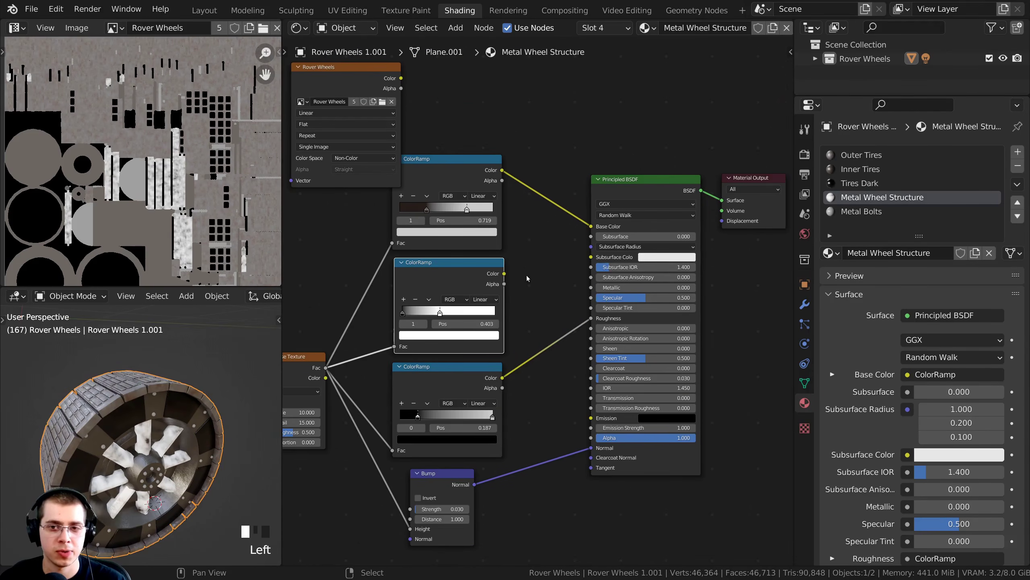
pyautogui.moveTo(527, 276); pyautogui.dragTo(529, 293, button='middle')
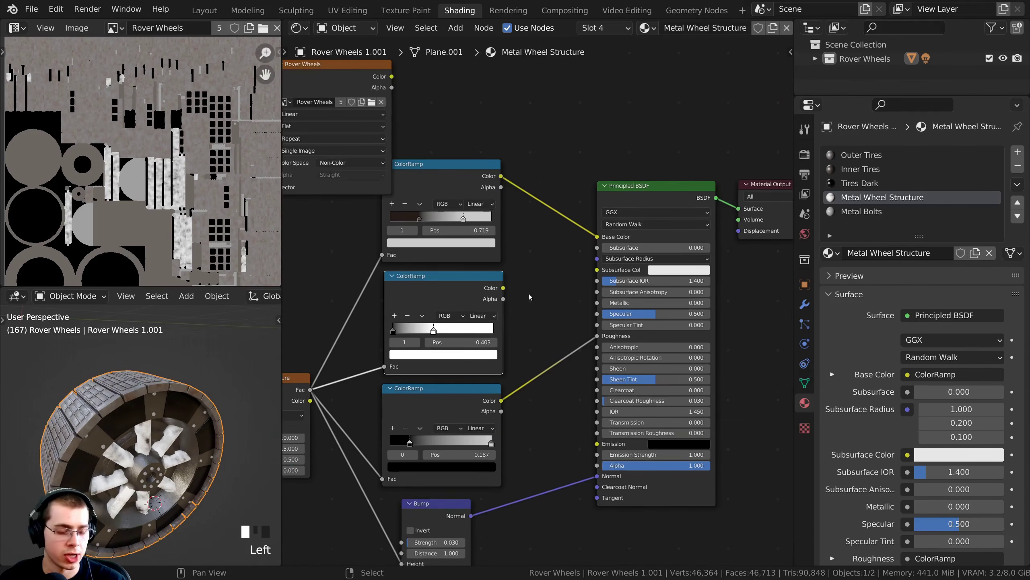
pyautogui.keyDown('ctrl'); pyautogui.keyDown('shift'); pyautogui.click(464, 288); pyautogui.keyUp('shift'); pyautogui.keyUp('ctrl')
pyautogui.moveTo(465, 284); pyautogui.dragTo(572, 214, button='middle')
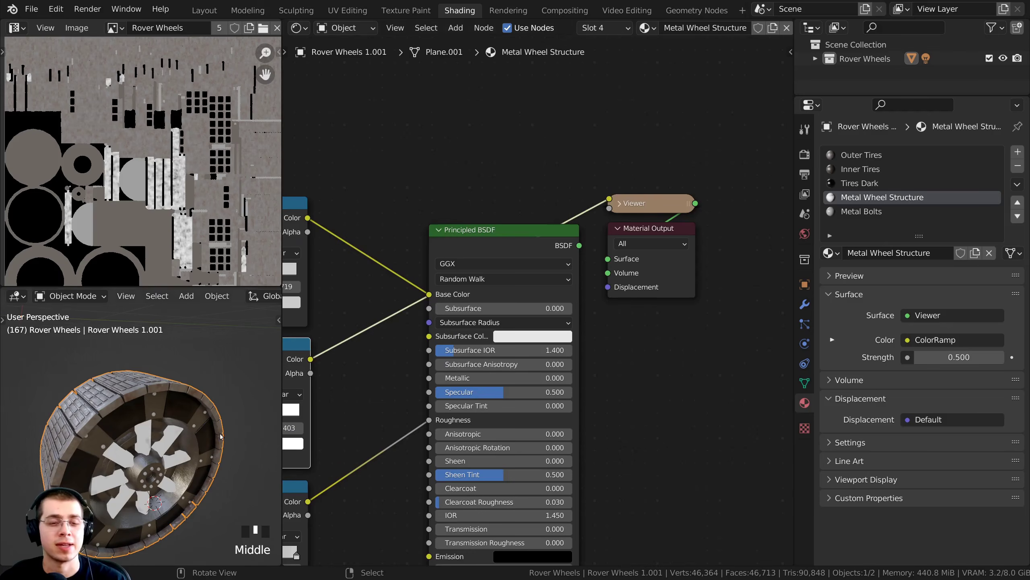
pyautogui.moveTo(389, 391); pyautogui.dragTo(554, 368, button='middle')
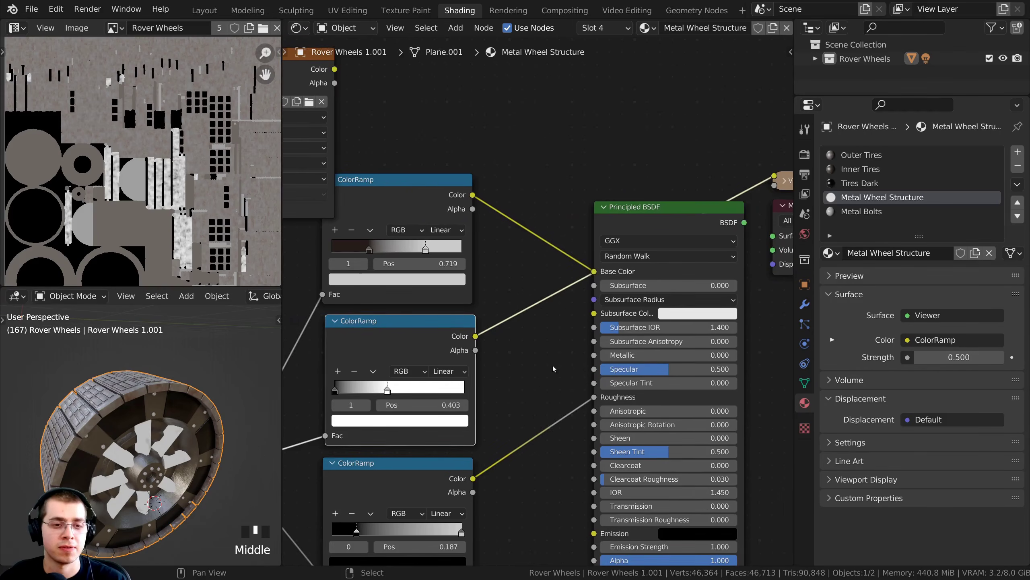
# Preview the Metal Wheel Structure's middle ColorRamp through the Viewer node again and examine the wheel's spokes and hub up close
pyautogui.keyDown('ctrl'); pyautogui.keyDown('shift'); pyautogui.click(433, 342); pyautogui.keyUp('shift'); pyautogui.keyUp('ctrl')
pyautogui.keyDown('ctrl'); pyautogui.keyDown('shift'); pyautogui.click(433, 342); pyautogui.keyUp('shift'); pyautogui.keyUp('ctrl')
pyautogui.moveTo(755, 251); pyautogui.dragTo(609, 297, button='middle')
pyautogui.scroll(1, 610, 297)
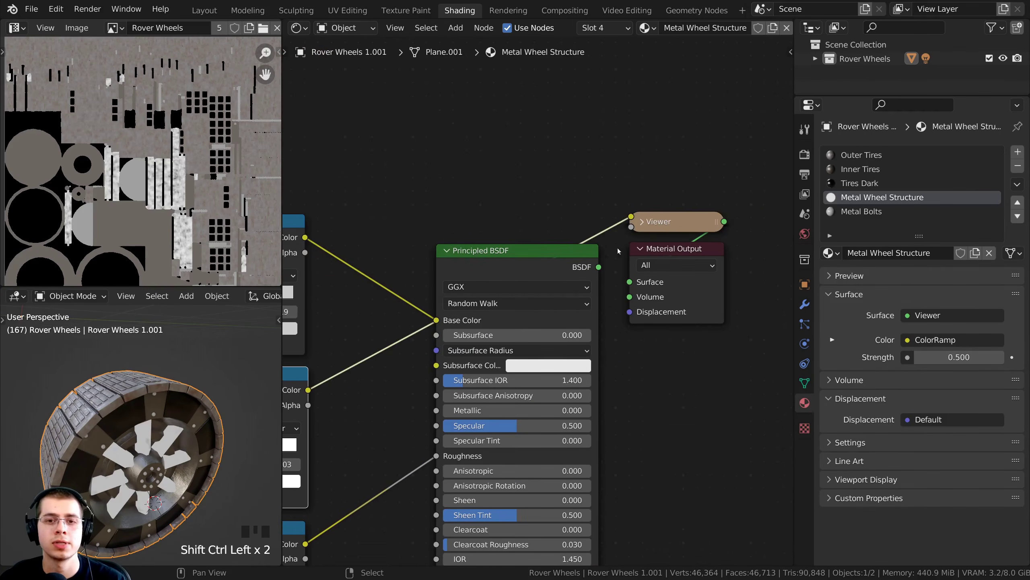
pyautogui.scroll(1, 694, 223)
pyautogui.scroll(1, 629, 350)
pyautogui.moveTo(629, 350); pyautogui.dragTo(658, 343, button='middle')
pyautogui.moveTo(154, 426); pyautogui.dragTo(142, 390, button='middle')
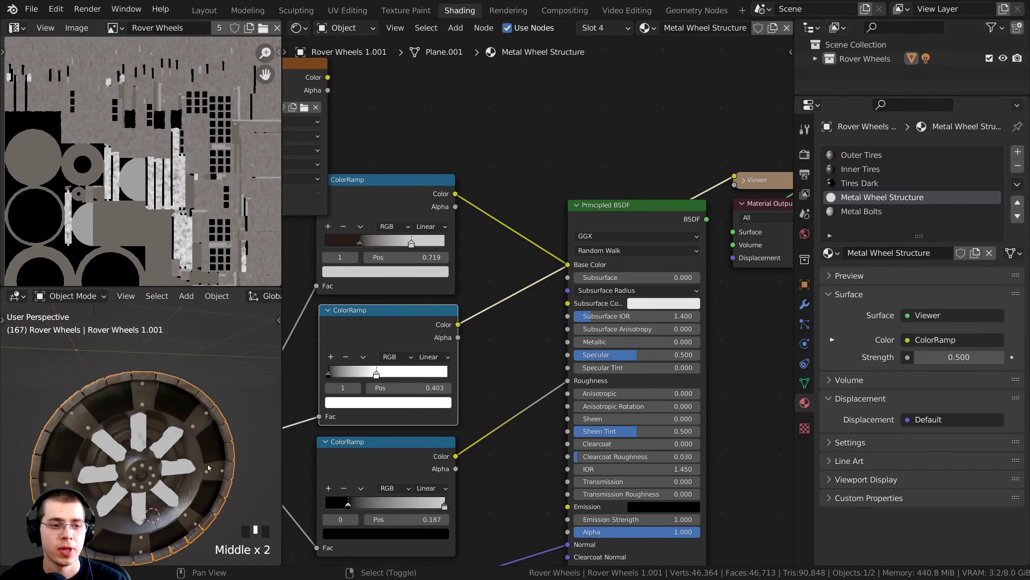
pyautogui.scroll(5, 142, 385)
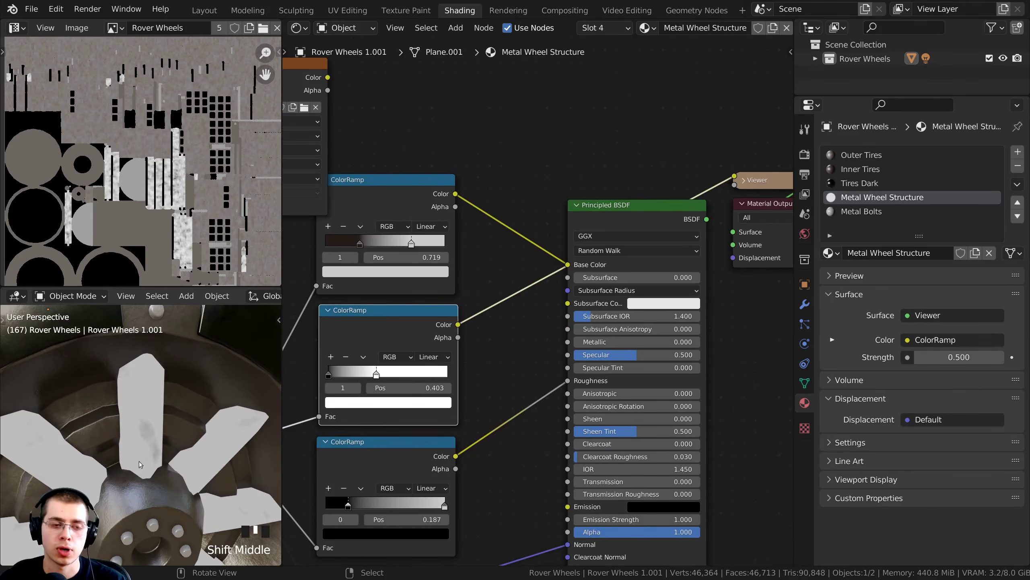
pyautogui.scroll(-1, 142, 384)
# Inspect the Viewer node and the render bake type, and preview the Metal Wheel Structure's middle ColorRamp once more
pyautogui.moveTo(661, 224); pyautogui.dragTo(576, 277, button='middle')
pyautogui.scroll(2, 576, 278)
pyautogui.click(585, 246)
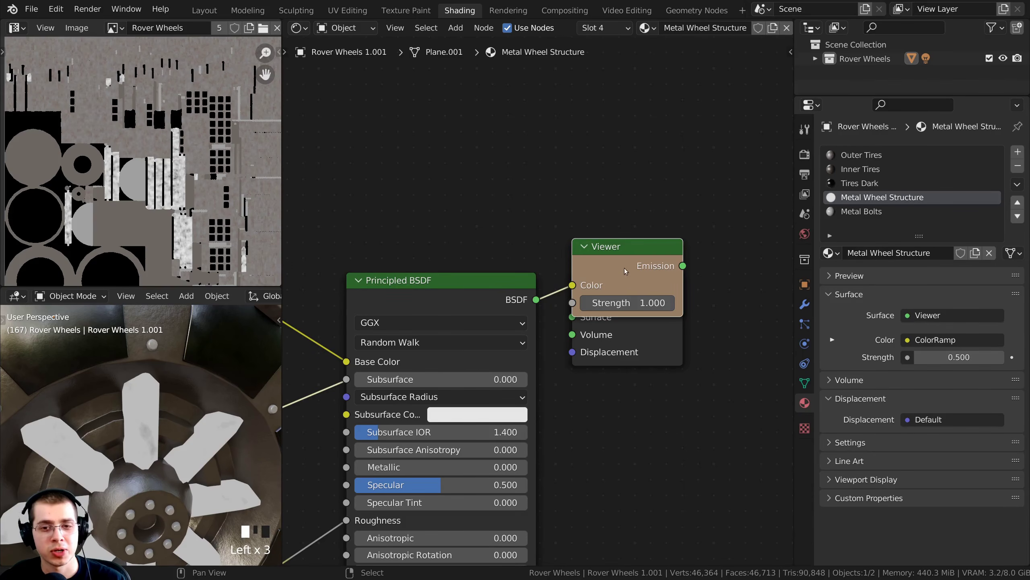
pyautogui.click(805, 154)
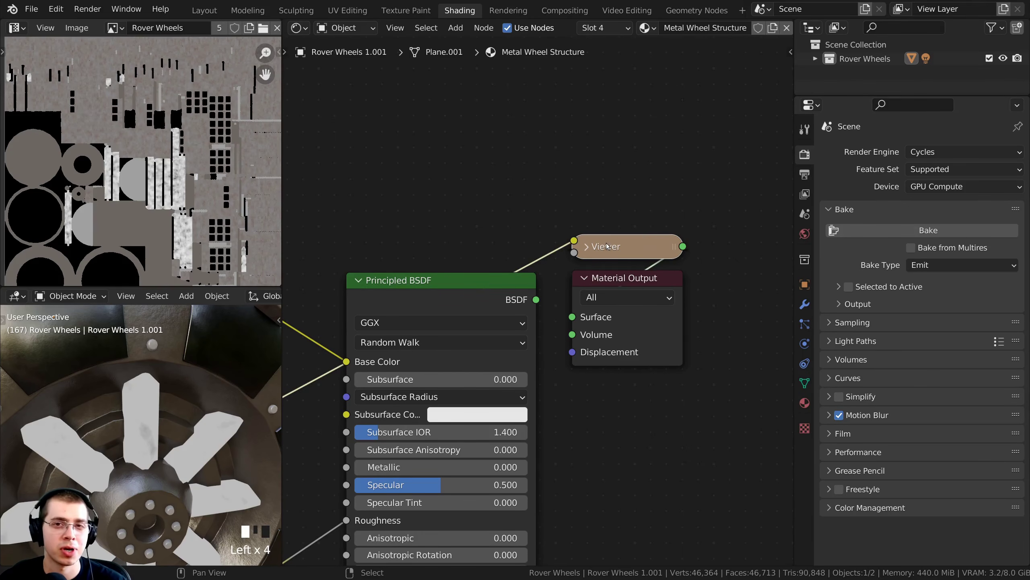
pyautogui.scroll(-5, 547, 293)
pyautogui.moveTo(527, 303); pyautogui.dragTo(654, 243, button='middle')
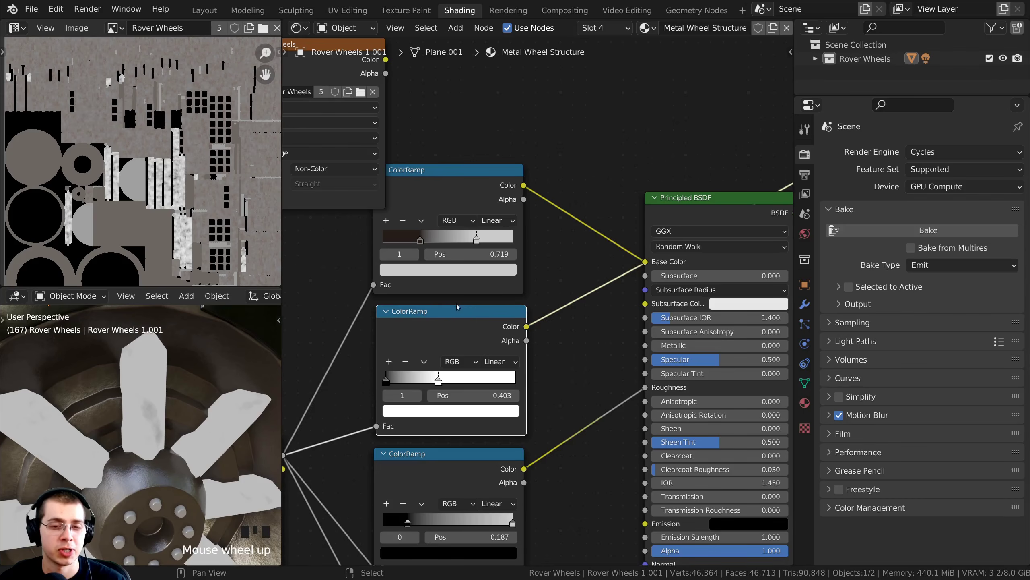
pyautogui.keyDown('ctrl'); pyautogui.keyDown('shift'); pyautogui.click(448, 338); pyautogui.keyUp('shift'); pyautogui.keyUp('ctrl')
pyautogui.keyDown('ctrl'); pyautogui.keyDown('shift'); pyautogui.click(457, 323); pyautogui.keyUp('shift'); pyautogui.keyUp('ctrl')
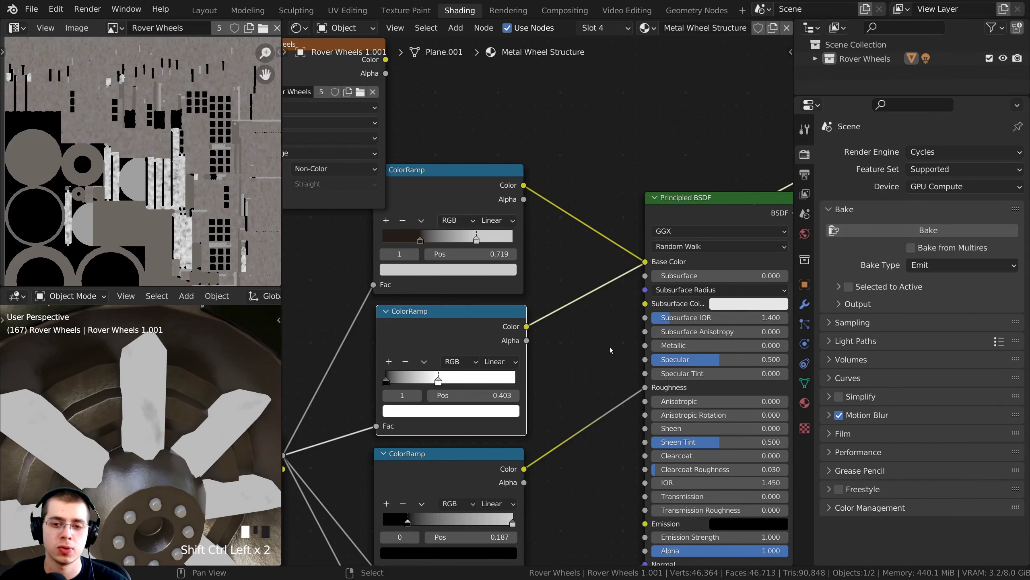
# Select the Metal Bolts material and try the Metallic slider on its Principled BSDF
pyautogui.click(805, 402)
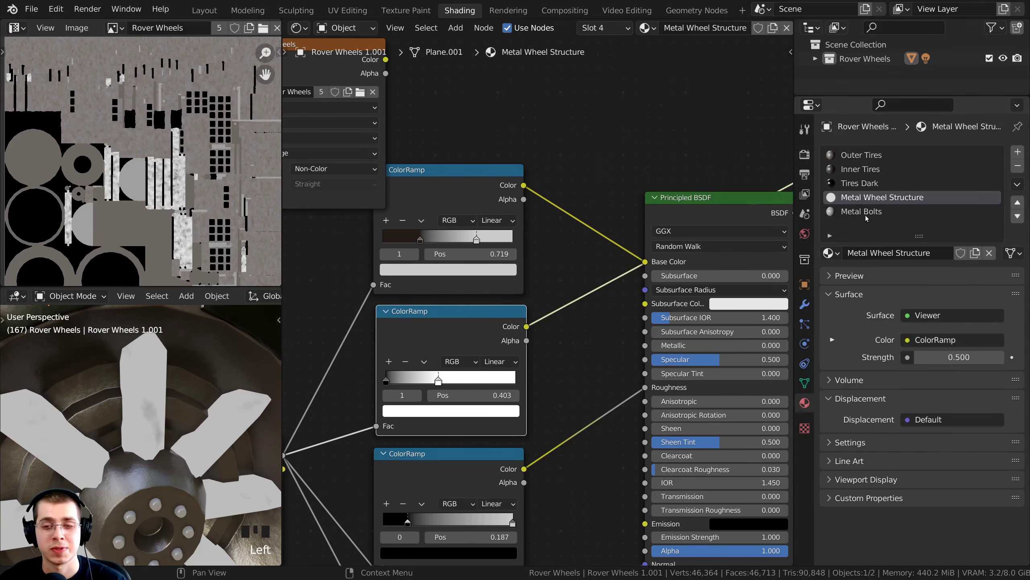
pyautogui.click(863, 212)
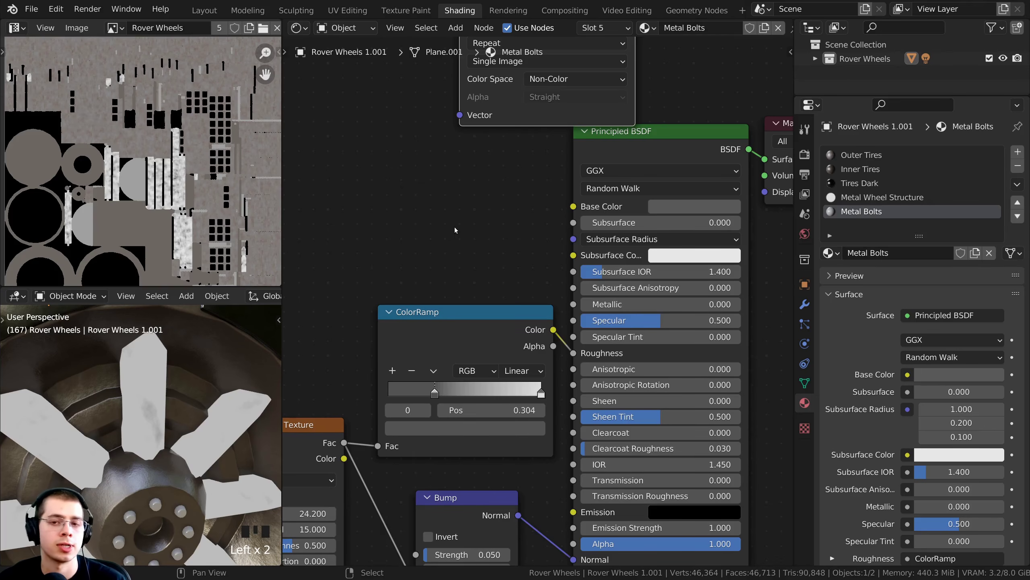
pyautogui.moveTo(466, 247); pyautogui.dragTo(437, 236, button='middle')
pyautogui.scroll(2, 436, 237)
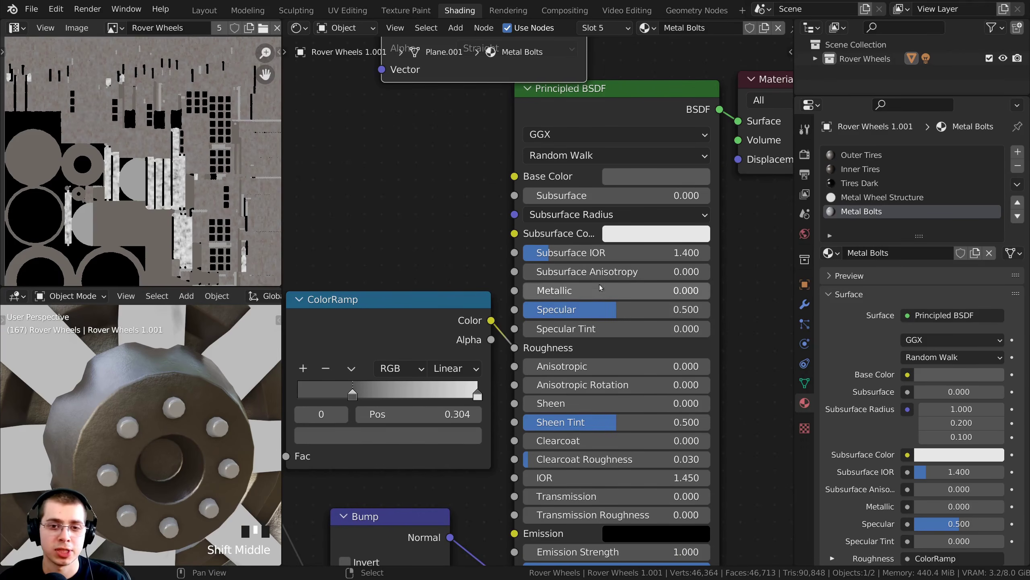
pyautogui.moveTo(568, 290); pyautogui.dragTo(524, 290)
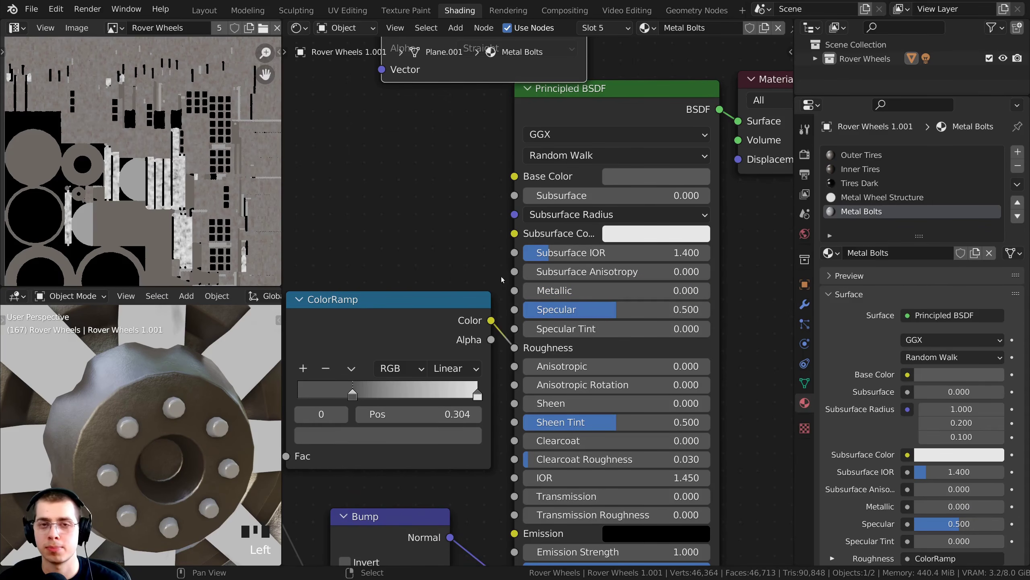
# Add an RGB node to the Metal Bolts material and connect its Color output to the Principled BSDF's Metallic input
pyautogui.moveTo(502, 281); pyautogui.dragTo(521, 291, button='middle')
pyautogui.scroll(-1, 467, 253)
pyautogui.moveTo(467, 254); pyautogui.dragTo(500, 273, button='middle')
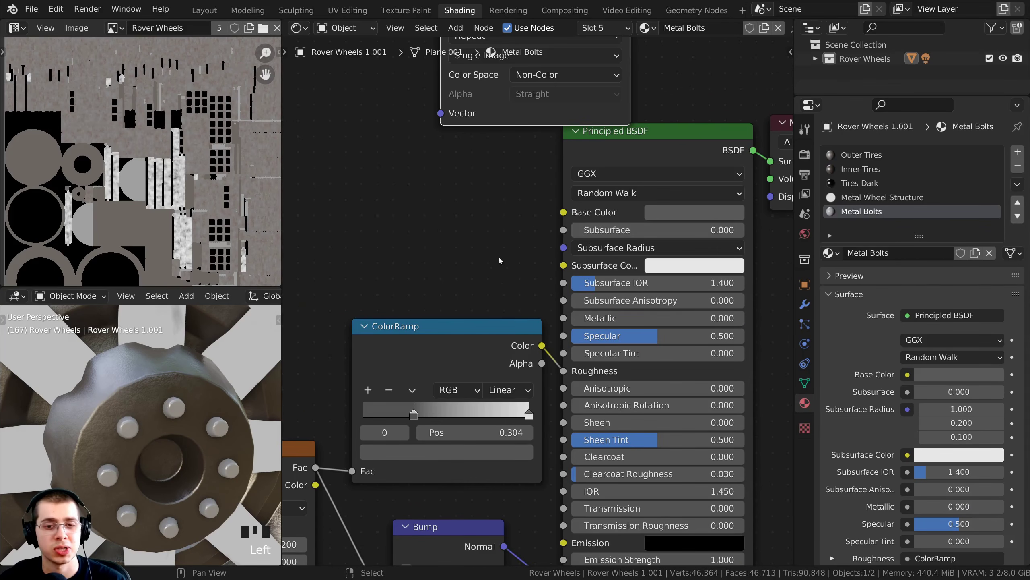
pyautogui.scroll(-1, 527, 293)
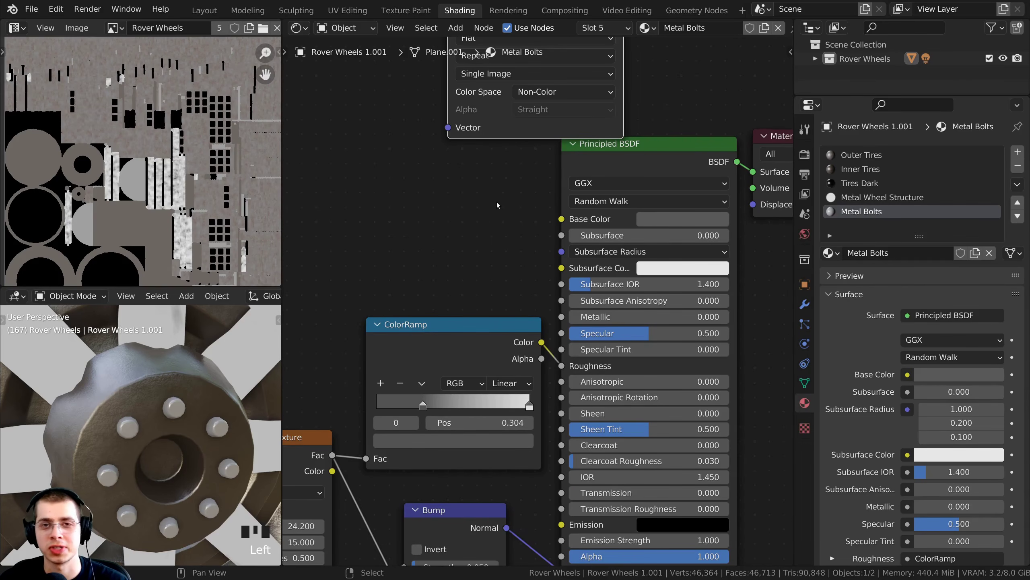
pyautogui.hotkey('shift', 'a')
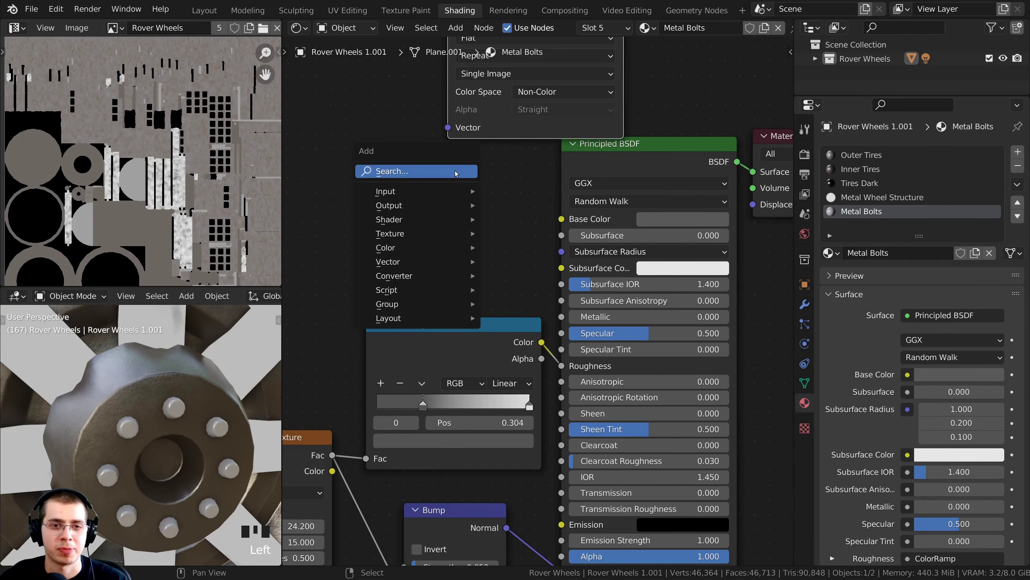
pyautogui.click(419, 172)
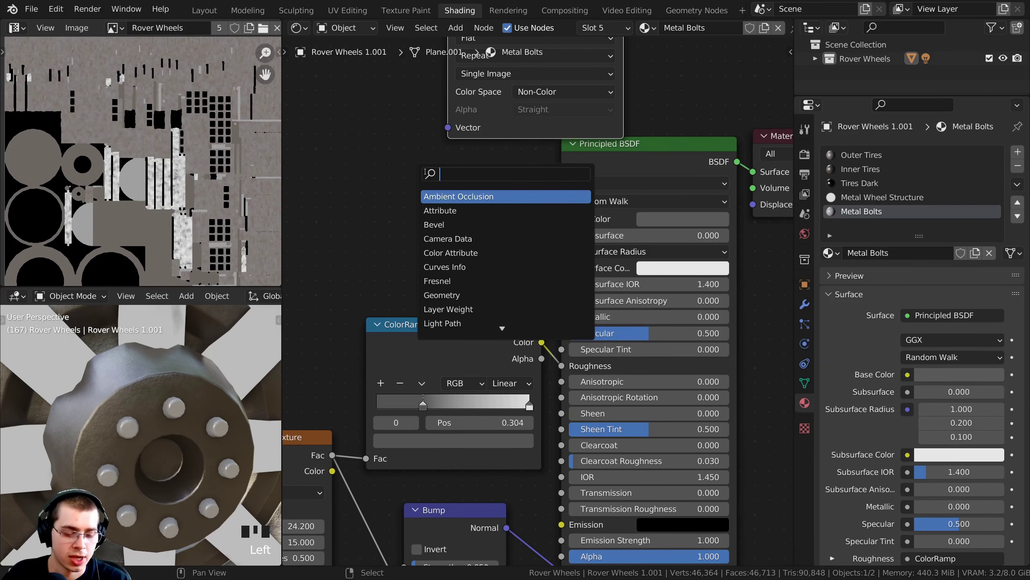
pyautogui.write('rgb')
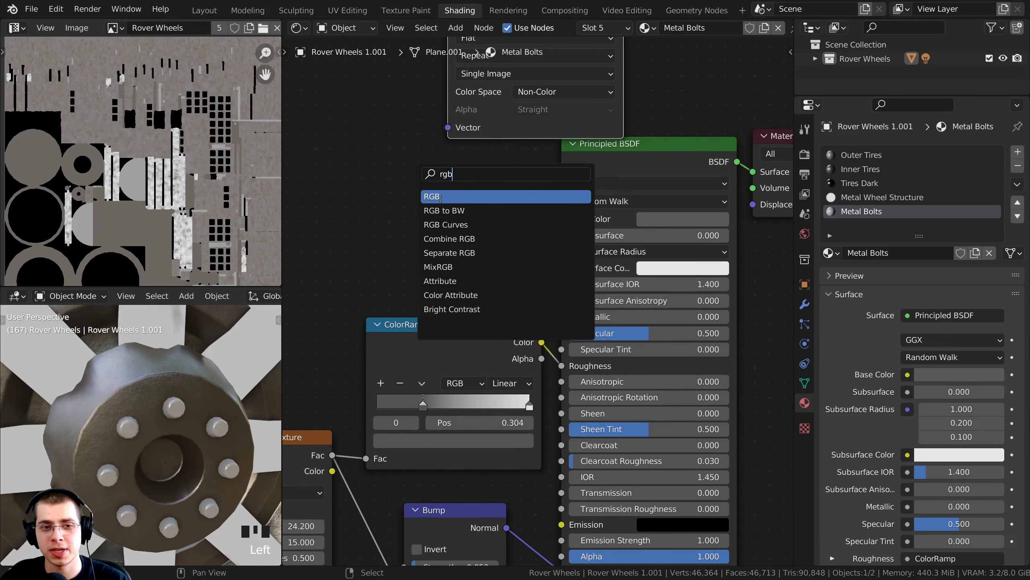
pyautogui.click(440, 198)
pyautogui.moveTo(409, 309); pyautogui.dragTo(419, 312, button='middle')
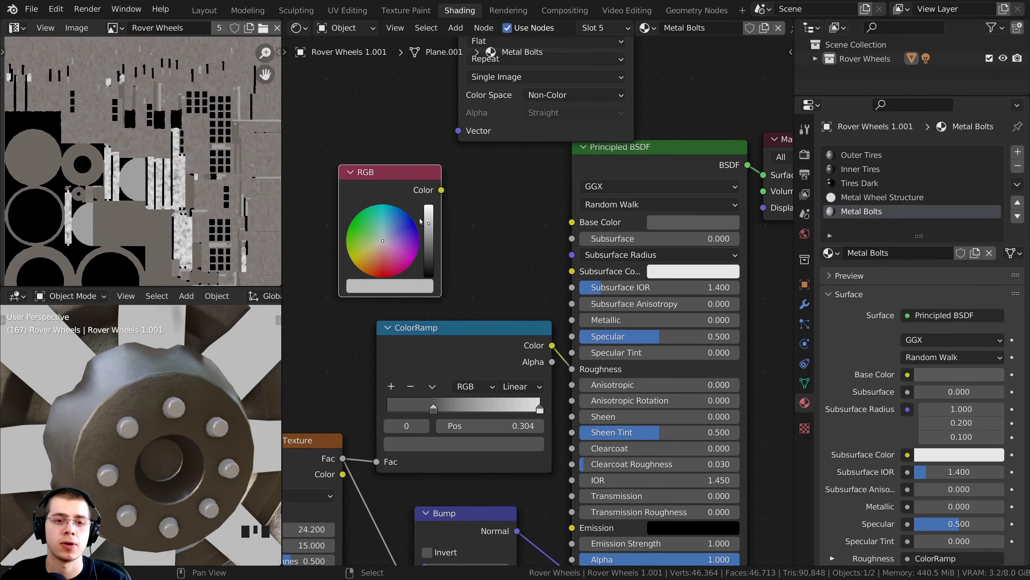
pyautogui.moveTo(441, 190); pyautogui.dragTo(572, 320)
# Compare the bolts with the RGB node at full white and at black, and leave its color at full white
pyautogui.scroll(5, 185, 377)
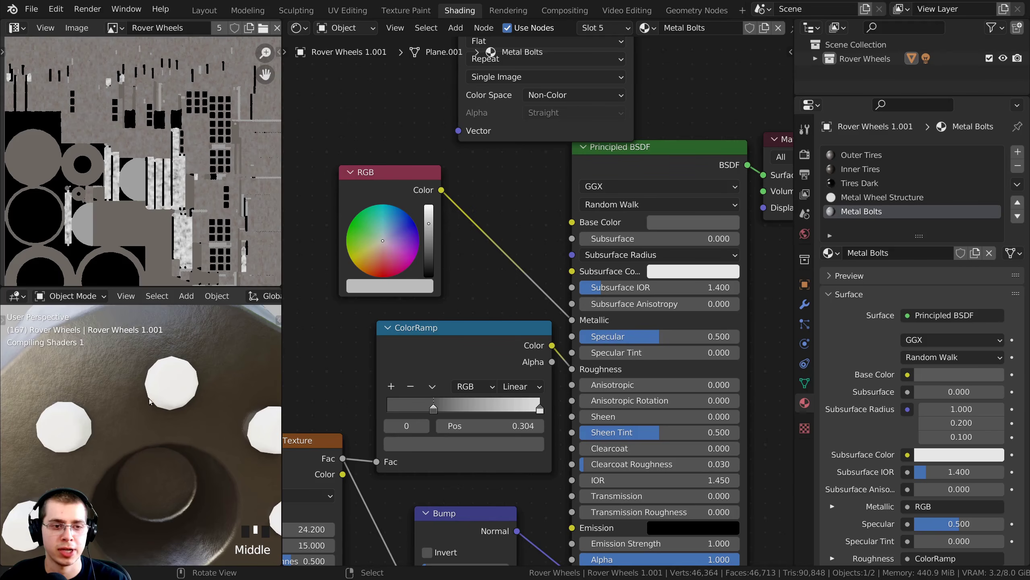
pyautogui.keyDown('shift'); pyautogui.moveTo(184, 377); pyautogui.dragTo(160, 417, button='middle'); pyautogui.keyUp('shift')
pyautogui.moveTo(429, 227); pyautogui.dragTo(428, 205)
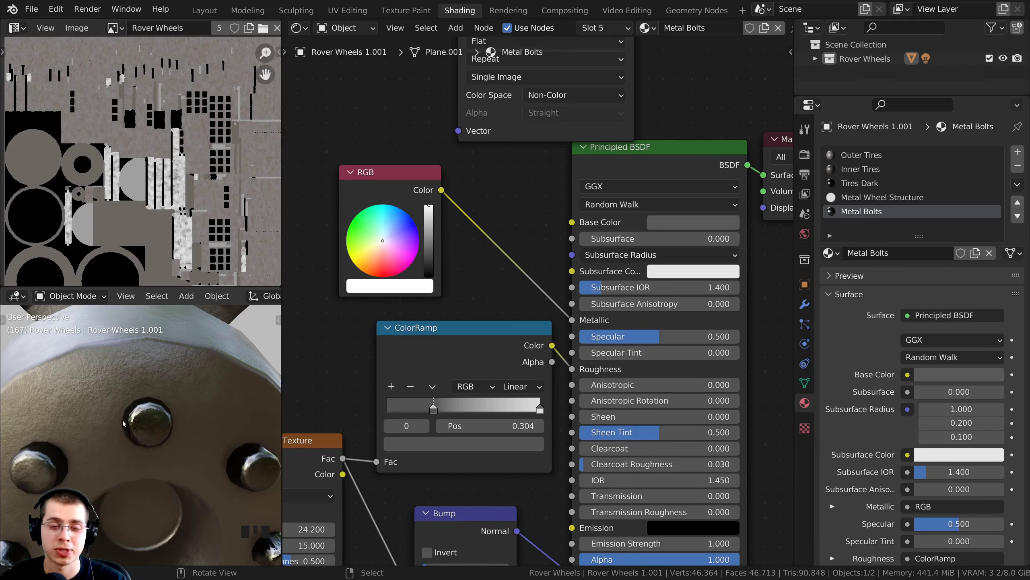
pyautogui.moveTo(431, 211); pyautogui.dragTo(424, 278)
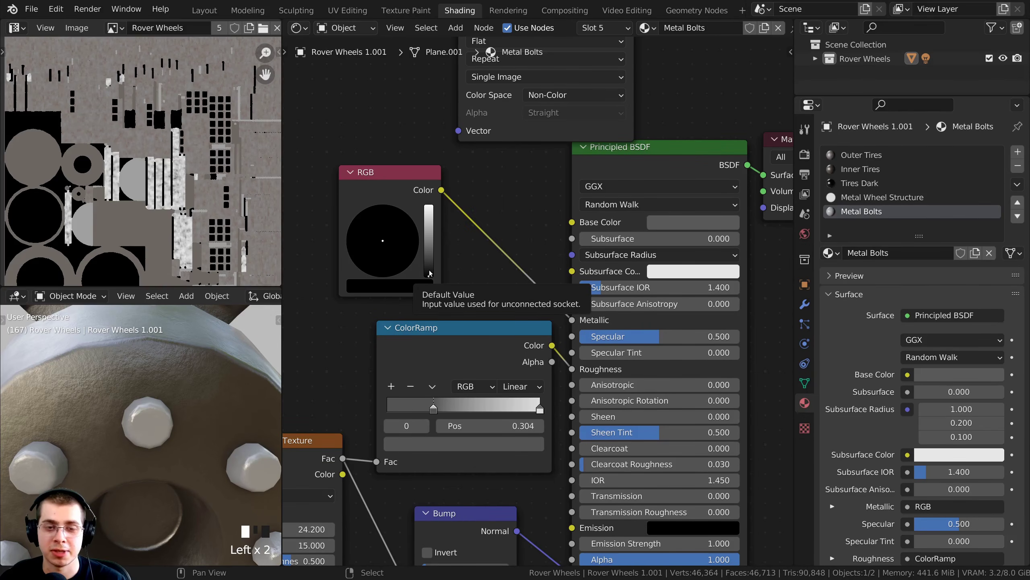
pyautogui.moveTo(426, 279); pyautogui.dragTo(426, 207)
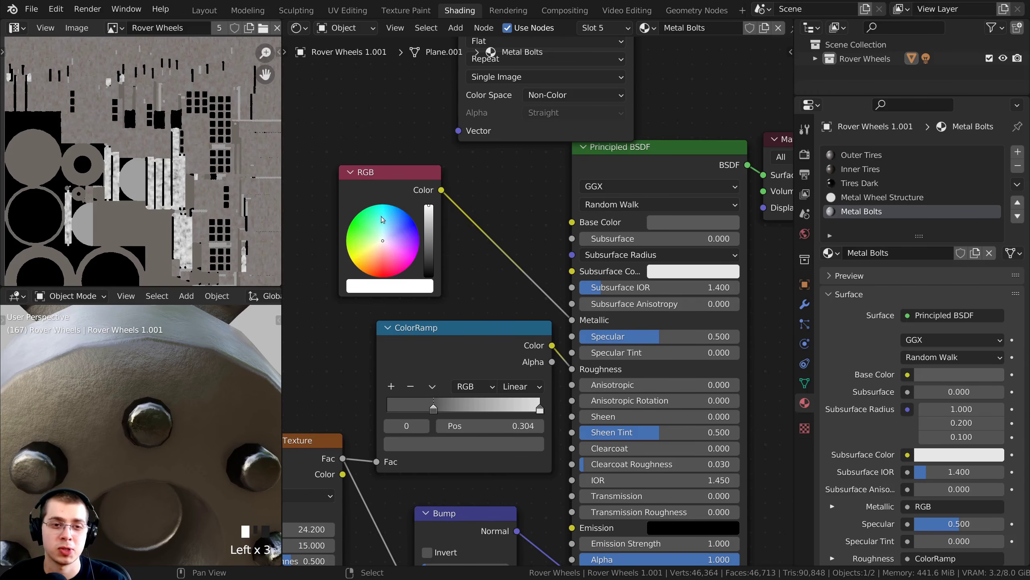
# Preview the Metal Bolts' RGB node through a Viewer node linked to the material output
pyautogui.moveTo(389, 177); pyautogui.dragTo(388, 182)
pyautogui.moveTo(413, 289); pyautogui.dragTo(408, 305, button='middle')
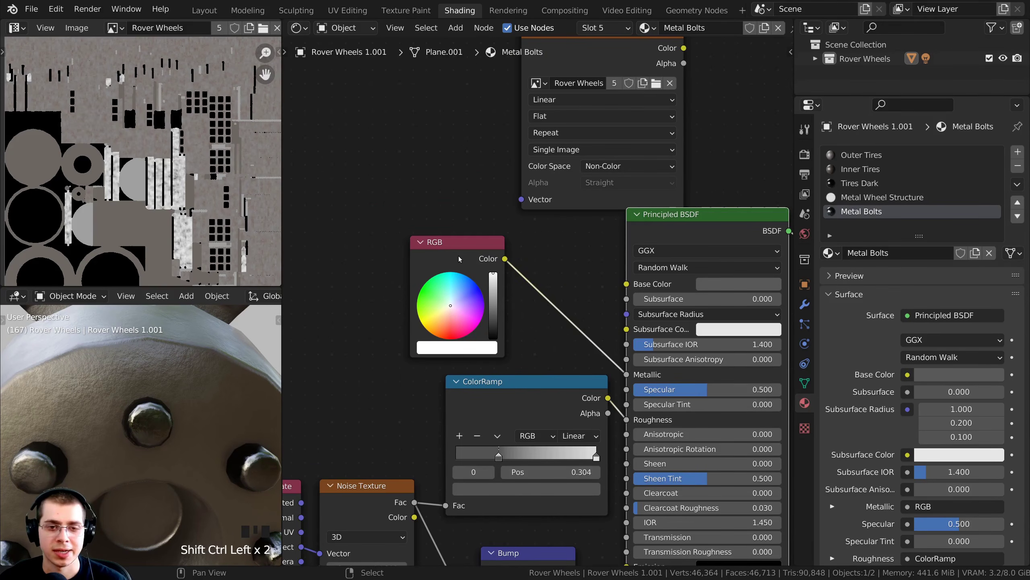
pyautogui.keyDown('ctrl'); pyautogui.keyDown('shift'); pyautogui.click(443, 243); pyautogui.keyUp('shift'); pyautogui.keyUp('ctrl')
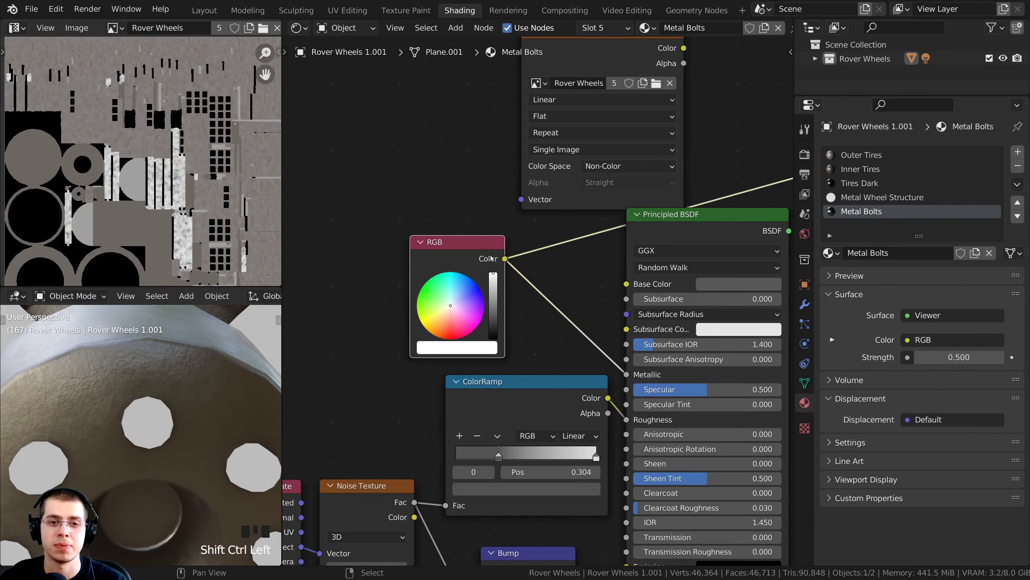
# Disconnect the RGB node from the Metal Bolts' Metallic input and open the Metallic value for editing without changing it
pyautogui.scroll(2, 554, 316)
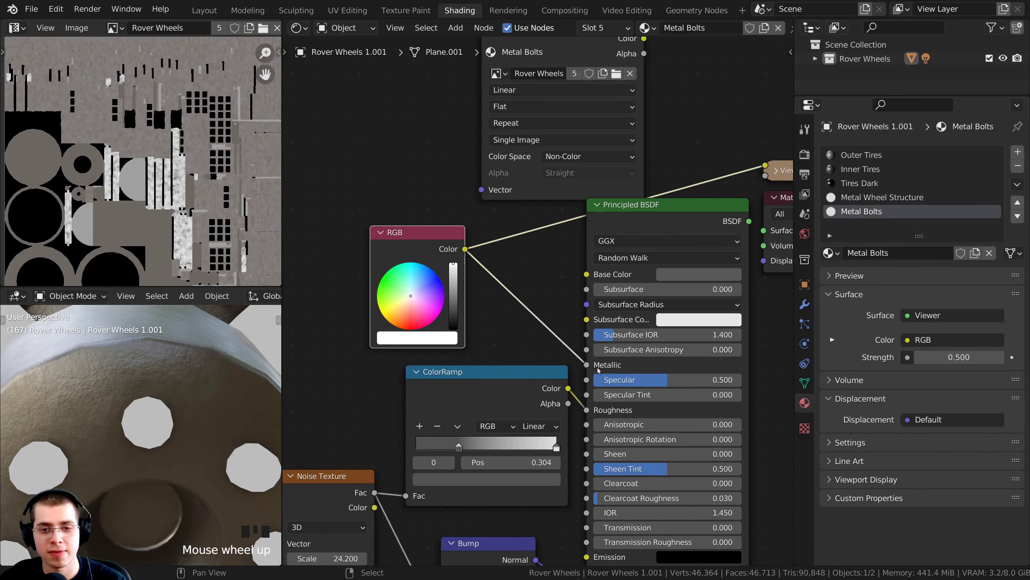
pyautogui.scroll(1, 606, 364)
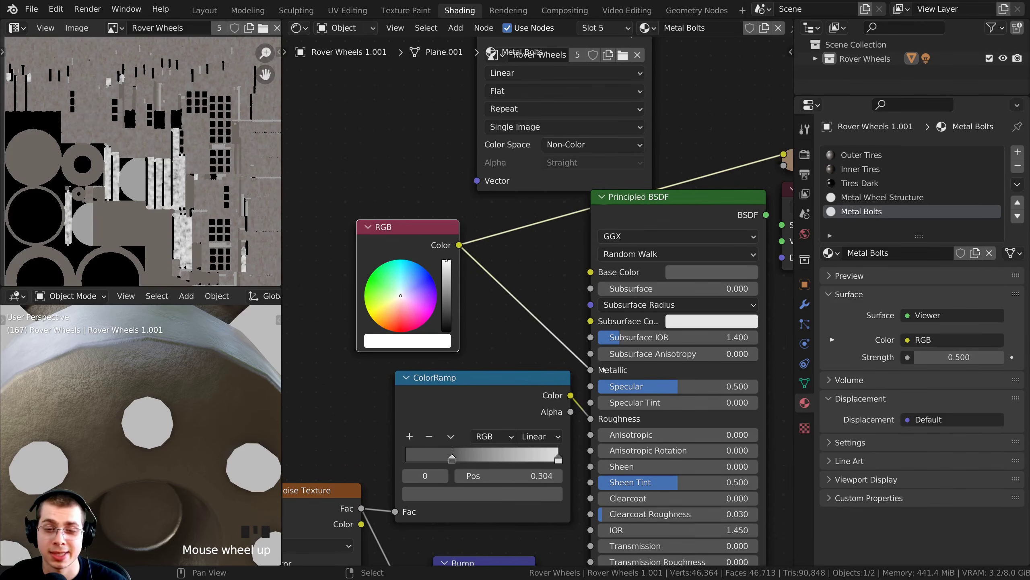
pyautogui.scroll(1, 584, 359)
pyautogui.moveTo(580, 362); pyautogui.dragTo(630, 364)
pyautogui.click(629, 364)
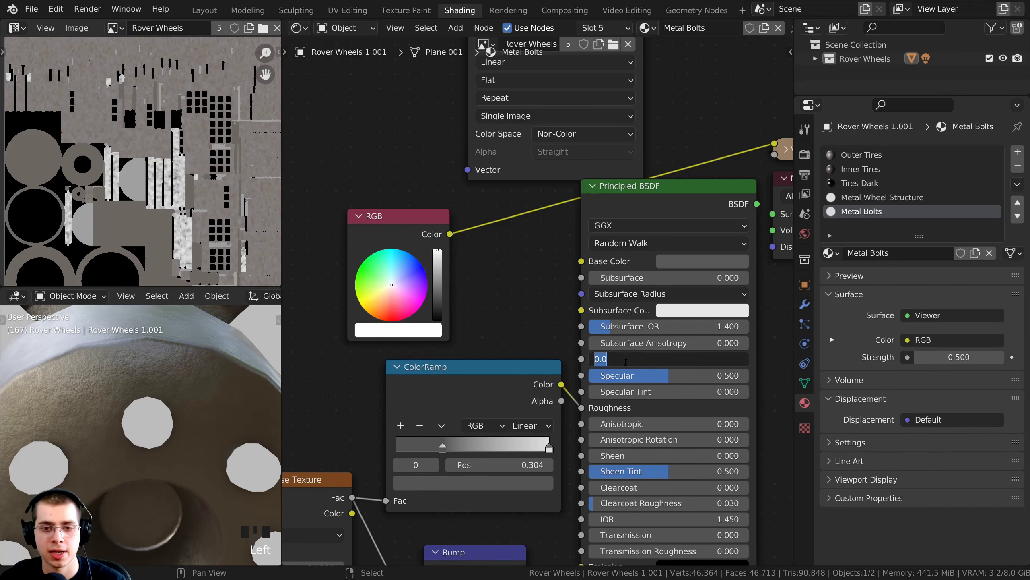
pyautogui.click(461, 380)
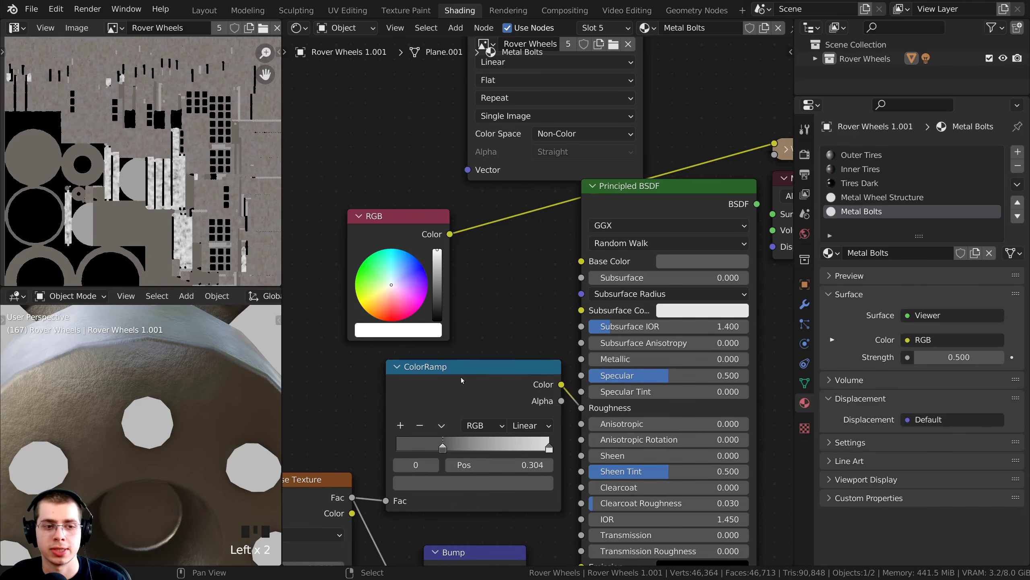
pyautogui.scroll(-2, 390, 229)
pyautogui.moveTo(438, 248); pyautogui.dragTo(445, 253)
# Switch to the Metal Wheel Structure material and make its Rover Wheels image node the active node
pyautogui.click(865, 198)
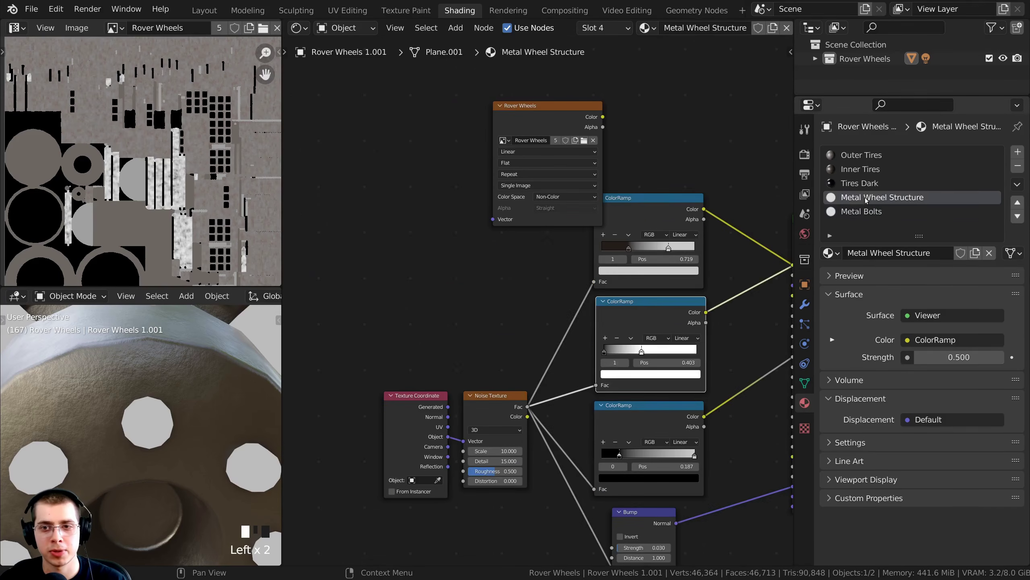
pyautogui.moveTo(570, 334); pyautogui.dragTo(601, 329, button='middle')
pyautogui.scroll(-1, 639, 272)
pyautogui.scroll(2, 469, 177)
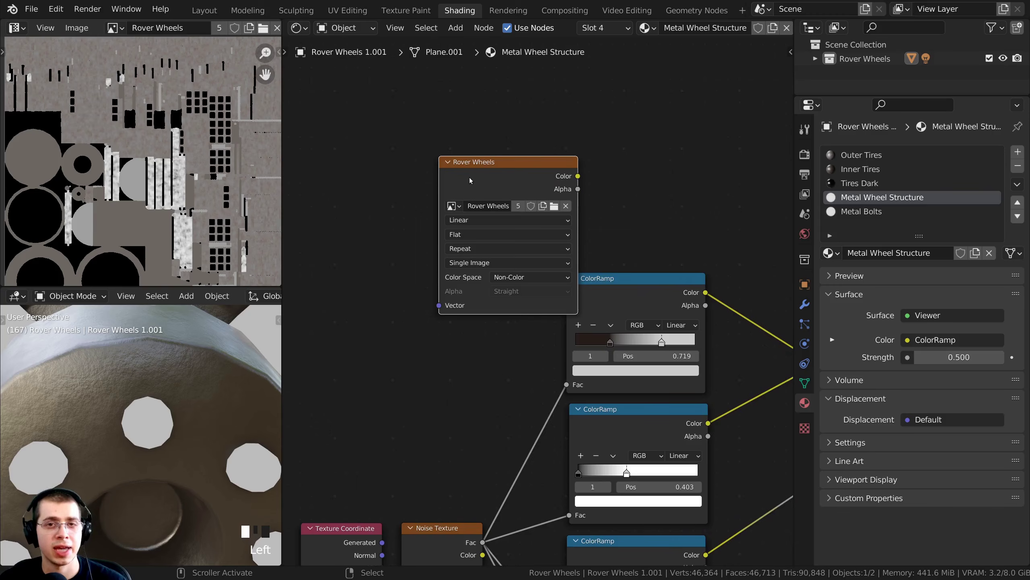
pyautogui.click(469, 175)
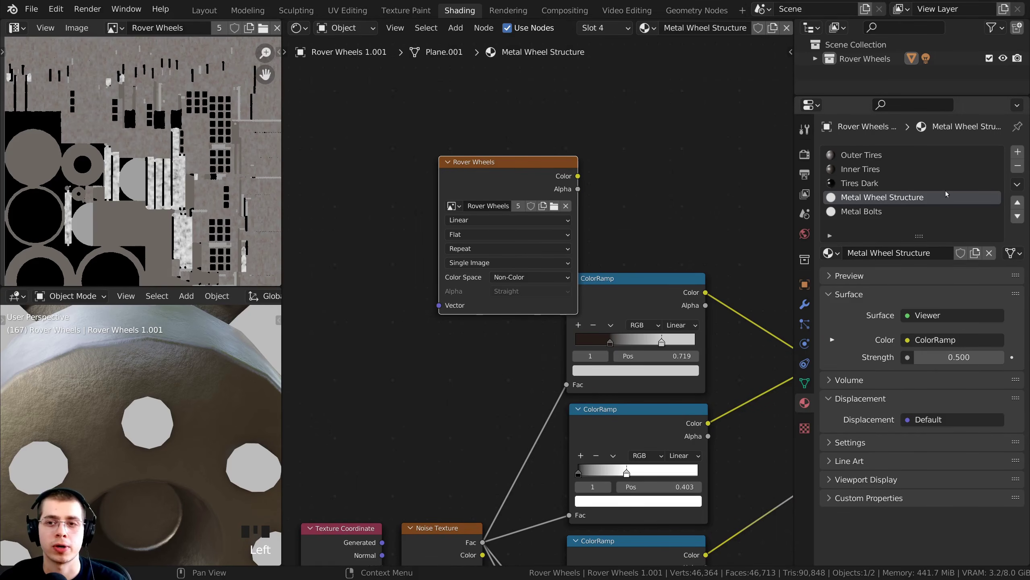
# Make the Rover Wheels image node active in the Outer Tires, Inner Tires and Tires Dark materials and return to Outer Tires
pyautogui.click(875, 156)
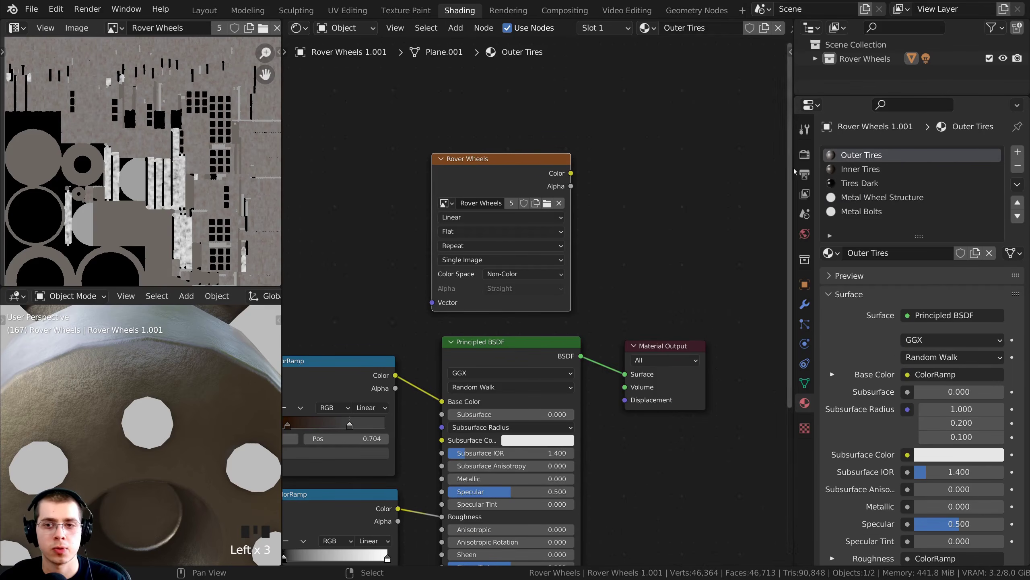
pyautogui.click(856, 169)
pyautogui.click(452, 163)
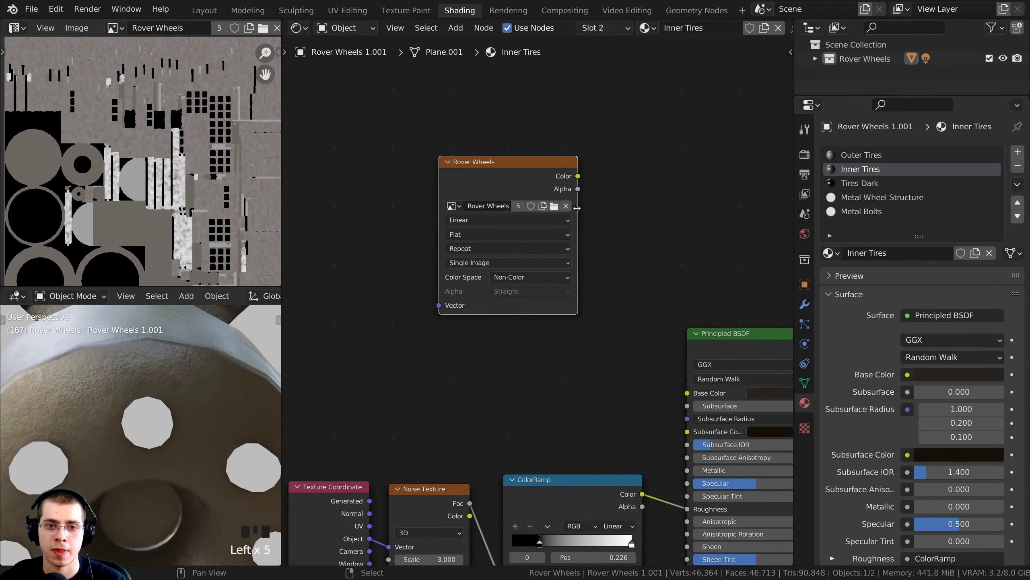
pyautogui.click(860, 183)
pyautogui.click(863, 184)
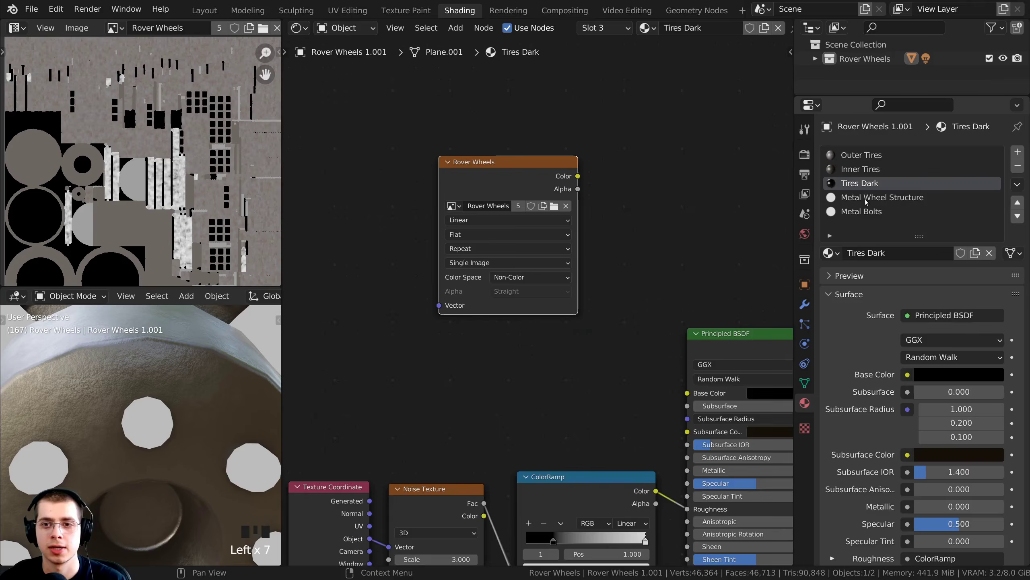
pyautogui.click(860, 154)
pyautogui.scroll(-8, 209, 402)
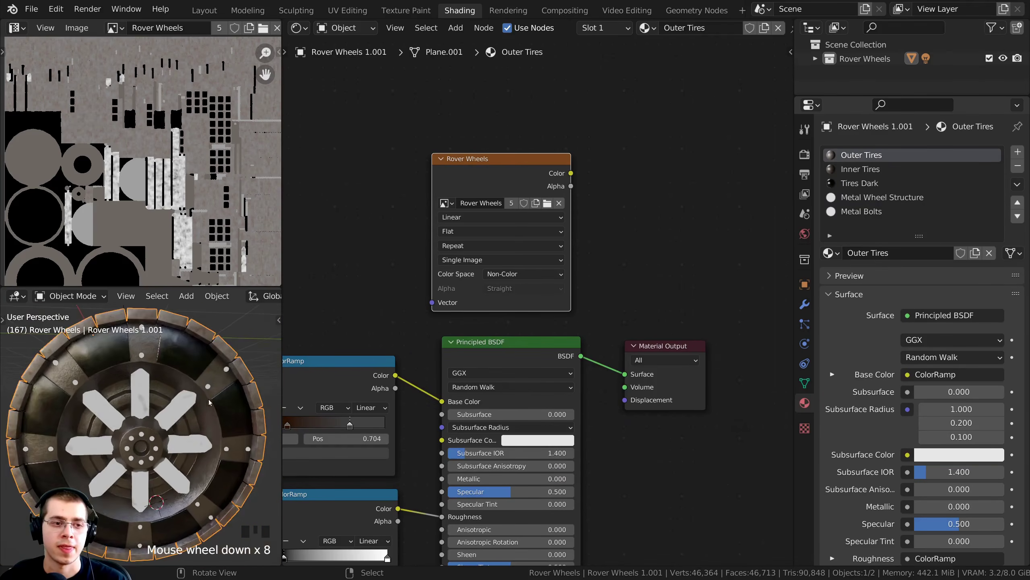
pyautogui.scroll(-1, 208, 402)
pyautogui.moveTo(209, 402); pyautogui.dragTo(240, 432, button='middle')
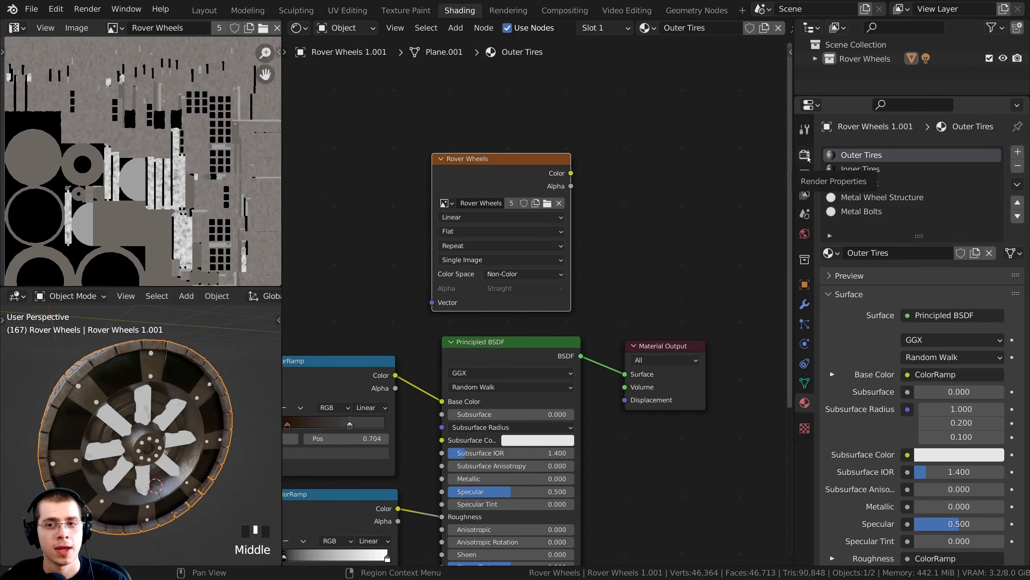
# Save the file and bake the wheel's metallic values to the Rover Wheels image using the Emit bake type
pyautogui.click(805, 154)
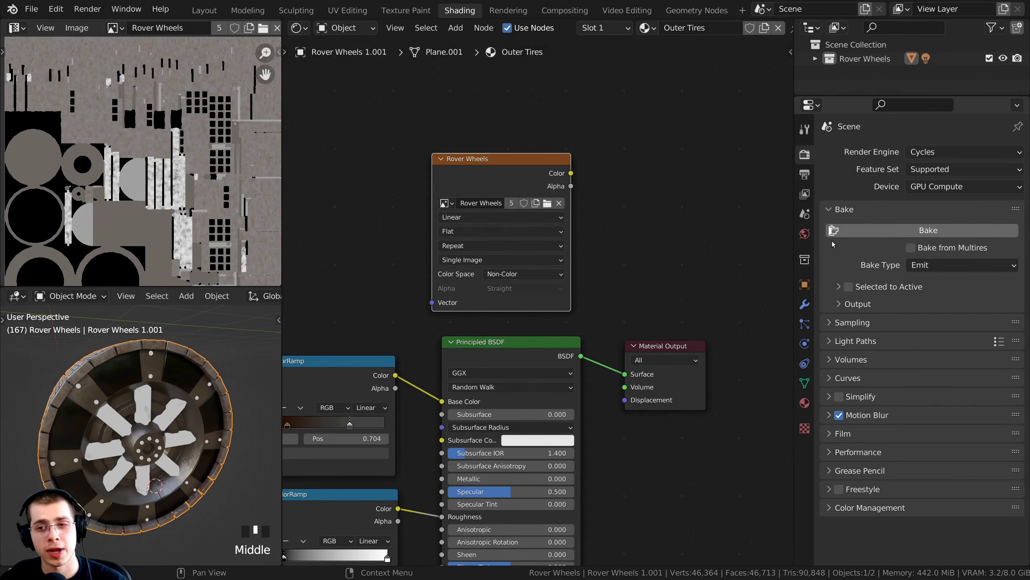
pyautogui.moveTo(720, 264); pyautogui.dragTo(716, 264, button='middle')
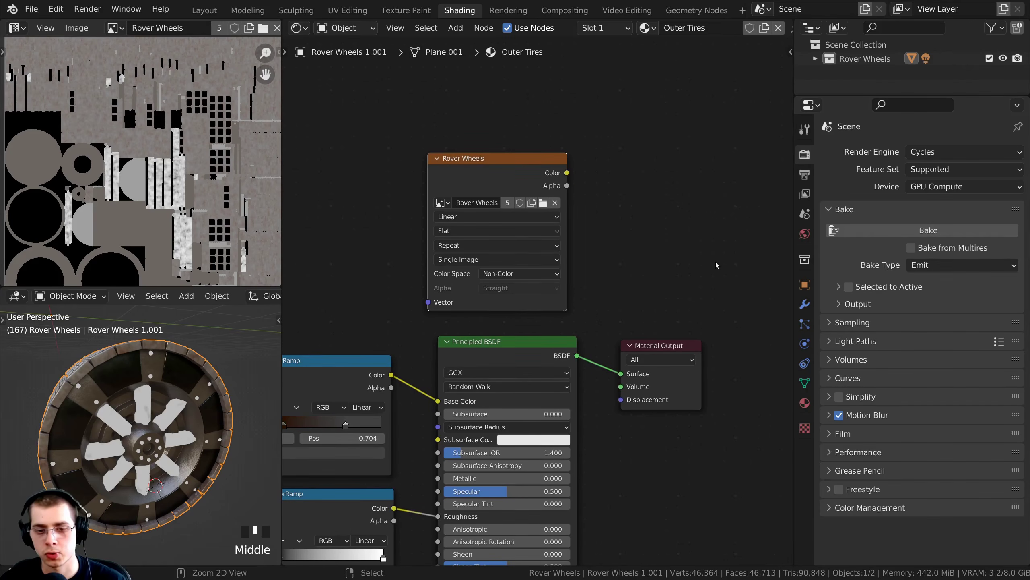
pyautogui.scroll(2, 715, 247)
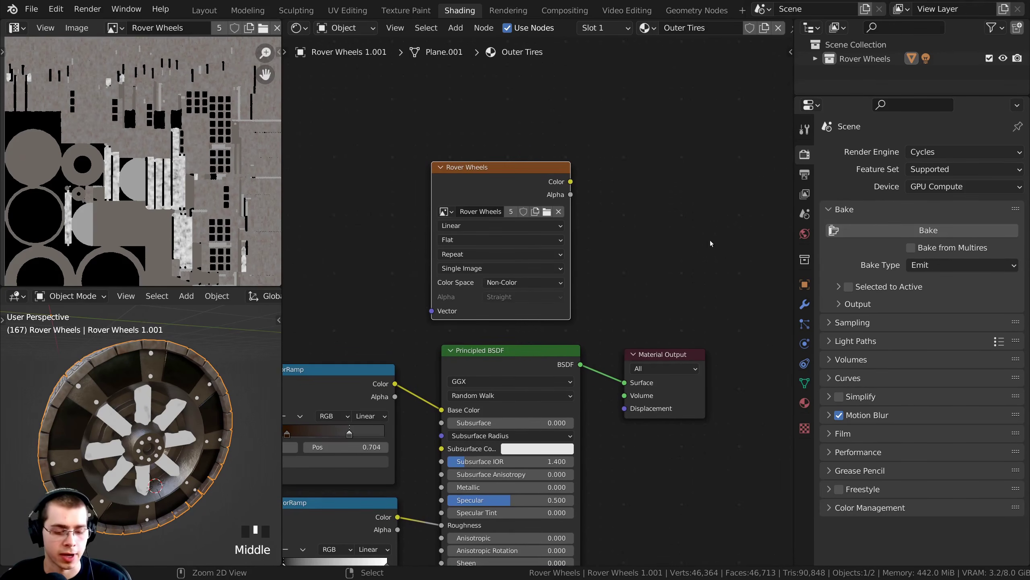
pyautogui.hotkey('ctrl', 's')
pyautogui.moveTo(689, 270); pyautogui.dragTo(691, 273, button='middle')
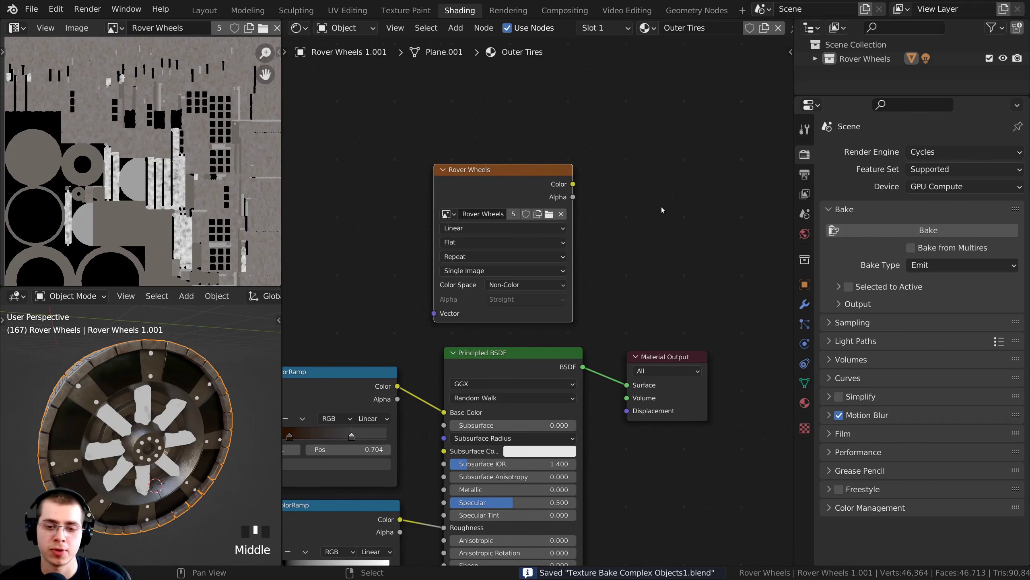
pyautogui.click(891, 236)
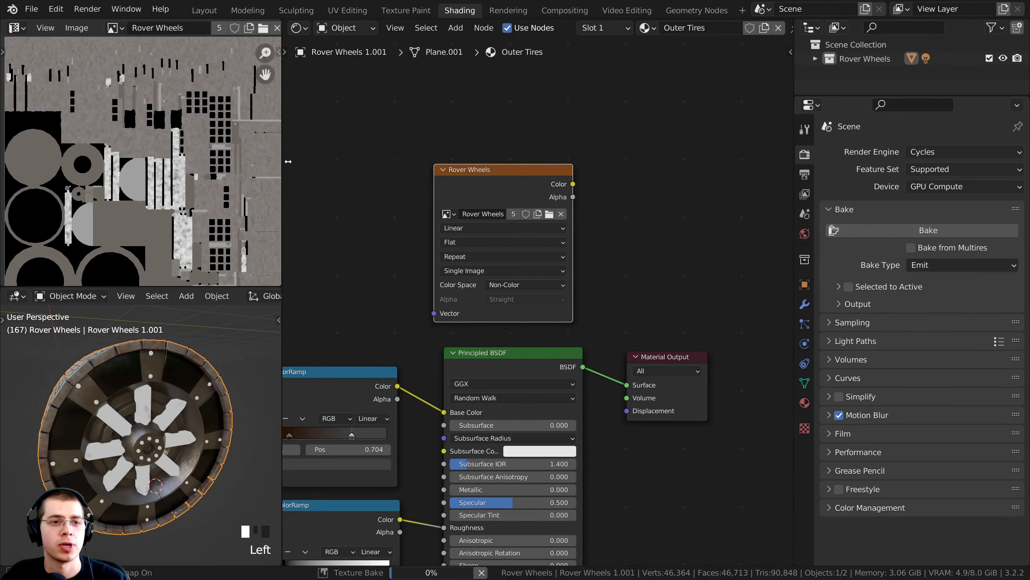
# Widen the image editor and examine the light and dark areas of the baked metallic map
pyautogui.moveTo(288, 162); pyautogui.dragTo(423, 162)
pyautogui.scroll(-2, 174, 147)
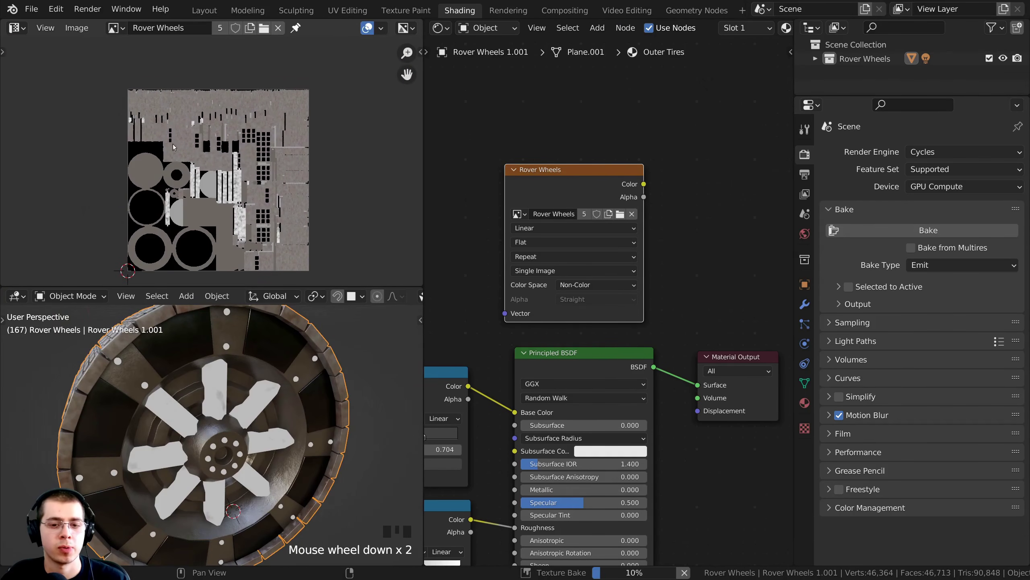
pyautogui.moveTo(254, 169); pyautogui.dragTo(415, 238, button='middle')
pyautogui.scroll(5, 151, 145)
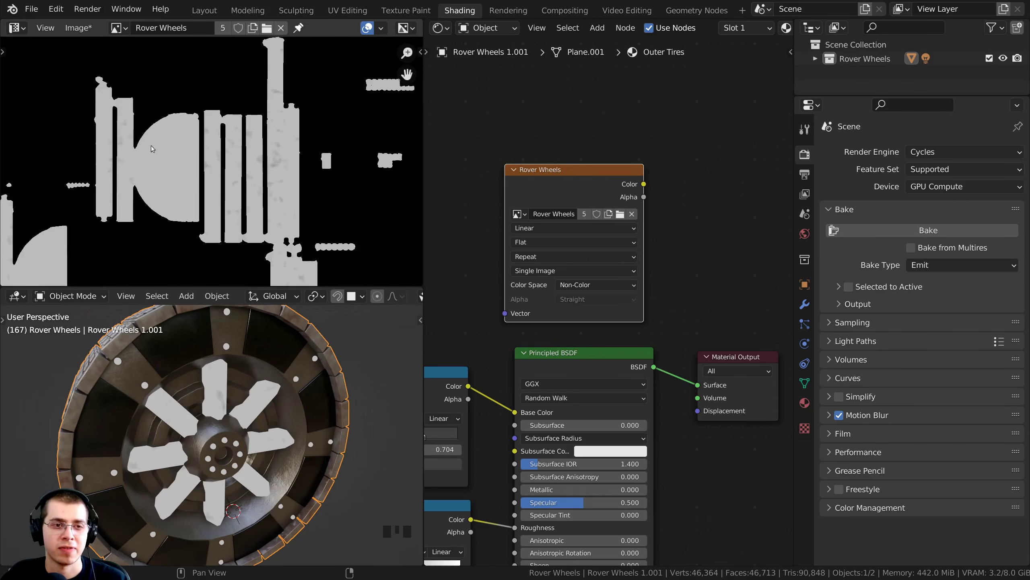
pyautogui.scroll(-1, 154, 127)
pyautogui.moveTo(154, 127); pyautogui.dragTo(162, 150, button='middle')
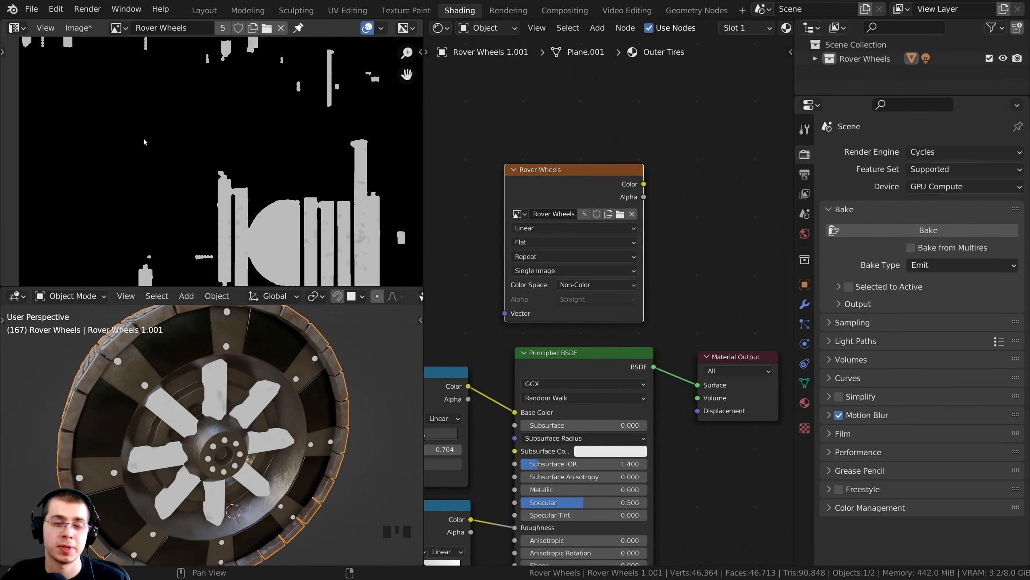
pyautogui.scroll(1, 139, 169)
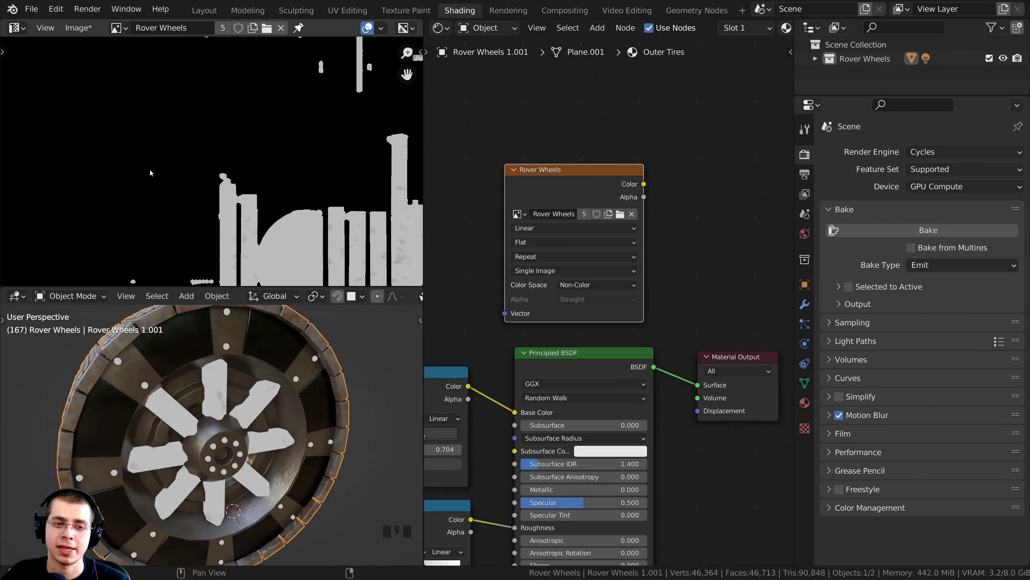
pyautogui.scroll(1, 152, 174)
pyautogui.moveTo(152, 174); pyautogui.dragTo(177, 106, button='middle')
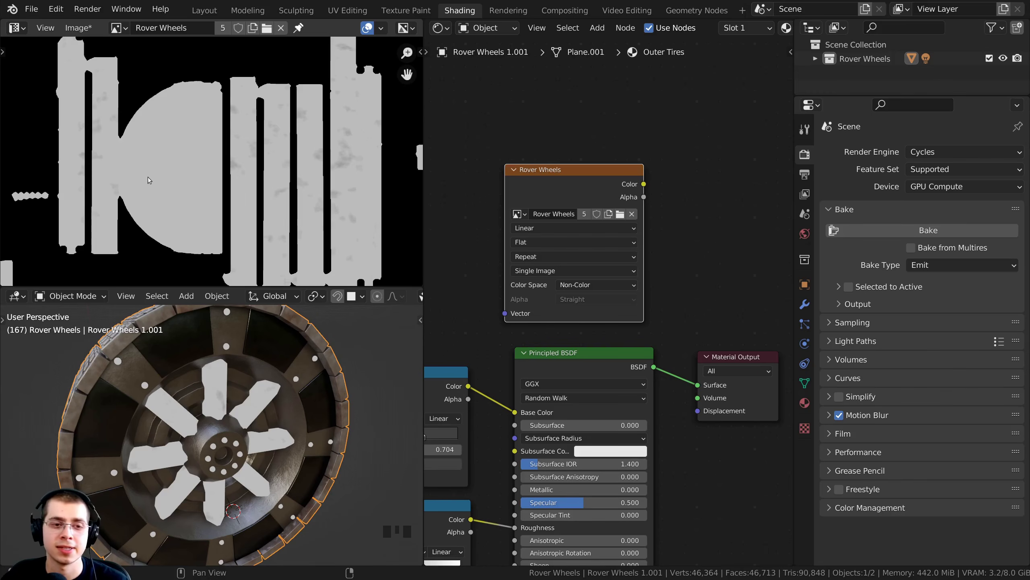
pyautogui.scroll(-3, 203, 426)
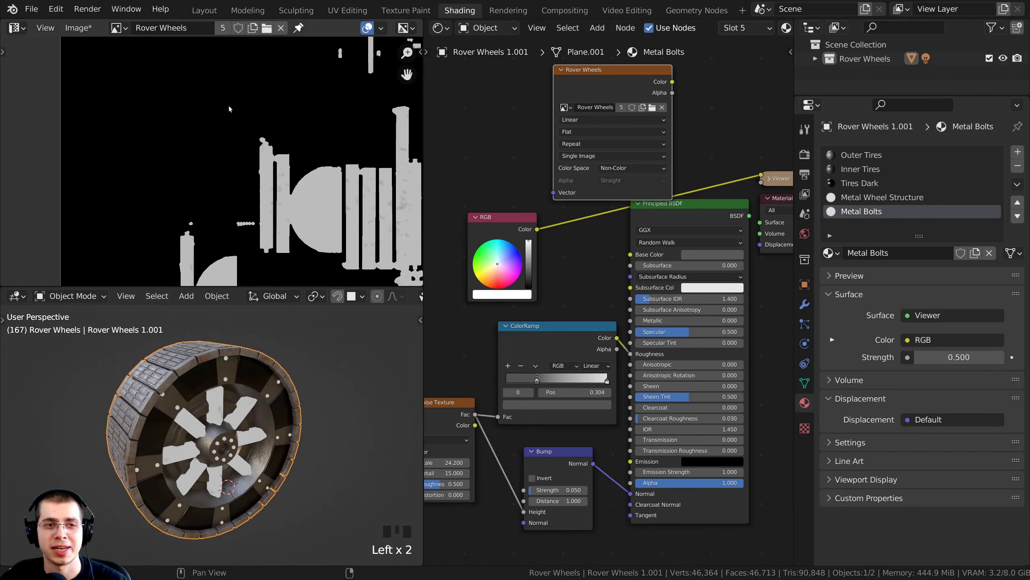
pyautogui.scroll(-4, 331, 183)
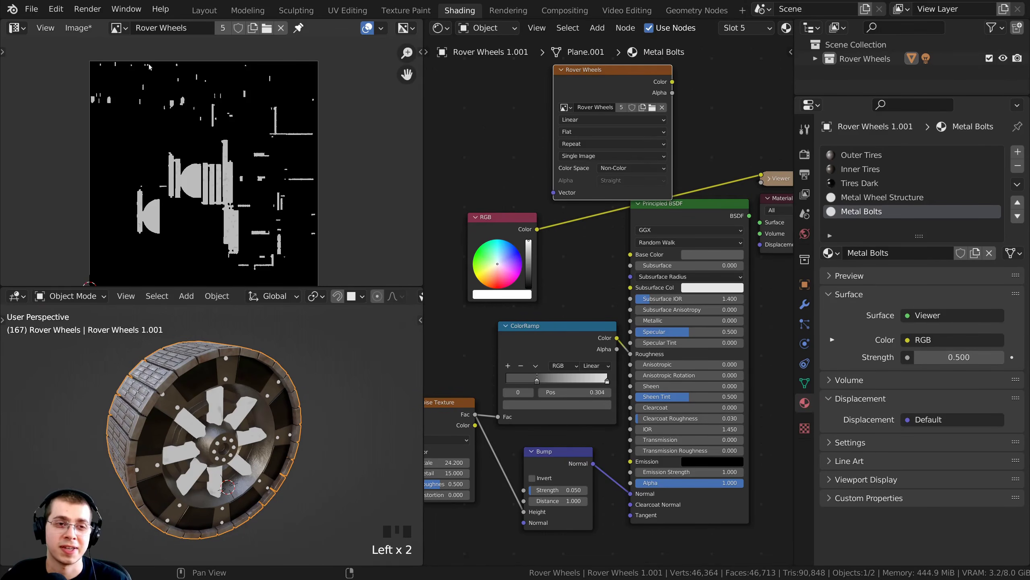
pyautogui.moveTo(102, 61); pyautogui.dragTo(95, 51, button='middle')
# Save the baked image as Rover Wheels Metallic.jpg in the Rover Wheel Texture Maps folder
pyautogui.click(78, 28)
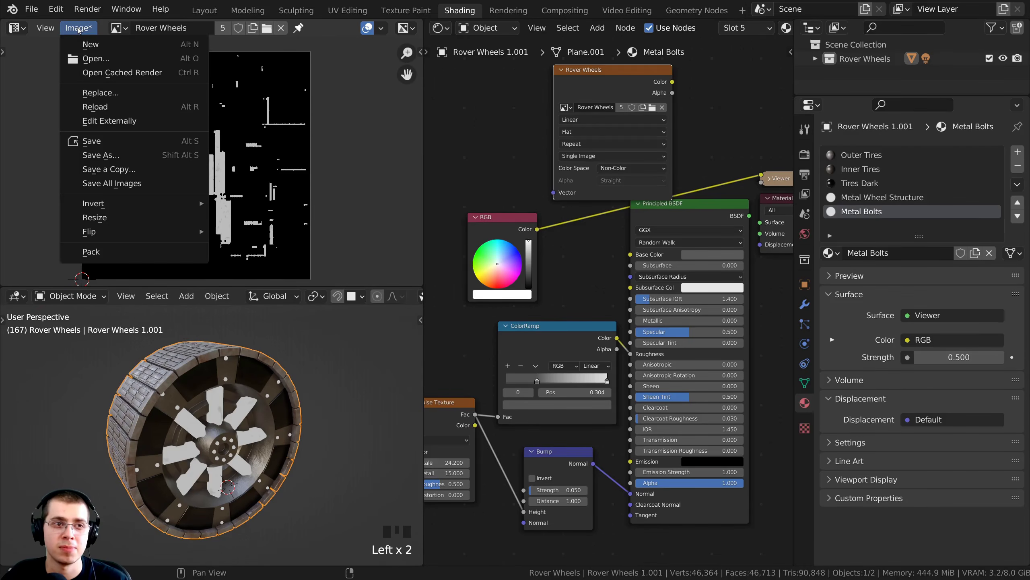
pyautogui.click(112, 157)
pyautogui.click(204, 553)
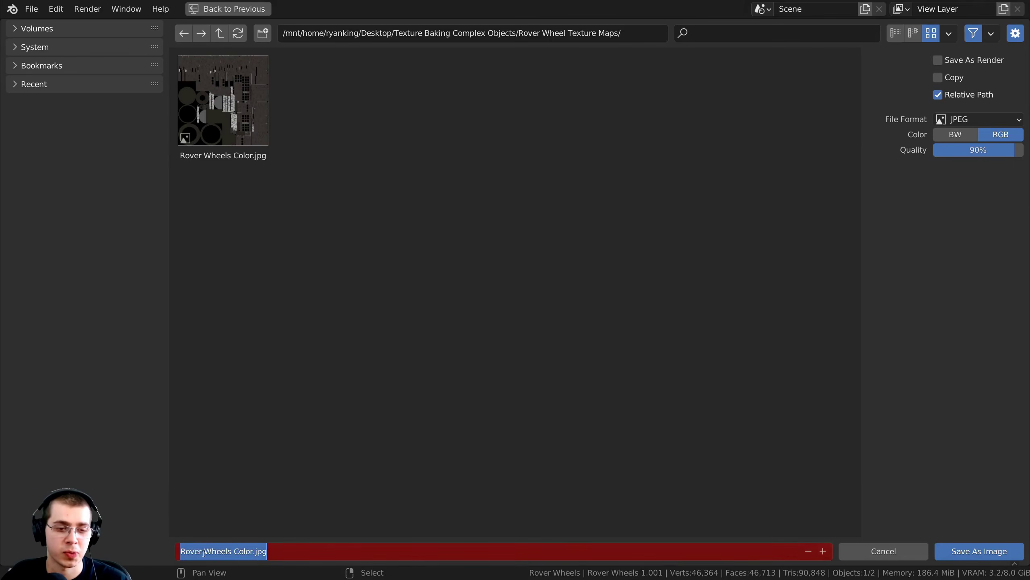
pyautogui.click(236, 551)
pyautogui.moveTo(235, 551); pyautogui.dragTo(253, 552)
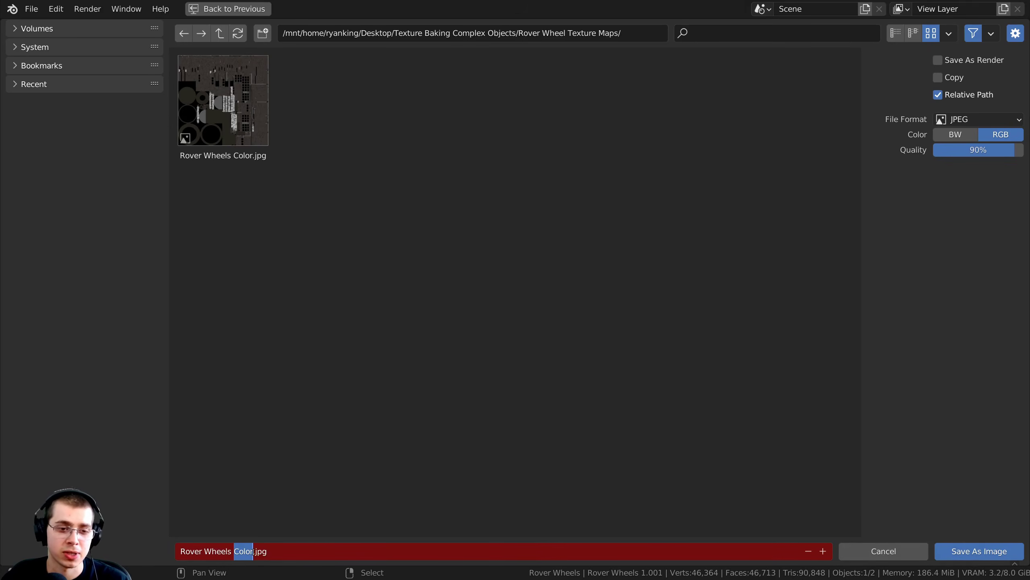
pyautogui.press('BackSpace')
pyautogui.write('Meta')
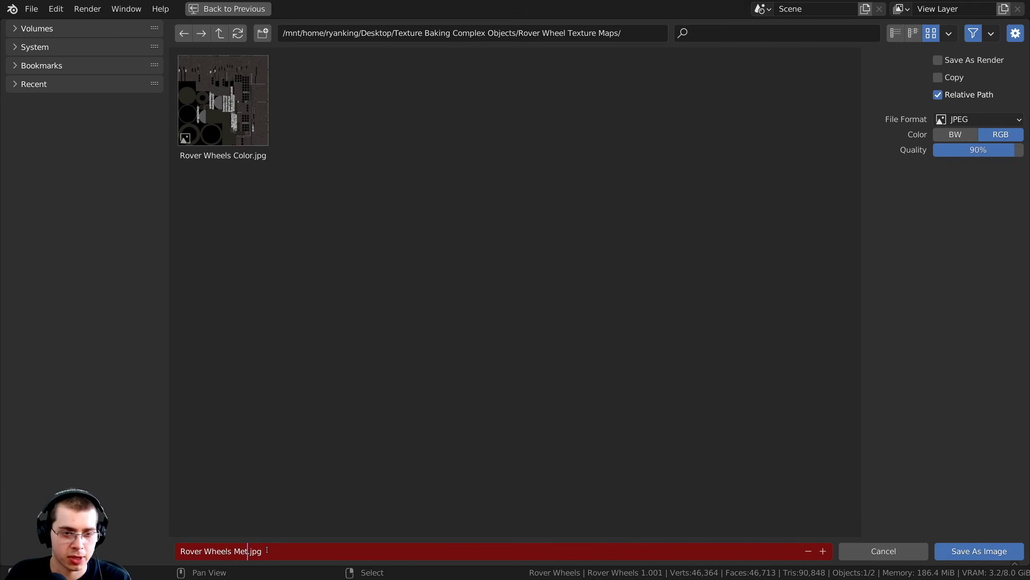
pyautogui.write('llic')
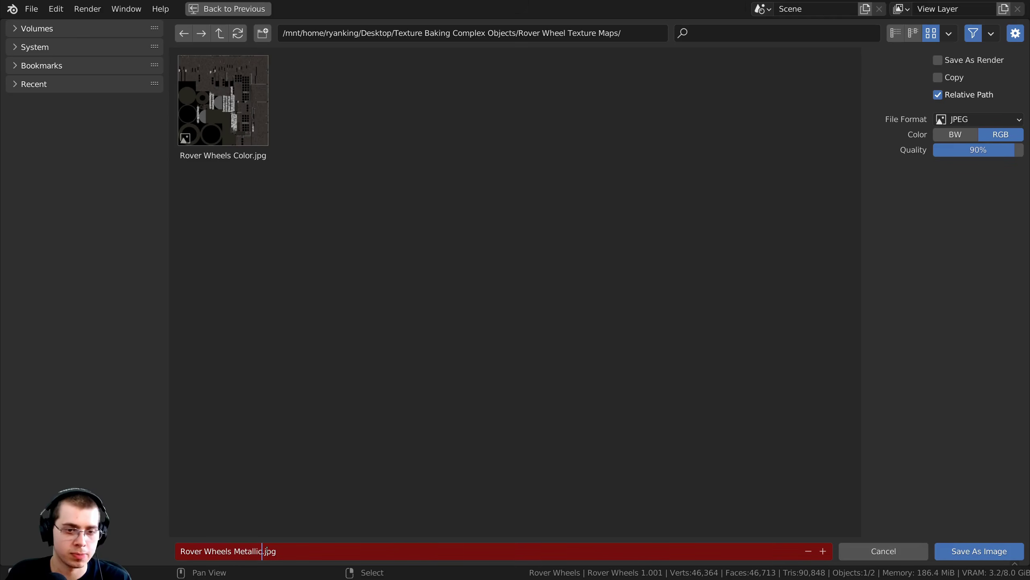
pyautogui.press('Return')
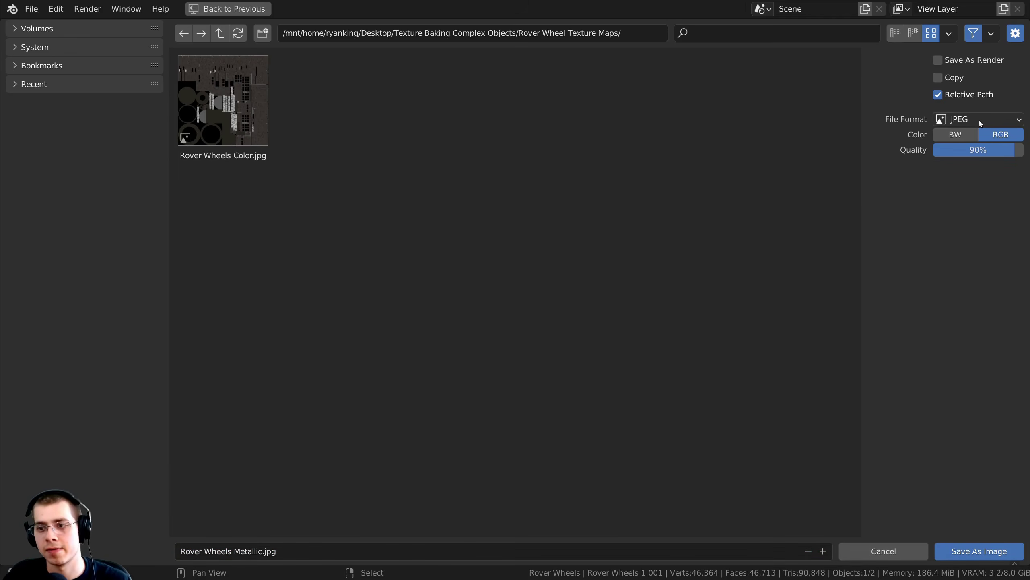
pyautogui.click(978, 555)
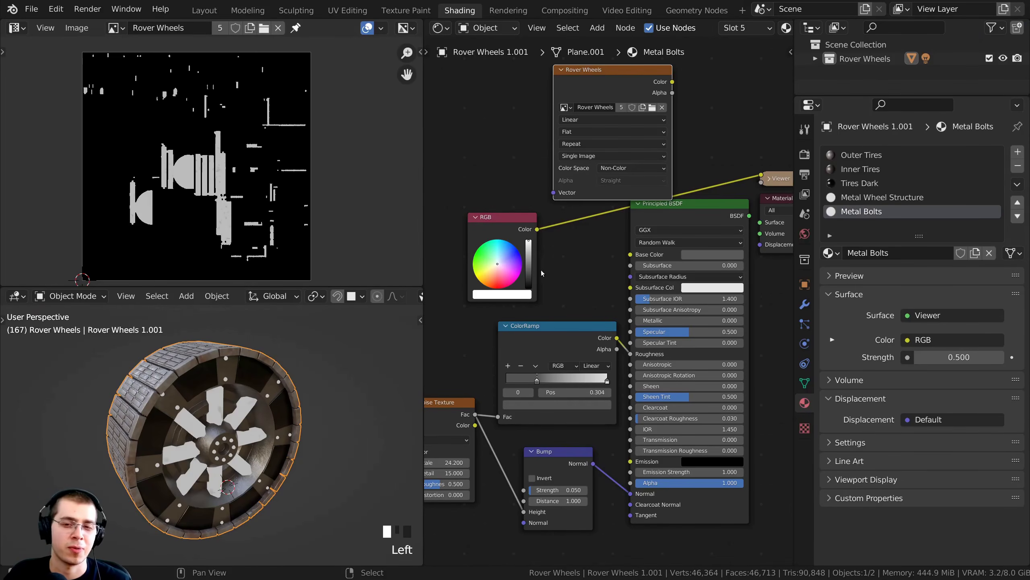
pyautogui.scroll(2, 568, 207)
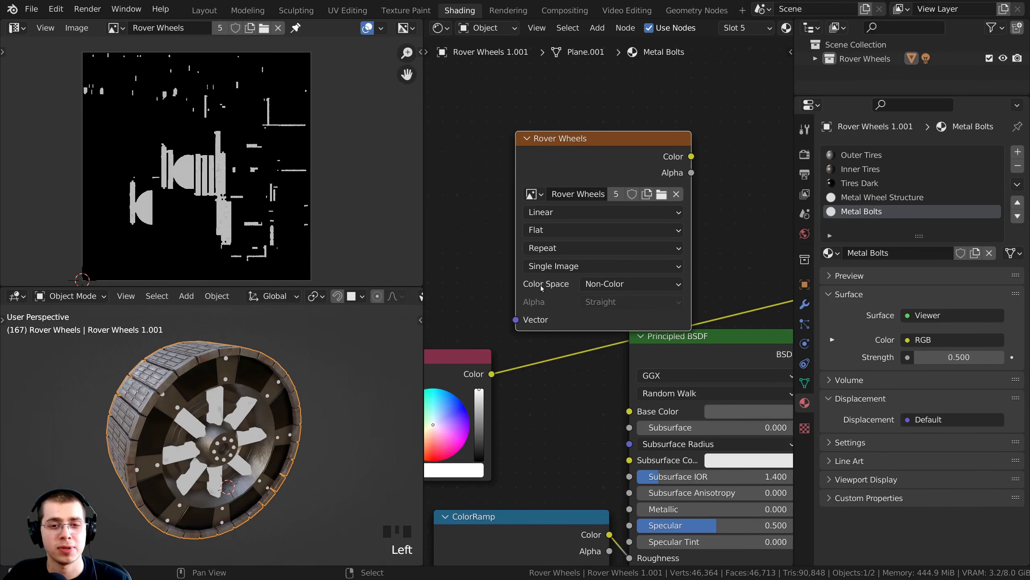
pyautogui.click(601, 286)
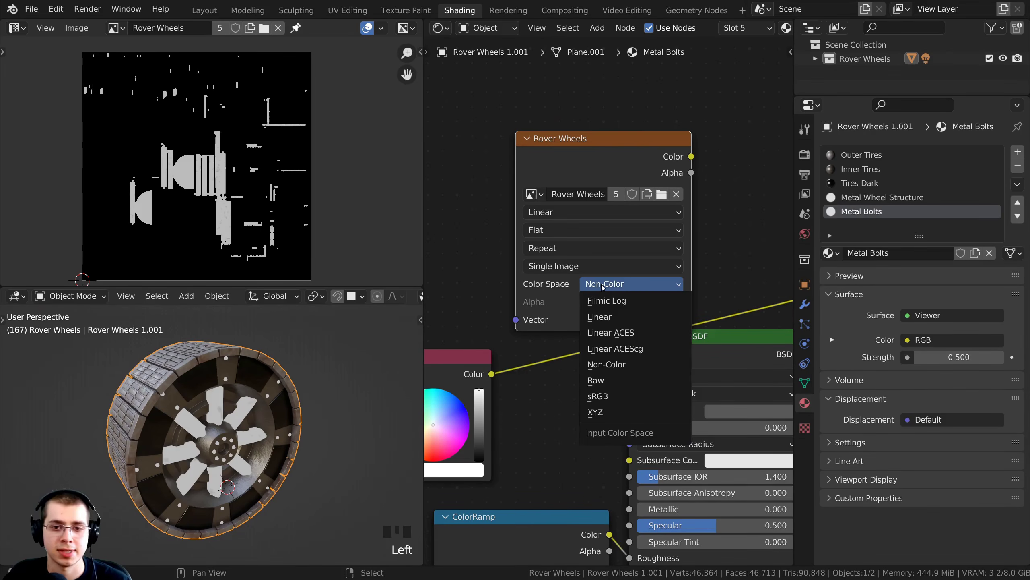
pyautogui.click(603, 286)
pyautogui.scroll(-2, 568, 328)
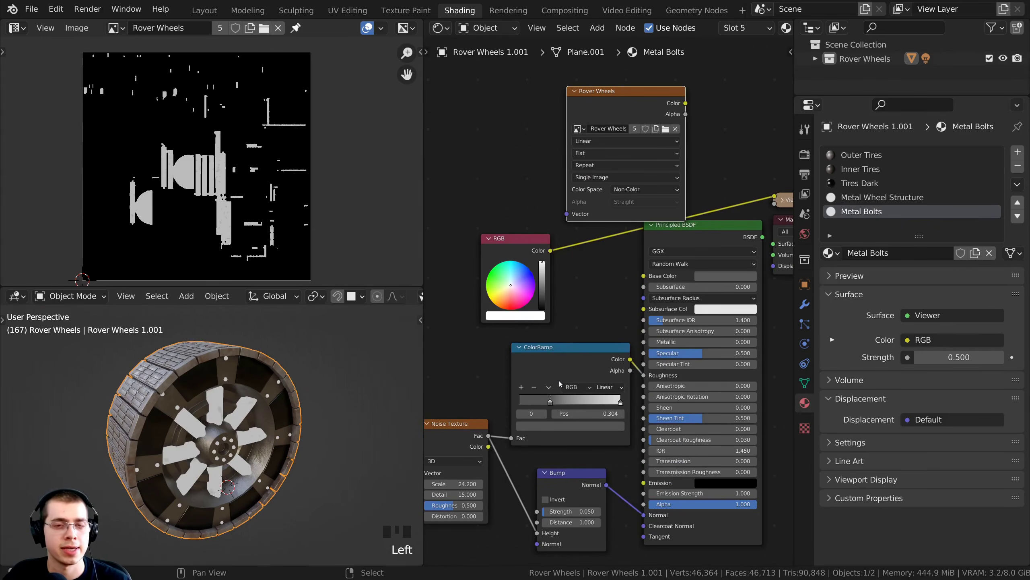
# Reconnect the Metal Bolts' Principled BSDF to the material output in place of the Viewer node
pyautogui.scroll(1, 621, 365)
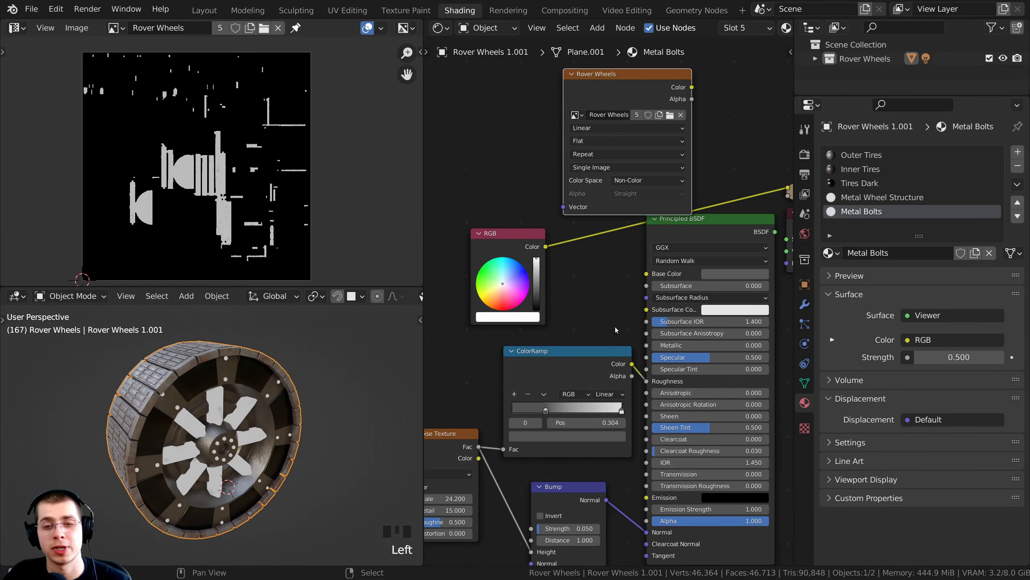
pyautogui.moveTo(621, 293)
pyautogui.mouseDown(button='middle')
pyautogui.moveTo(568, 327)
pyautogui.moveTo(627, 292)
pyautogui.mouseUp(button='middle')
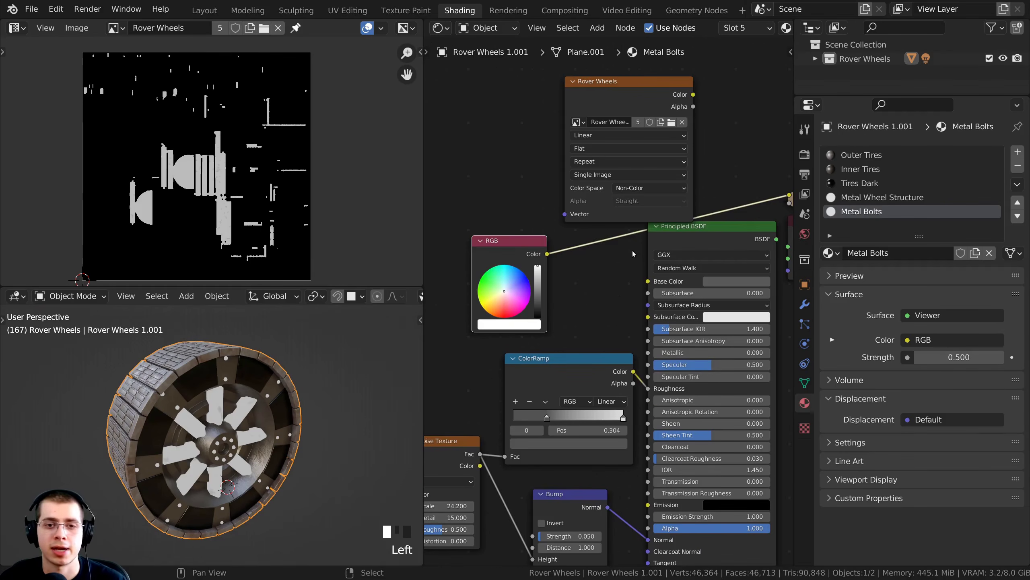
pyautogui.keyDown('ctrl'); pyautogui.hscroll(5, 673, 261); pyautogui.keyUp('ctrl')
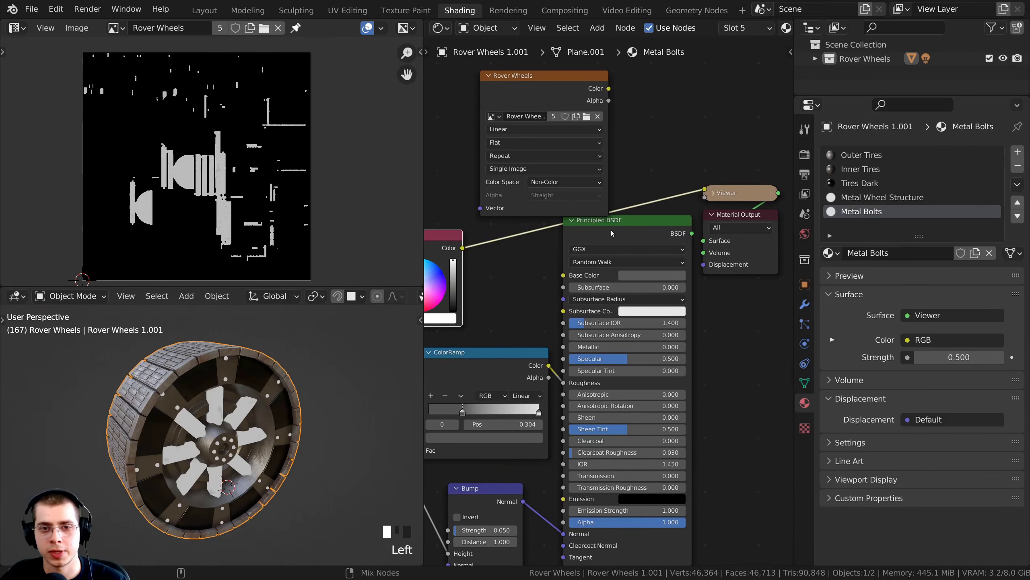
pyautogui.keyDown('ctrl'); pyautogui.keyDown('shift'); pyautogui.click(611, 230); pyautogui.keyUp('shift'); pyautogui.keyUp('ctrl')
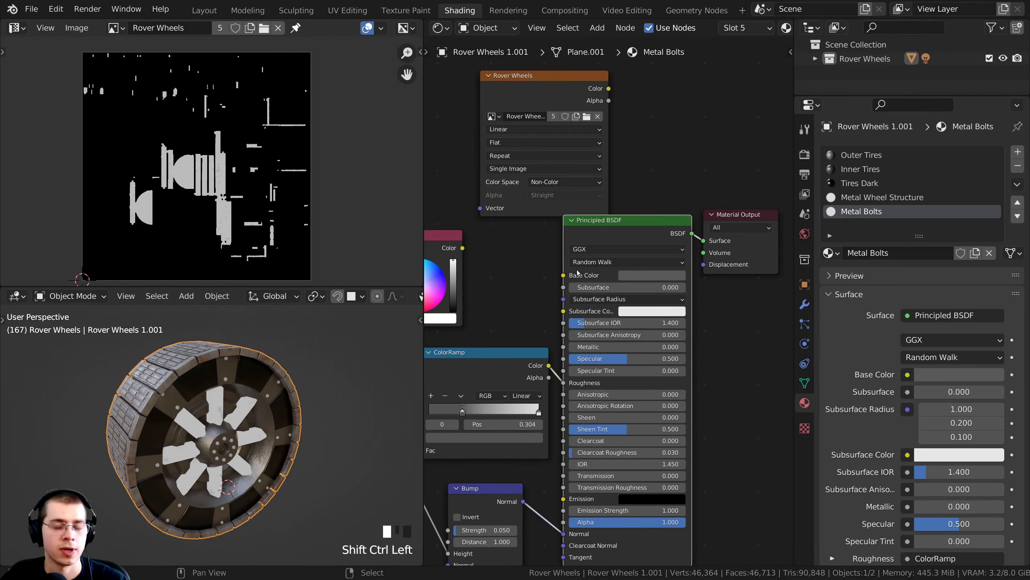
pyautogui.scroll(2, 606, 361)
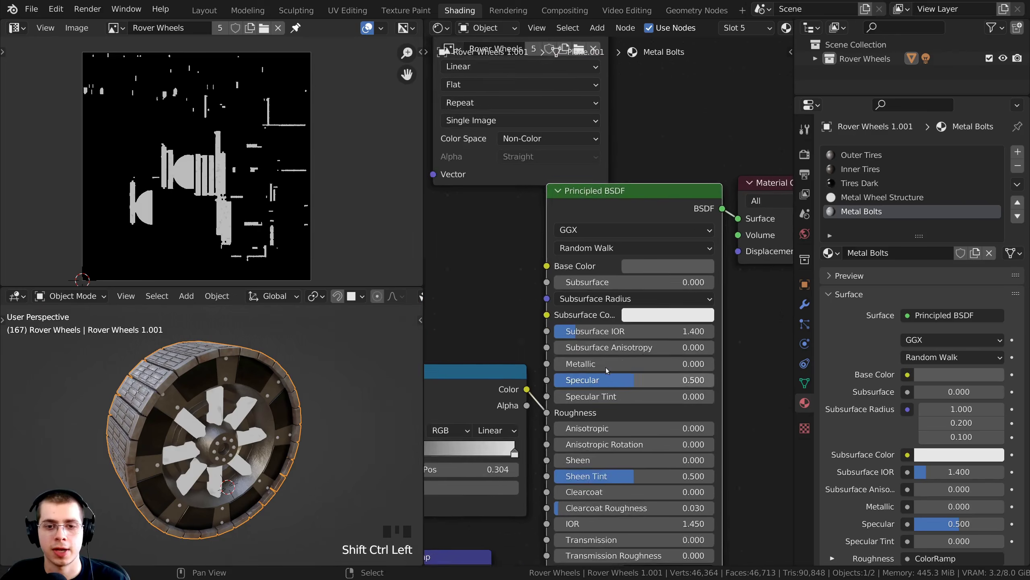
pyautogui.scroll(1, 607, 369)
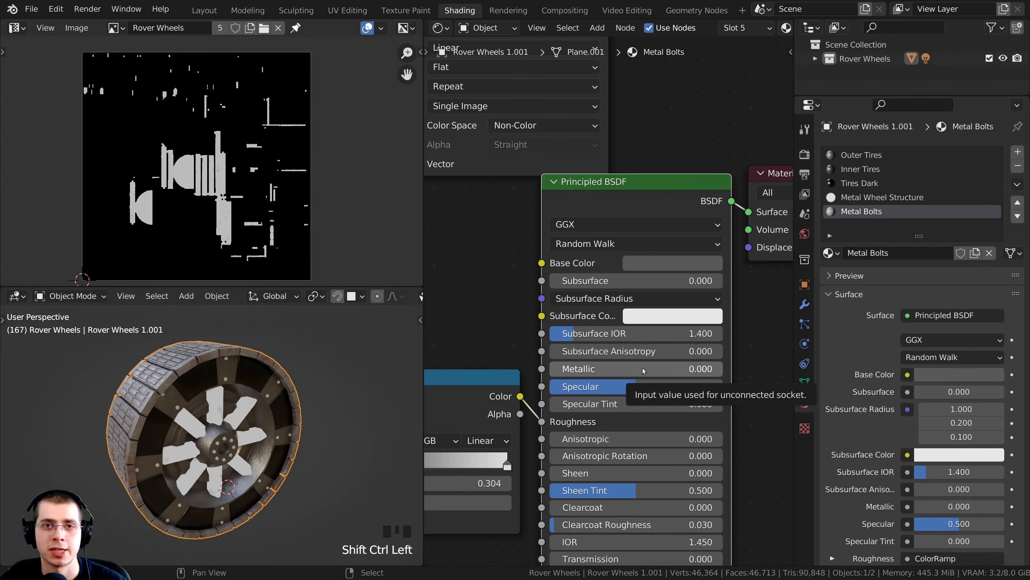
pyautogui.scroll(-1, 666, 272)
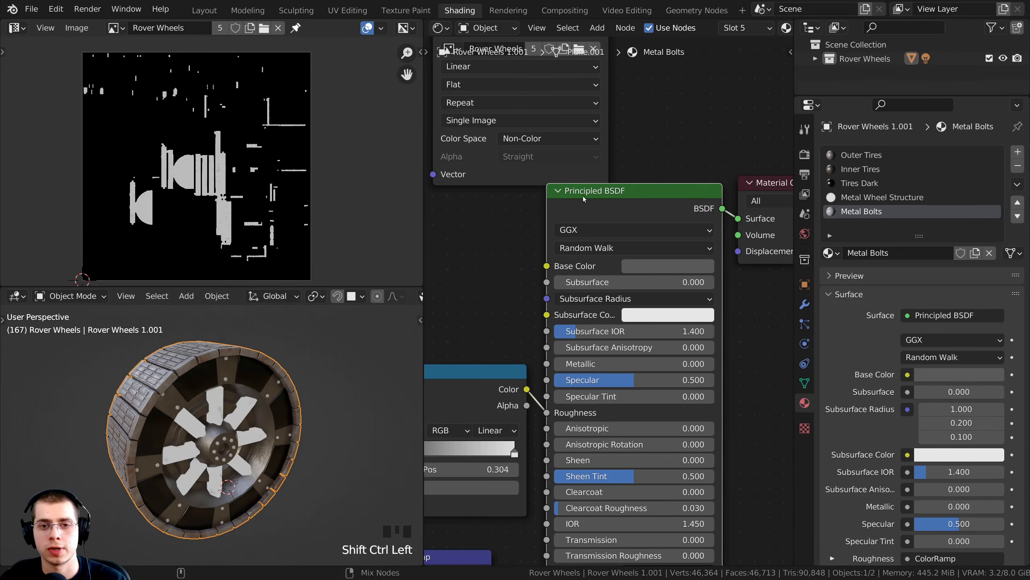
# Reconnect the Metal Wheel Structure's Principled BSDF to its material output in place of the Viewer node
pyautogui.click(892, 197)
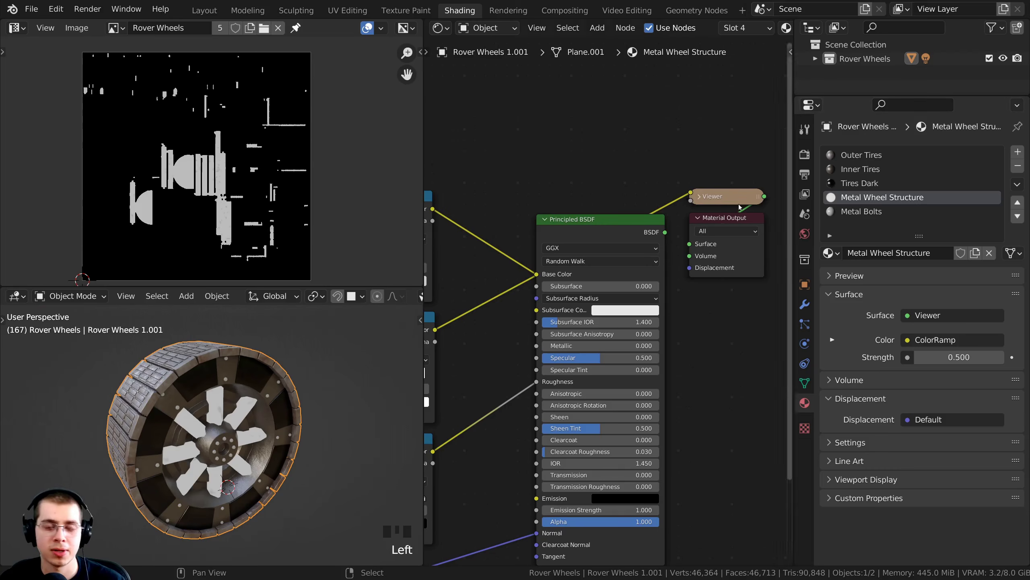
pyautogui.keyDown('ctrl'); pyautogui.keyDown('shift'); pyautogui.click(601, 222); pyautogui.keyUp('shift'); pyautogui.keyUp('ctrl')
pyautogui.scroll(2, 620, 331)
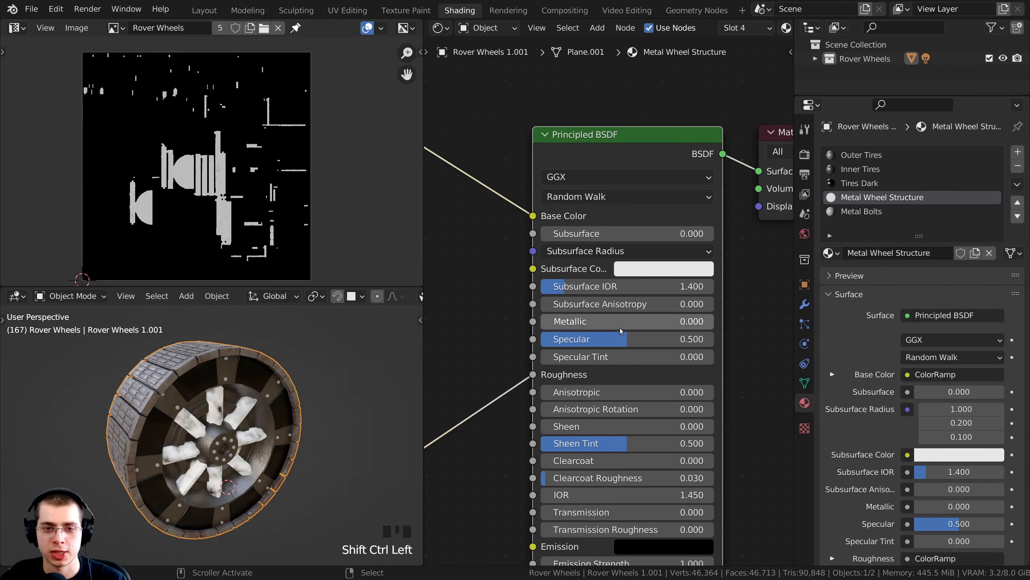
pyautogui.scroll(3, 568, 321)
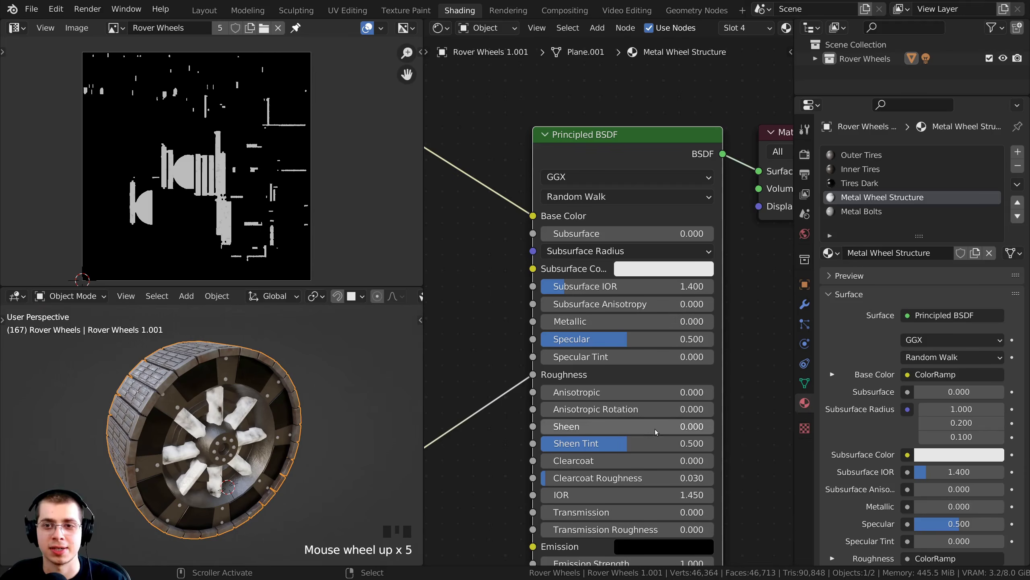
pyautogui.scroll(-5, 671, 213)
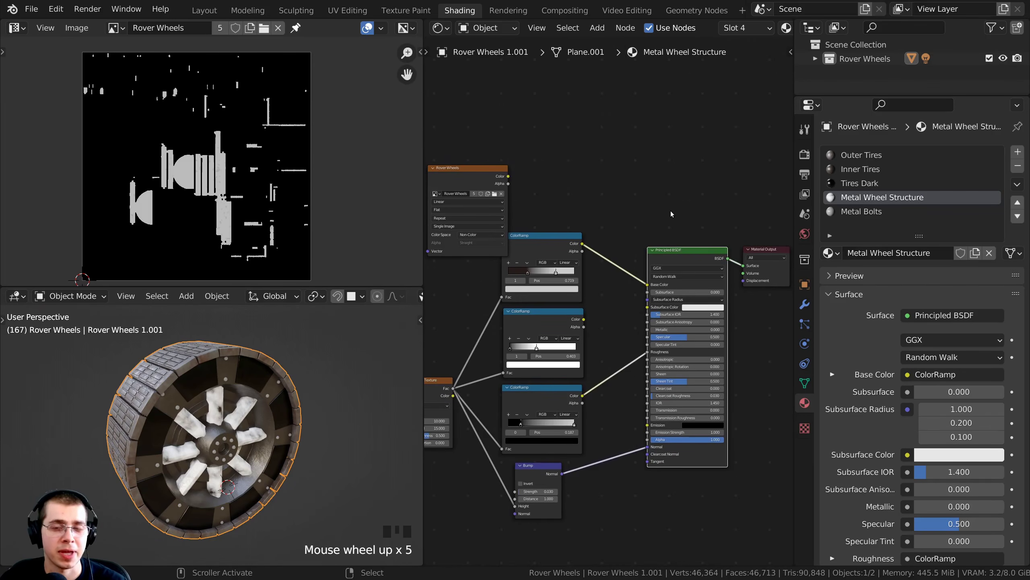
# Set the color space of the Rover Wheels image texture node in the Outer Tires material to Non-Color
pyautogui.click(876, 155)
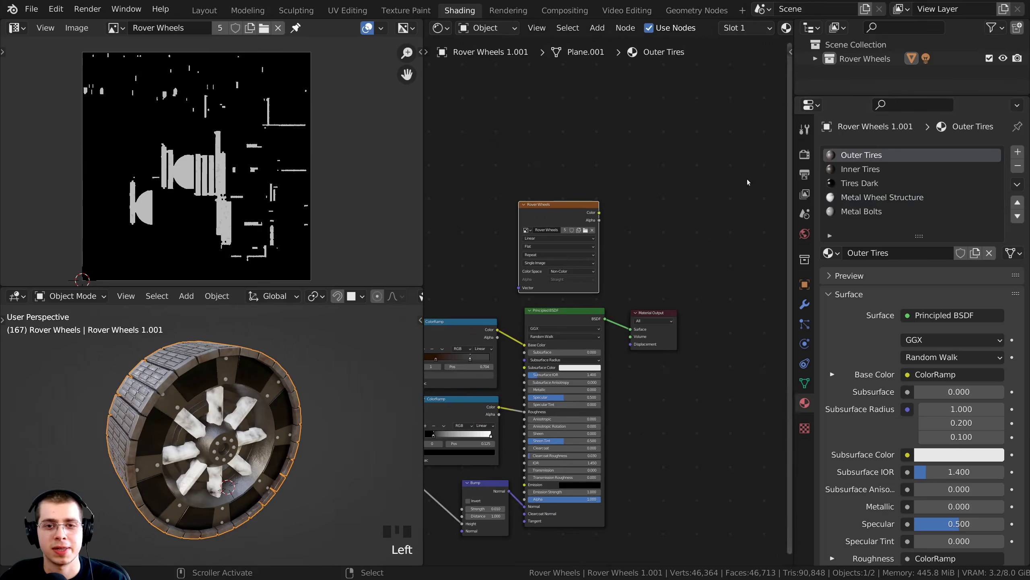
pyautogui.scroll(2, 612, 154)
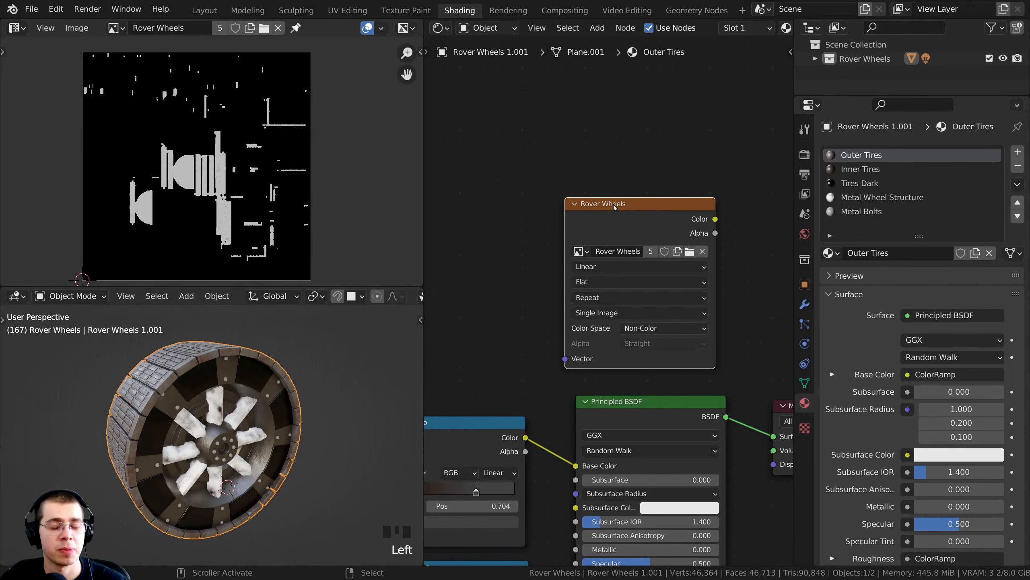
pyautogui.moveTo(548, 321); pyautogui.dragTo(510, 266, button='middle')
pyautogui.scroll(2, 510, 266)
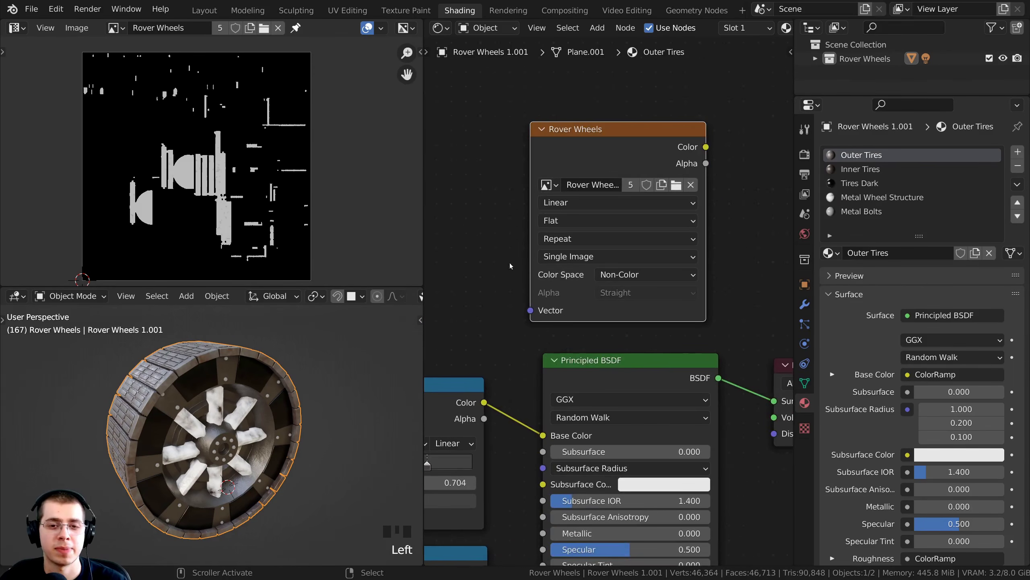
pyautogui.click(637, 274)
pyautogui.click(637, 355)
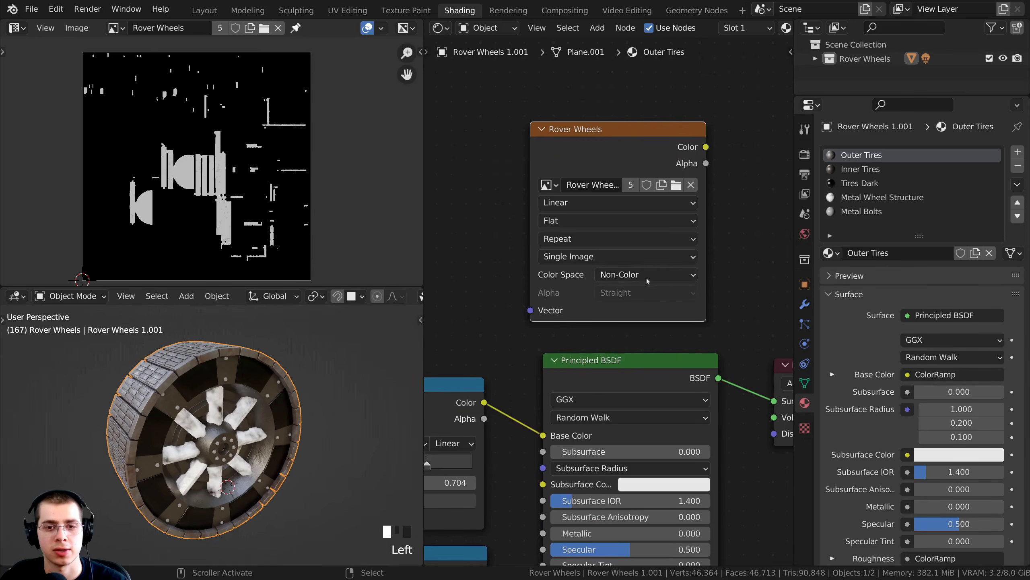
pyautogui.scroll(-2, 614, 419)
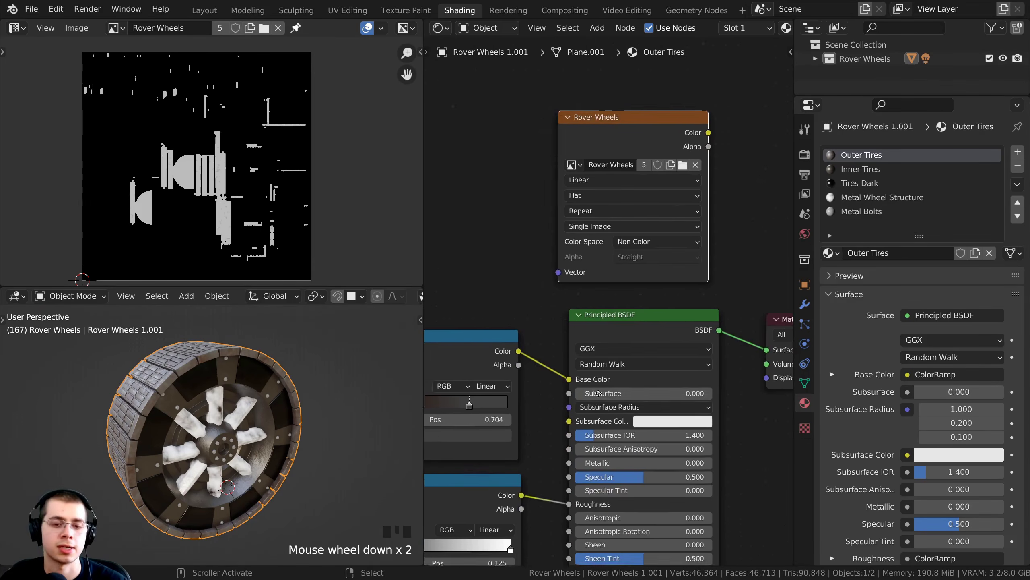
pyautogui.moveTo(613, 419); pyautogui.dragTo(622, 399, button='middle')
pyautogui.scroll(-3, 486, 461)
pyautogui.moveTo(482, 466); pyautogui.dragTo(499, 446, button='middle')
pyautogui.scroll(1, 514, 447)
pyautogui.scroll(2, 578, 373)
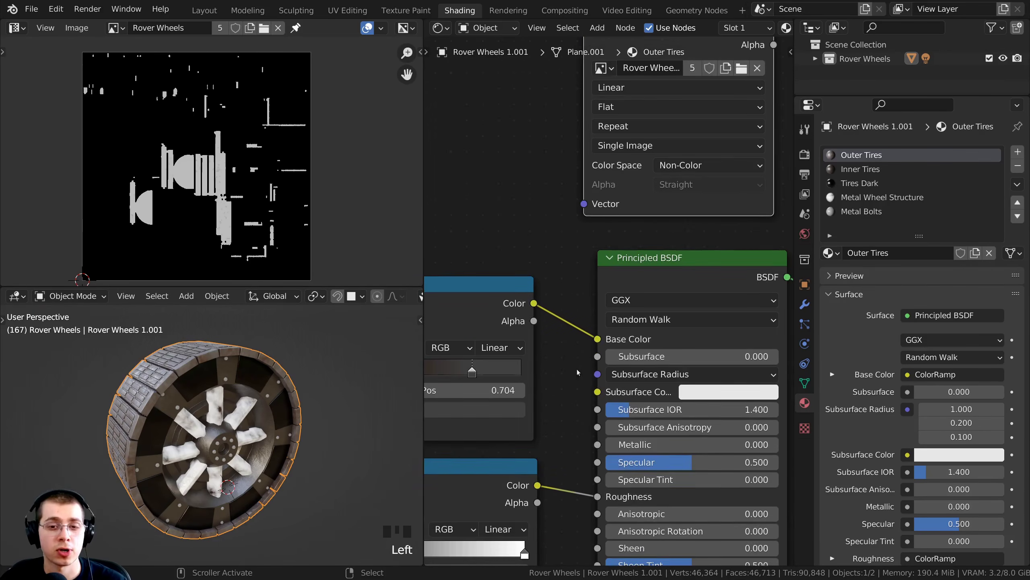
pyautogui.moveTo(607, 341); pyautogui.dragTo(569, 397, button='middle')
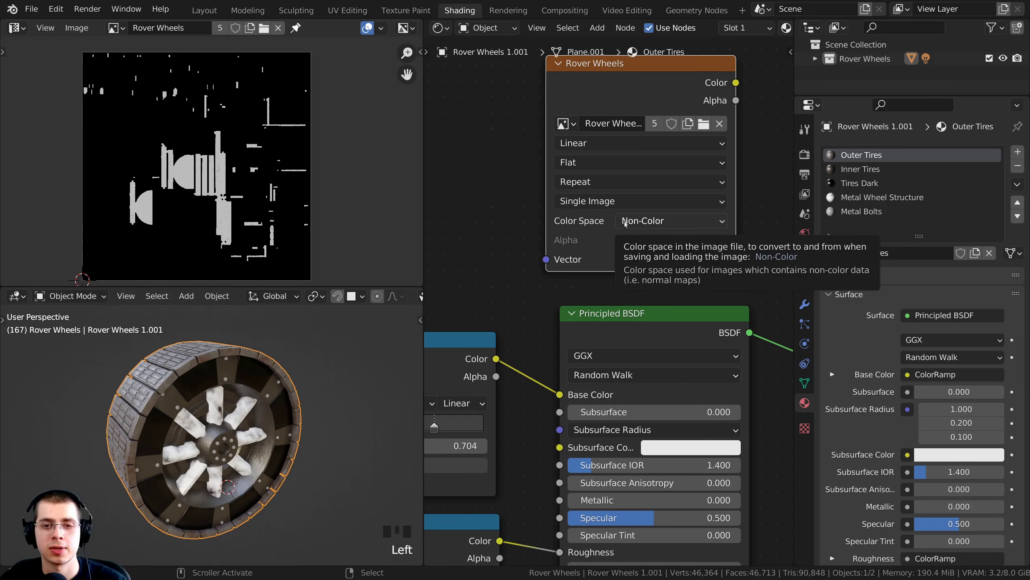
# Make the Rover Wheels image node active in the Inner Tires, Tires Dark, Metal Wheel Structure and Metal Bolts materials, with the wheel object selected
pyautogui.click(855, 169)
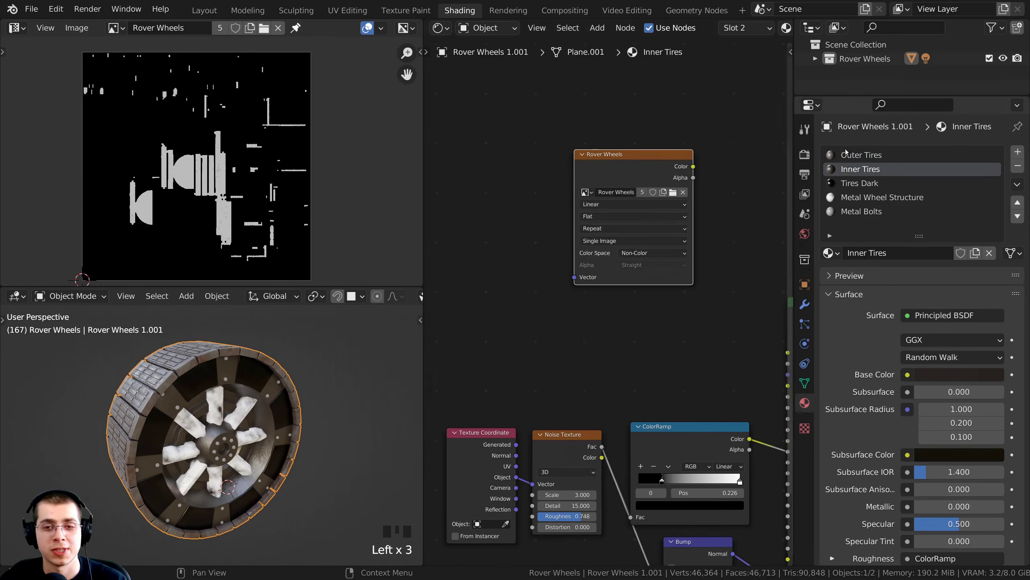
pyautogui.click(855, 156)
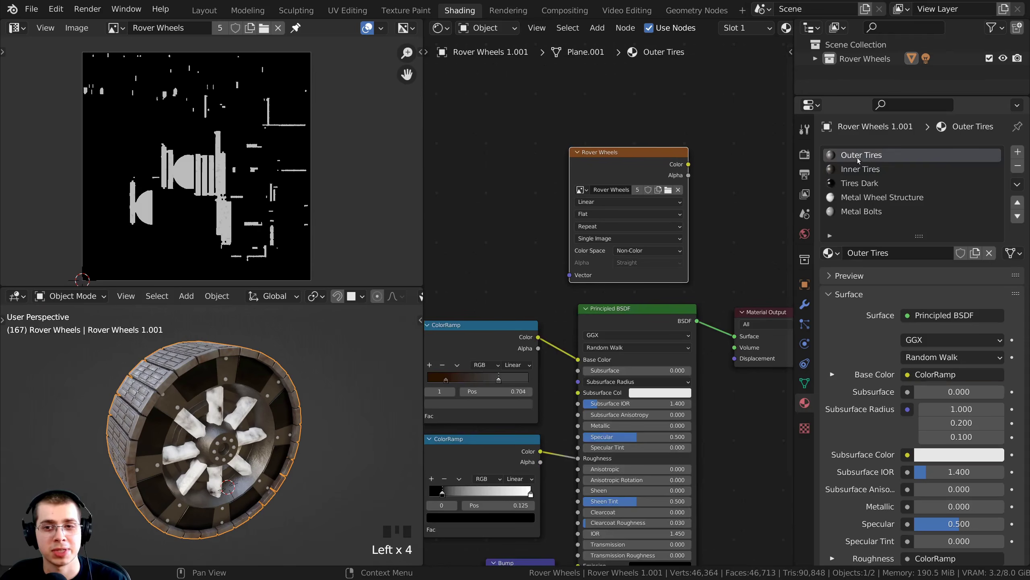
pyautogui.click(859, 168)
pyautogui.click(637, 170)
pyautogui.click(854, 183)
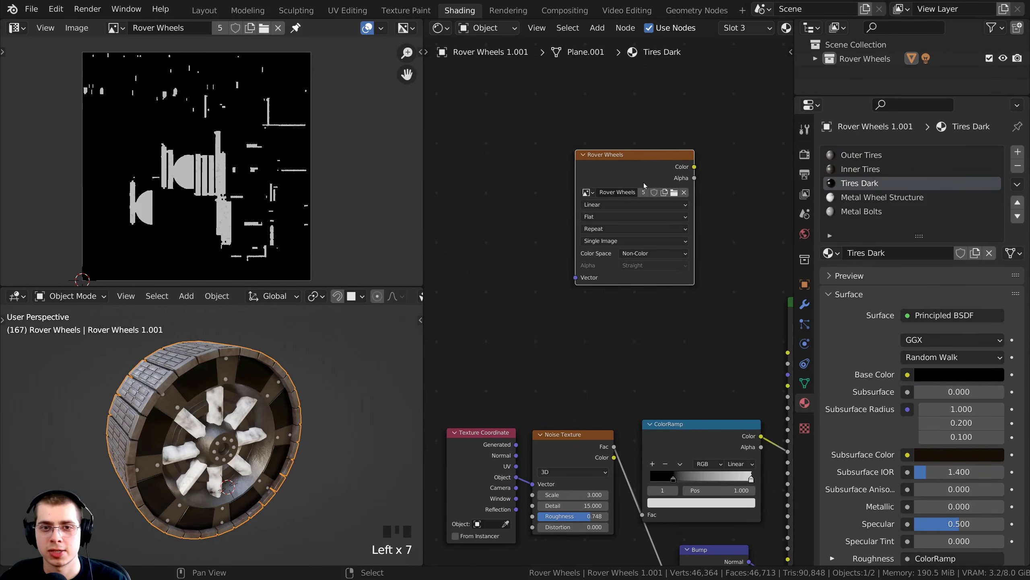
pyautogui.moveTo(630, 183)
pyautogui.mouseDown()
pyautogui.moveTo(617, 181)
pyautogui.moveTo(627, 183)
pyautogui.mouseUp()
pyautogui.click(872, 196)
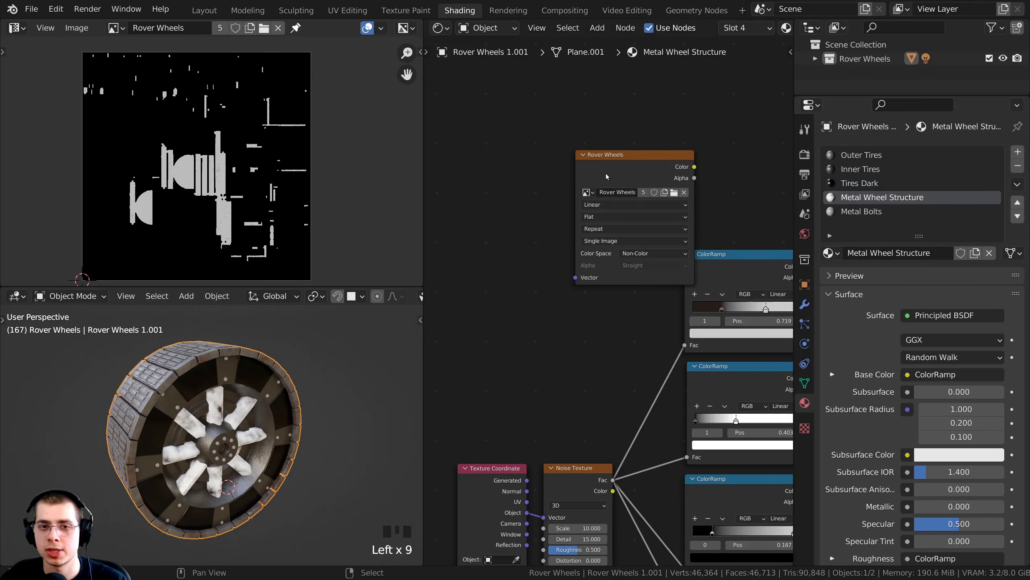
pyautogui.click(860, 210)
pyautogui.click(632, 162)
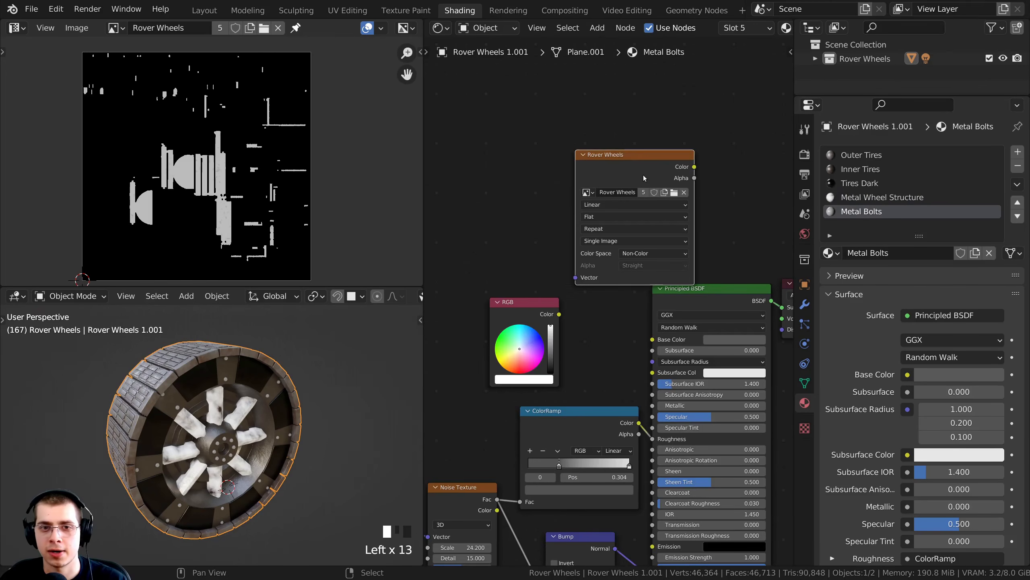
pyautogui.rightClick(220, 490)
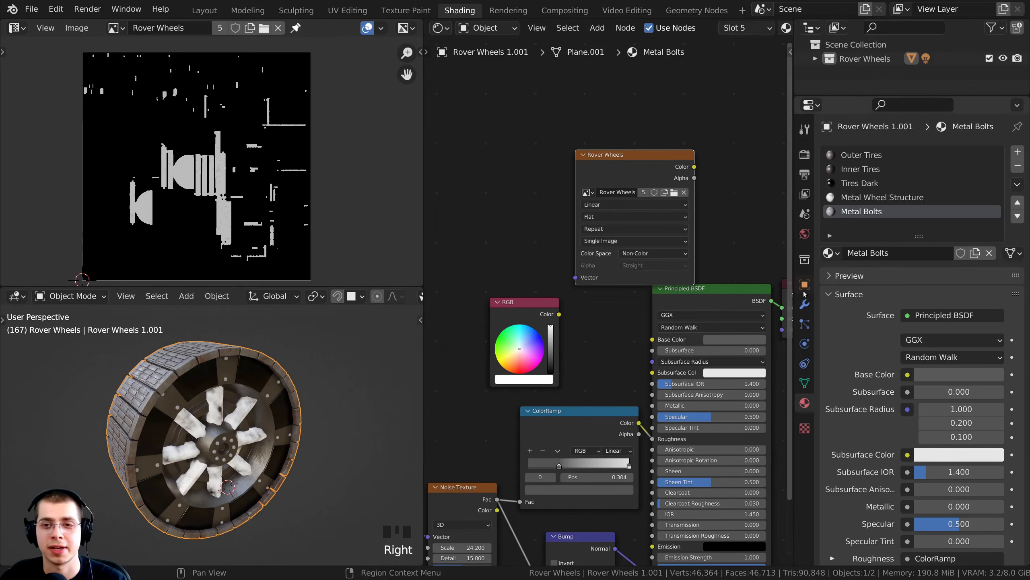
# Set the bake type to Roughness, then save the project file and bake the wheel's roughness map
pyautogui.click(805, 155)
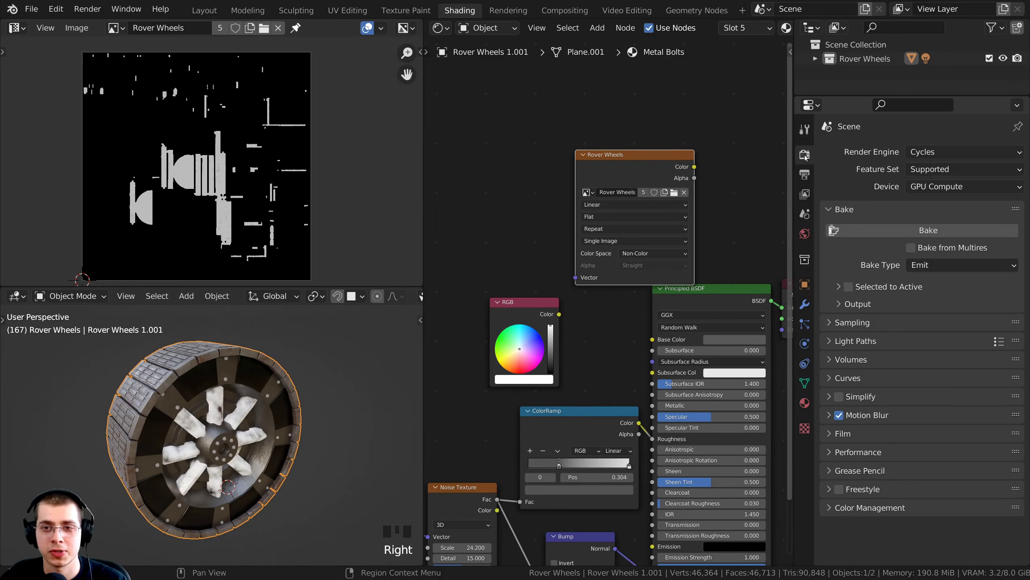
pyautogui.click(929, 265)
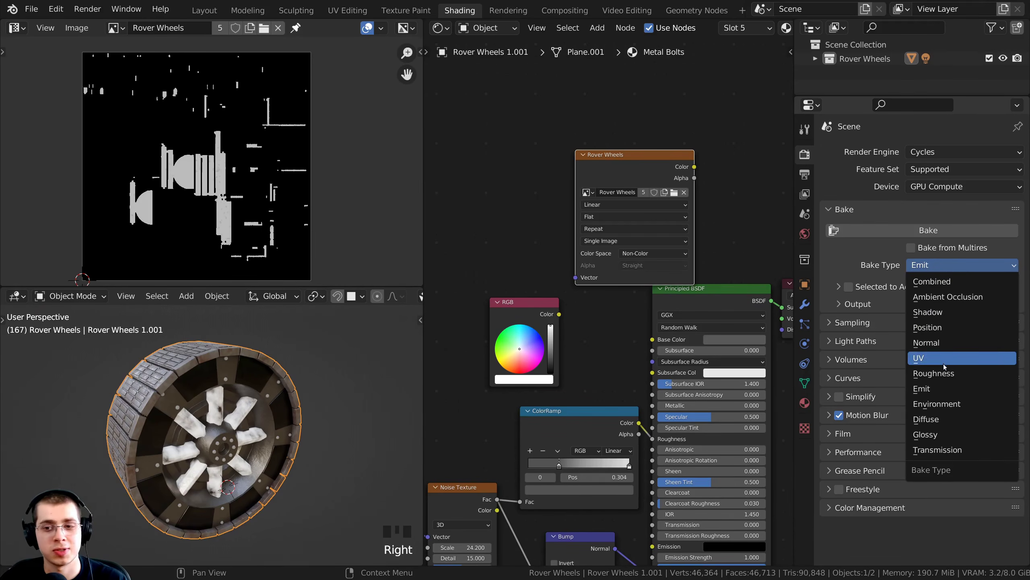
pyautogui.click(933, 374)
pyautogui.click(922, 269)
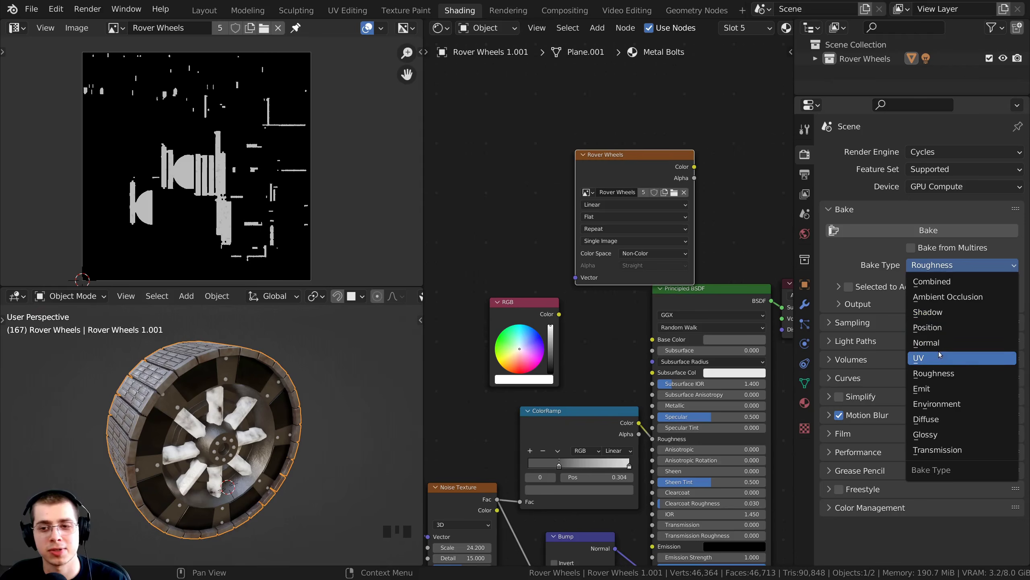
pyautogui.click(932, 369)
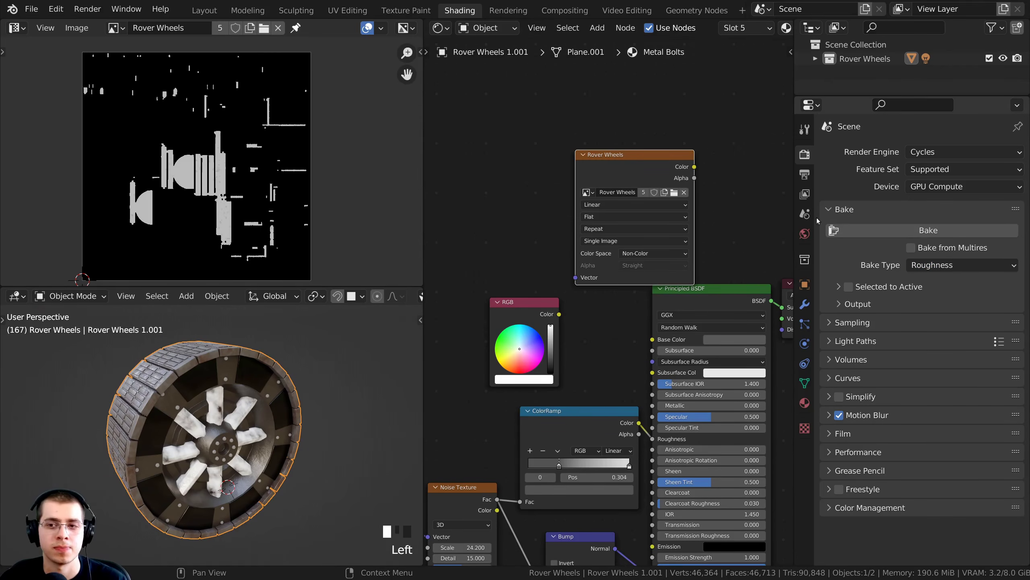
pyautogui.hotkey('ctrl', 's')
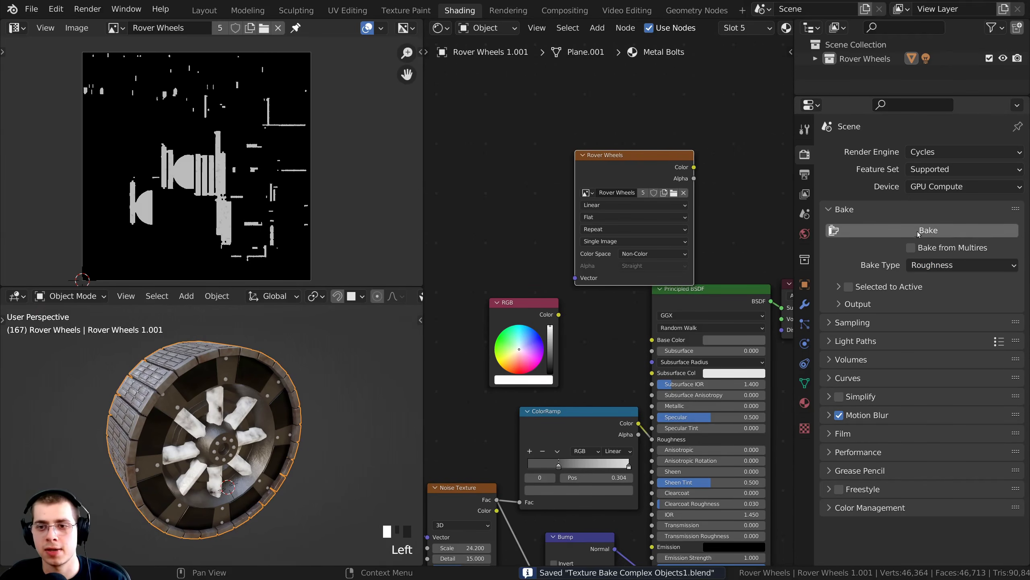
pyautogui.click(934, 233)
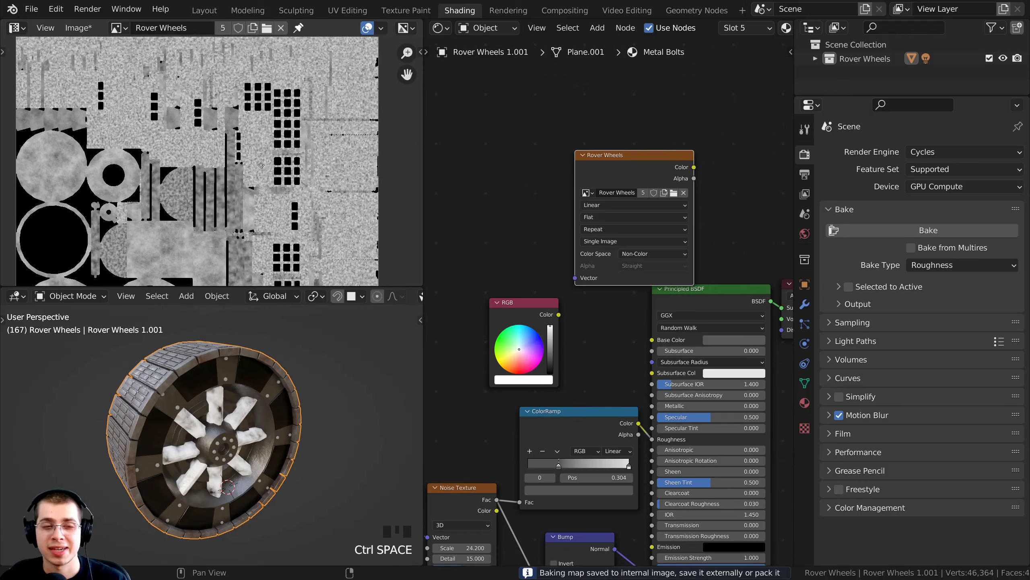
# Maximize the image editor to examine the baked roughness map up close, and restore the layout
pyautogui.hotkey('ctrl', 'space')
pyautogui.scroll(2, 437, 200)
pyautogui.scroll(4, 437, 200)
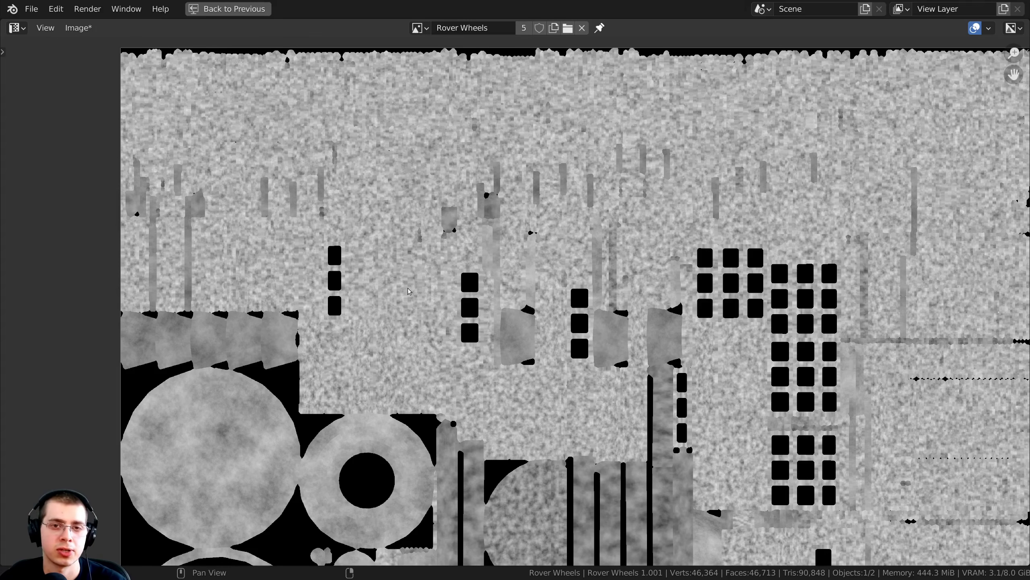
pyautogui.scroll(-1, 364, 303)
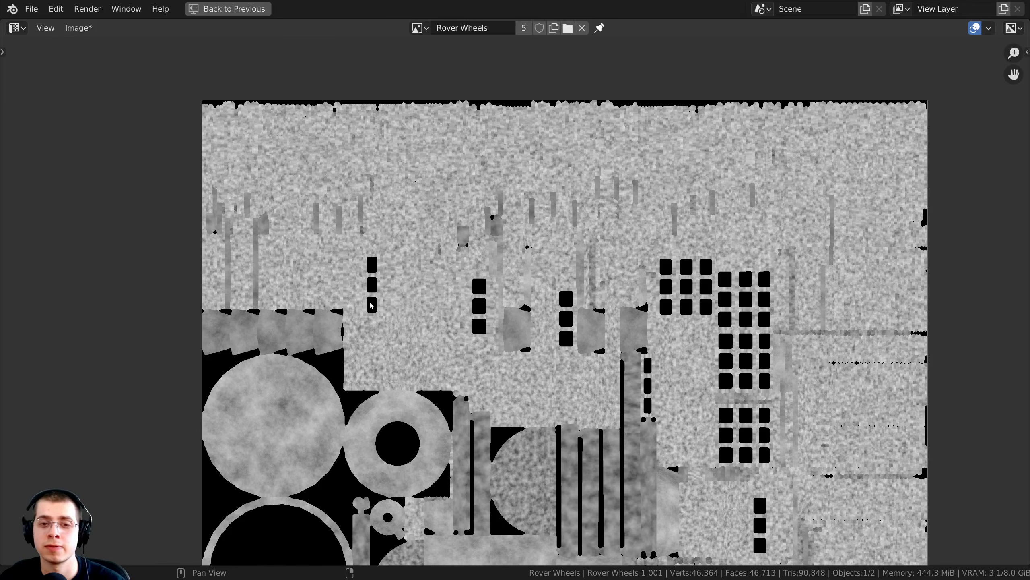
pyautogui.scroll(-1, 371, 305)
pyautogui.hotkey('ctrl', 'space')
pyautogui.scroll(-2, 201, 162)
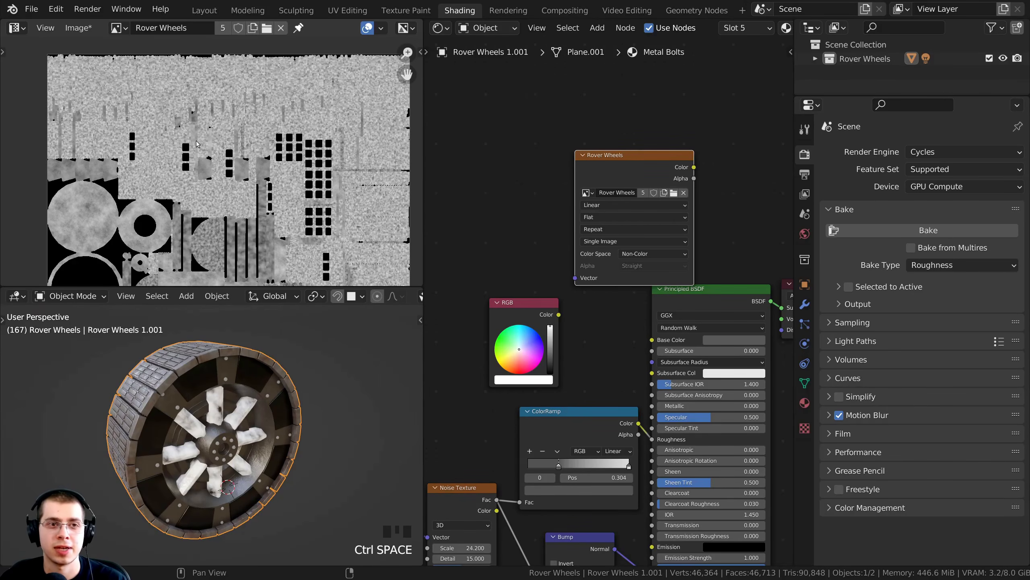
# Save the baked image in JPEG format as Rover Wheels Roughness.jpg in the Rover Wheel Texture Maps folder
pyautogui.click(77, 30)
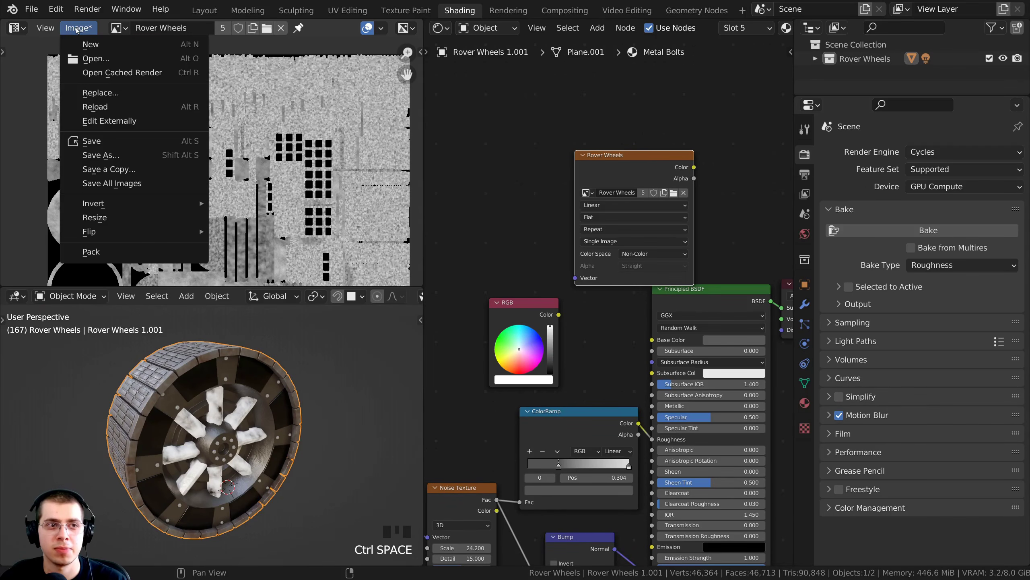
pyautogui.click(111, 157)
pyautogui.doubleClick(239, 550)
pyautogui.click(234, 550)
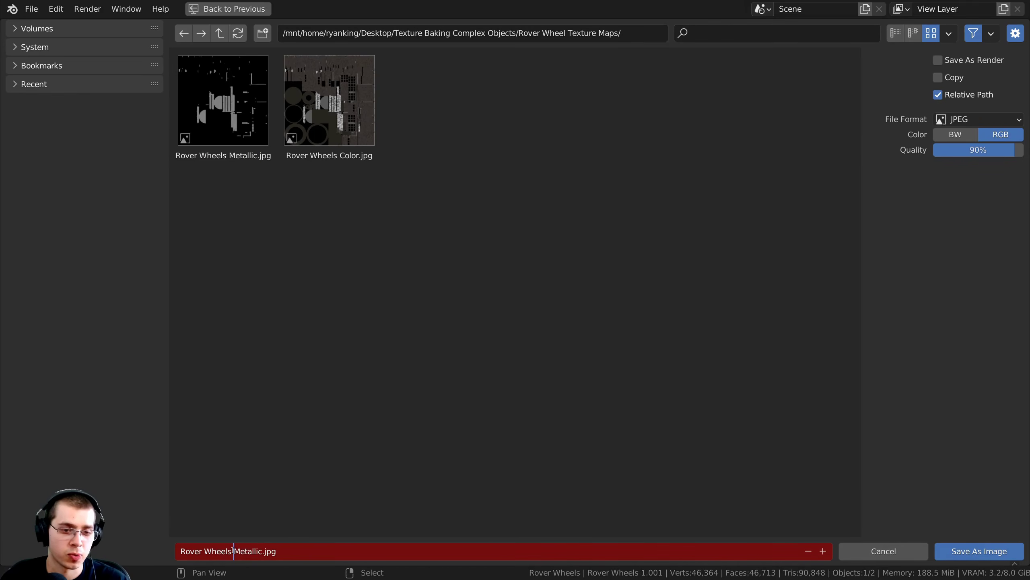
pyautogui.moveTo(235, 551); pyautogui.dragTo(264, 551)
pyautogui.press('BackSpace')
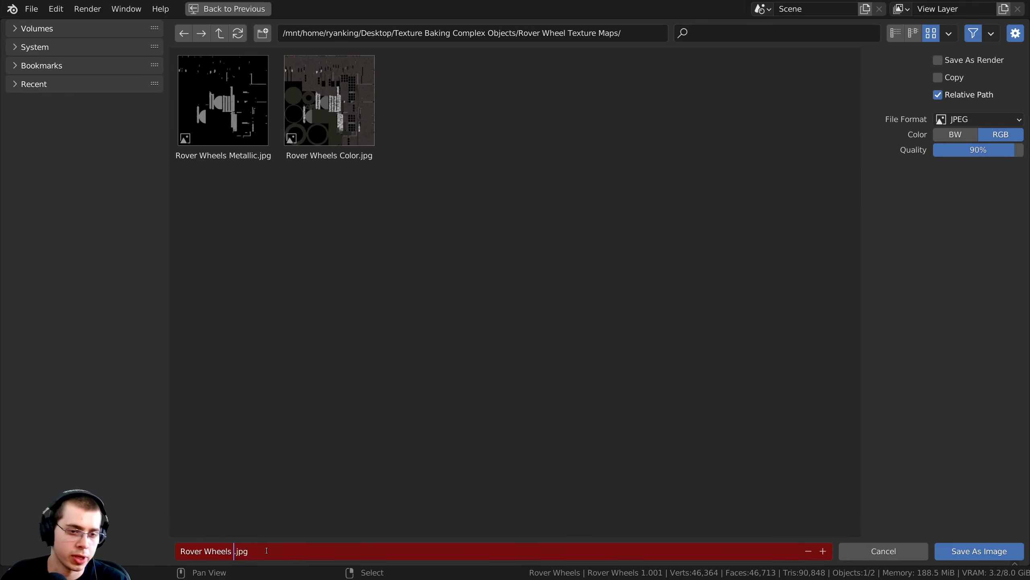
pyautogui.write('Roughne')
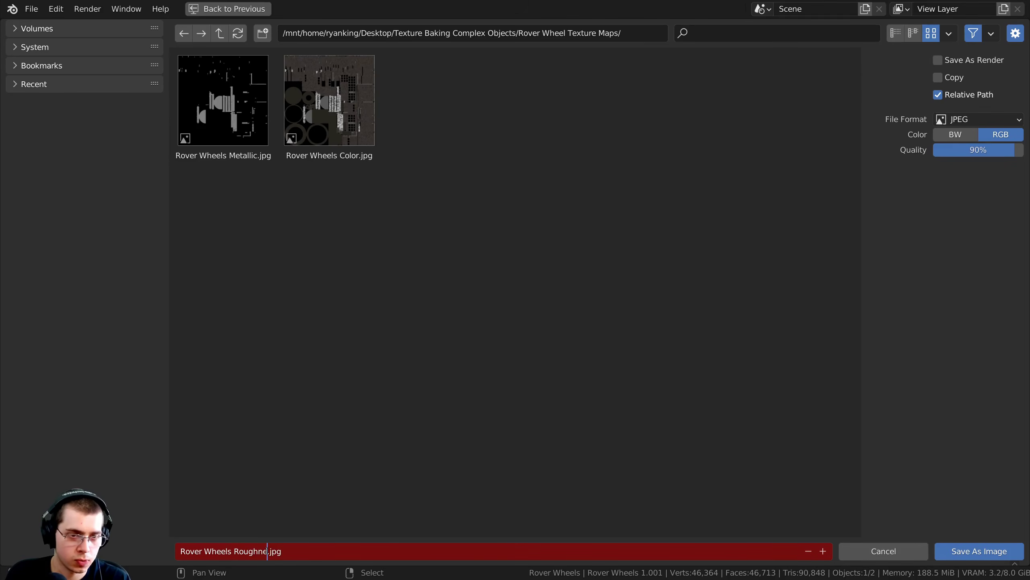
pyautogui.write('ss')
pyautogui.press('Return')
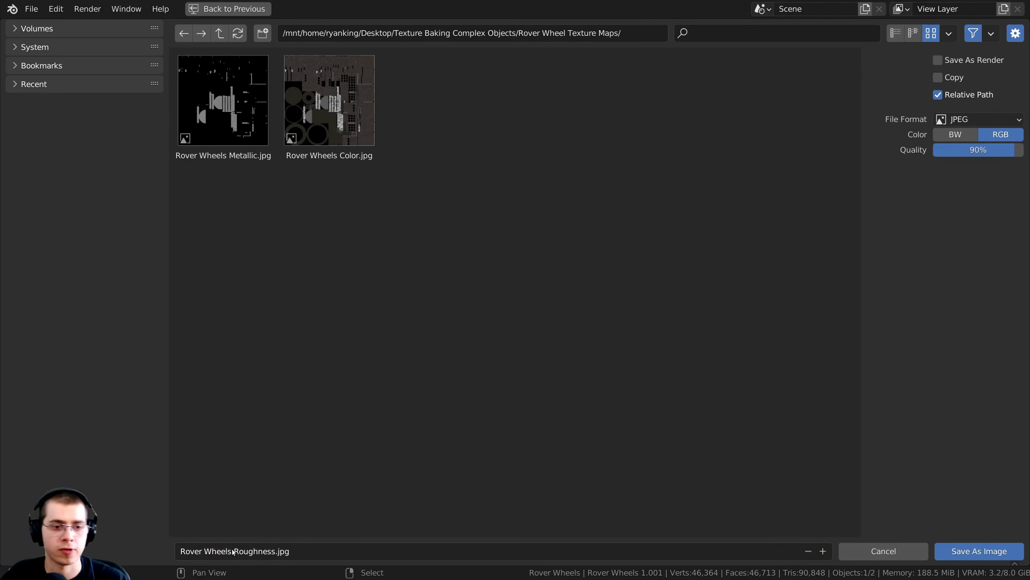
pyautogui.click(958, 119)
pyautogui.click(958, 120)
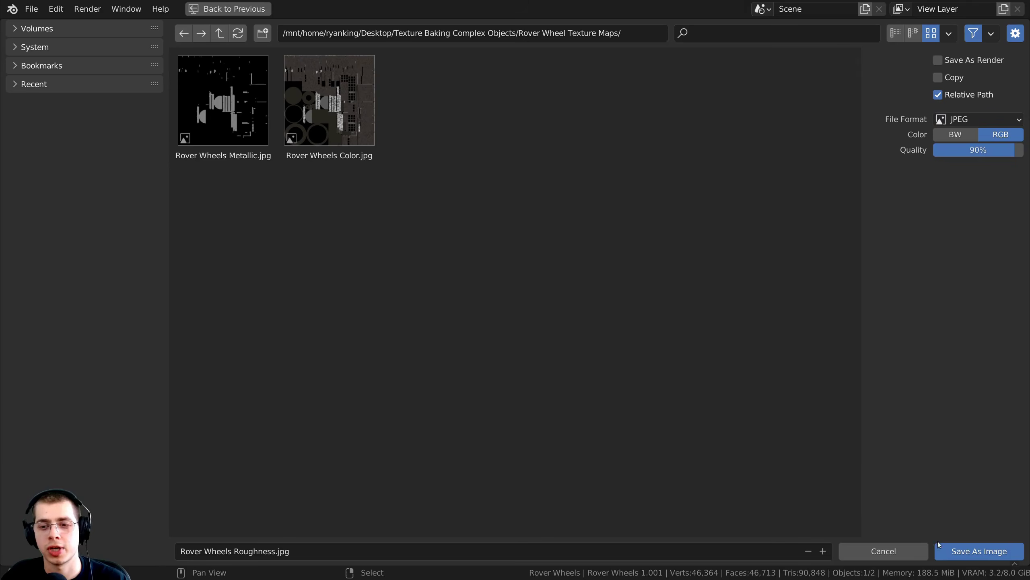
pyautogui.click(982, 552)
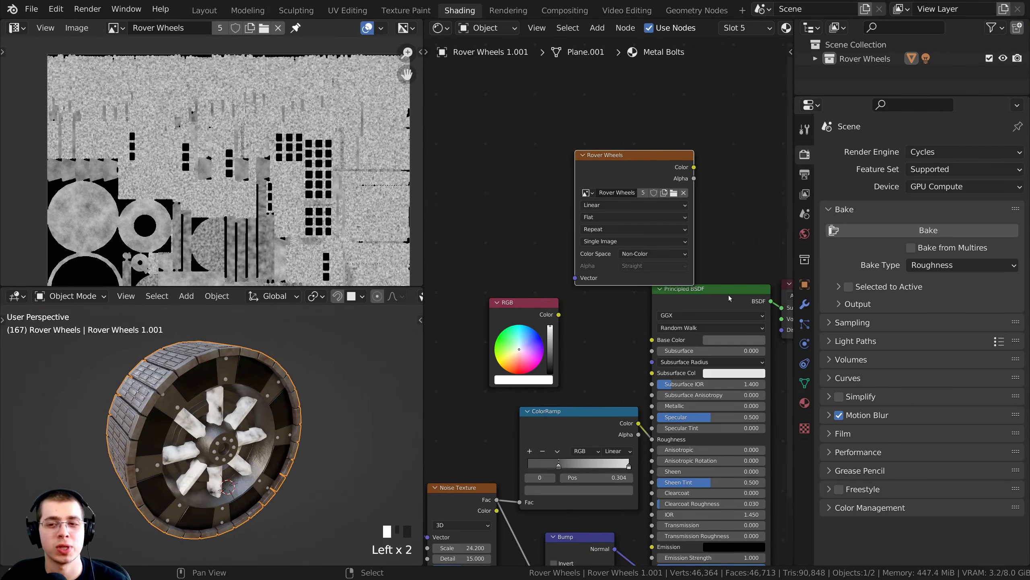
# Check that the Rover Wheels image node is active in all five wheel materials, from Outer Tires through Metal Bolts
pyautogui.scroll(4, 637, 252)
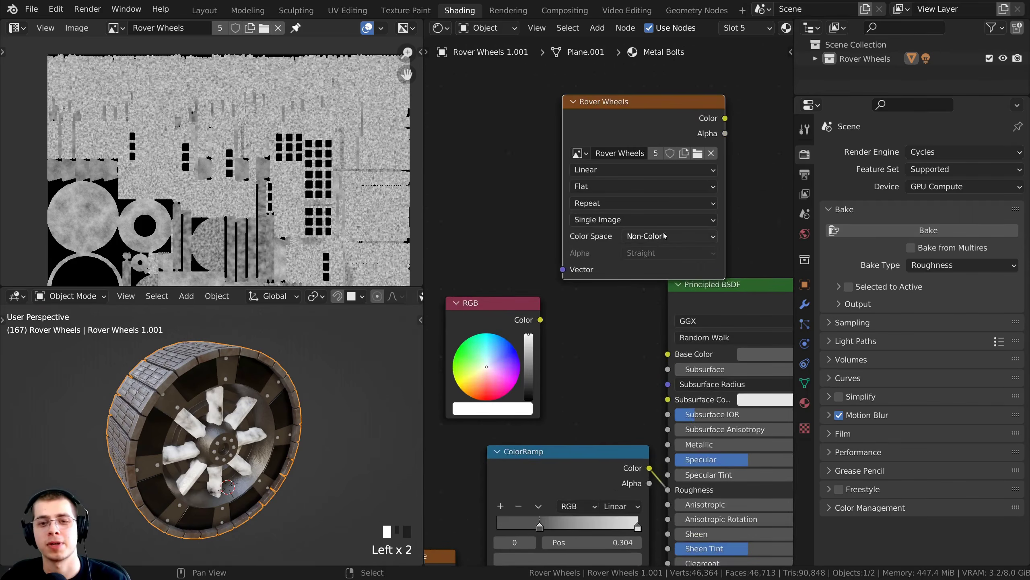
pyautogui.moveTo(652, 248); pyautogui.dragTo(614, 173, button='middle')
pyautogui.scroll(-3, 553, 507)
pyautogui.scroll(1, 554, 508)
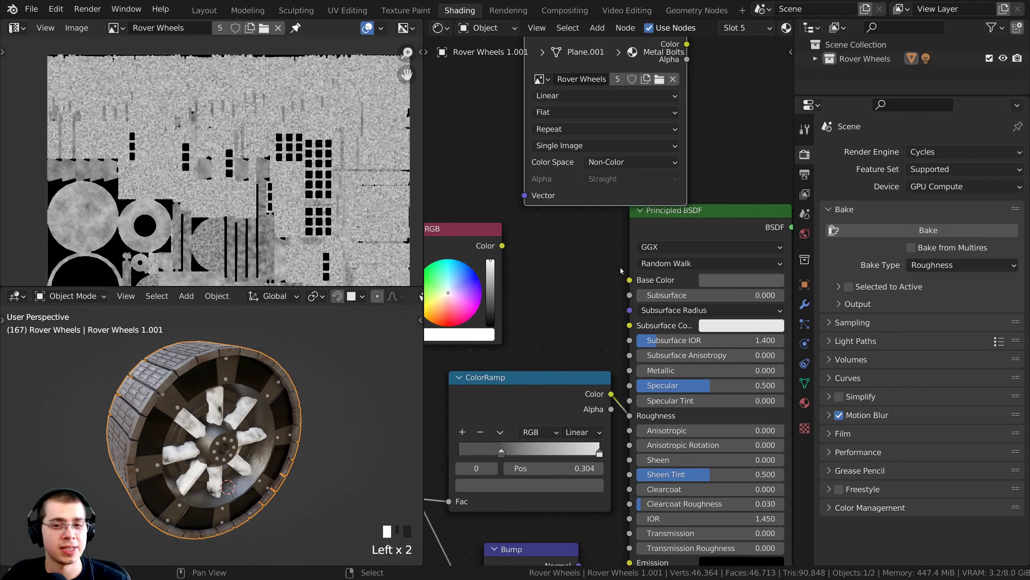
pyautogui.moveTo(665, 263); pyautogui.dragTo(665, 391, button='middle')
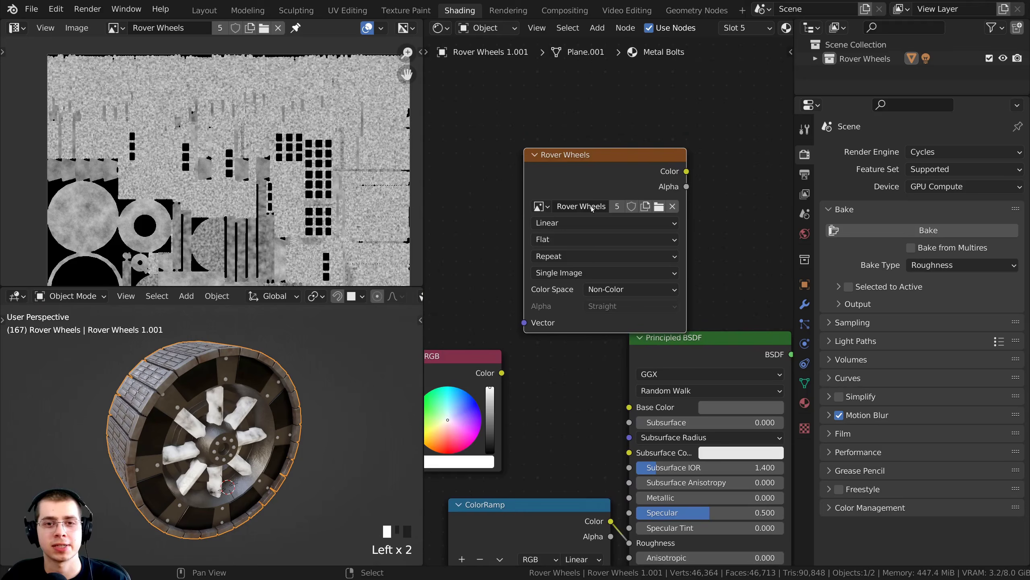
pyautogui.scroll(2, 551, 290)
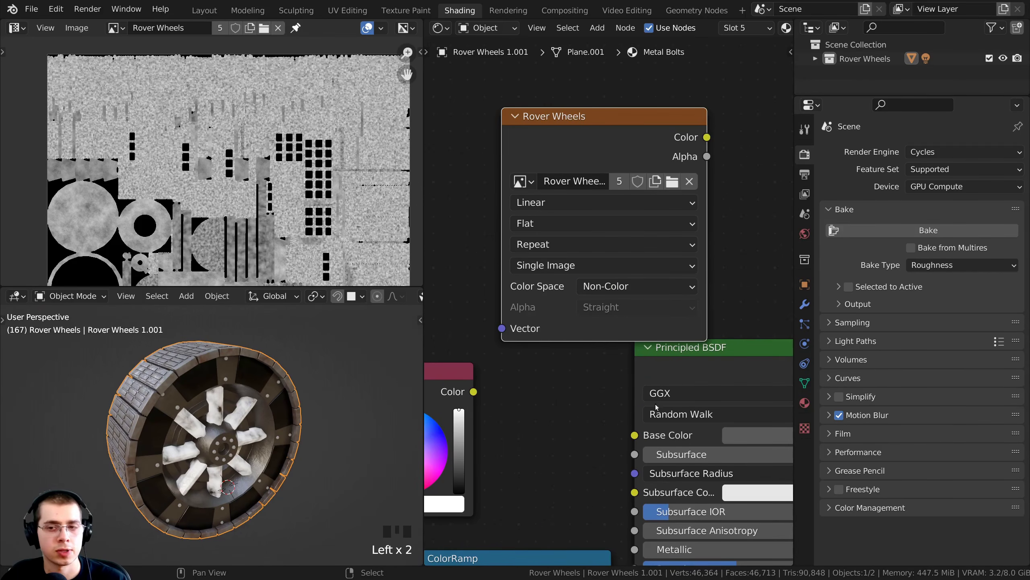
pyautogui.click(805, 403)
pyautogui.click(861, 156)
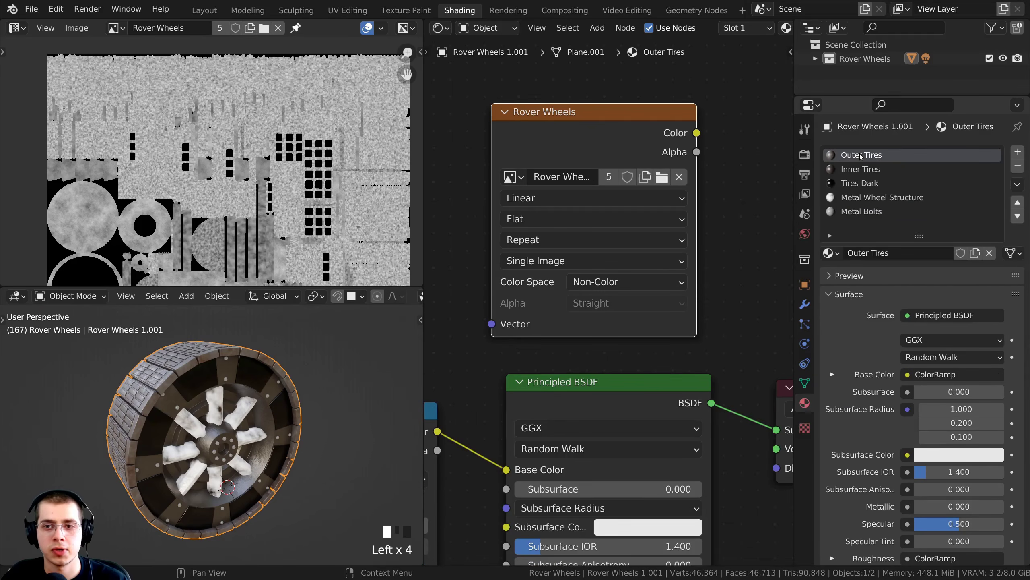
pyautogui.click(855, 167)
pyautogui.click(855, 169)
pyautogui.click(851, 183)
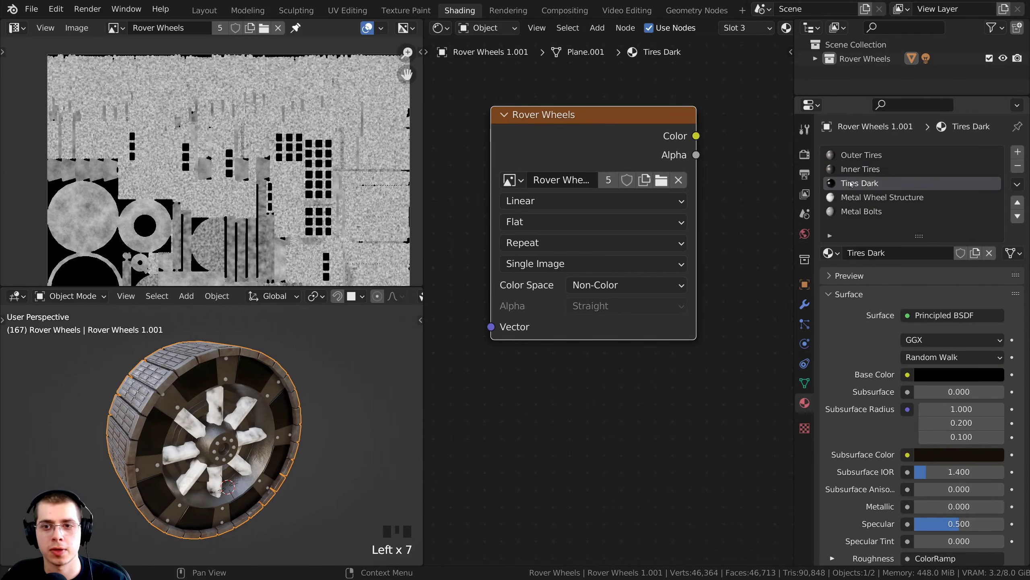
pyautogui.click(852, 197)
pyautogui.click(852, 211)
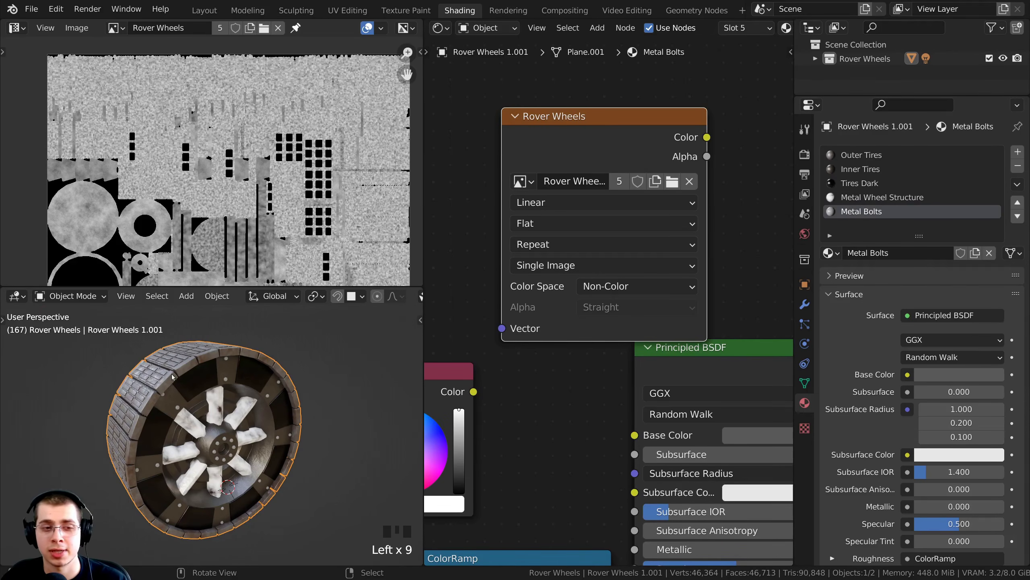
# Set the bake type to Normal, then save the project file and bake the wheel's normal map
pyautogui.click(805, 154)
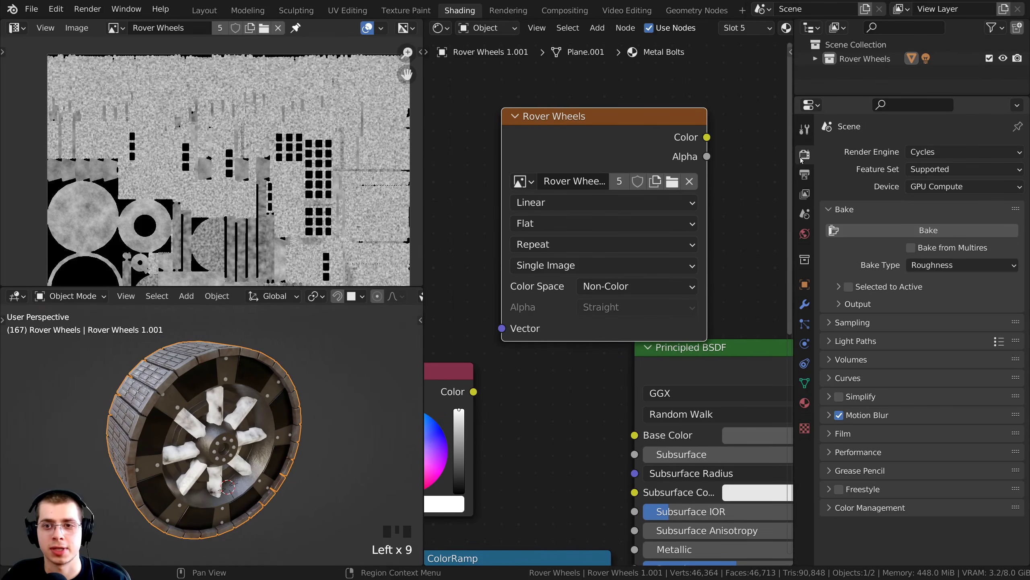
pyautogui.click(923, 266)
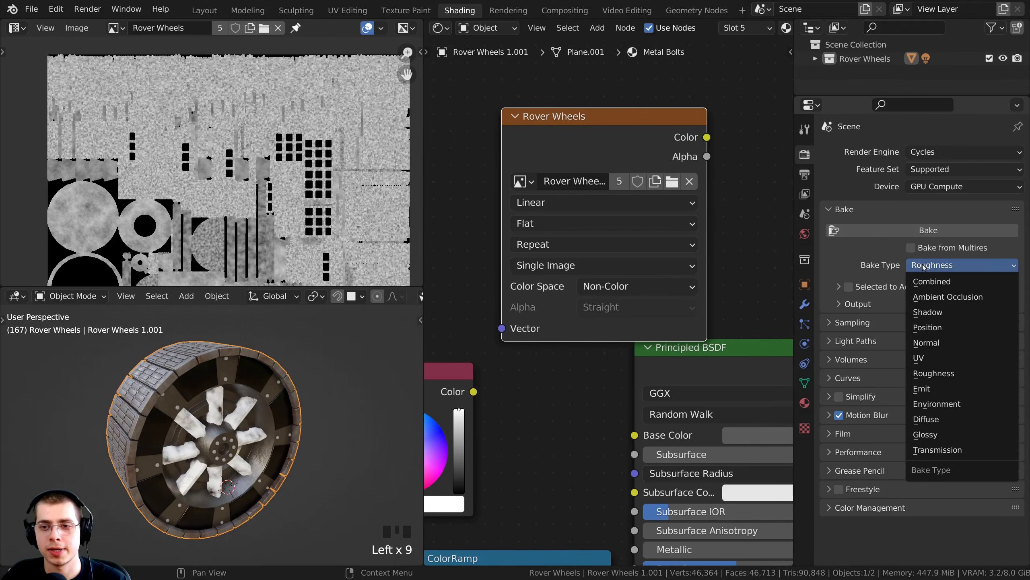
pyautogui.click(924, 344)
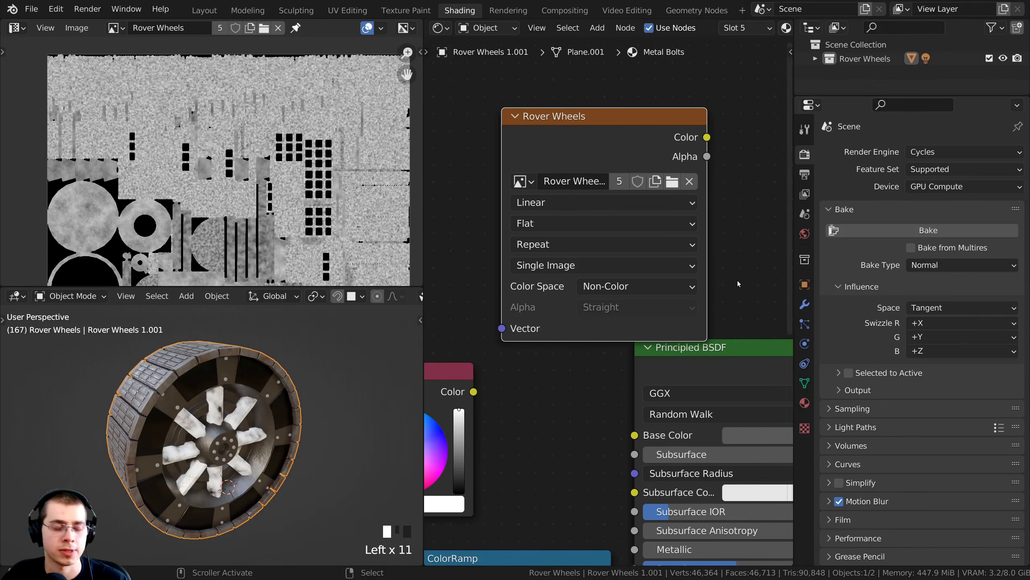
pyautogui.moveTo(745, 287); pyautogui.dragTo(748, 291, button='middle')
pyautogui.hotkey('ctrl', 's')
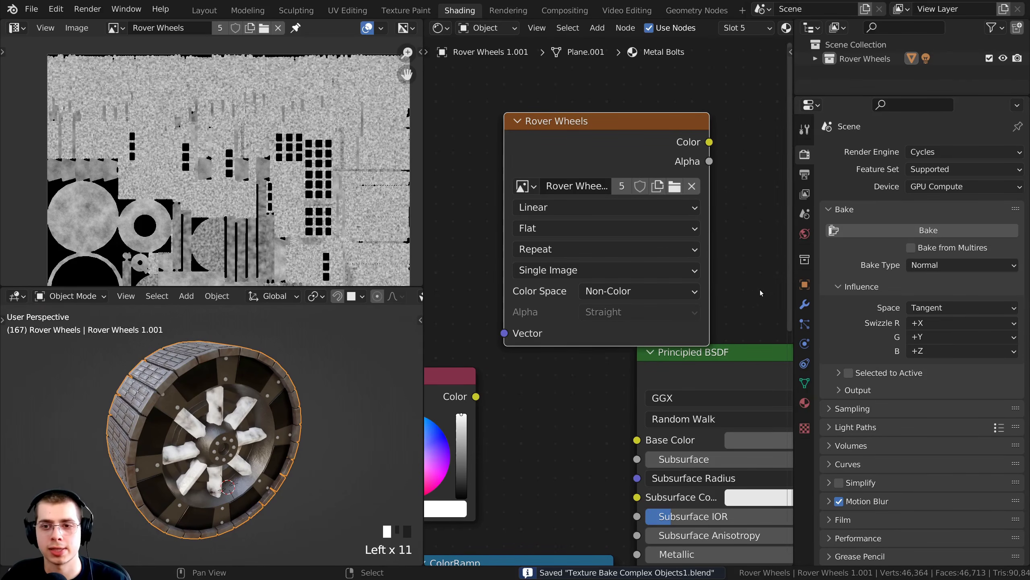
pyautogui.click(898, 235)
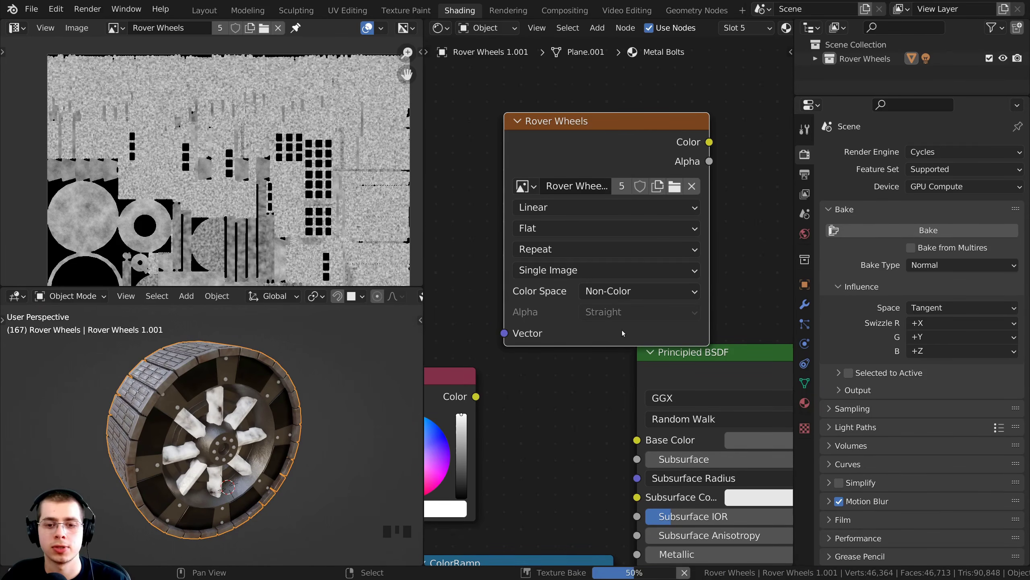
# Examine the baked normal map up close in the maximized image editor, then restore the layout and fit the image
pyautogui.hotkey('ctrl', 'space')
pyautogui.scroll(5, 460, 311)
pyautogui.moveTo(461, 315); pyautogui.dragTo(514, 254, button='middle')
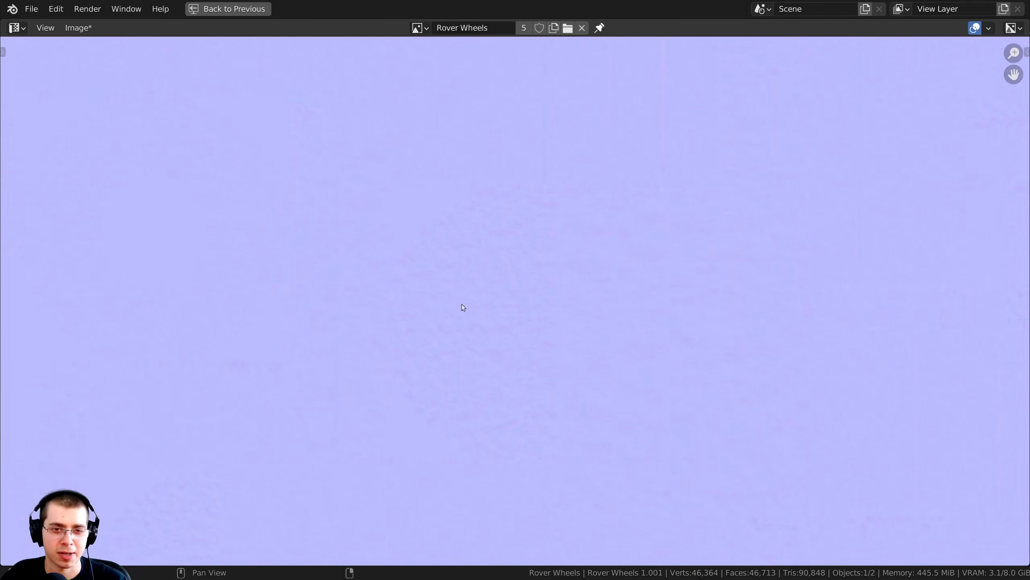
pyautogui.hotkey('ctrl', 'space')
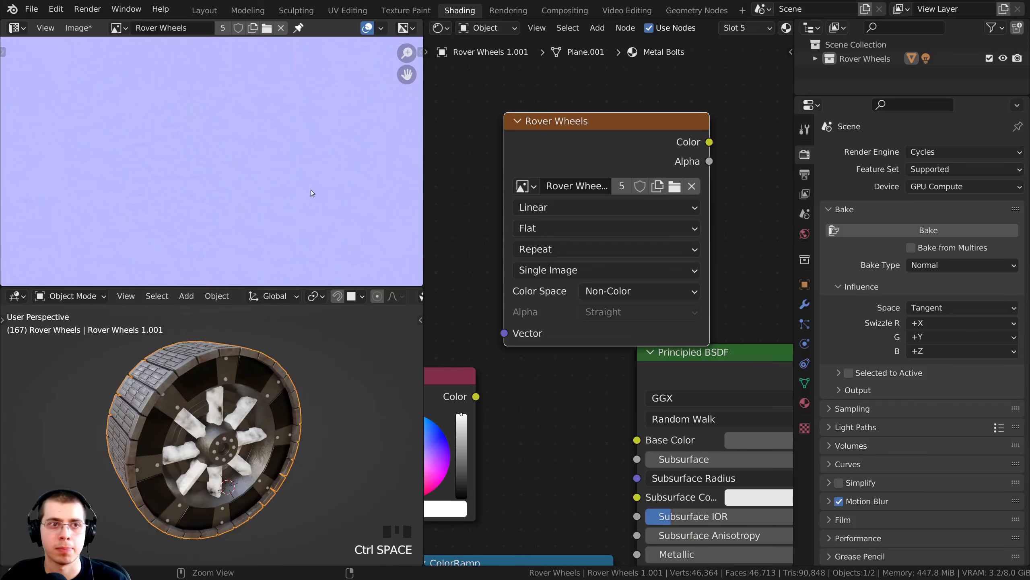
pyautogui.scroll(-5, 271, 180)
pyautogui.press('Home')
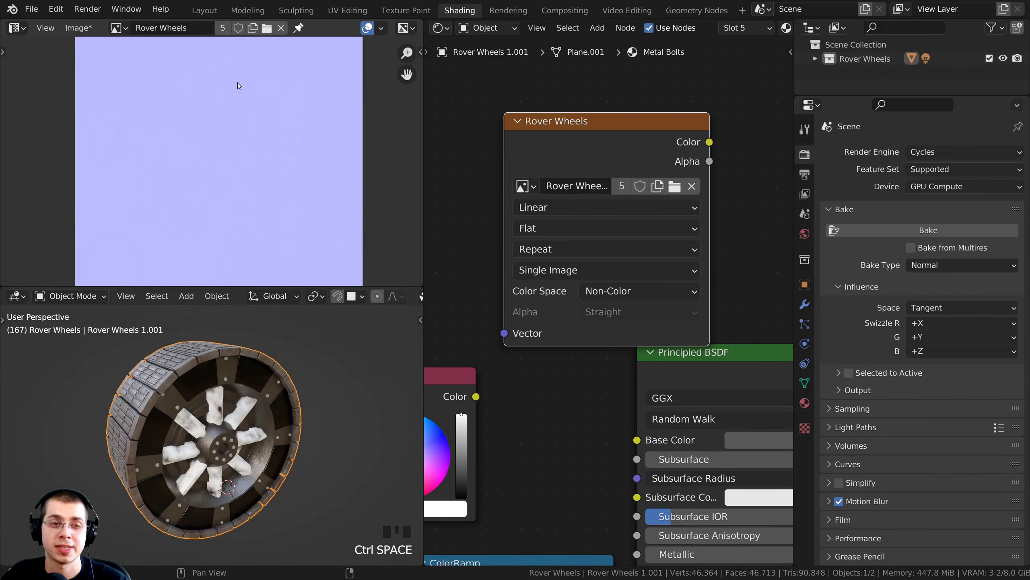
# Save the baked normal map in JPEG format as Rover Wheels Normal.jpg in the Rover Wheel Texture Maps folder
pyautogui.click(80, 29)
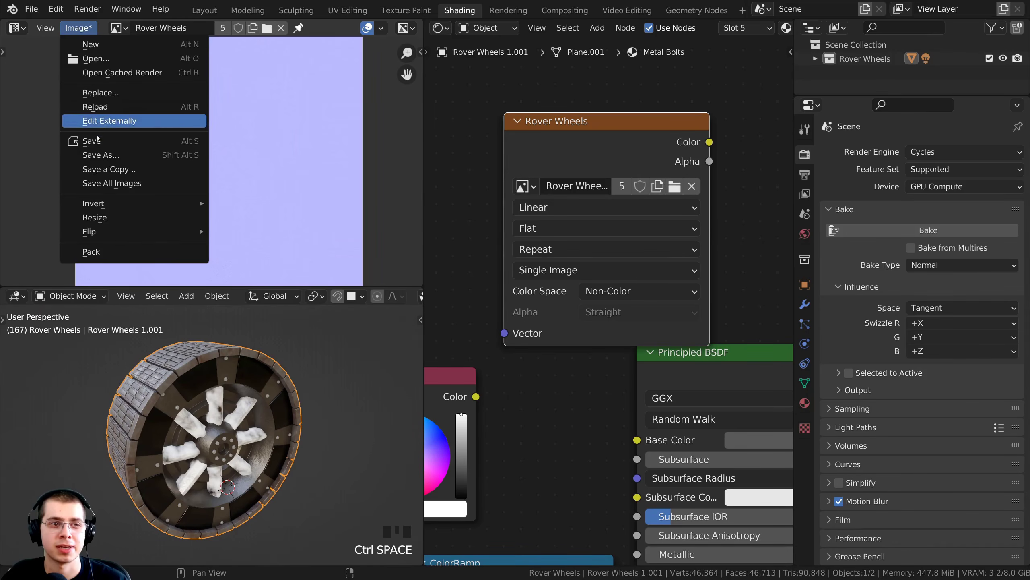
pyautogui.click(111, 155)
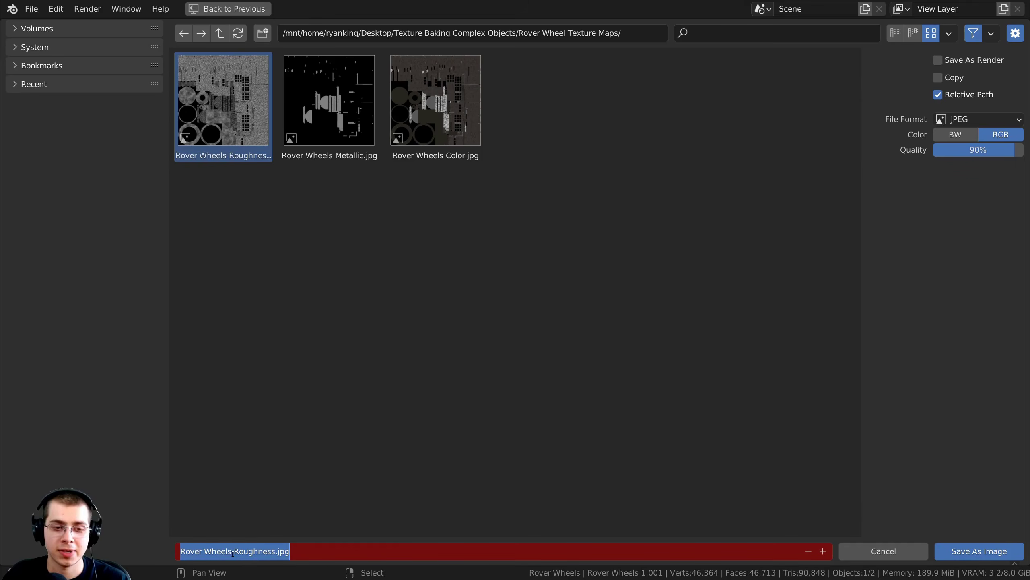
pyautogui.moveTo(234, 551); pyautogui.dragTo(276, 553)
pyautogui.press('BackSpace')
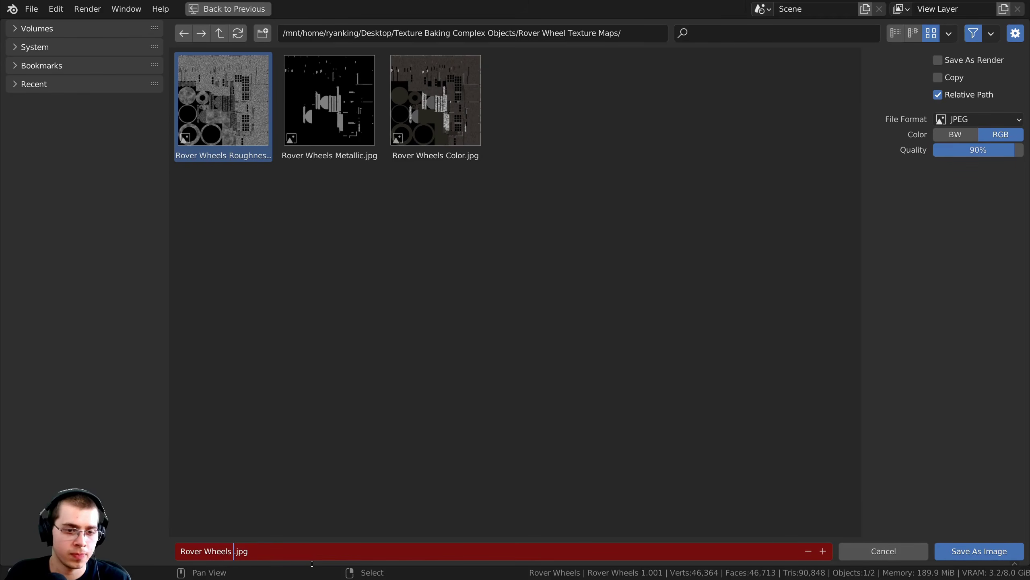
pyautogui.write('Normal')
pyautogui.press('Return')
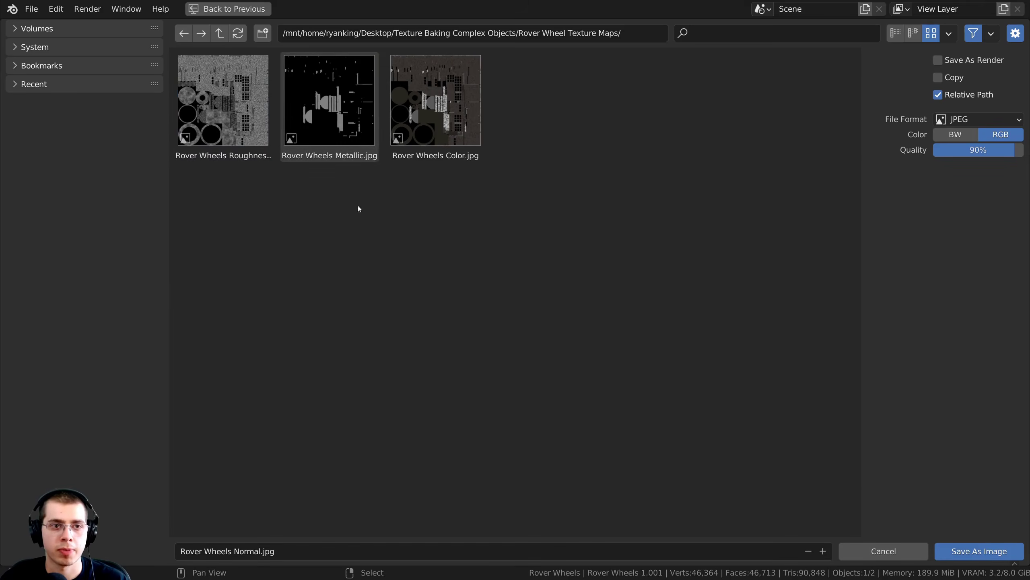
pyautogui.click(958, 552)
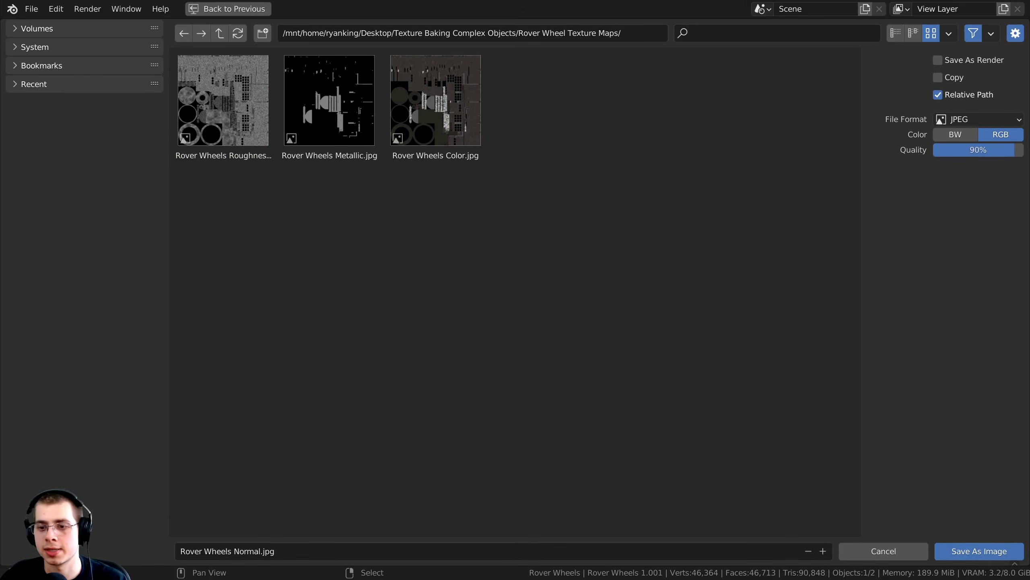
# Save the project as a new version named Texture Bake Complex Objects2.blend in the Texture Baking Complex Objects folder
pyautogui.scroll(-4, 556, 320)
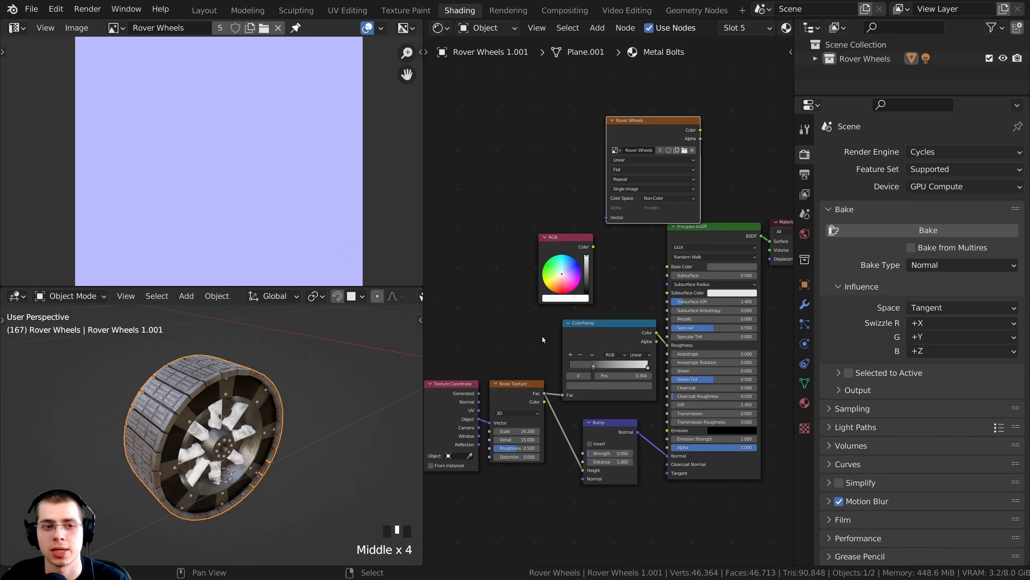
pyautogui.click(35, 11)
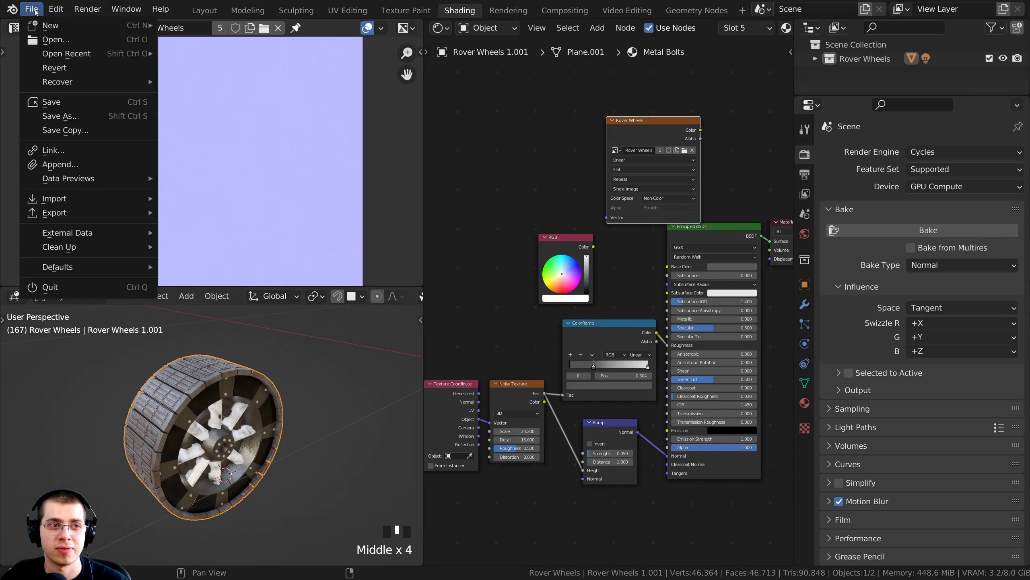
pyautogui.click(65, 116)
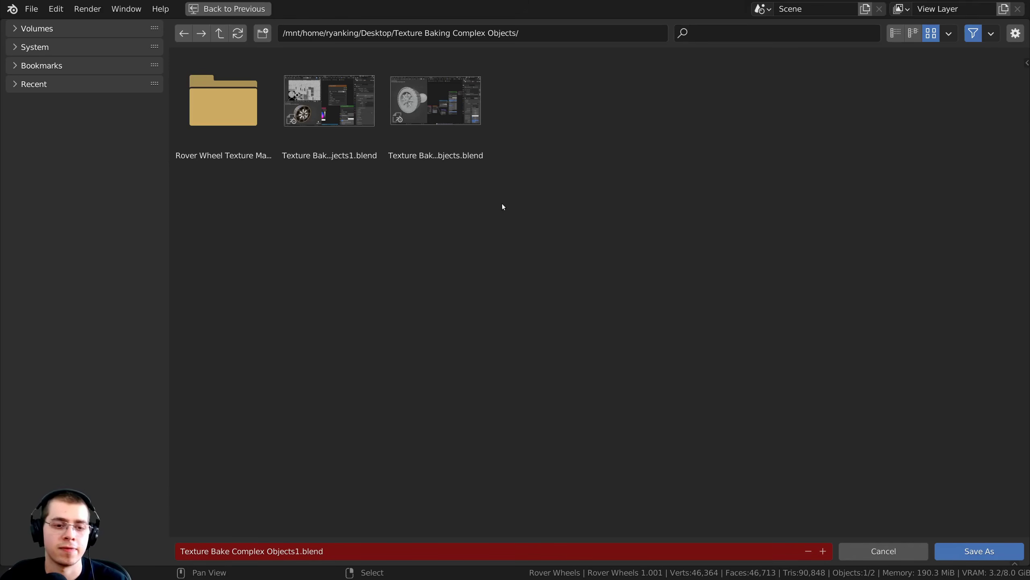
pyautogui.click(823, 551)
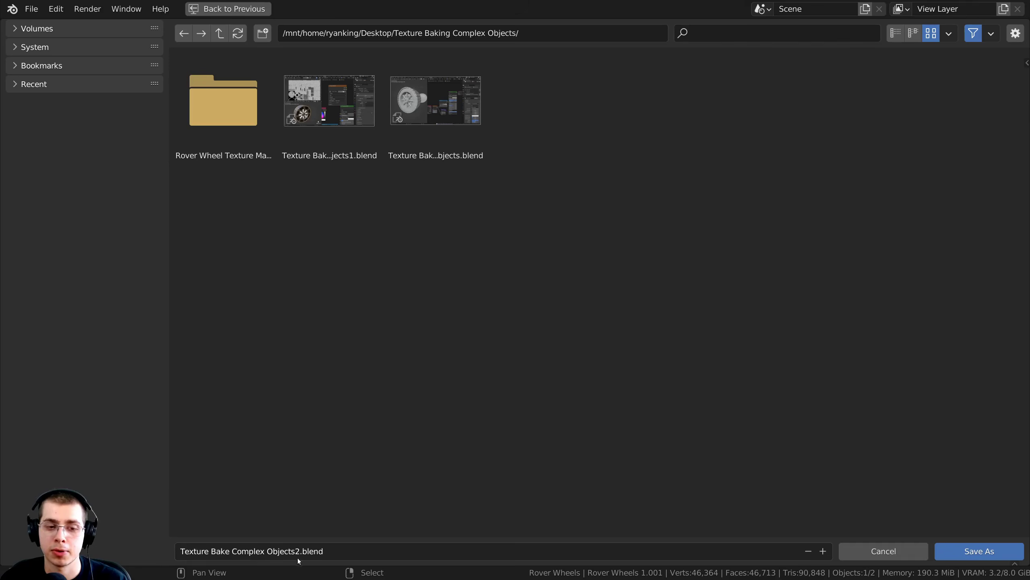
pyautogui.click(979, 551)
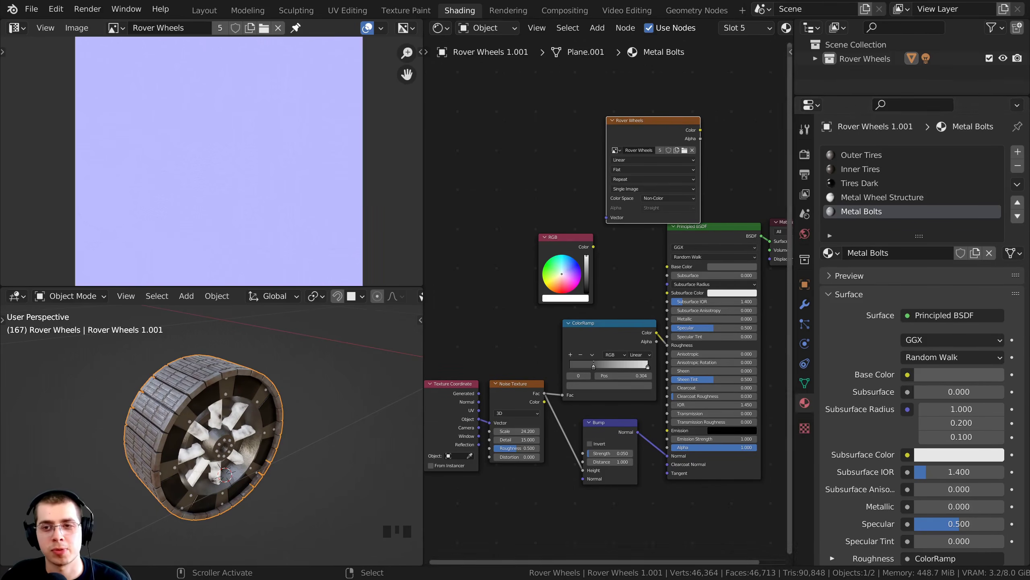
# Remove all five material slots from the rover wheel and widen the node editor
pyautogui.click(1018, 168)
pyautogui.click(1018, 167)
pyautogui.click(1018, 168)
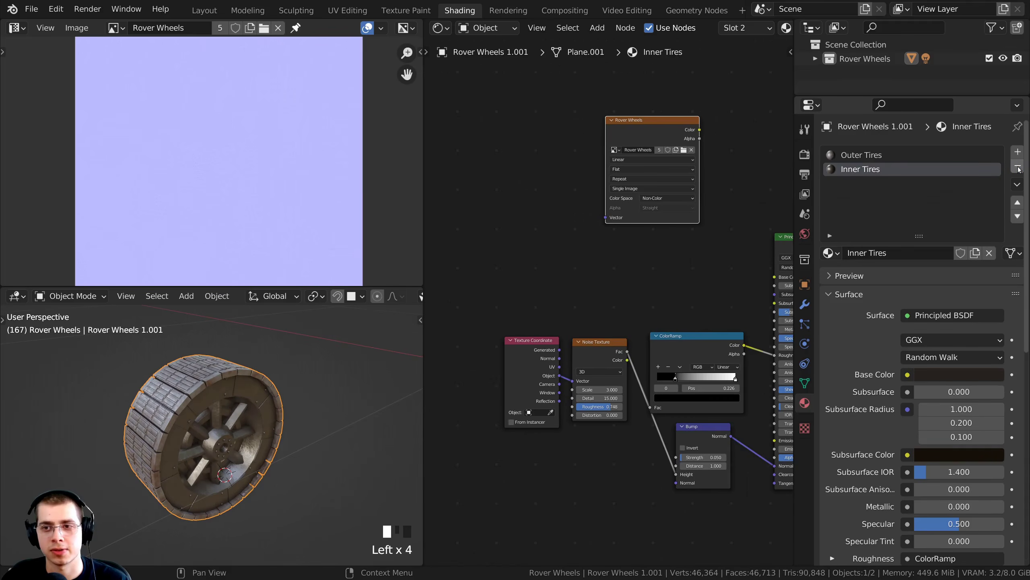
pyautogui.click(1018, 168)
pyautogui.click(1018, 168)
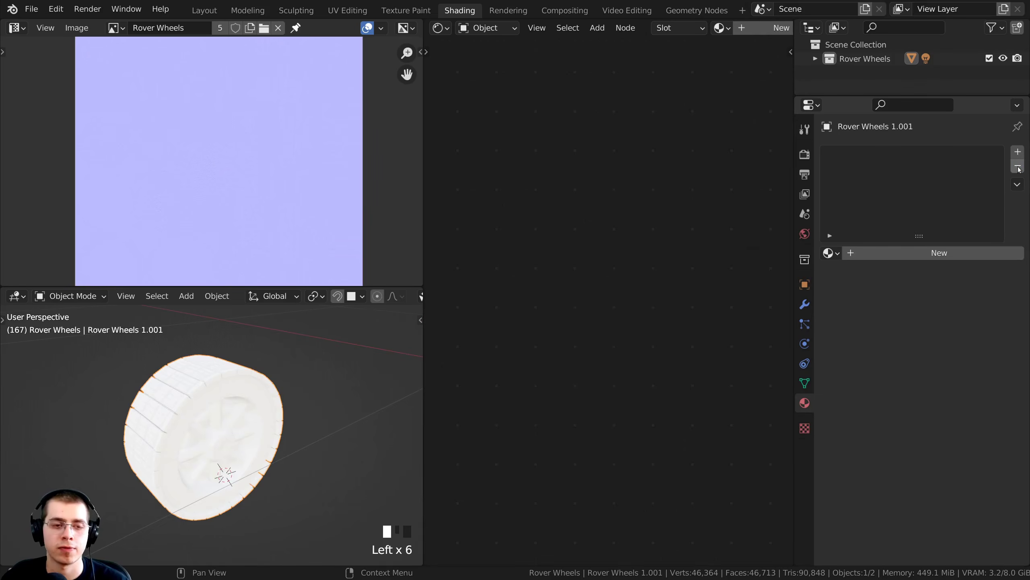
pyautogui.moveTo(424, 171); pyautogui.dragTo(339, 171)
pyautogui.moveTo(227, 406); pyautogui.dragTo(290, 402, button='middle')
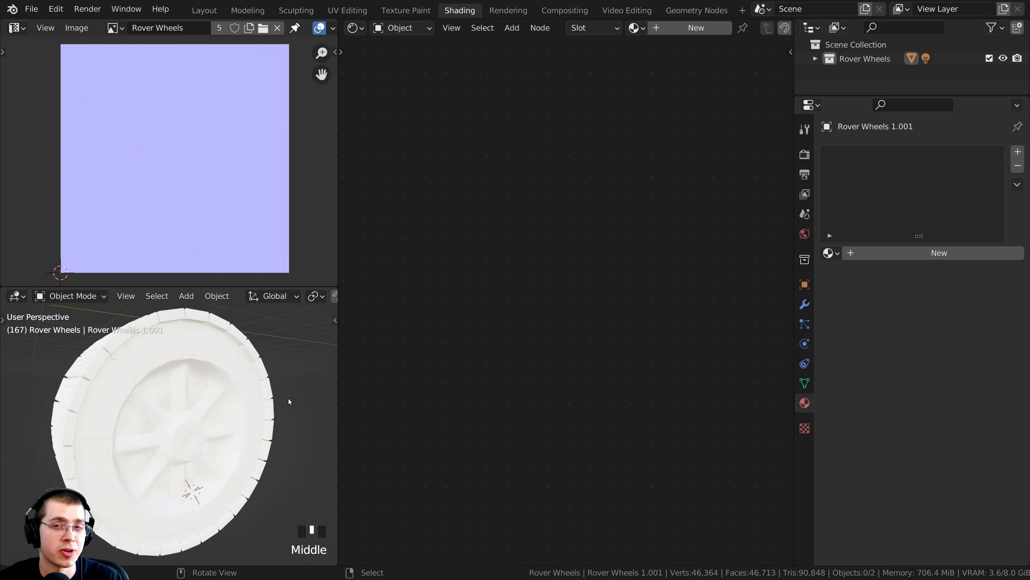
pyautogui.scroll(-2, 266, 384)
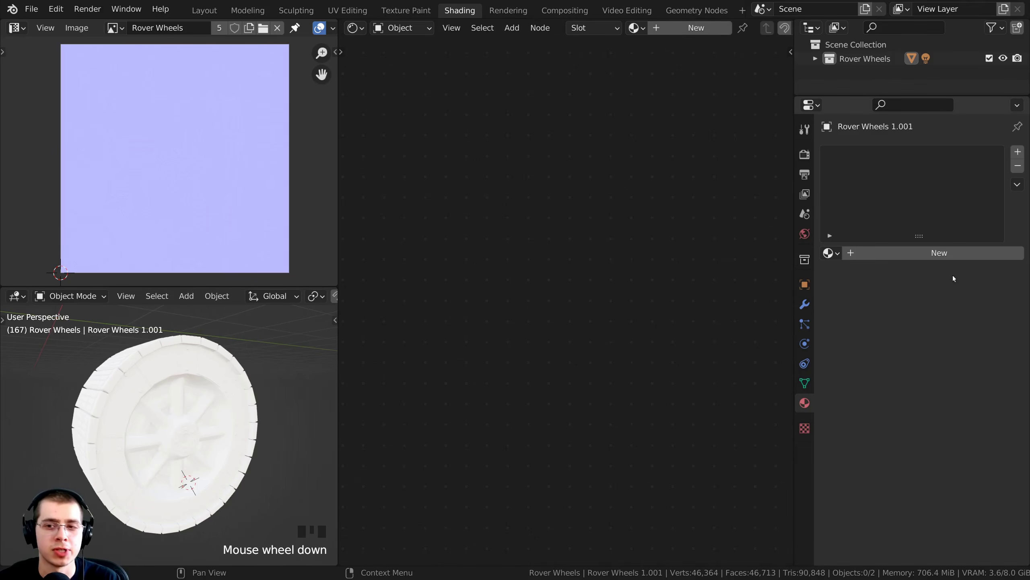
# Add a new material to the wheel, name it Rover Wheels Baked, and copy that name
pyautogui.click(926, 252)
pyautogui.doubleClick(886, 253)
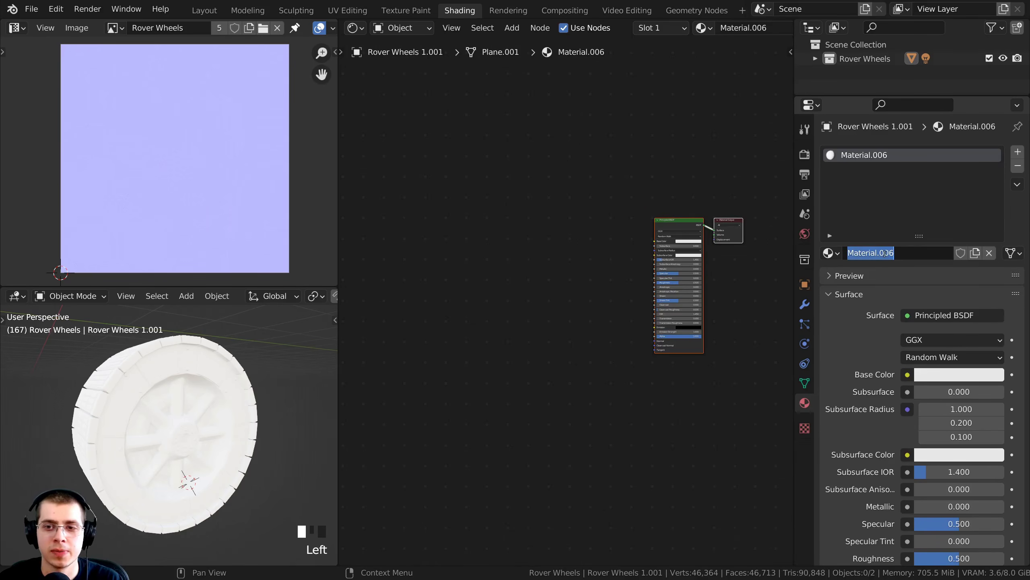
pyautogui.write('Rover')
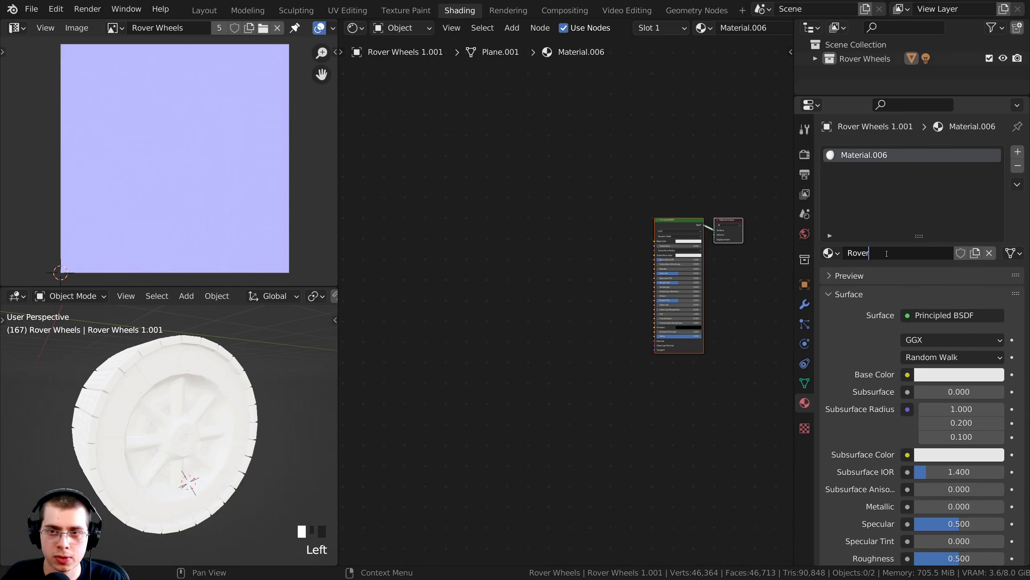
pyautogui.write(' Wheels Baked')
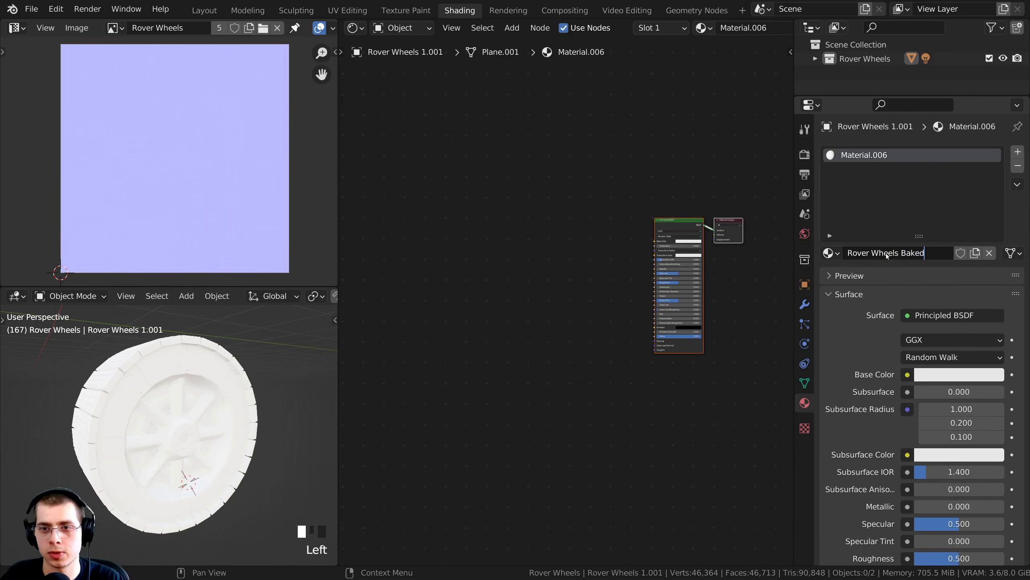
pyautogui.press('Return')
pyautogui.doubleClick(887, 253)
pyautogui.hotkey('ctrl', 'c')
pyautogui.press('Escape')
# Build the Rover Wheels Baked shader with Principled Texture Setup, loading the metallic, normal, roughness and color maps from the Rover Wheel Texture Maps folder
pyautogui.scroll(3, 610, 228)
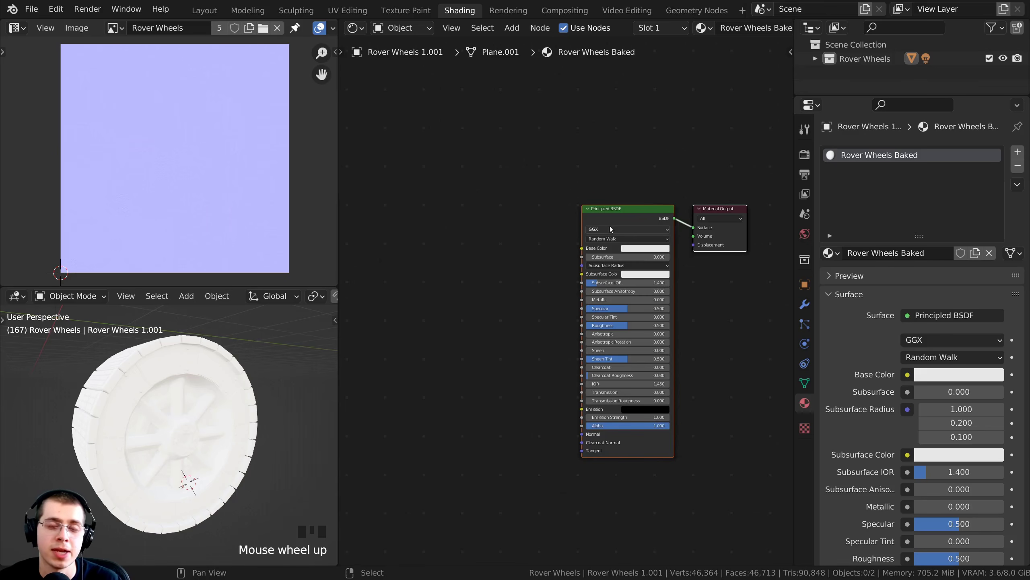
pyautogui.scroll(1, 610, 226)
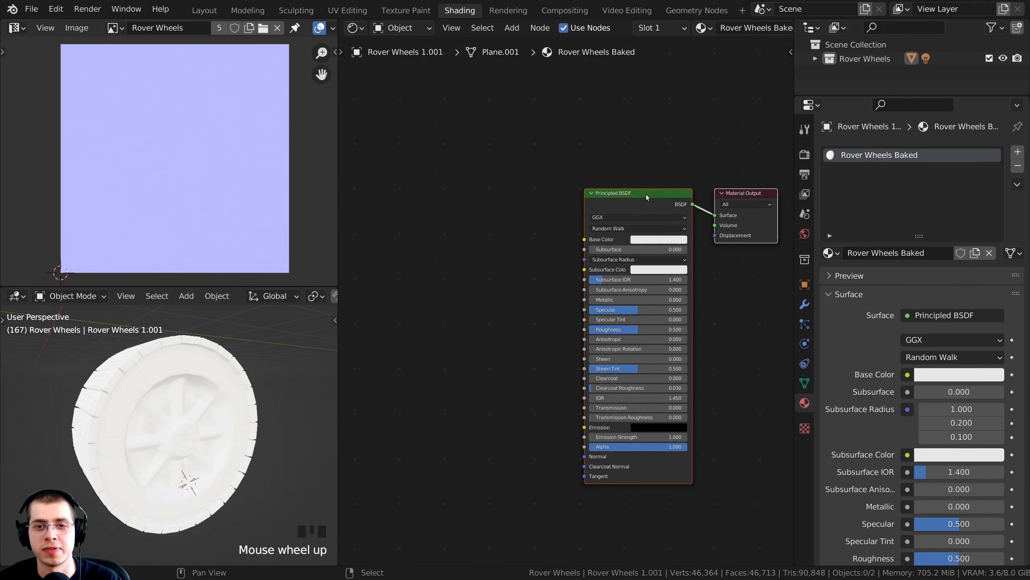
pyautogui.click(634, 211)
pyautogui.scroll(3, 549, 242)
pyautogui.moveTo(635, 210); pyautogui.dragTo(603, 185, button='middle')
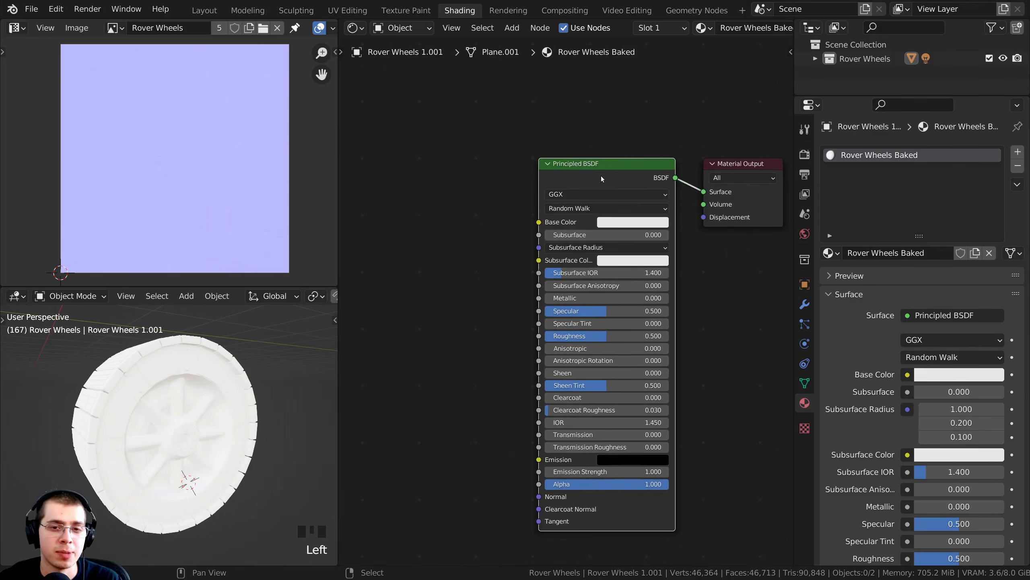
pyautogui.moveTo(593, 174); pyautogui.dragTo(622, 162)
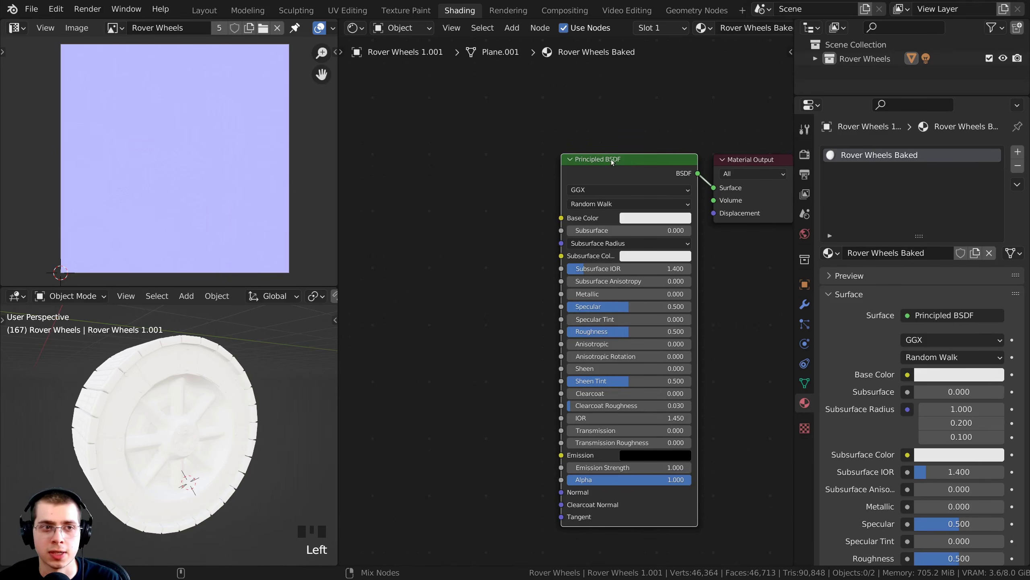
pyautogui.hotkey('ctrl', 'shift', 't')
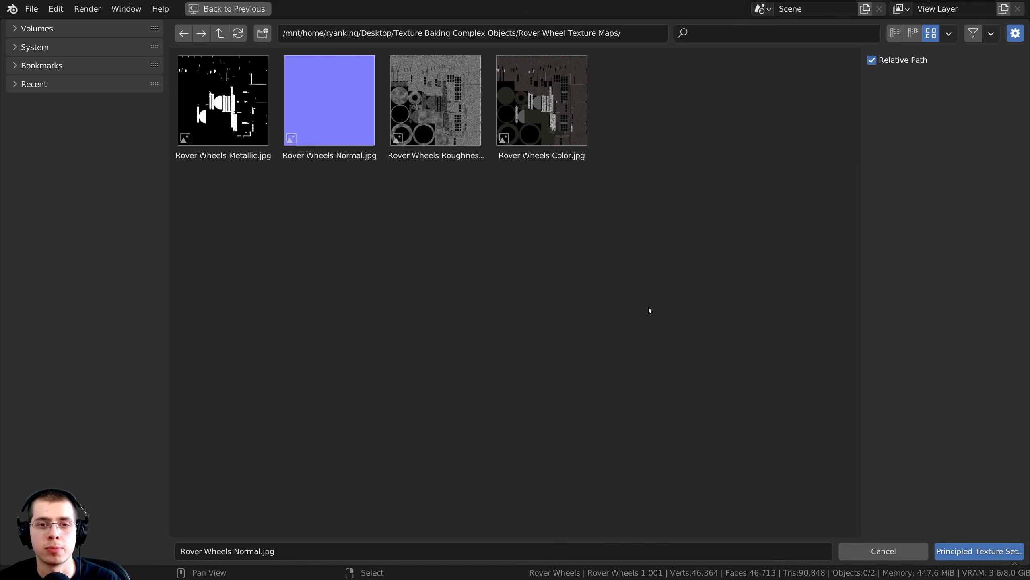
pyautogui.press('a')
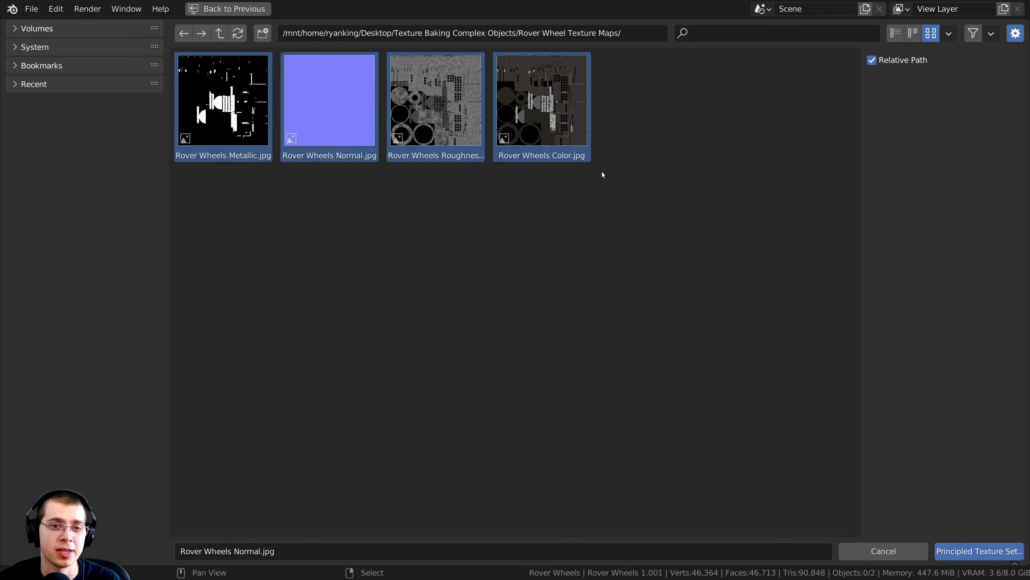
pyautogui.click(978, 550)
# Check the image name and color space in the Base Color, Metallic, Roughness and Normal texture nodes, plus the Normal Map node
pyautogui.moveTo(489, 262); pyautogui.dragTo(540, 166, button='middle')
pyautogui.scroll(2, 539, 166)
pyautogui.doubleClick(573, 153)
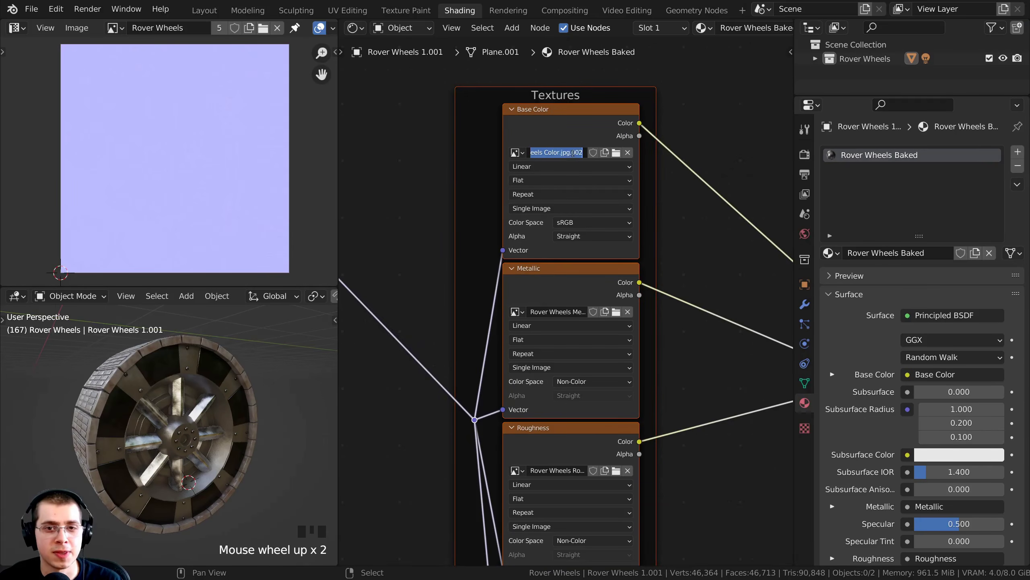
pyautogui.click(553, 147)
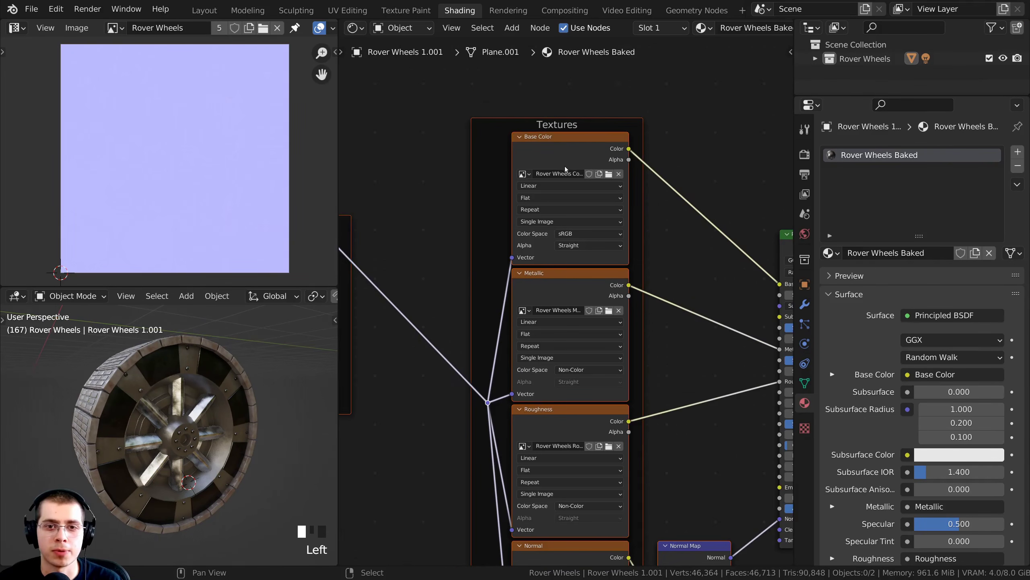
pyautogui.scroll(-5, 558, 320)
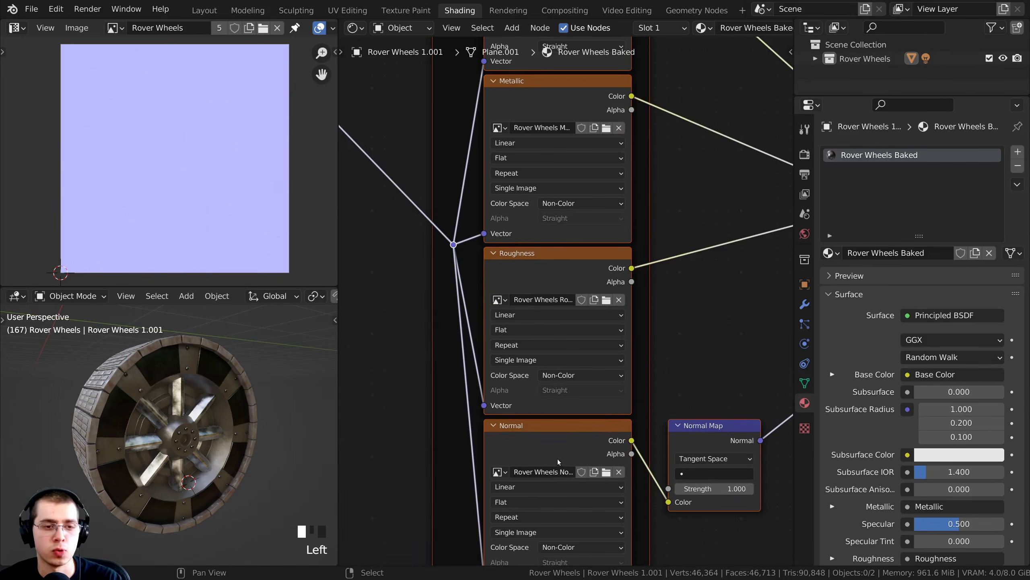
pyautogui.scroll(-3, 555, 400)
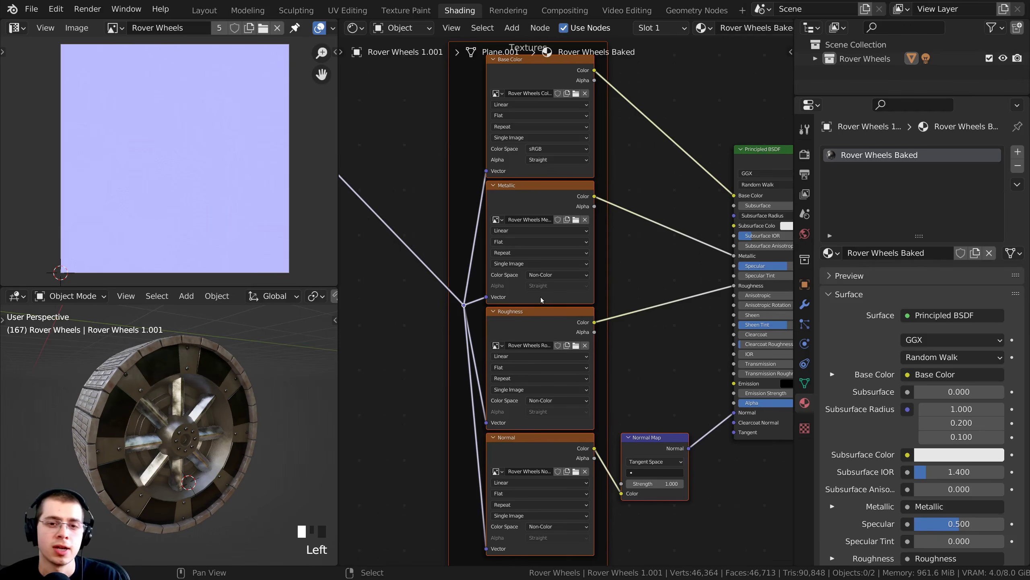
pyautogui.scroll(-2, 542, 297)
pyautogui.scroll(5, 528, 308)
pyautogui.scroll(-2, 488, 315)
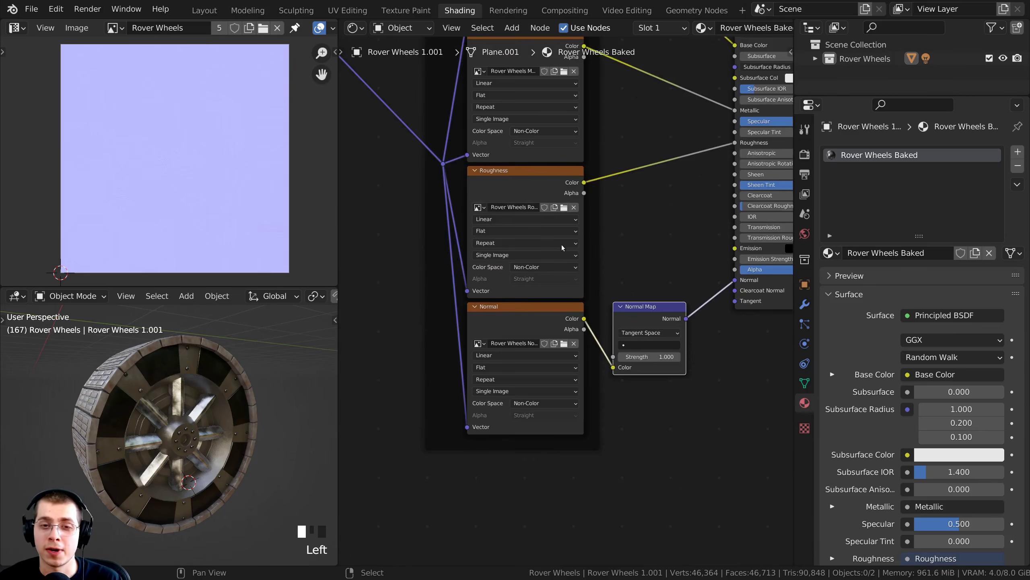
pyautogui.scroll(4, 499, 349)
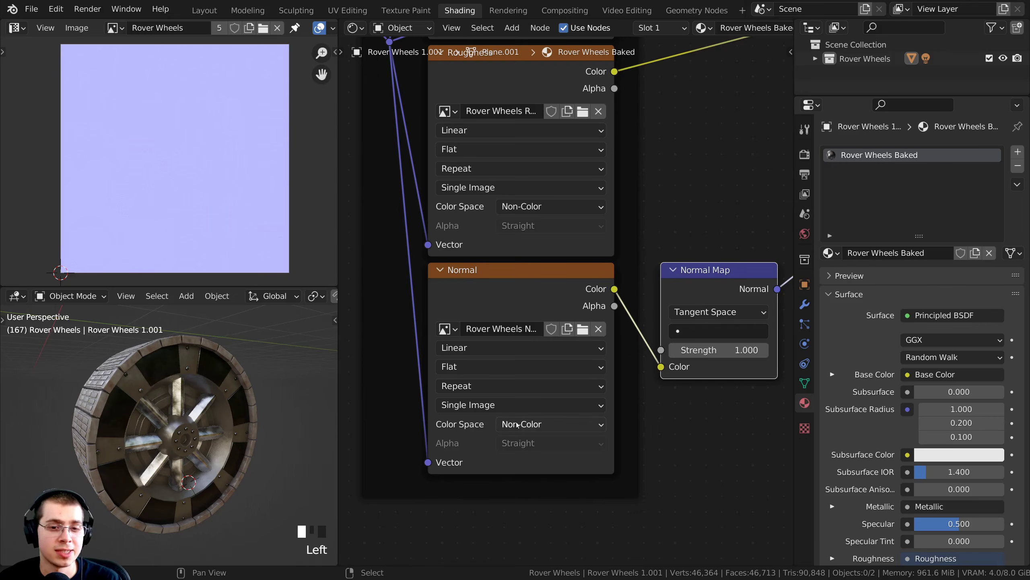
pyautogui.scroll(-1, 499, 365)
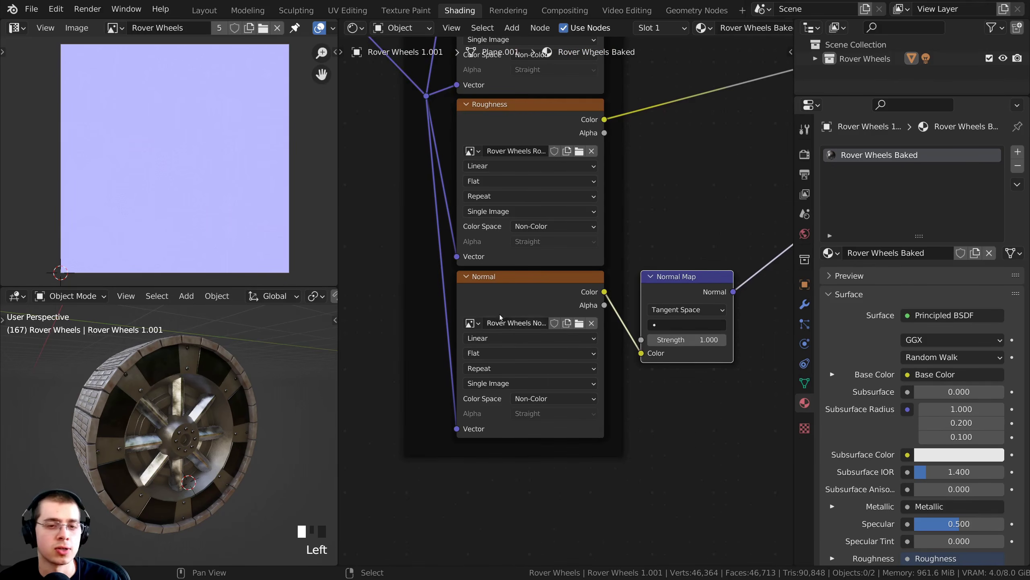
# Review how the texture nodes connect to the Principled BSDF, and compare the Base Color and Metallic color space settings
pyautogui.moveTo(495, 297); pyautogui.dragTo(479, 386, button='middle')
pyautogui.click(483, 281)
pyautogui.moveTo(483, 280); pyautogui.dragTo(519, 337, button='middle')
pyautogui.click(491, 216)
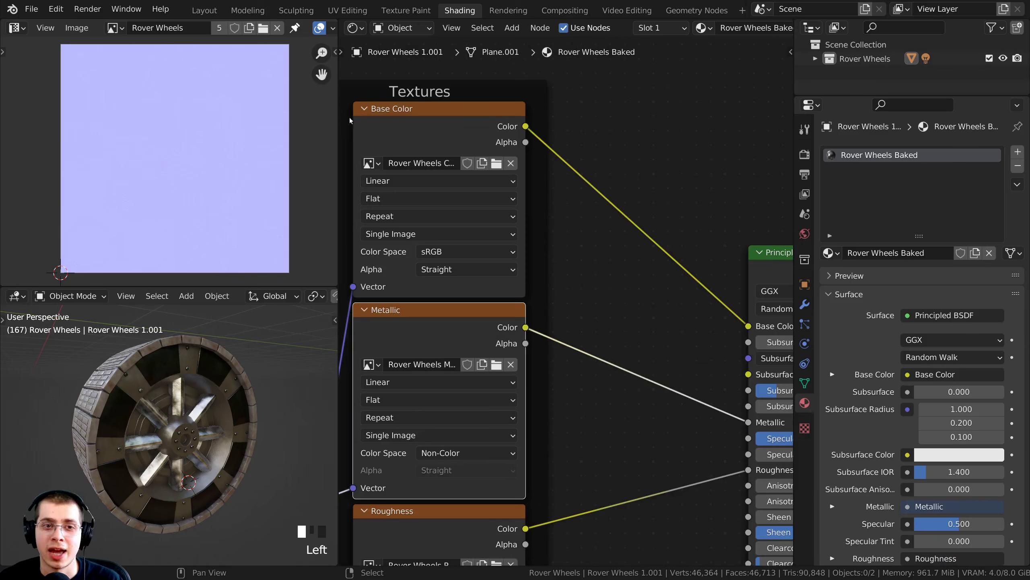
pyautogui.moveTo(417, 154); pyautogui.dragTo(401, 146, button='middle')
pyautogui.moveTo(604, 198); pyautogui.dragTo(491, 194, button='middle')
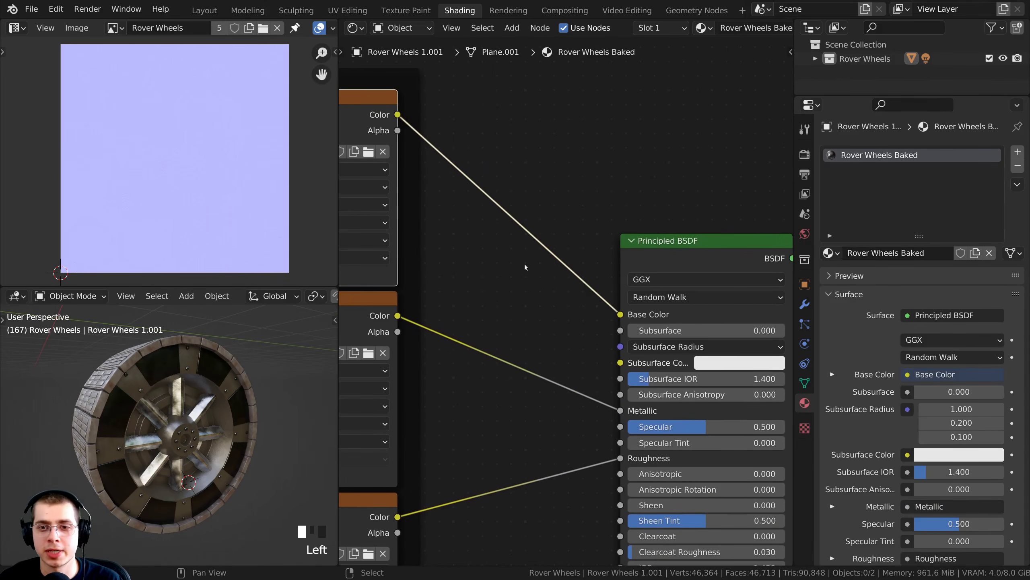
pyautogui.moveTo(466, 278); pyautogui.dragTo(746, 281, button='middle')
pyautogui.scroll(3, 594, 259)
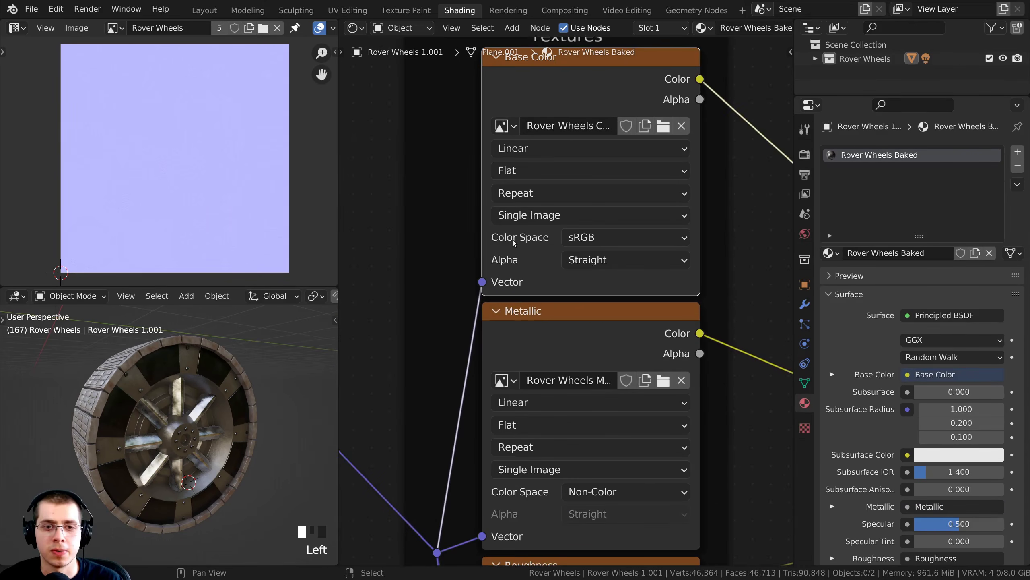
pyautogui.moveTo(514, 242); pyautogui.dragTo(473, 252, button='middle')
# Inspect the baked wheel in rendered view from several angles and preview the Base Color texture on its own
pyautogui.scroll(-5, 487, 253)
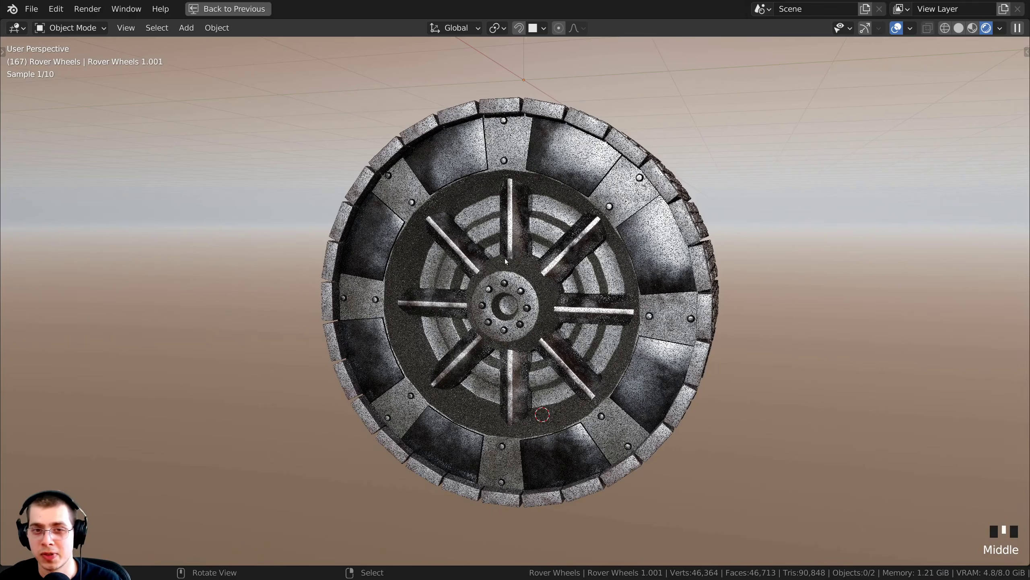
pyautogui.moveTo(506, 261)
pyautogui.mouseDown(button='middle')
pyautogui.moveTo(628, 307)
pyautogui.moveTo(511, 246)
pyautogui.moveTo(508, 292)
pyautogui.moveTo(526, 393)
pyautogui.moveTo(539, 405)
pyautogui.mouseUp(button='middle')
pyautogui.scroll(3, 506, 324)
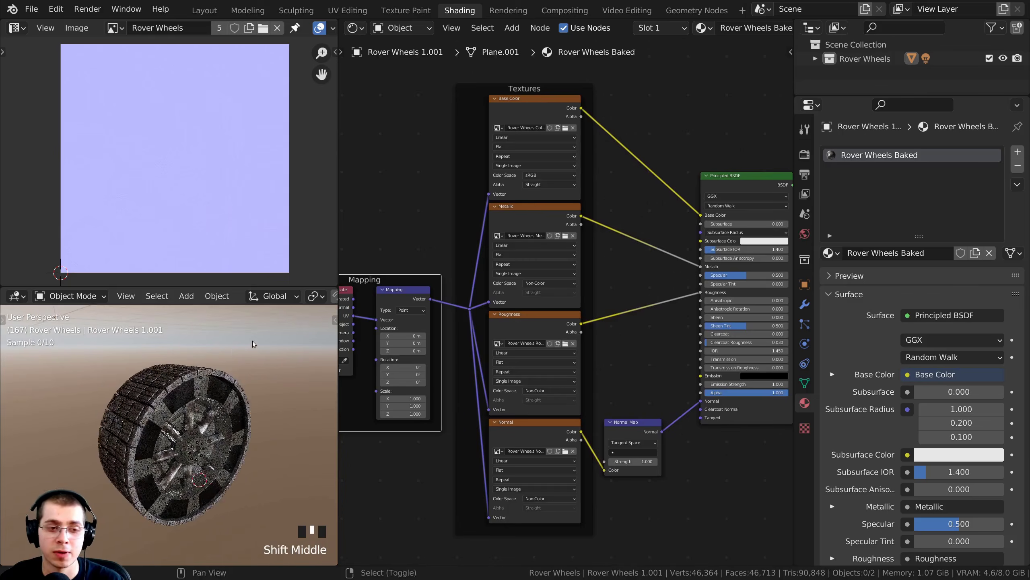
pyautogui.scroll(2, 253, 344)
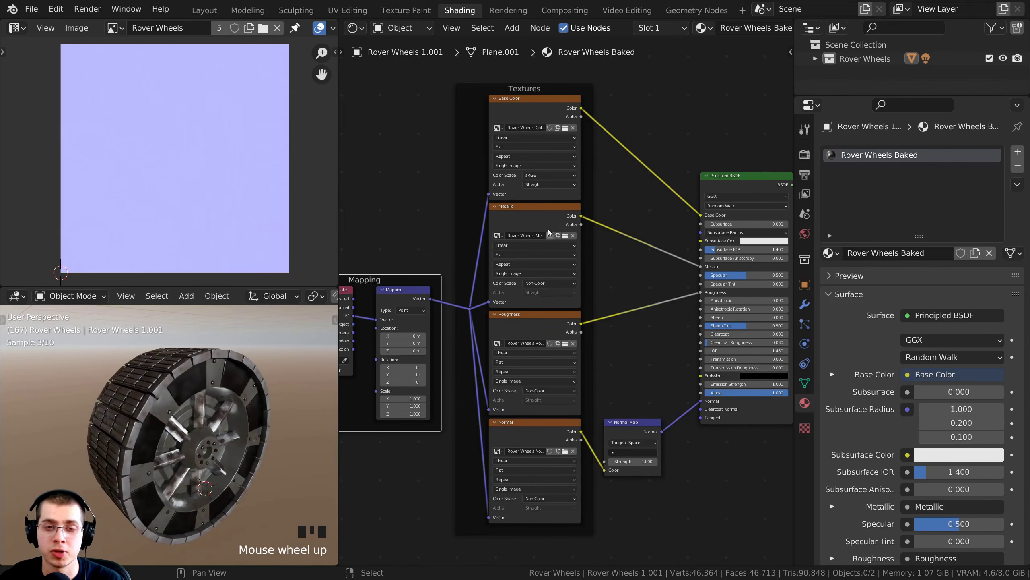
pyautogui.moveTo(539, 224); pyautogui.dragTo(540, 262, button='middle')
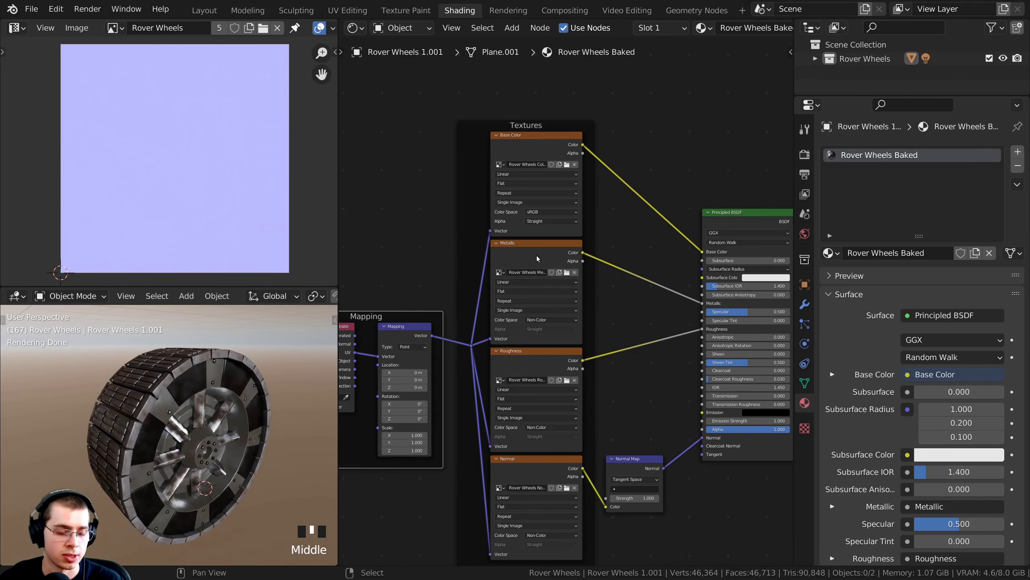
pyautogui.keyDown('ctrl'); pyautogui.keyDown('shift'); pyautogui.click(515, 152); pyautogui.keyUp('shift'); pyautogui.keyUp('ctrl')
pyautogui.moveTo(227, 409); pyautogui.dragTo(263, 390, button='middle')
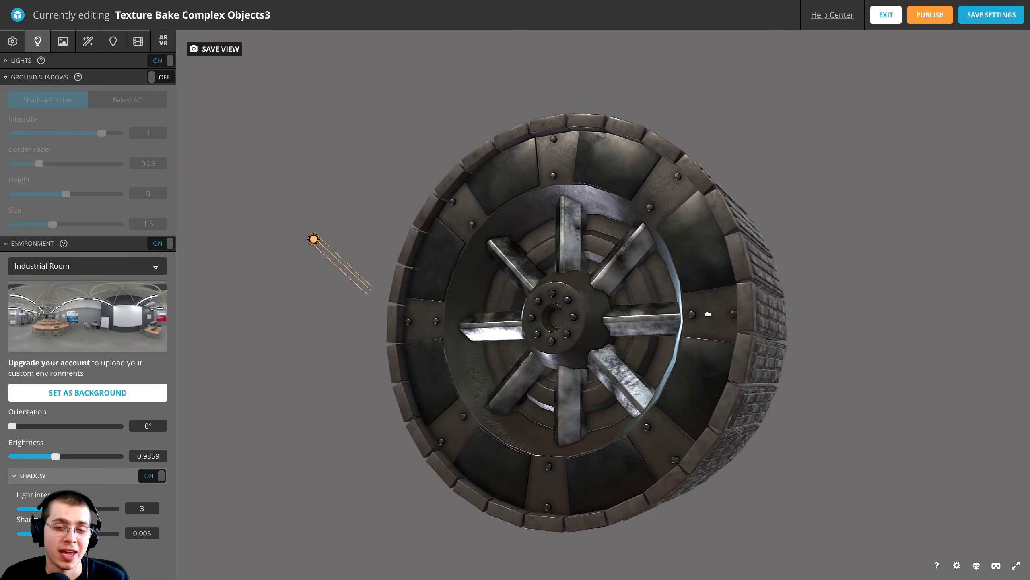
# Inspect the baked wheel from several angles in the Sketchfab 3D editor, and switch to Blender to examine the wheels on the full rover
pyautogui.moveTo(608, 346)
pyautogui.mouseDown()
pyautogui.moveTo(689, 346)
pyautogui.moveTo(702, 361)
pyautogui.moveTo(742, 306)
pyautogui.moveTo(711, 281)
pyautogui.moveTo(694, 292)
pyautogui.moveTo(743, 313)
pyautogui.moveTo(758, 358)
pyautogui.moveTo(793, 343)
pyautogui.moveTo(723, 337)
pyautogui.moveTo(709, 322)
pyautogui.moveTo(770, 318)
pyautogui.mouseUp()
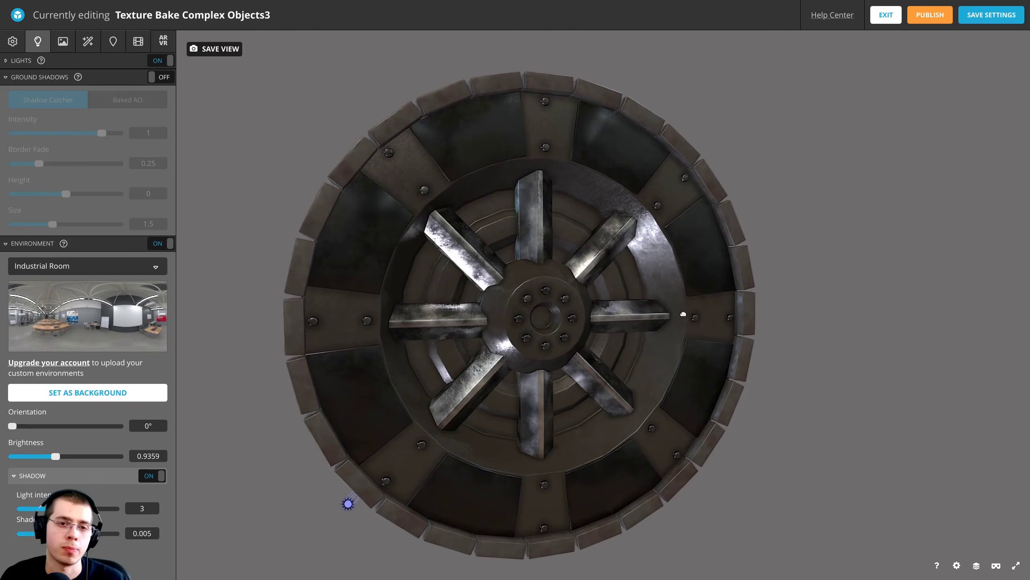
pyautogui.moveTo(683, 314)
pyautogui.mouseDown()
pyautogui.moveTo(694, 290)
pyautogui.moveTo(642, 302)
pyautogui.moveTo(669, 301)
pyautogui.mouseUp()
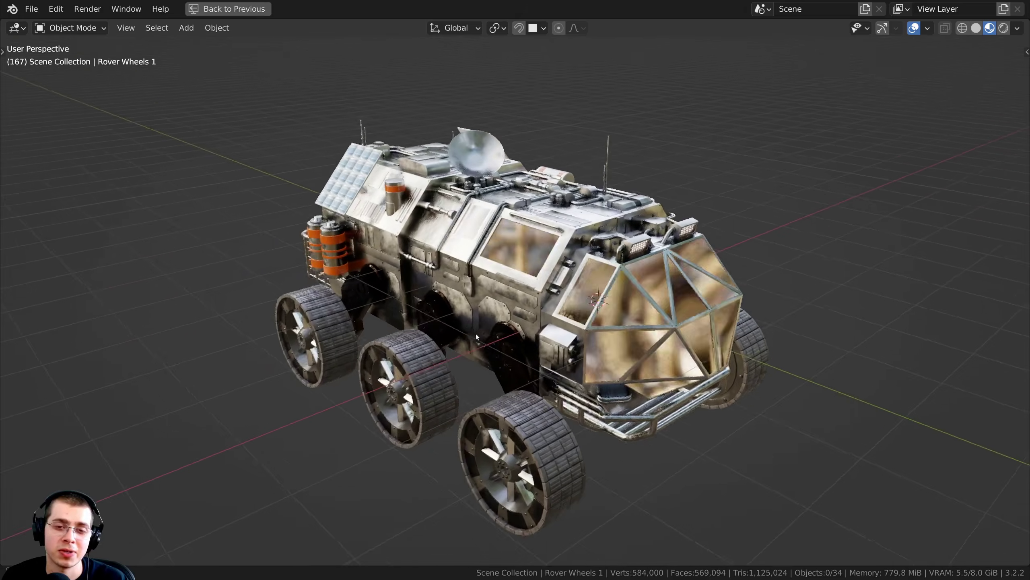
pyautogui.moveTo(475, 334); pyautogui.dragTo(515, 263, button='middle')
pyautogui.scroll(3, 487, 326)
pyautogui.scroll(-3, 527, 295)
pyautogui.scroll(4, 312, 202)
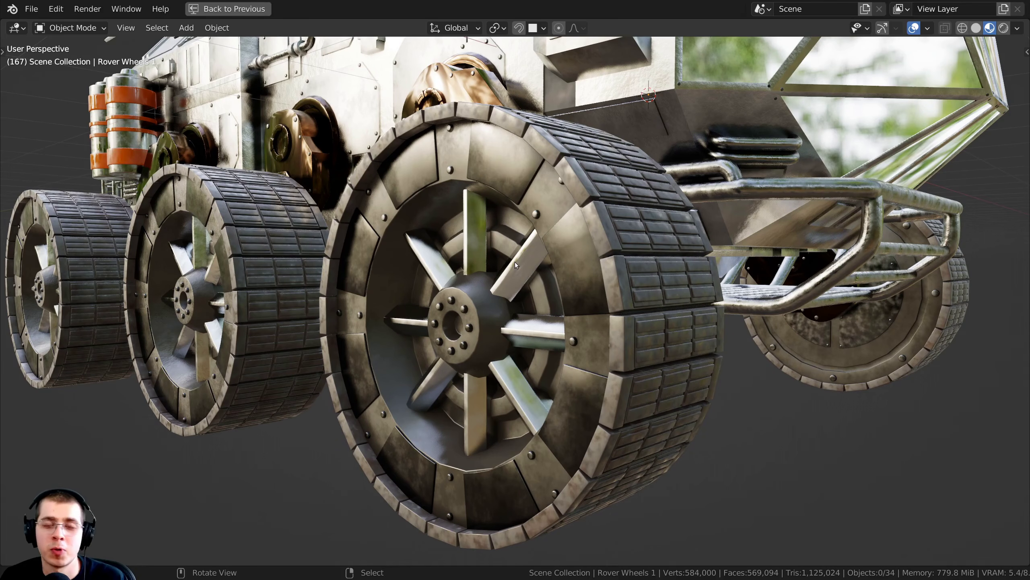